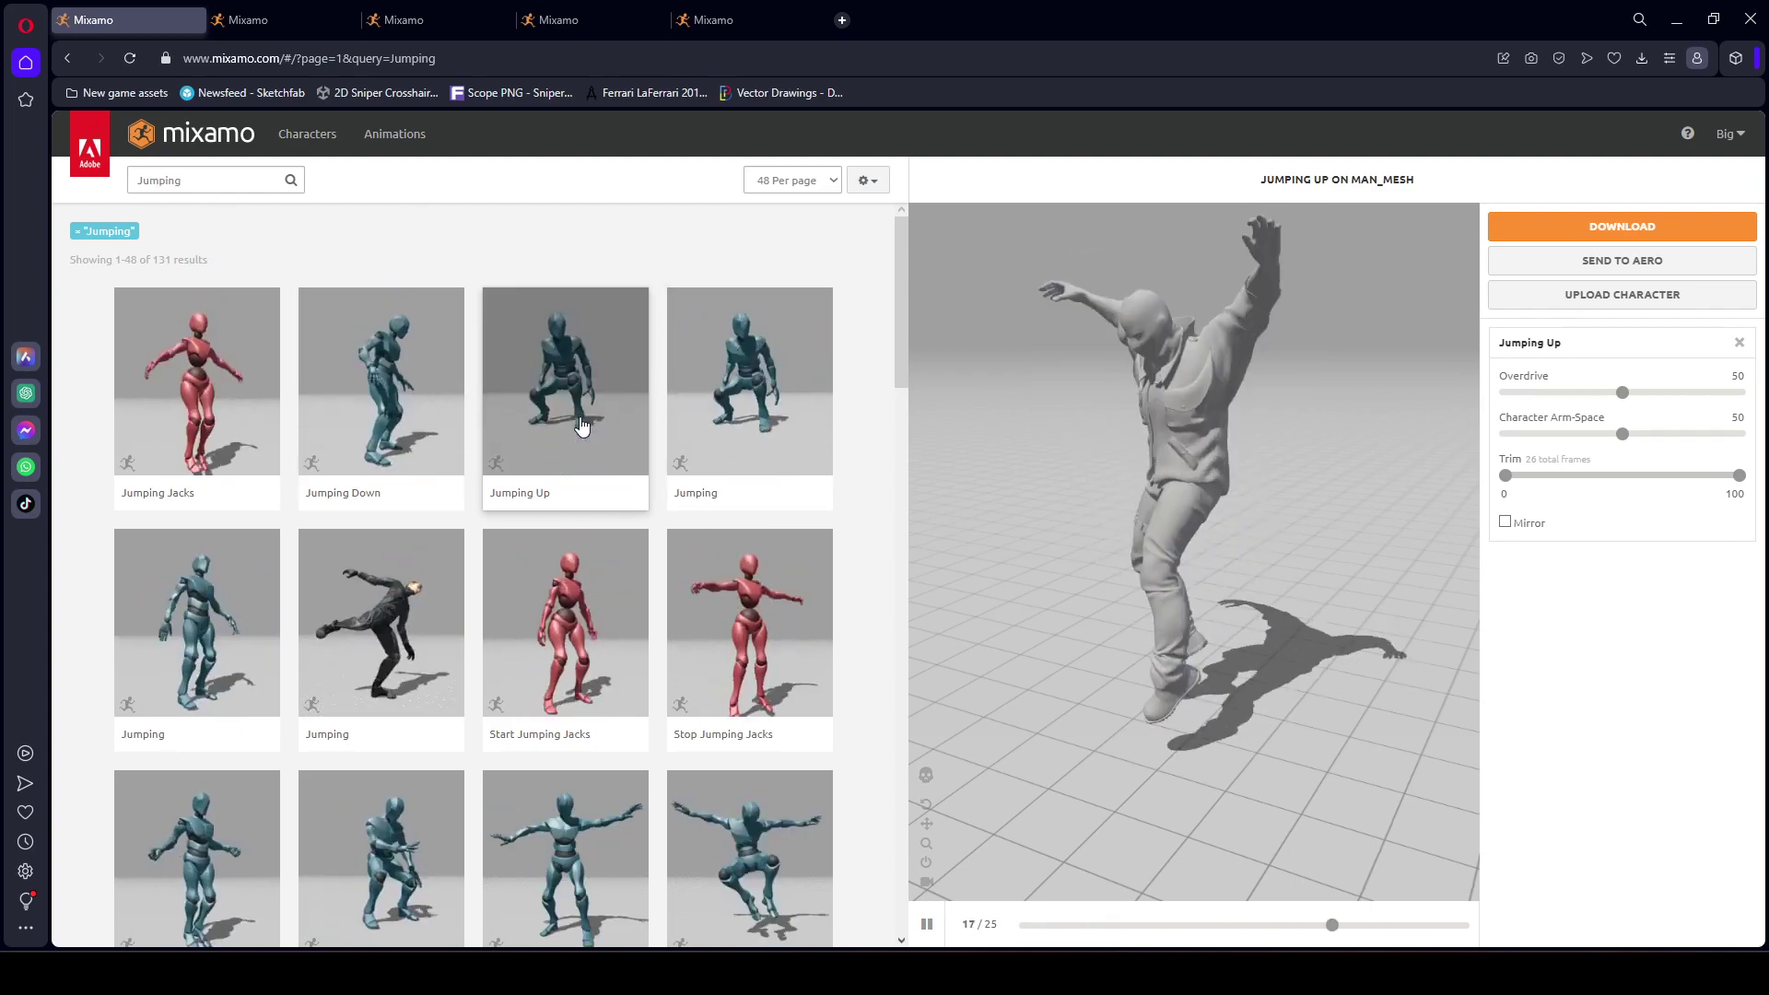
# Download the Jumping Up animation in FBX for Unity format without skin
pyautogui.moveTo(553, 479)
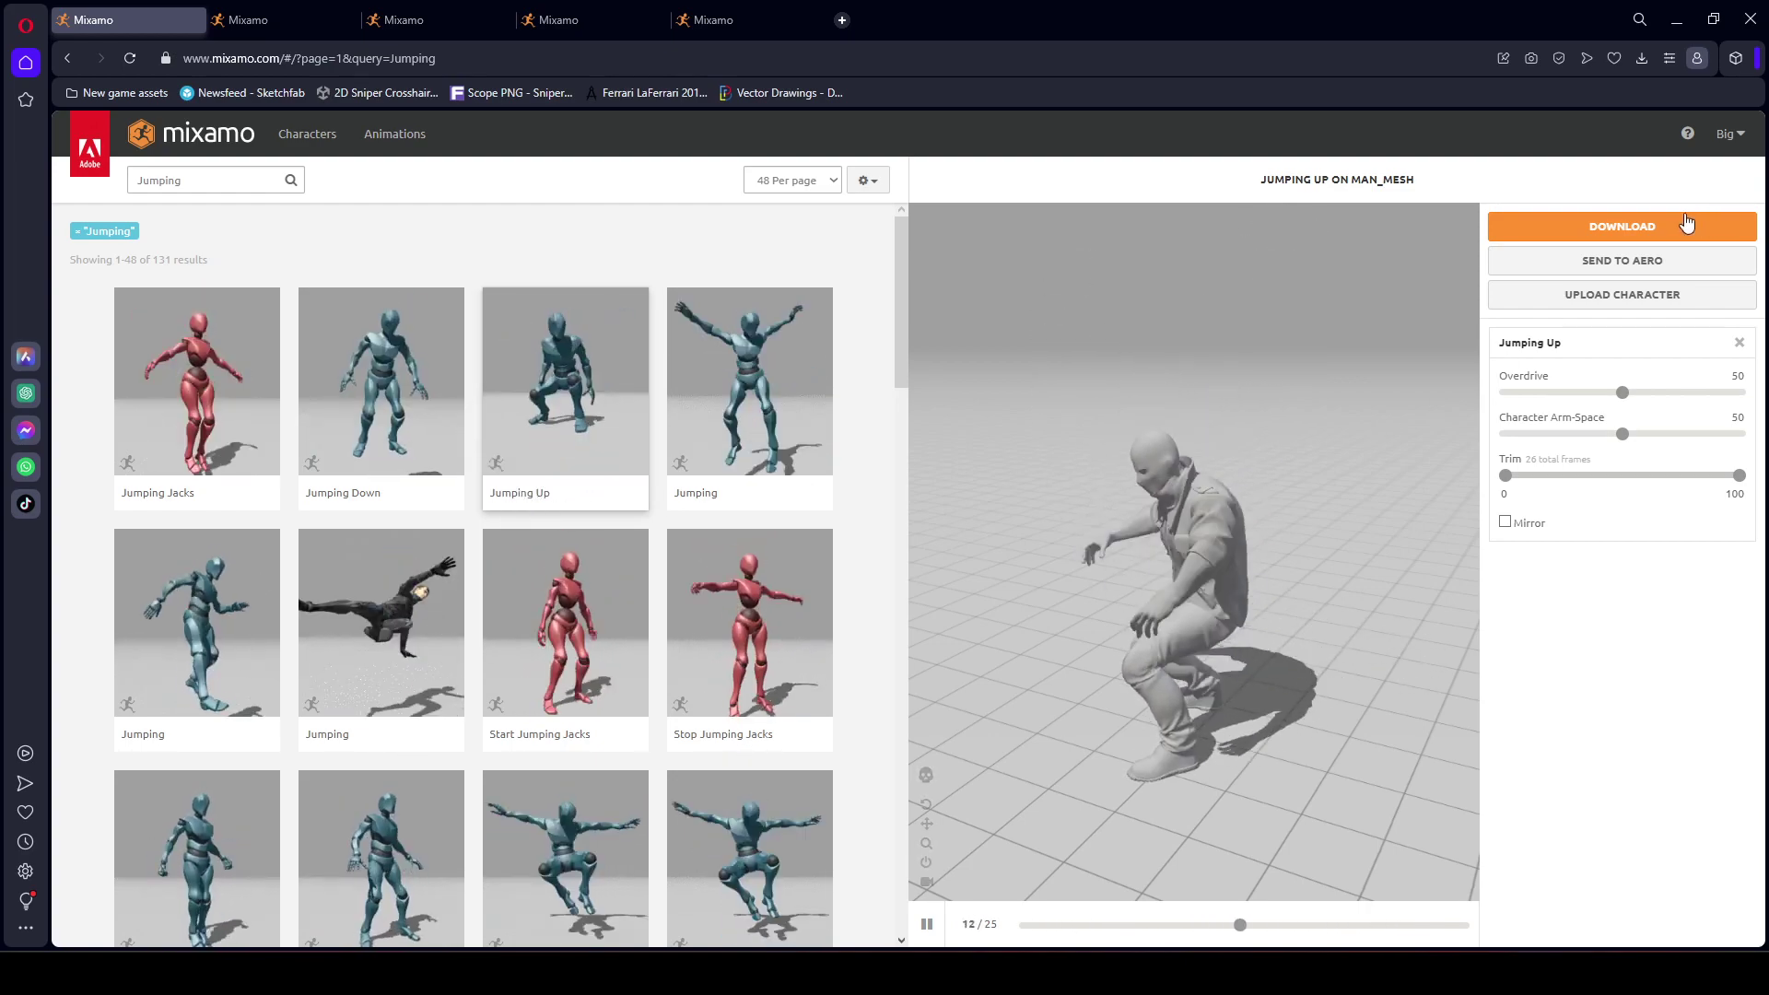
pyautogui.click(1632, 229)
pyautogui.click(642, 309)
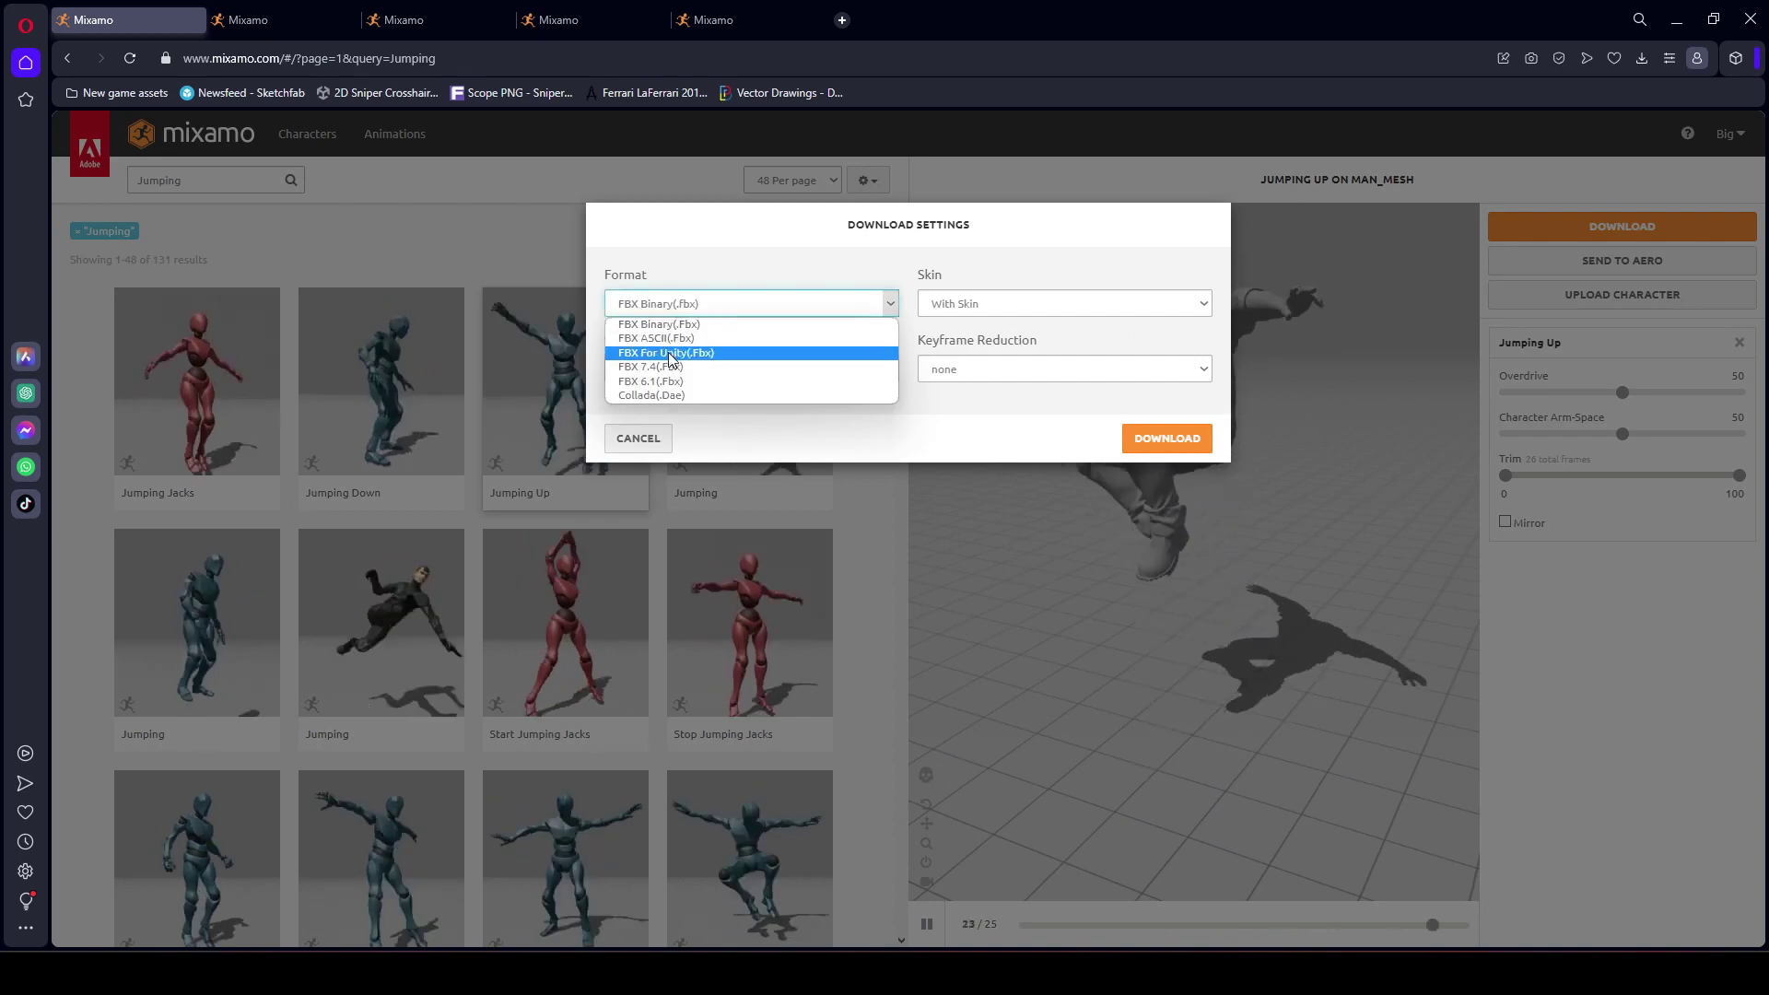
pyautogui.click(664, 351)
pyautogui.click(941, 311)
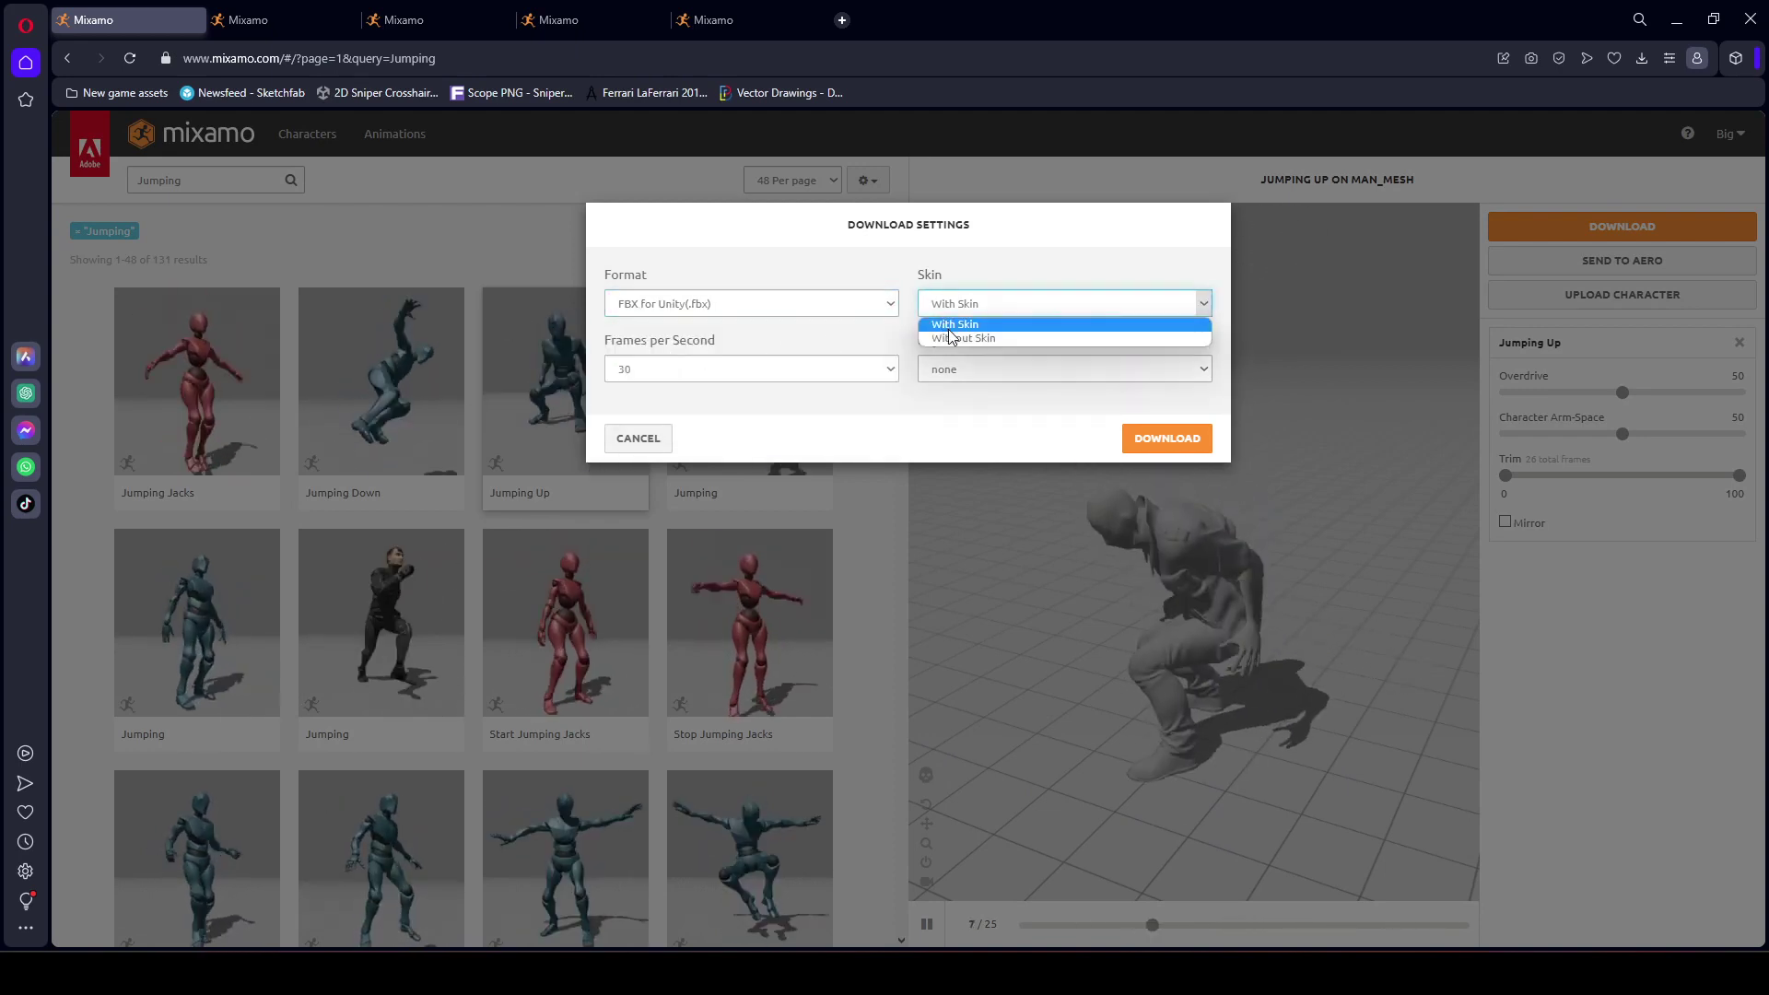
pyautogui.click(951, 339)
pyautogui.click(1163, 442)
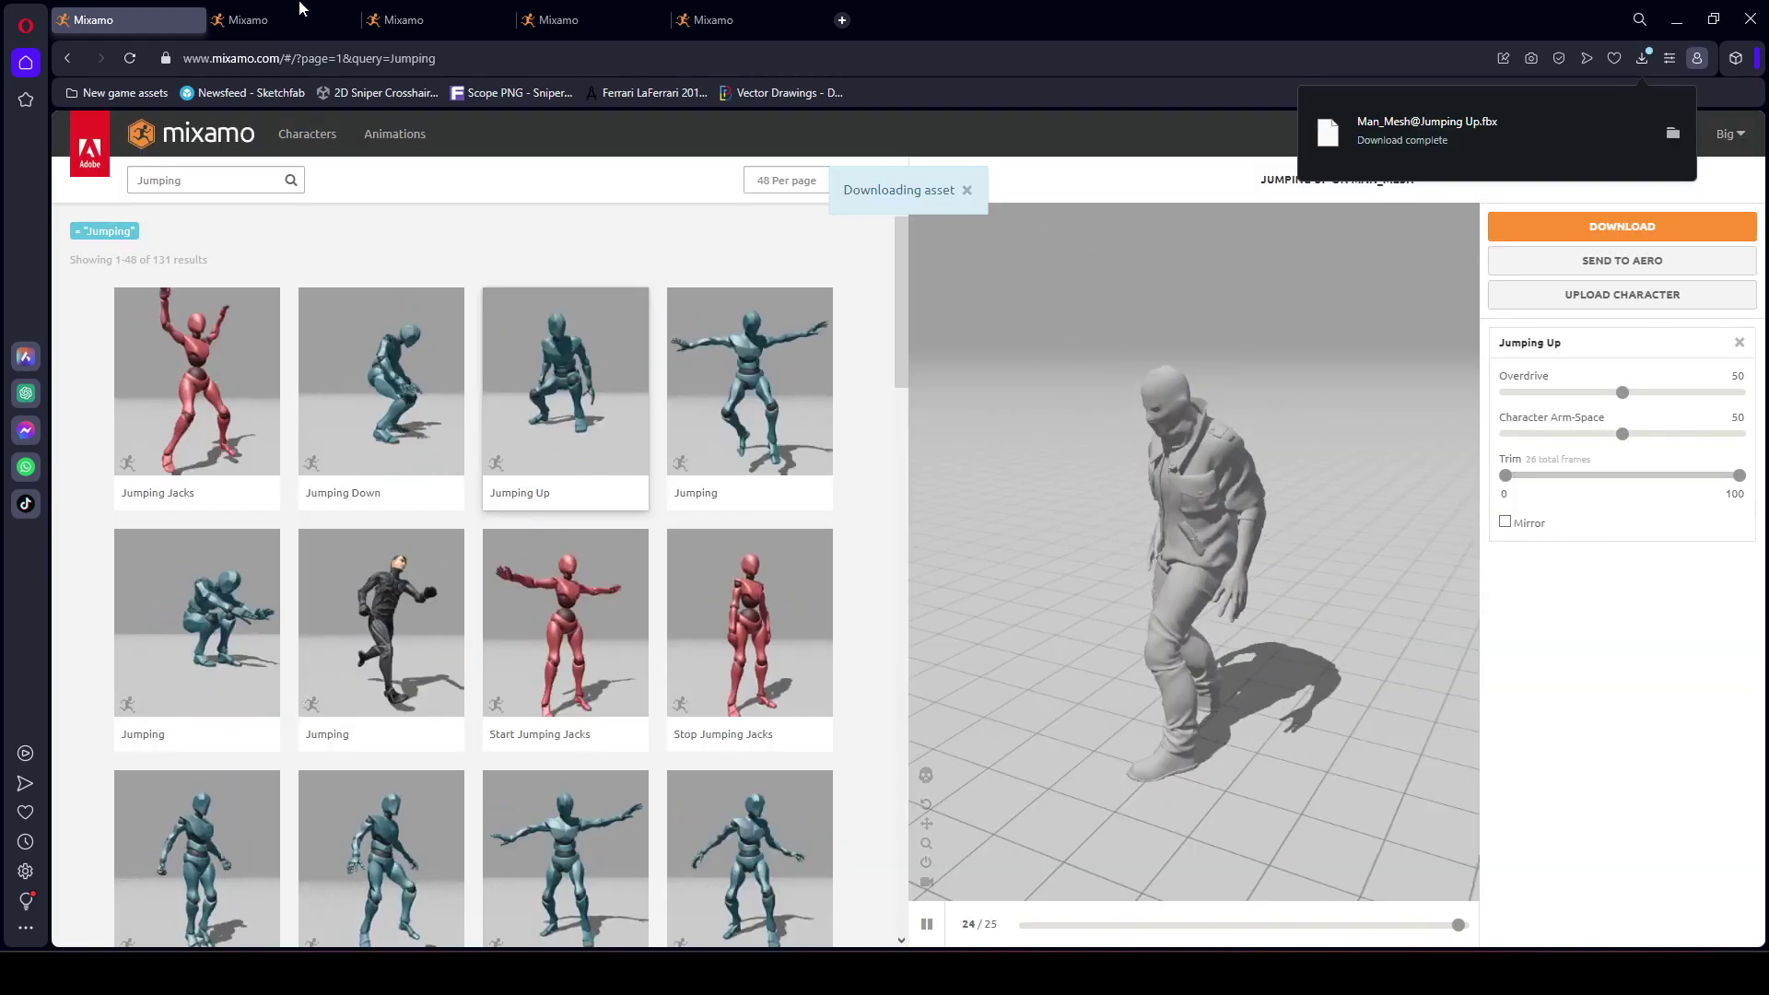
# Close the finished Jumping Up page and download the Hard Landing animation as FBX for Unity without skin
pyautogui.click(195, 21)
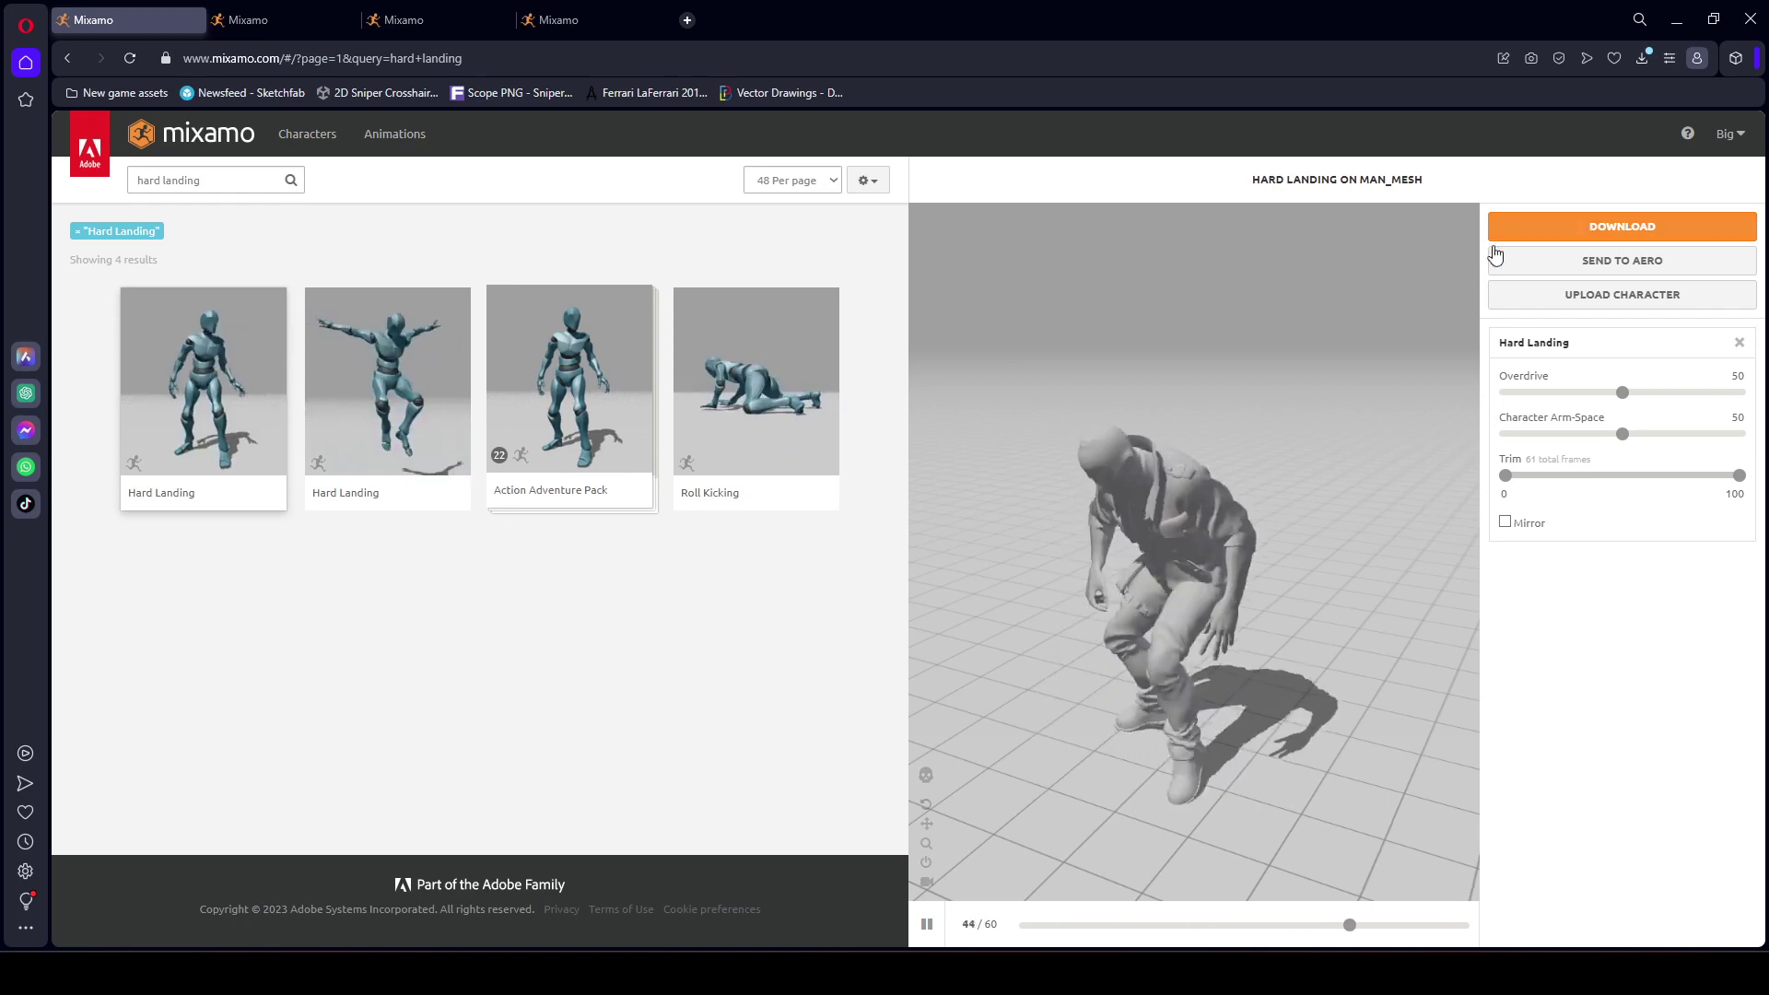
pyautogui.click(1585, 230)
pyautogui.click(1002, 308)
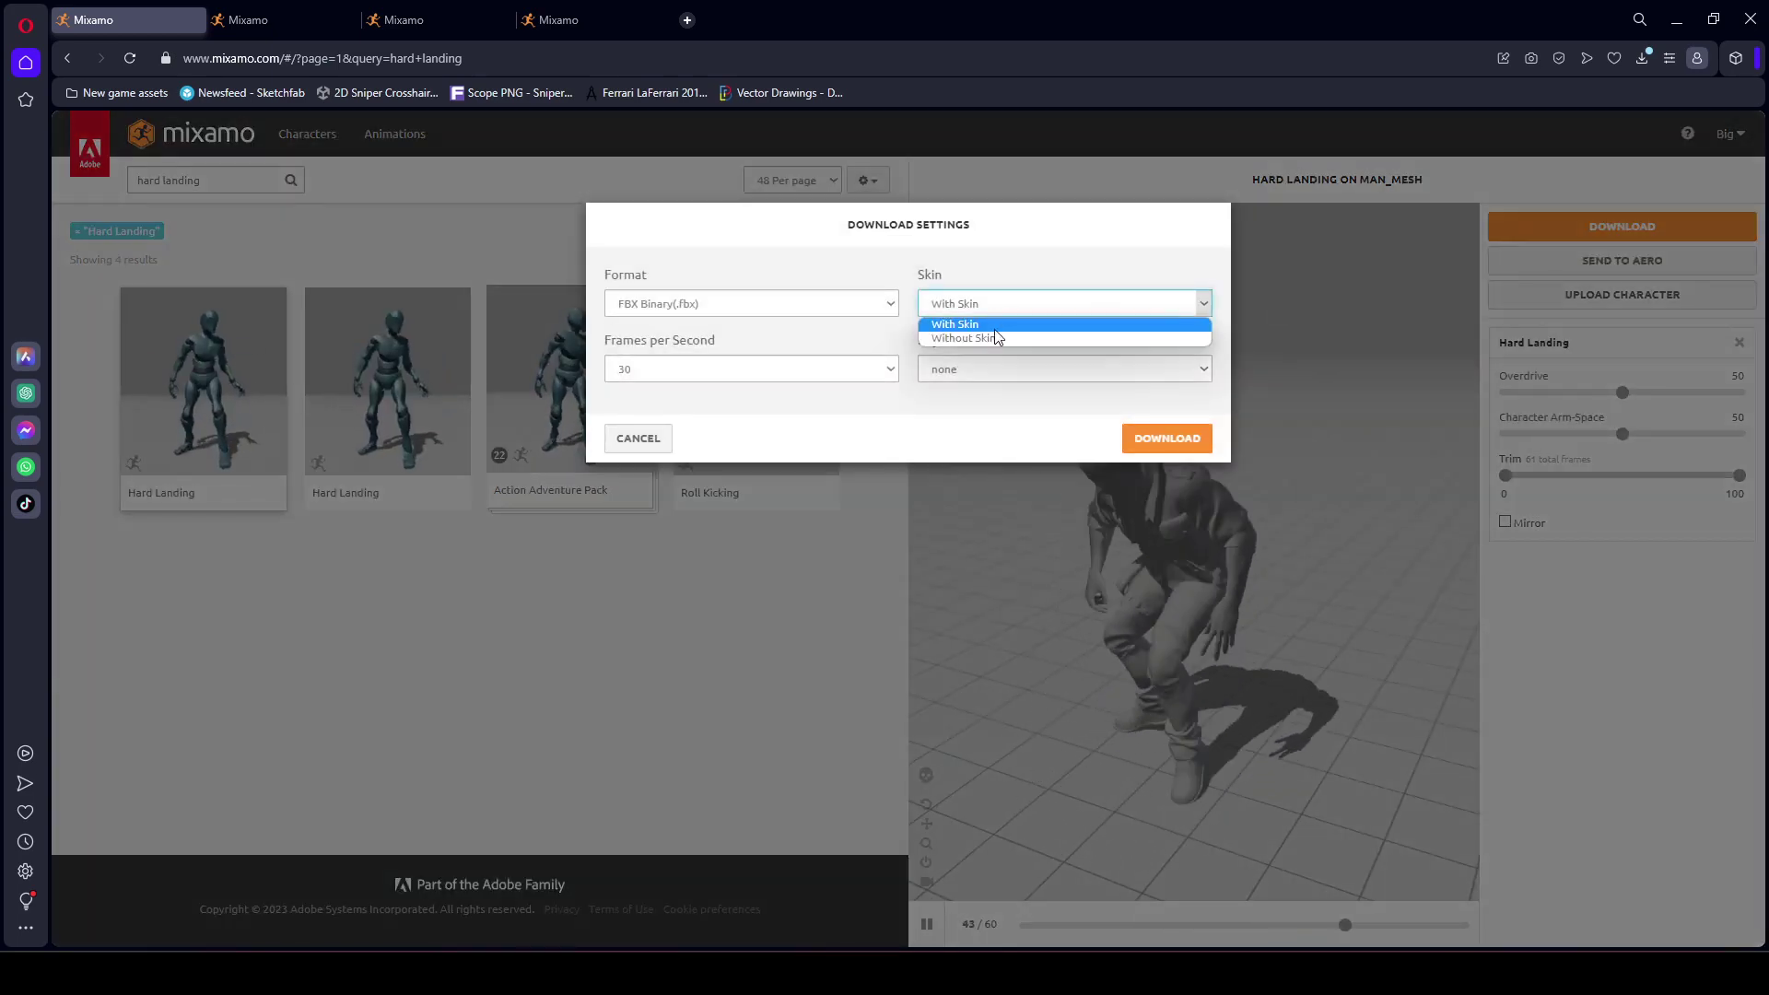
pyautogui.click(997, 337)
pyautogui.click(821, 306)
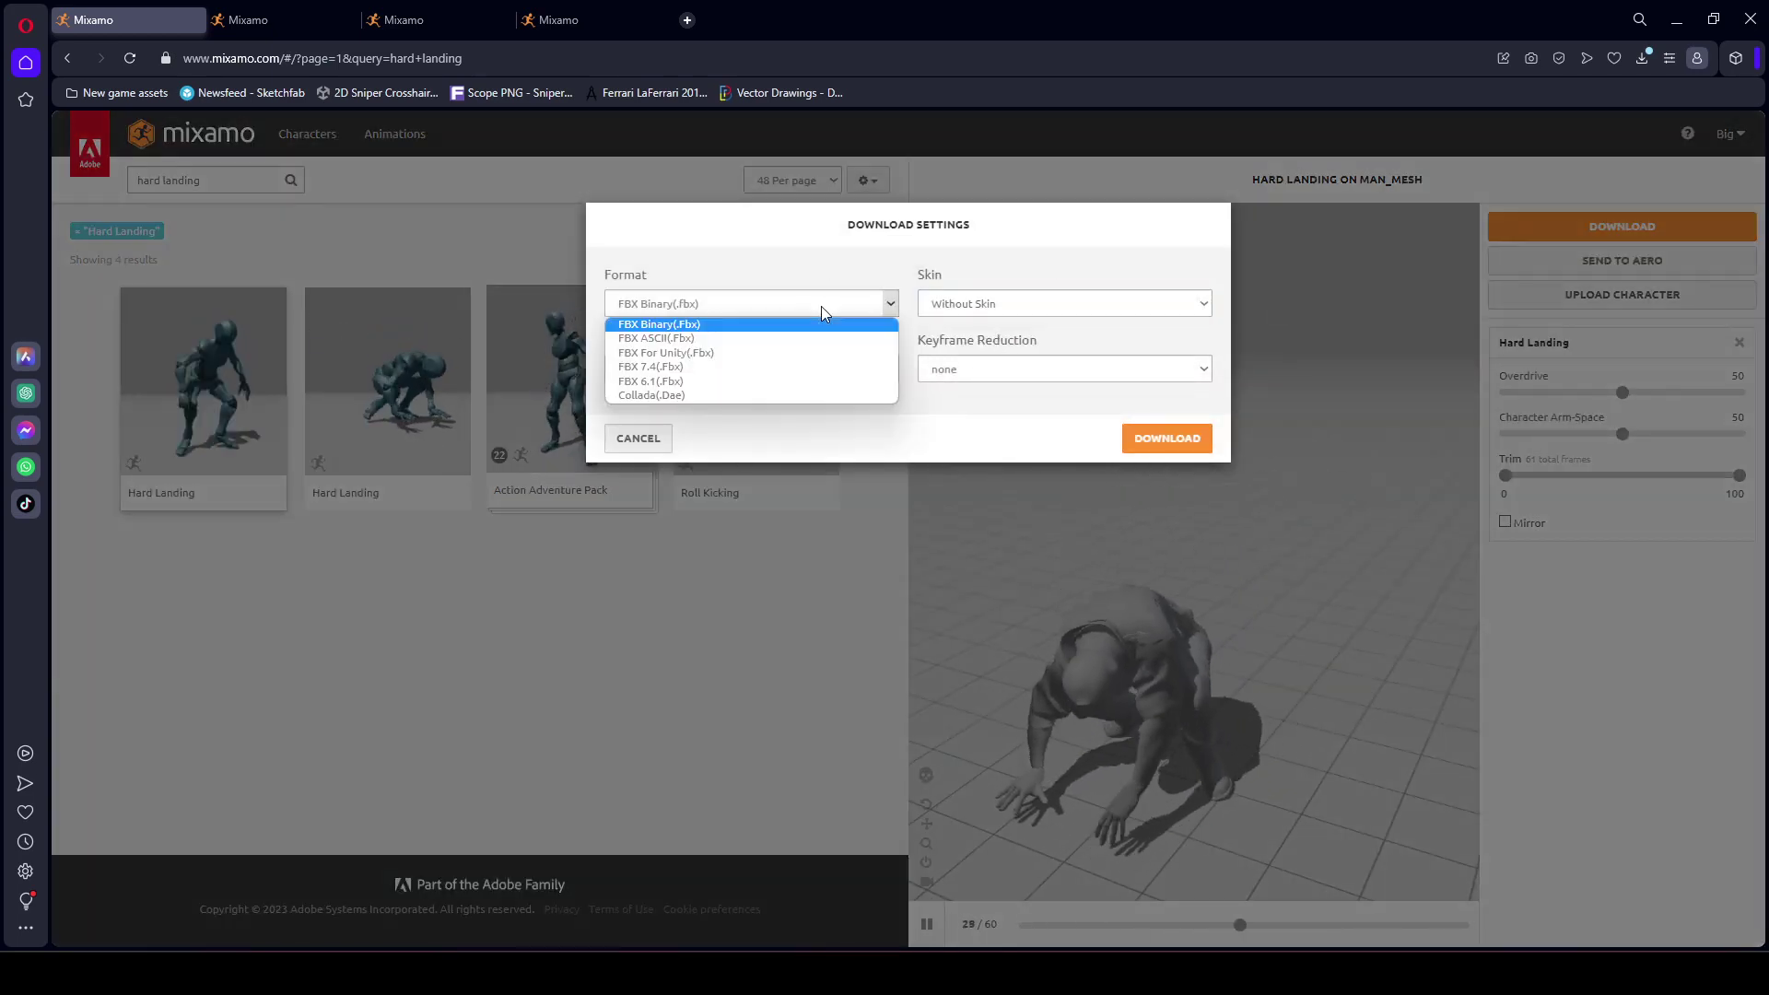
pyautogui.click(760, 353)
pyautogui.click(1184, 437)
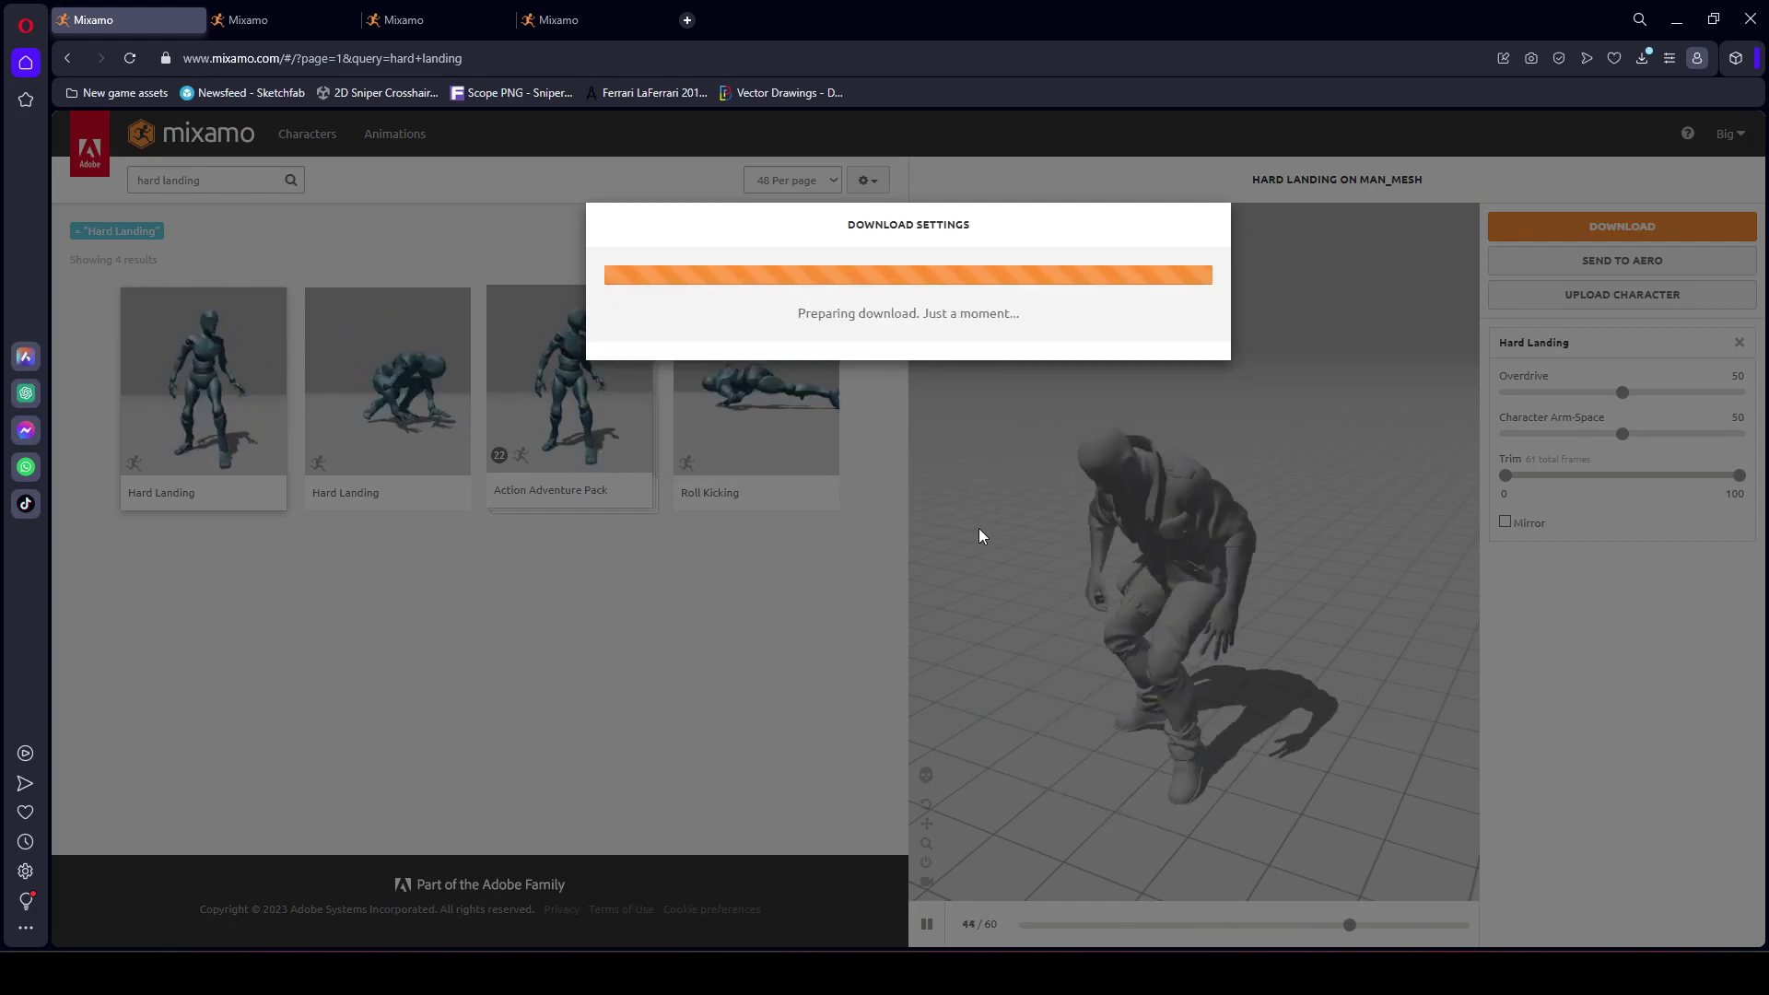
# Close the Hard Landing page and download the 73-frame Jumping animation as FBX for Unity without skin
pyautogui.click(230, 11)
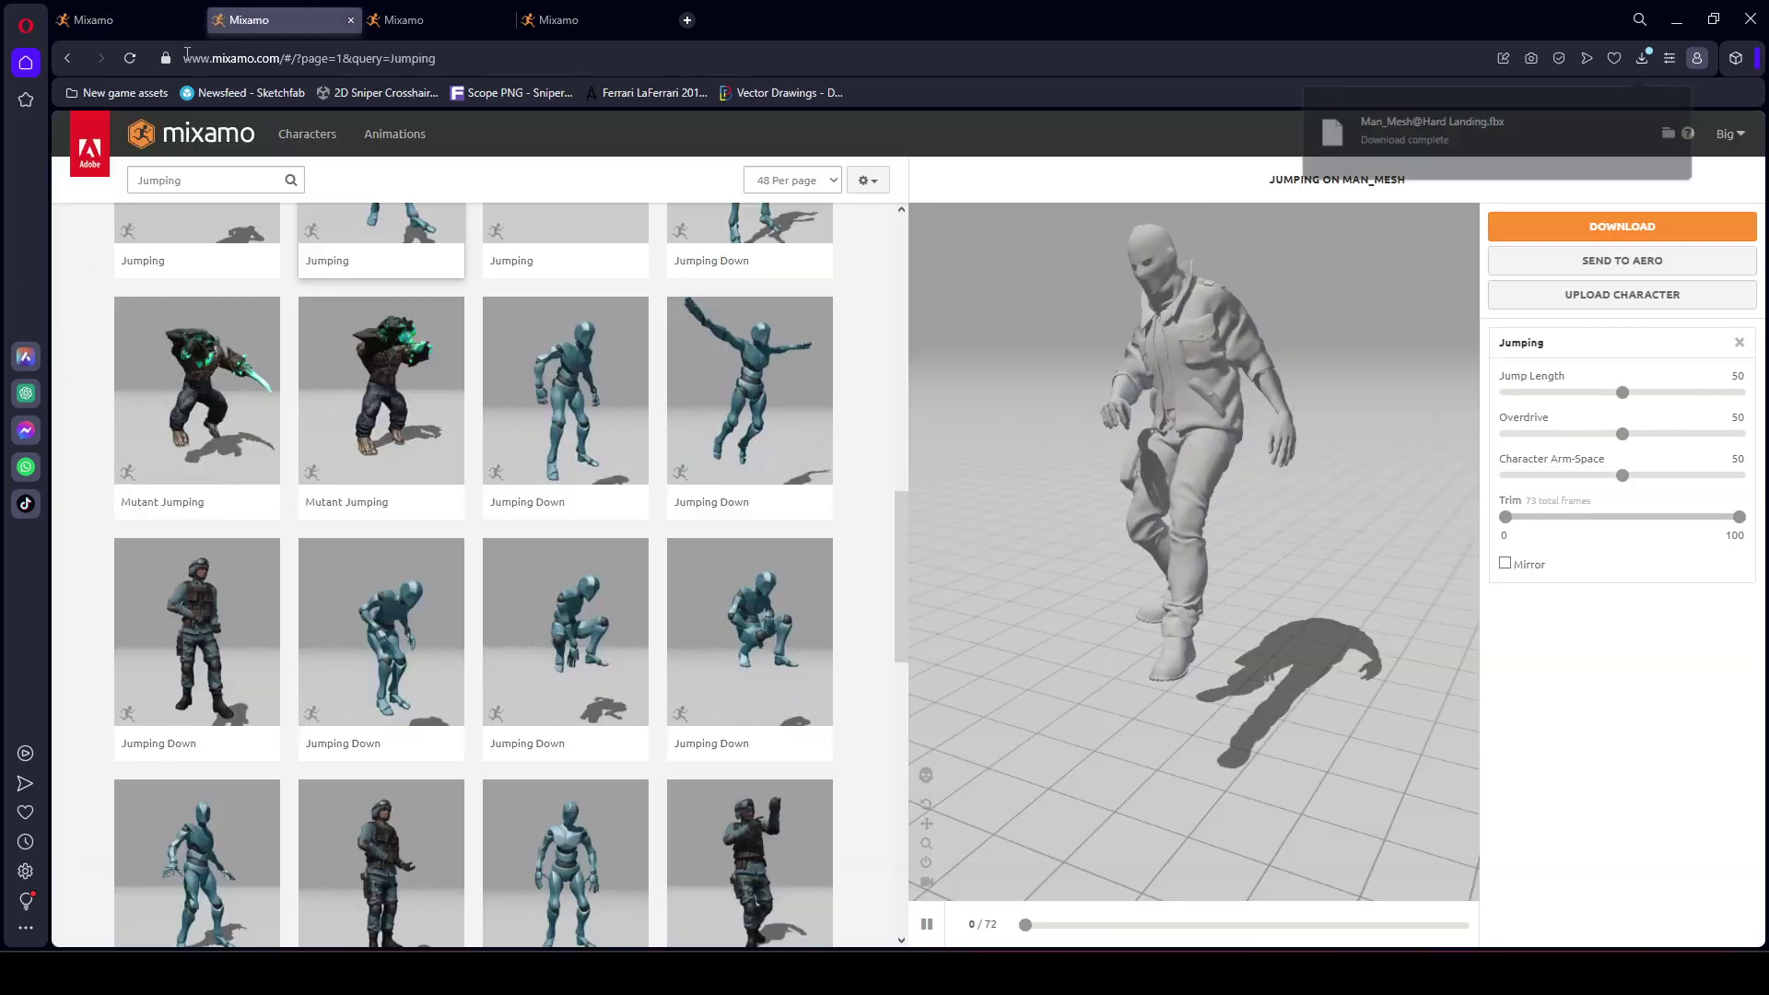
pyautogui.click(194, 20)
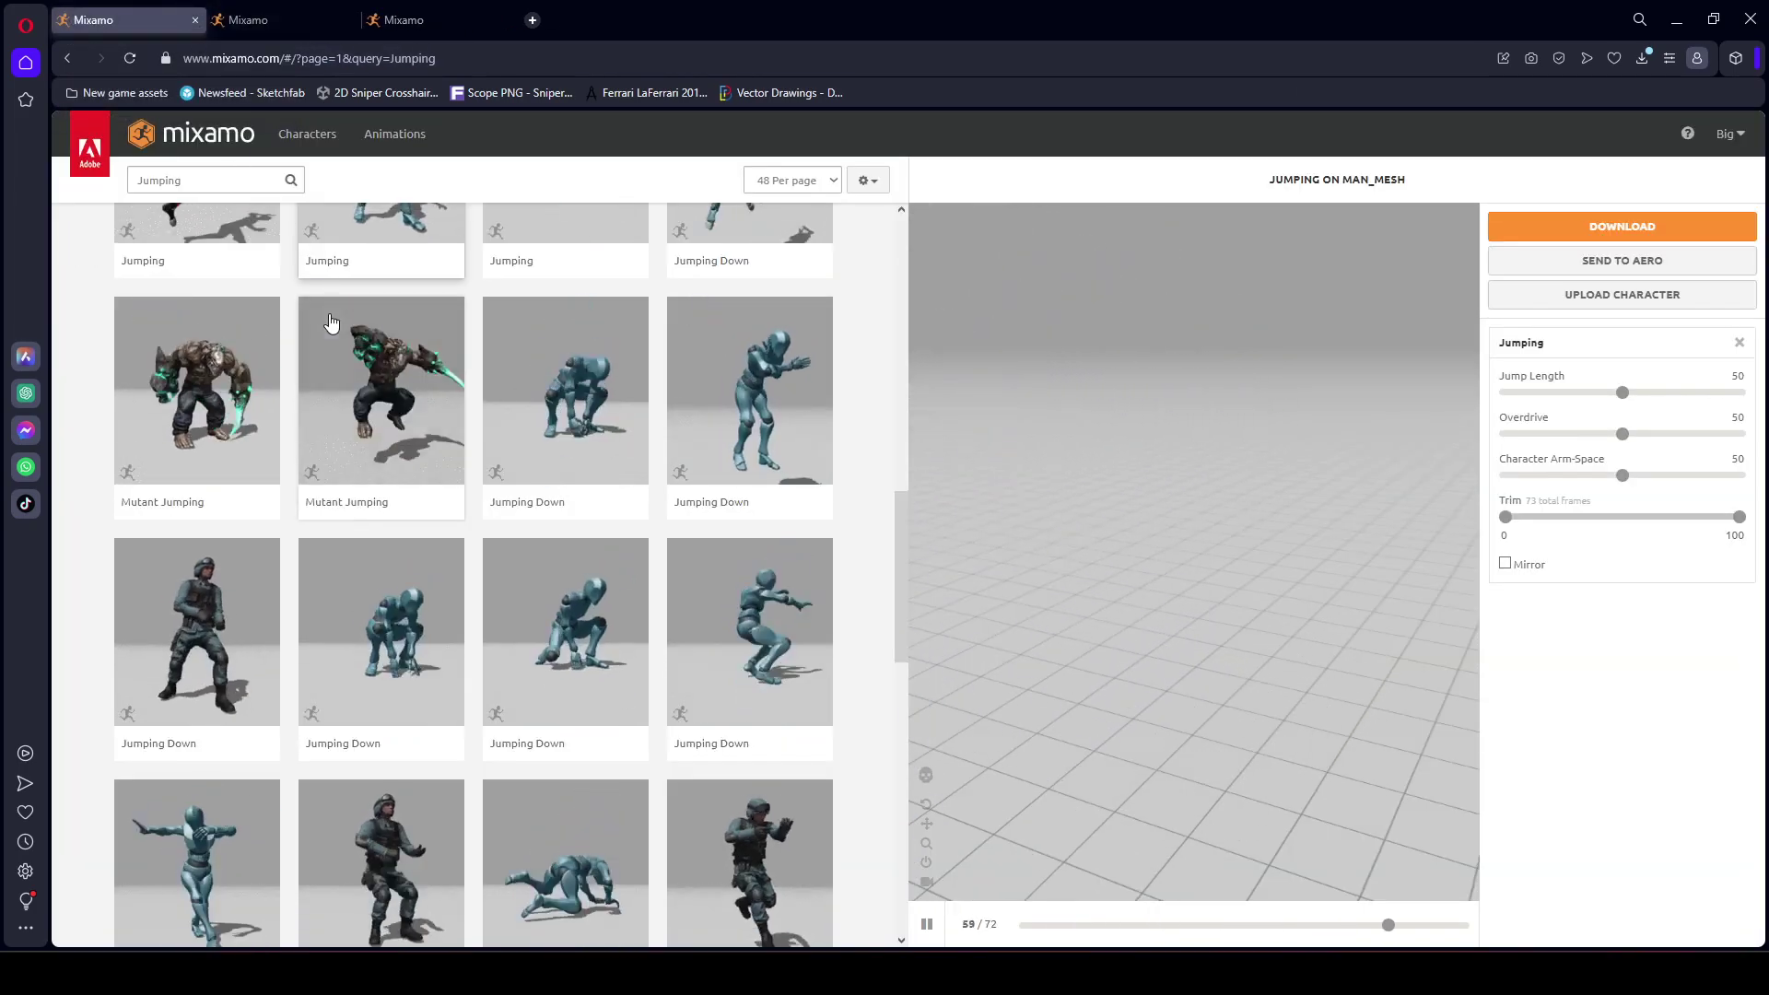
pyautogui.scroll(2, 193, 277)
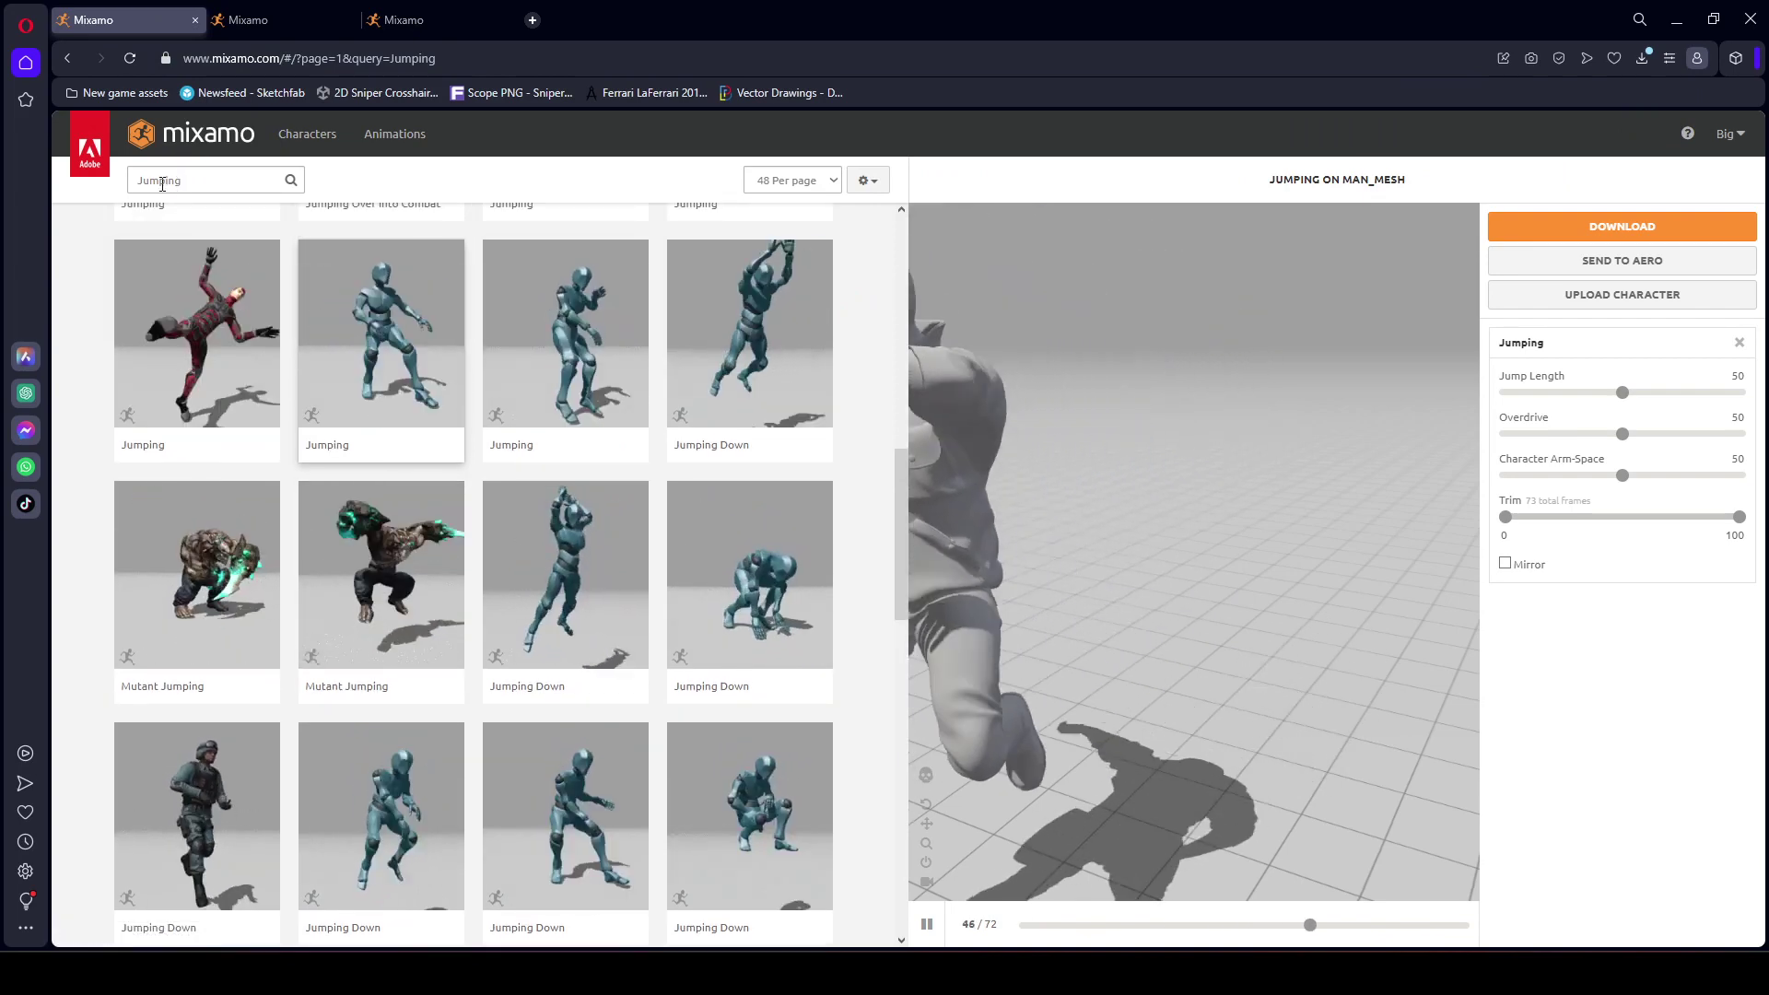
pyautogui.click(370, 451)
pyautogui.moveTo(361, 450)
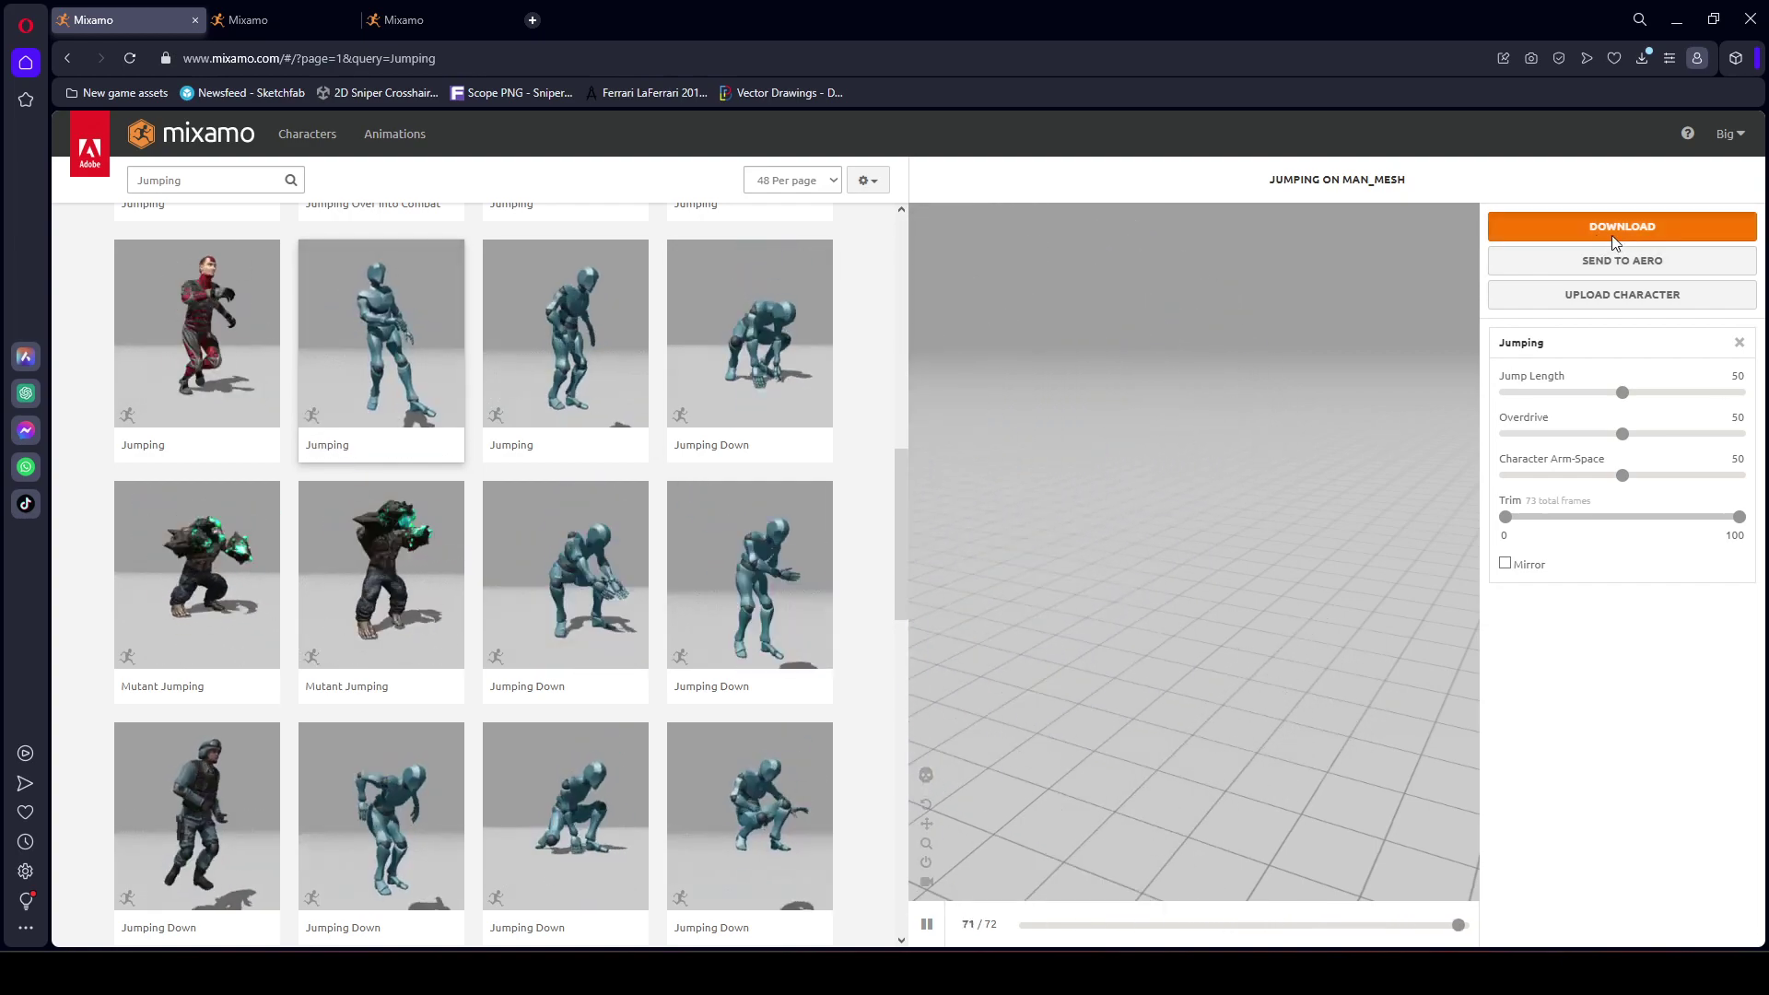
pyautogui.click(1615, 242)
pyautogui.click(823, 298)
pyautogui.click(761, 365)
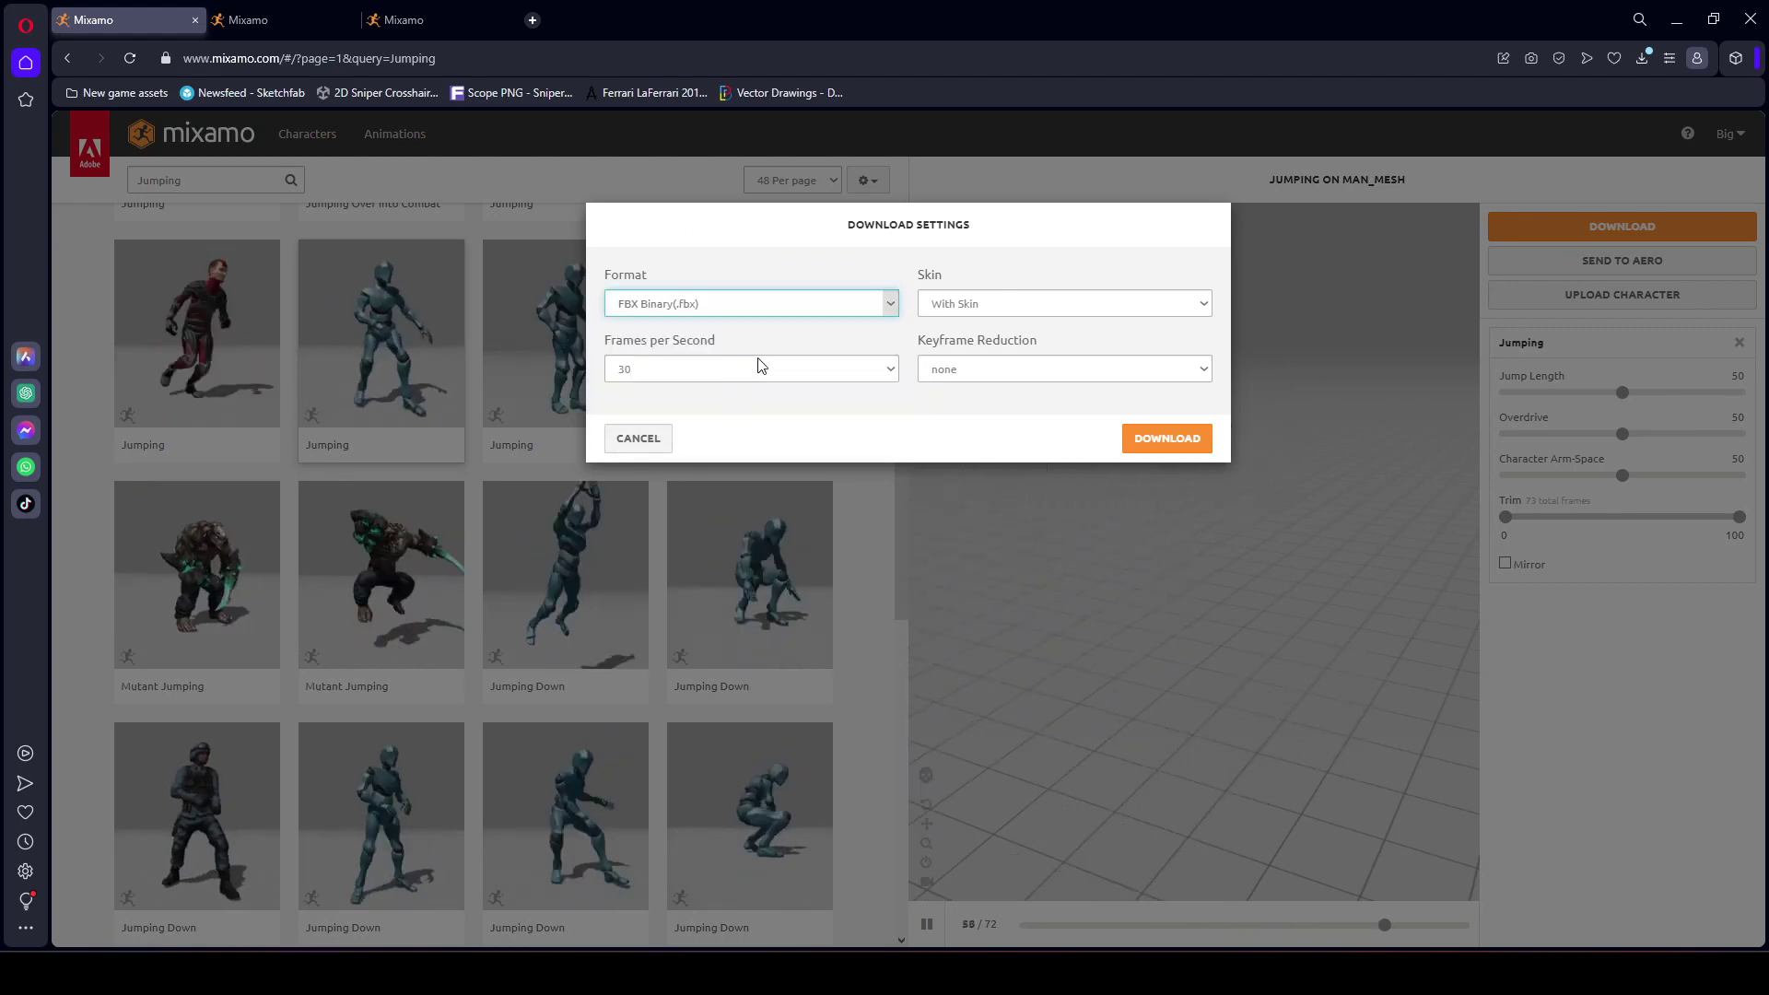
pyautogui.click(1032, 310)
pyautogui.click(1012, 337)
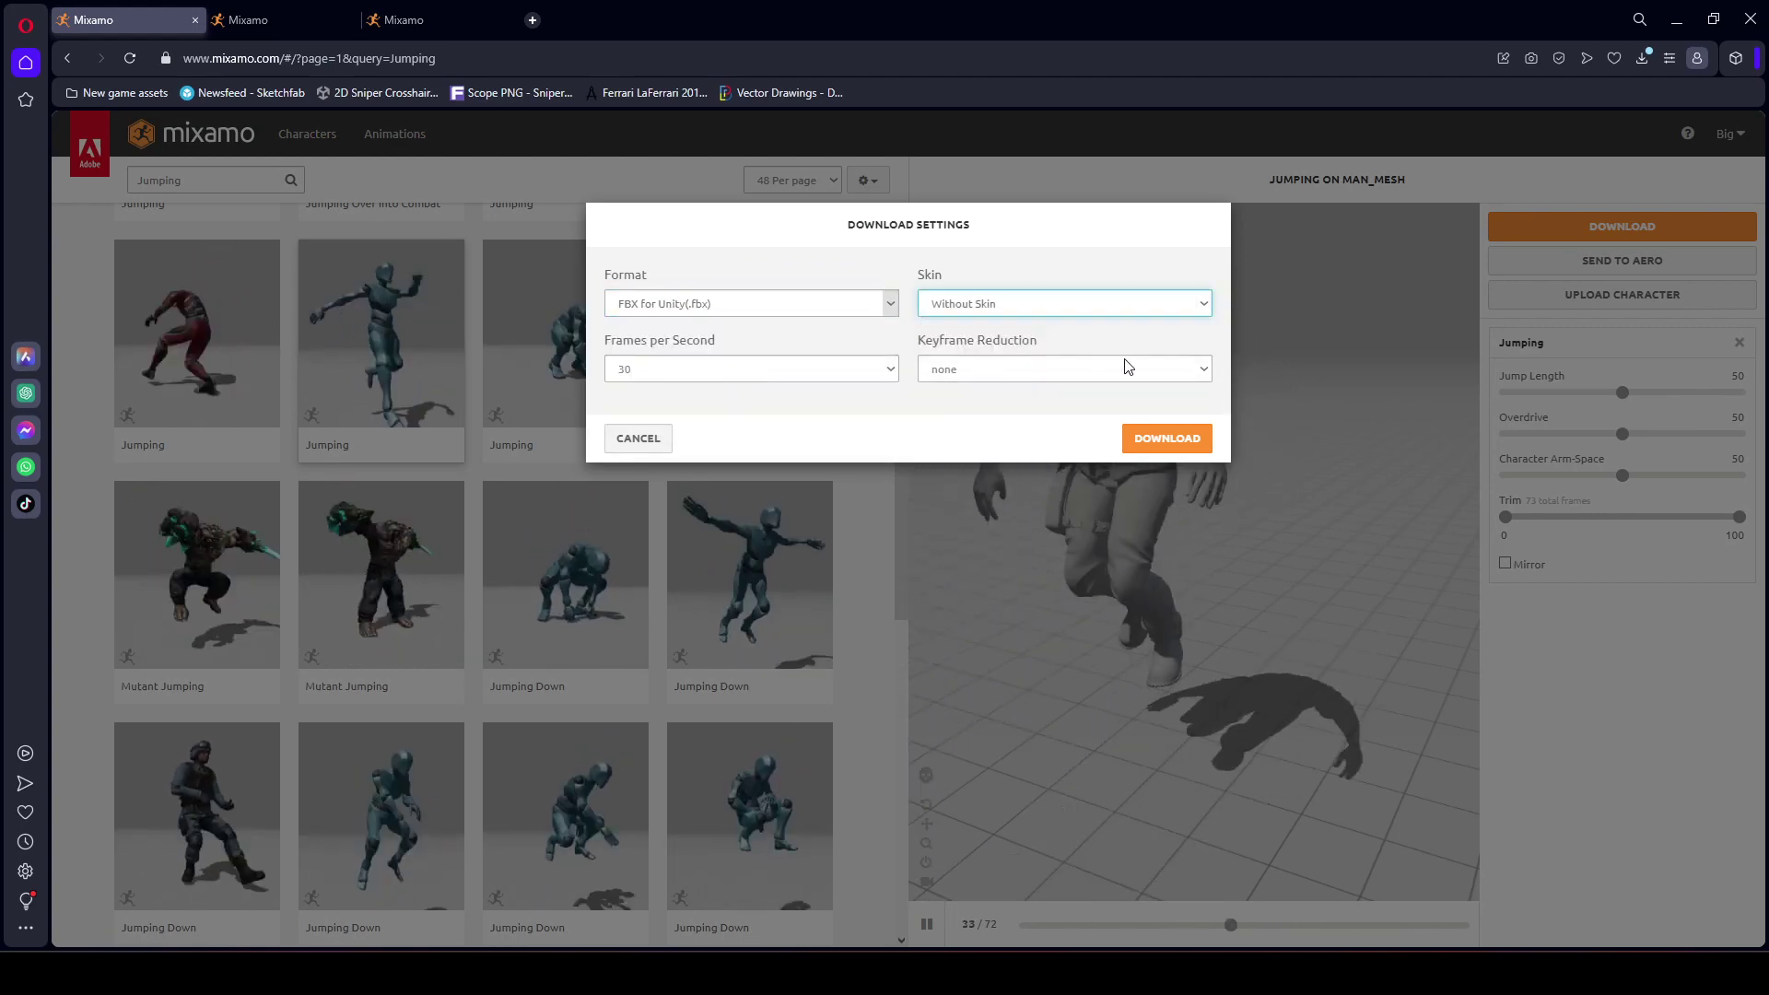
pyautogui.click(1167, 438)
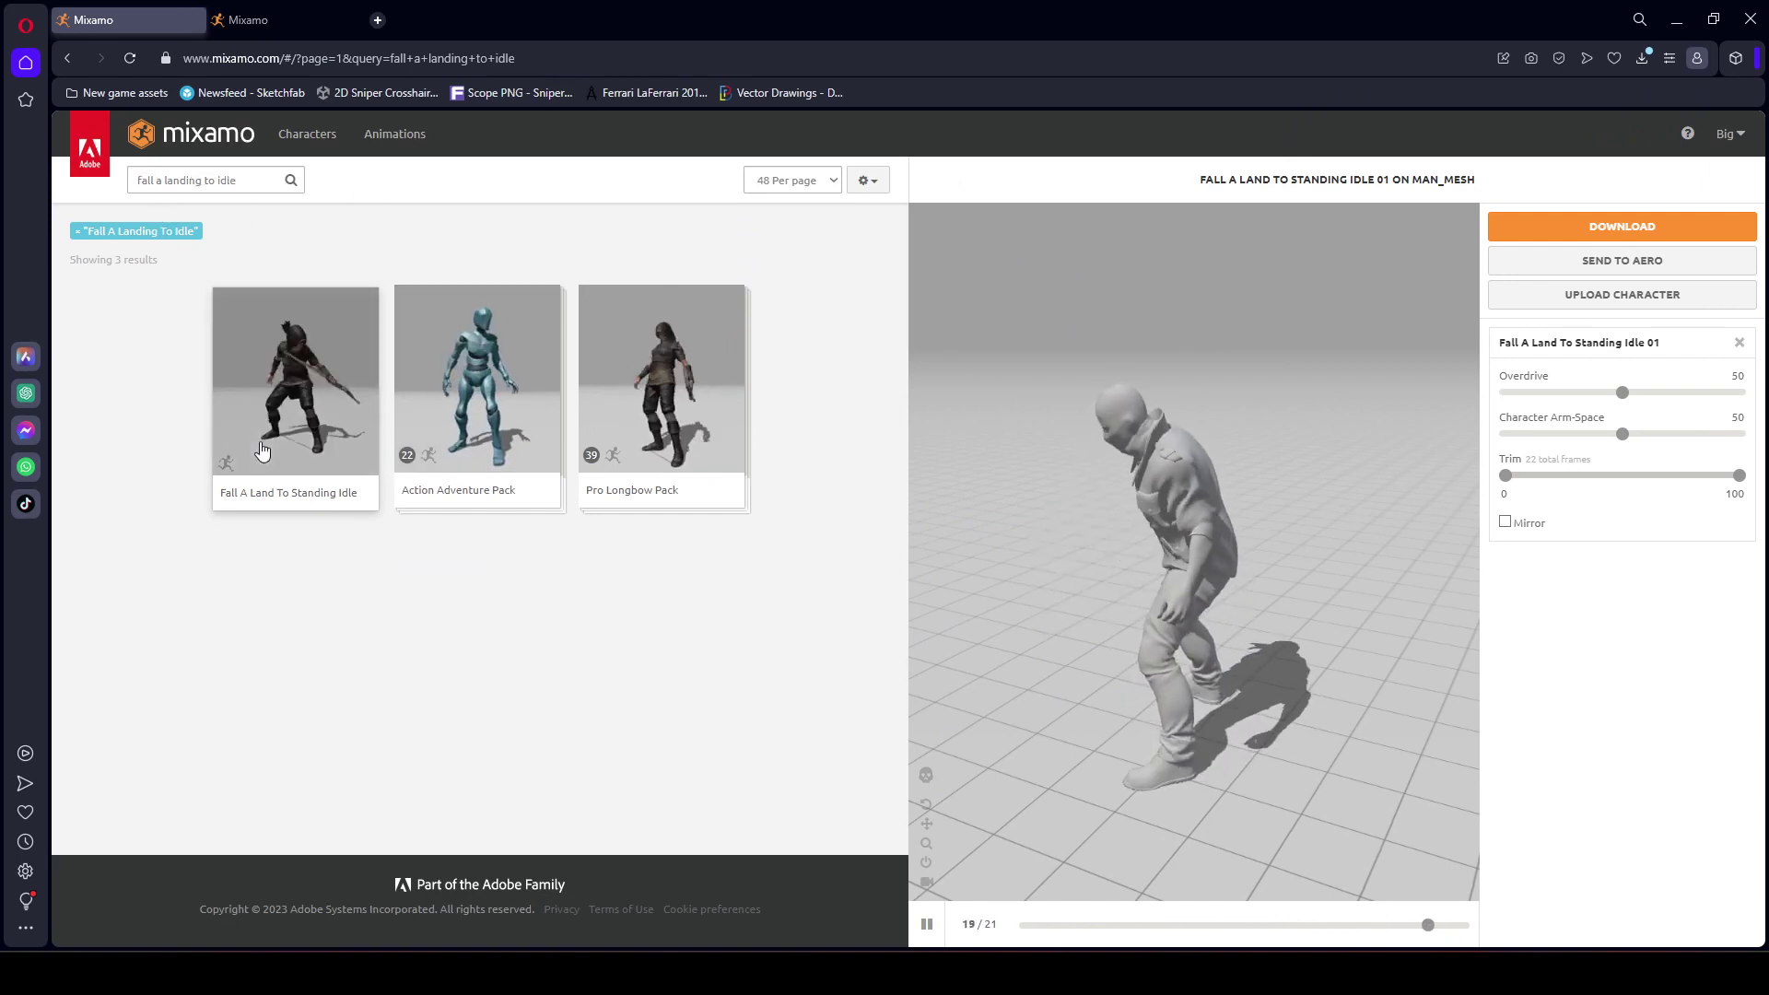
# Download the Fall A Land To Standing Idle 01 animation as FBX for Unity without skin
pyautogui.click(1546, 231)
pyautogui.click(802, 307)
pyautogui.click(762, 356)
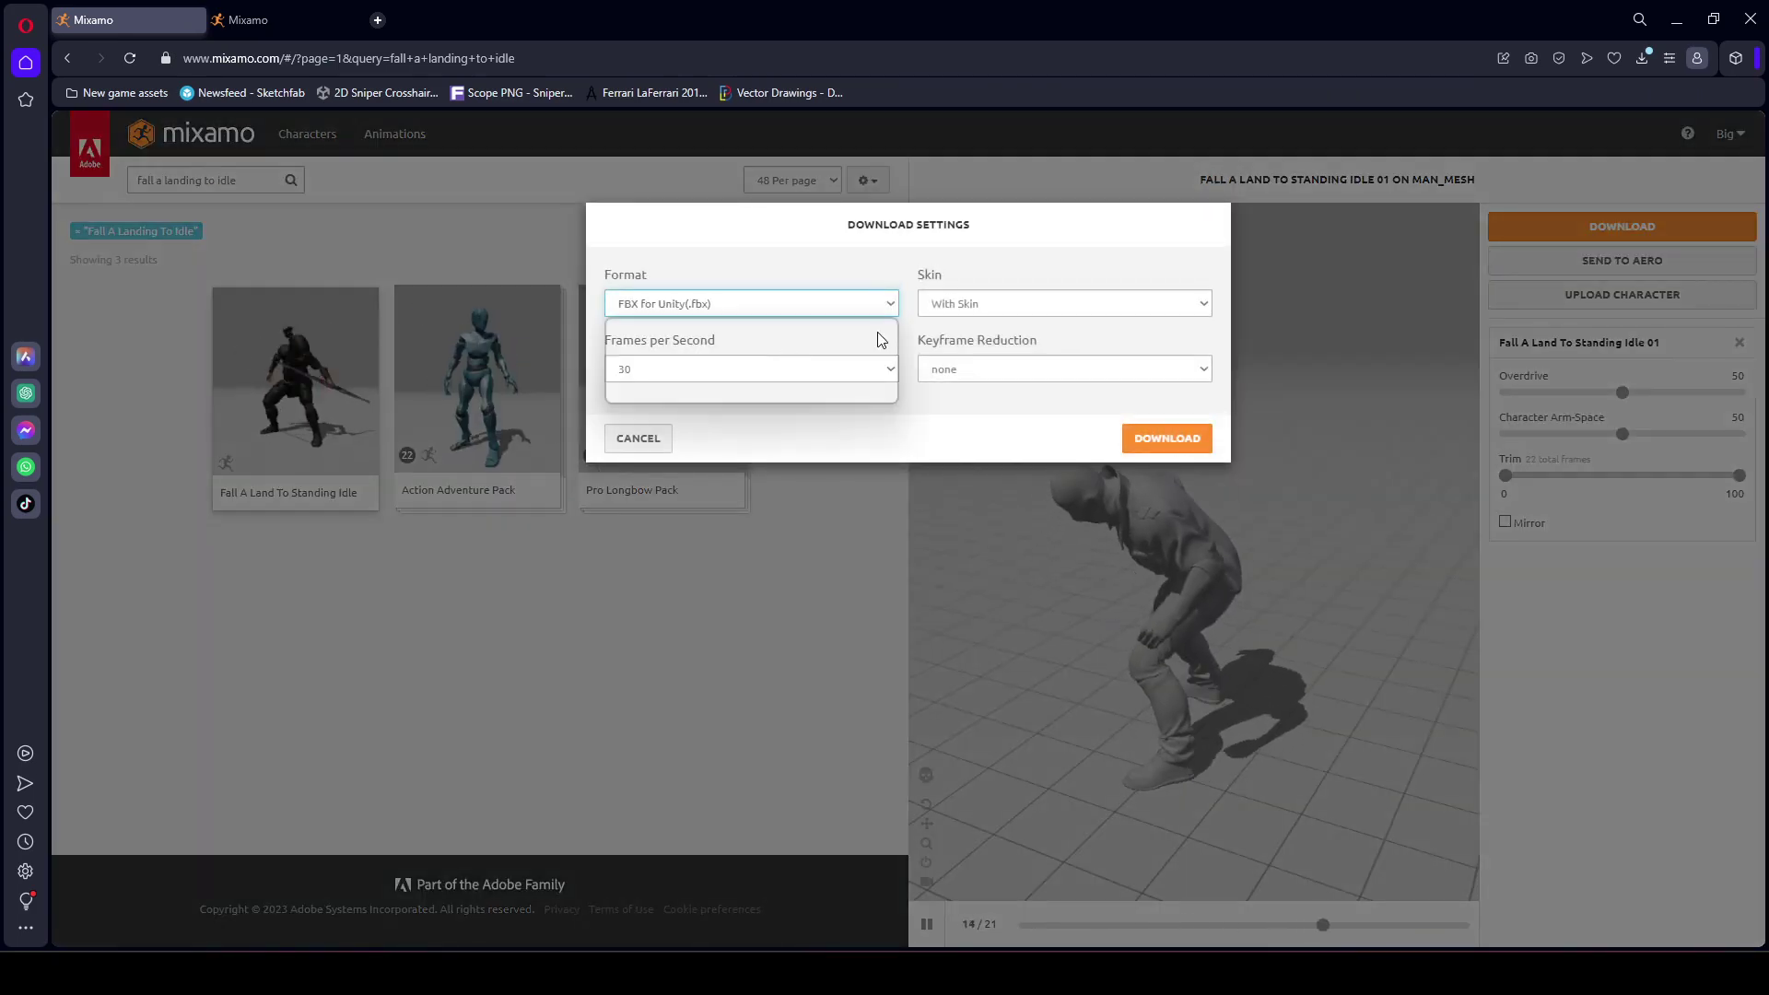
pyautogui.click(1014, 303)
pyautogui.click(1014, 337)
pyautogui.click(1166, 440)
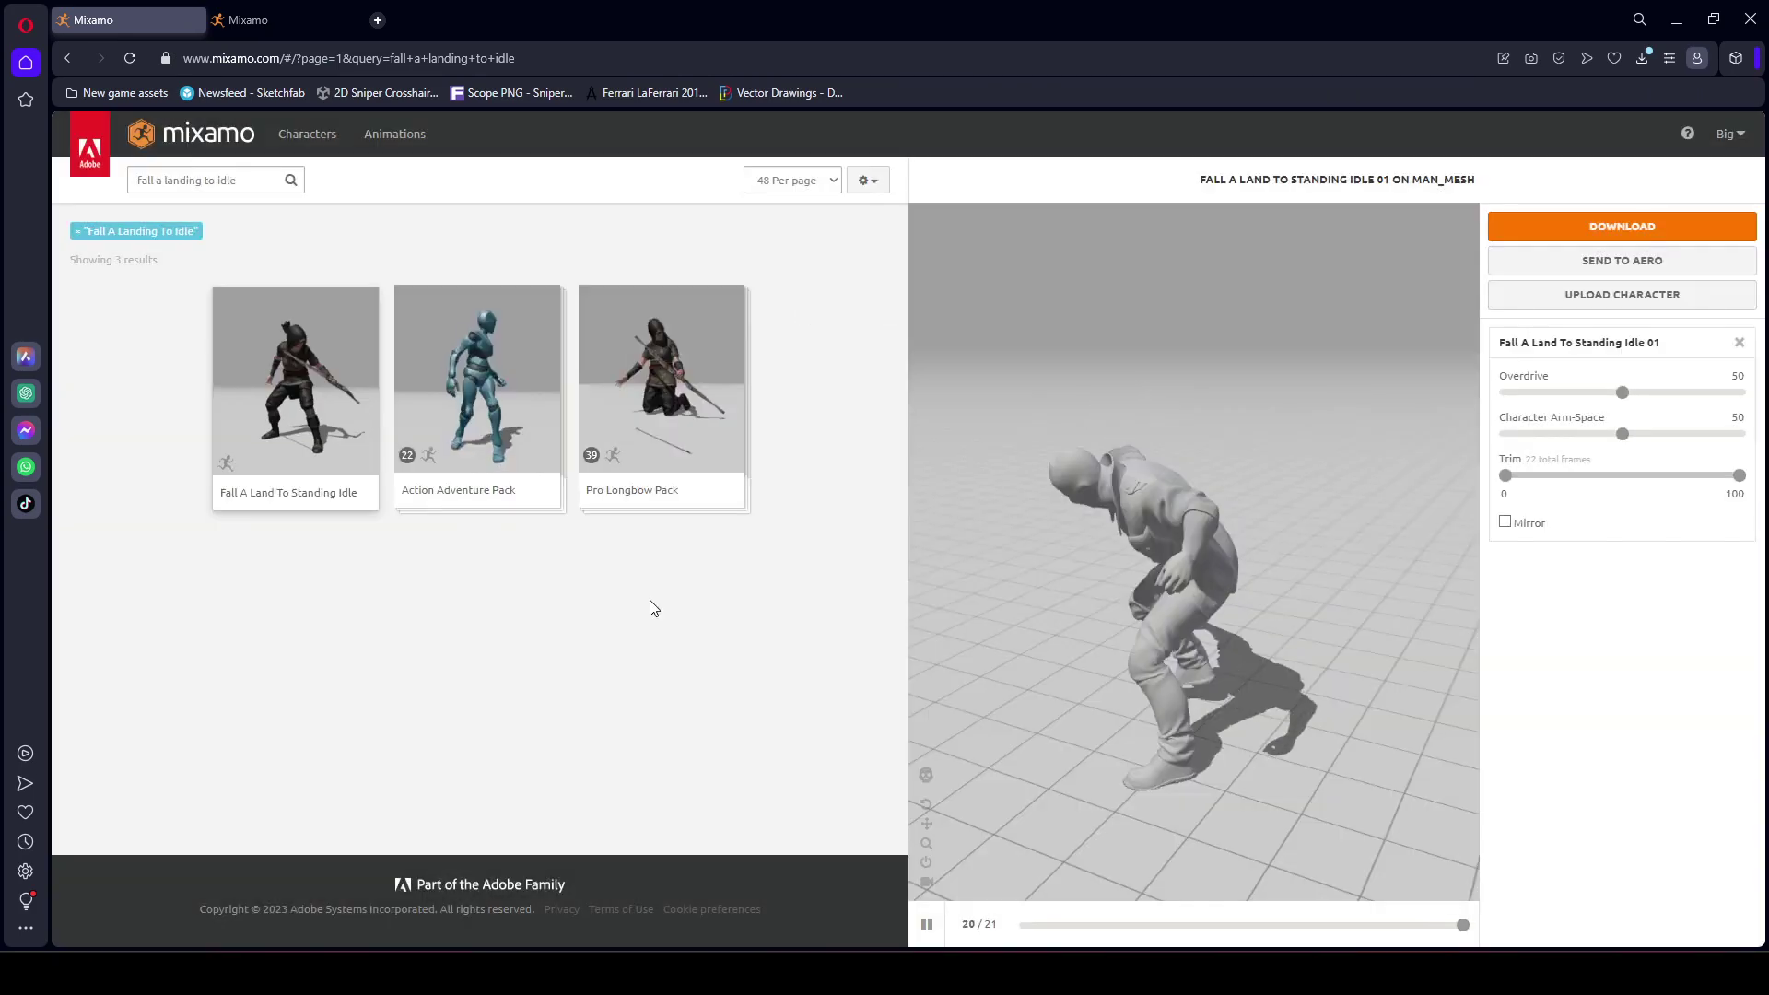
# Close the finished landing page and download the Falling Idle animation as FBX for Unity without skin
pyautogui.click(276, 19)
pyautogui.click(195, 20)
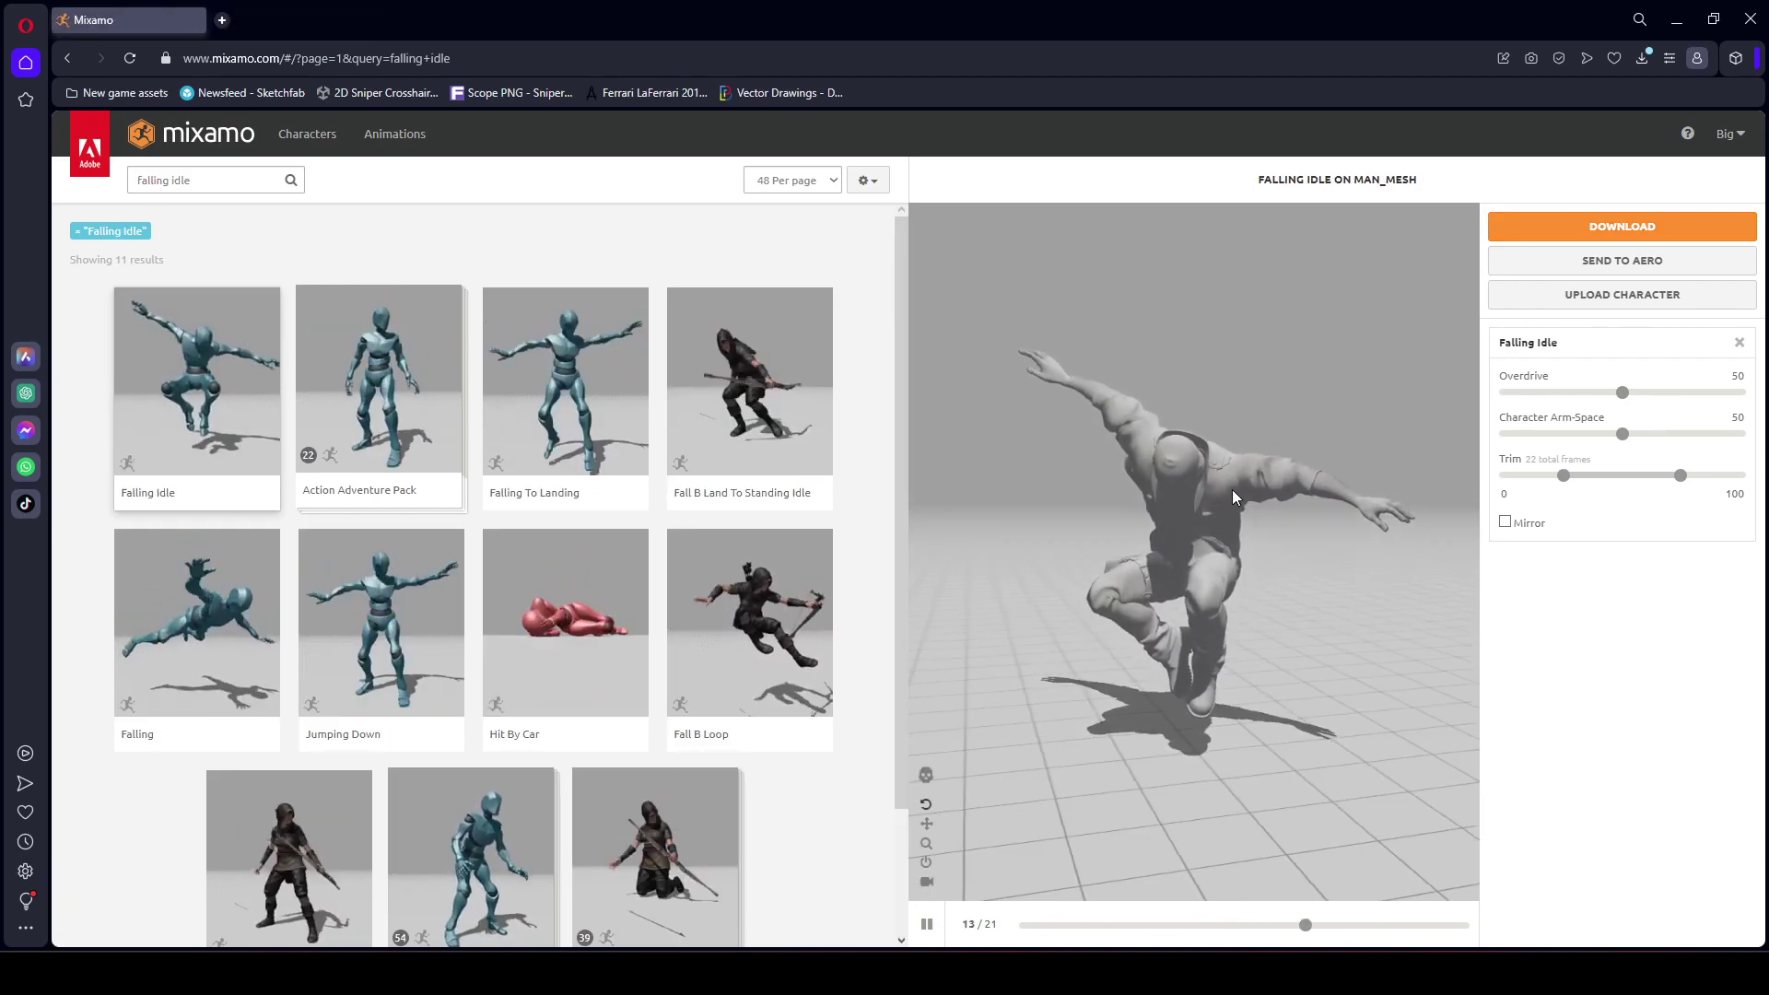
pyautogui.moveTo(1231, 490); pyautogui.dragTo(1224, 553)
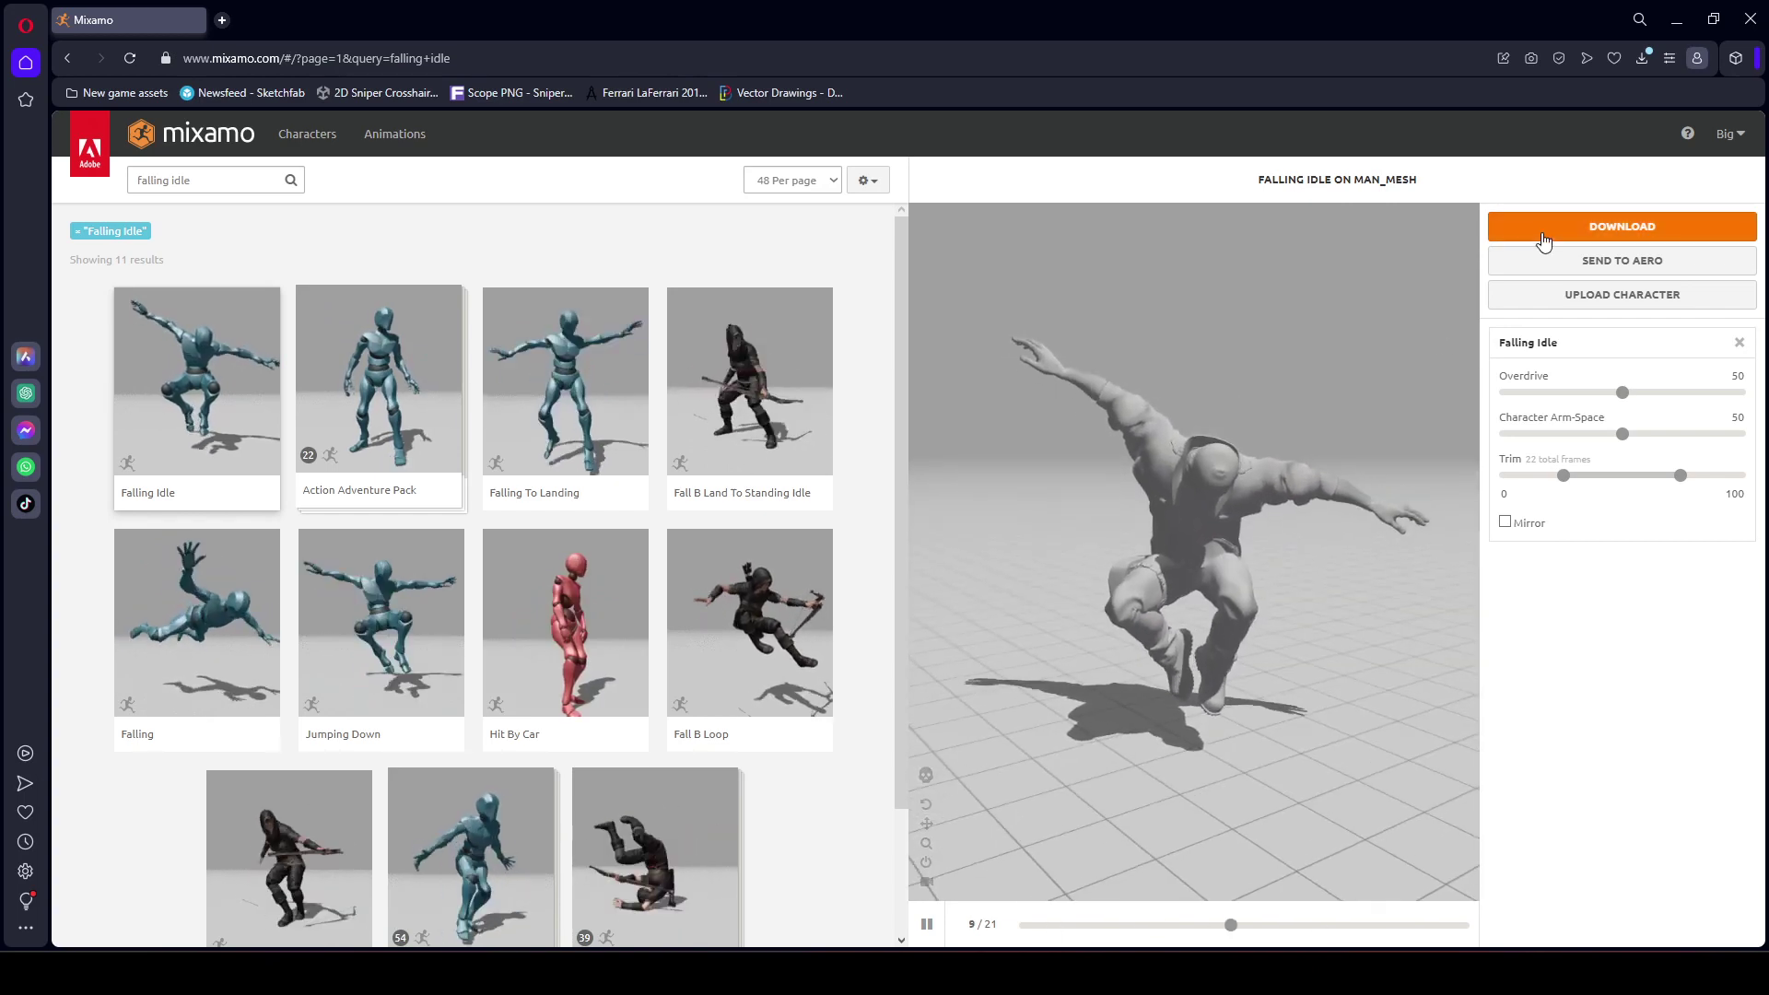
pyautogui.click(1622, 226)
pyautogui.click(971, 304)
pyautogui.click(962, 341)
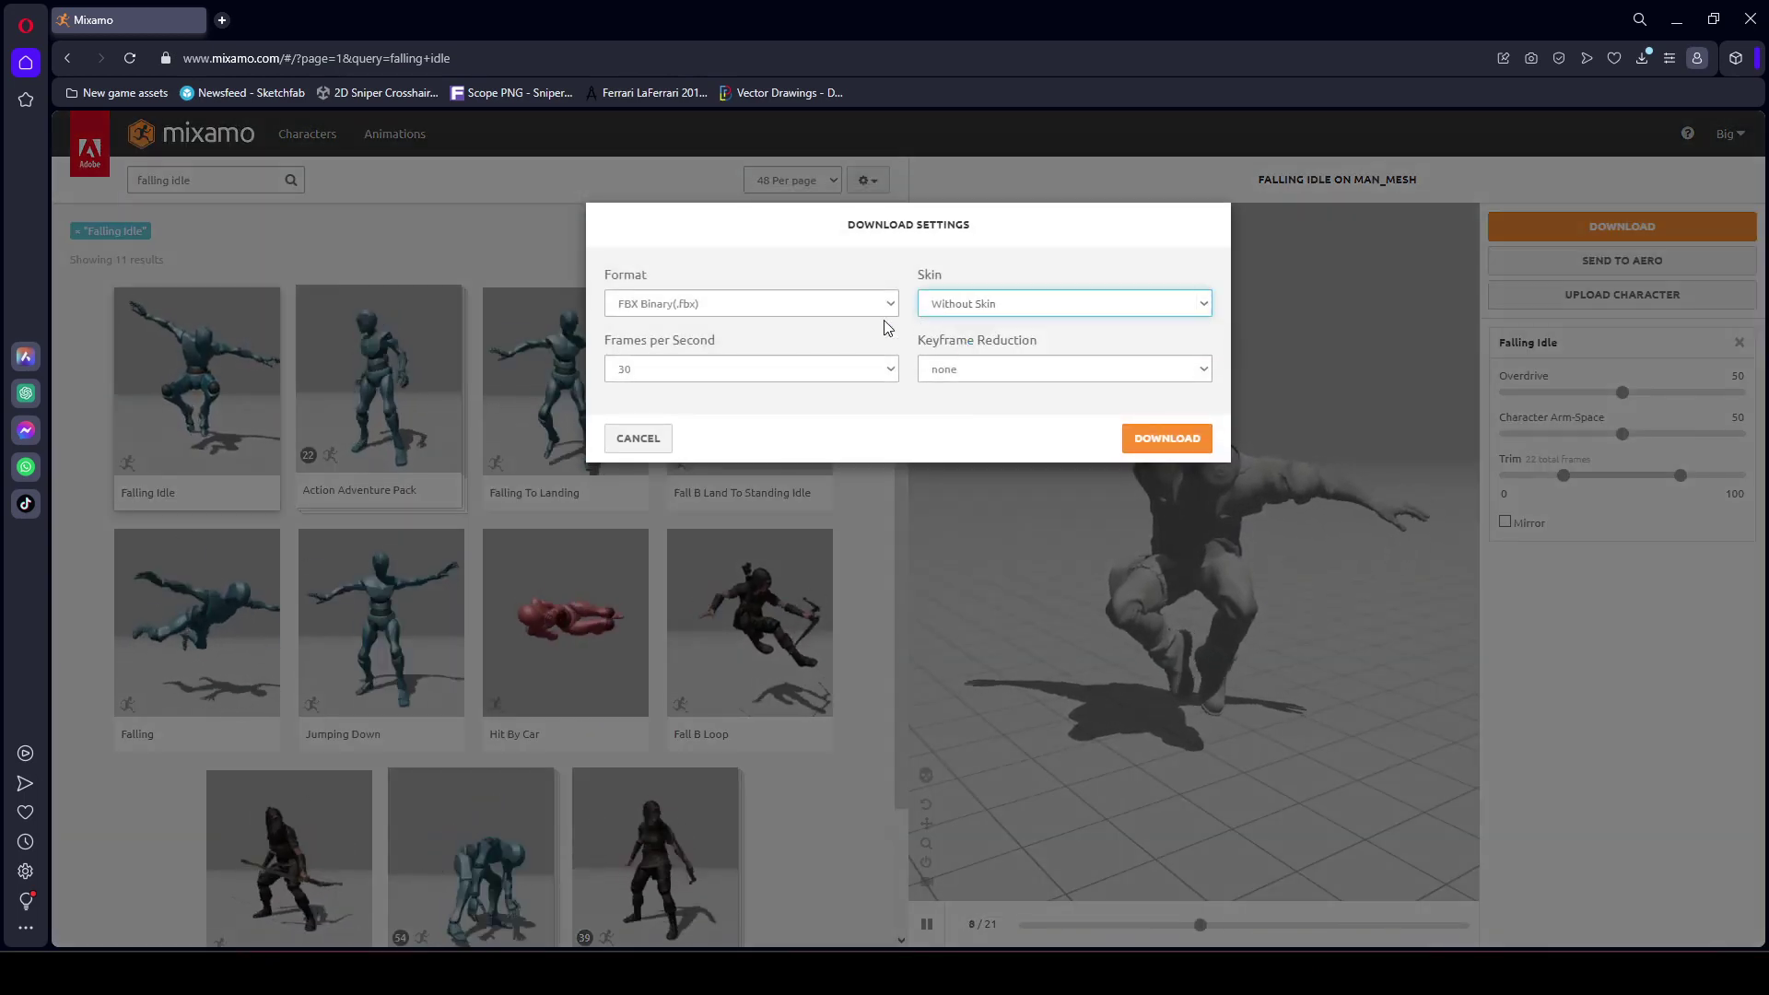
pyautogui.click(880, 306)
pyautogui.click(668, 353)
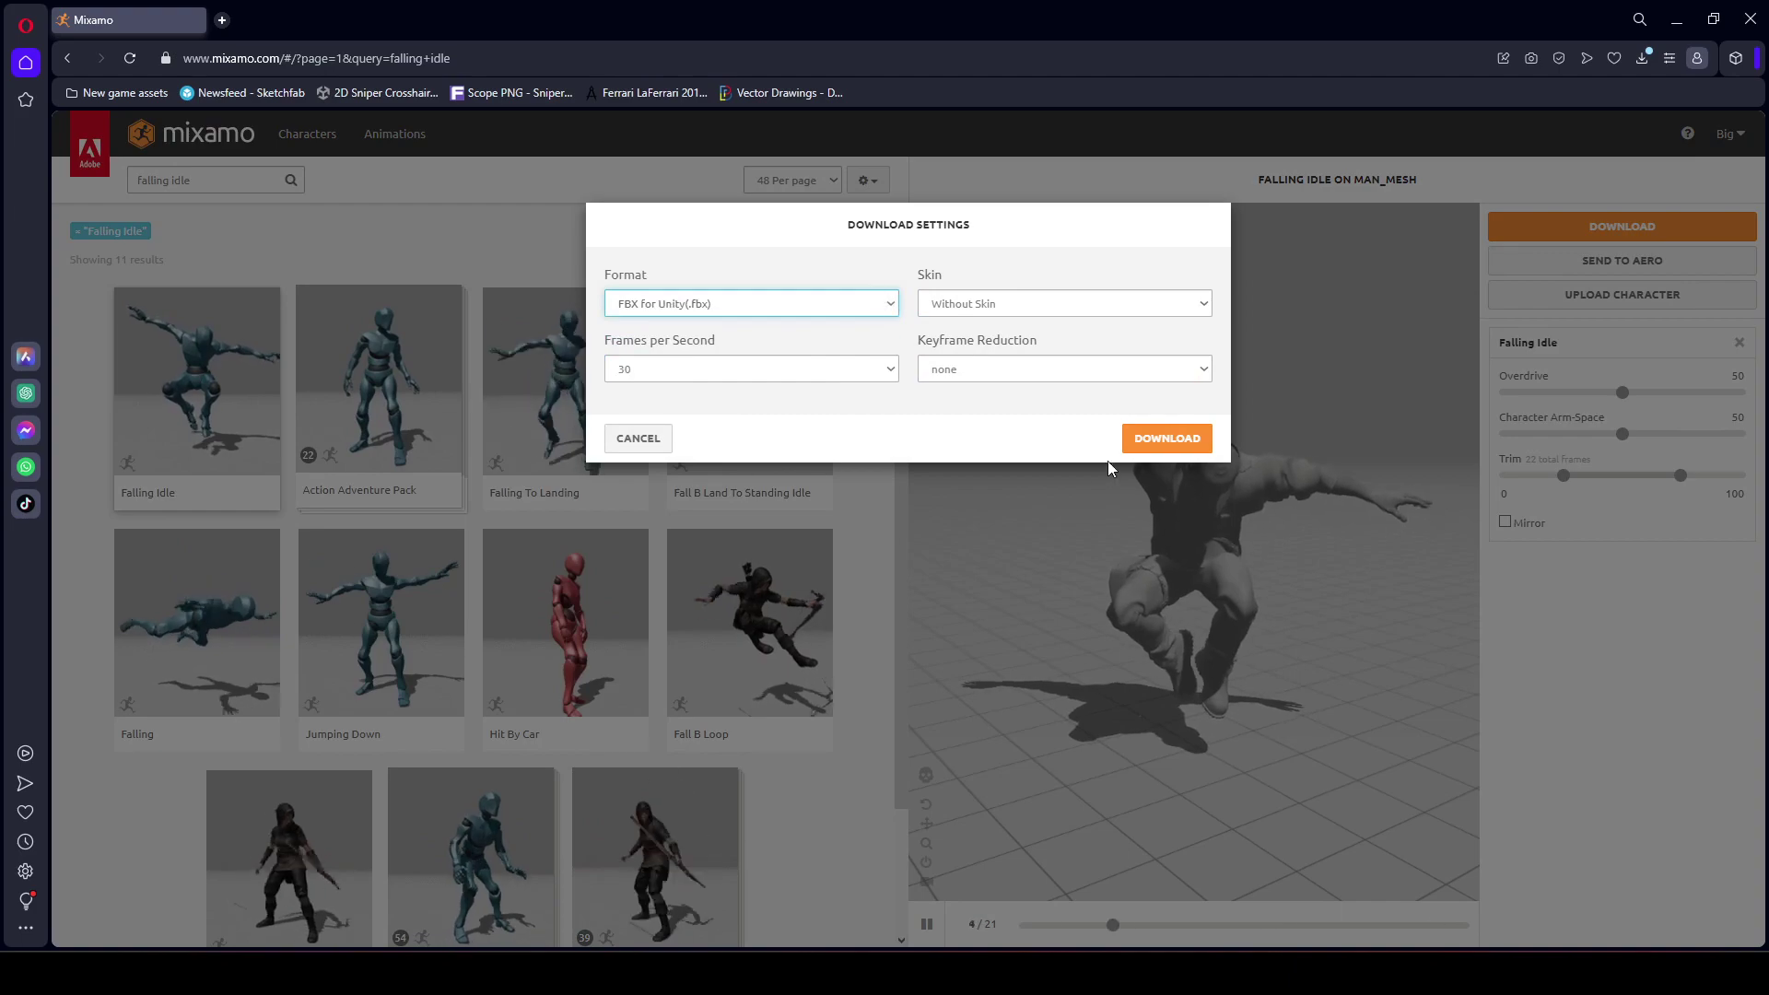
pyautogui.click(1167, 439)
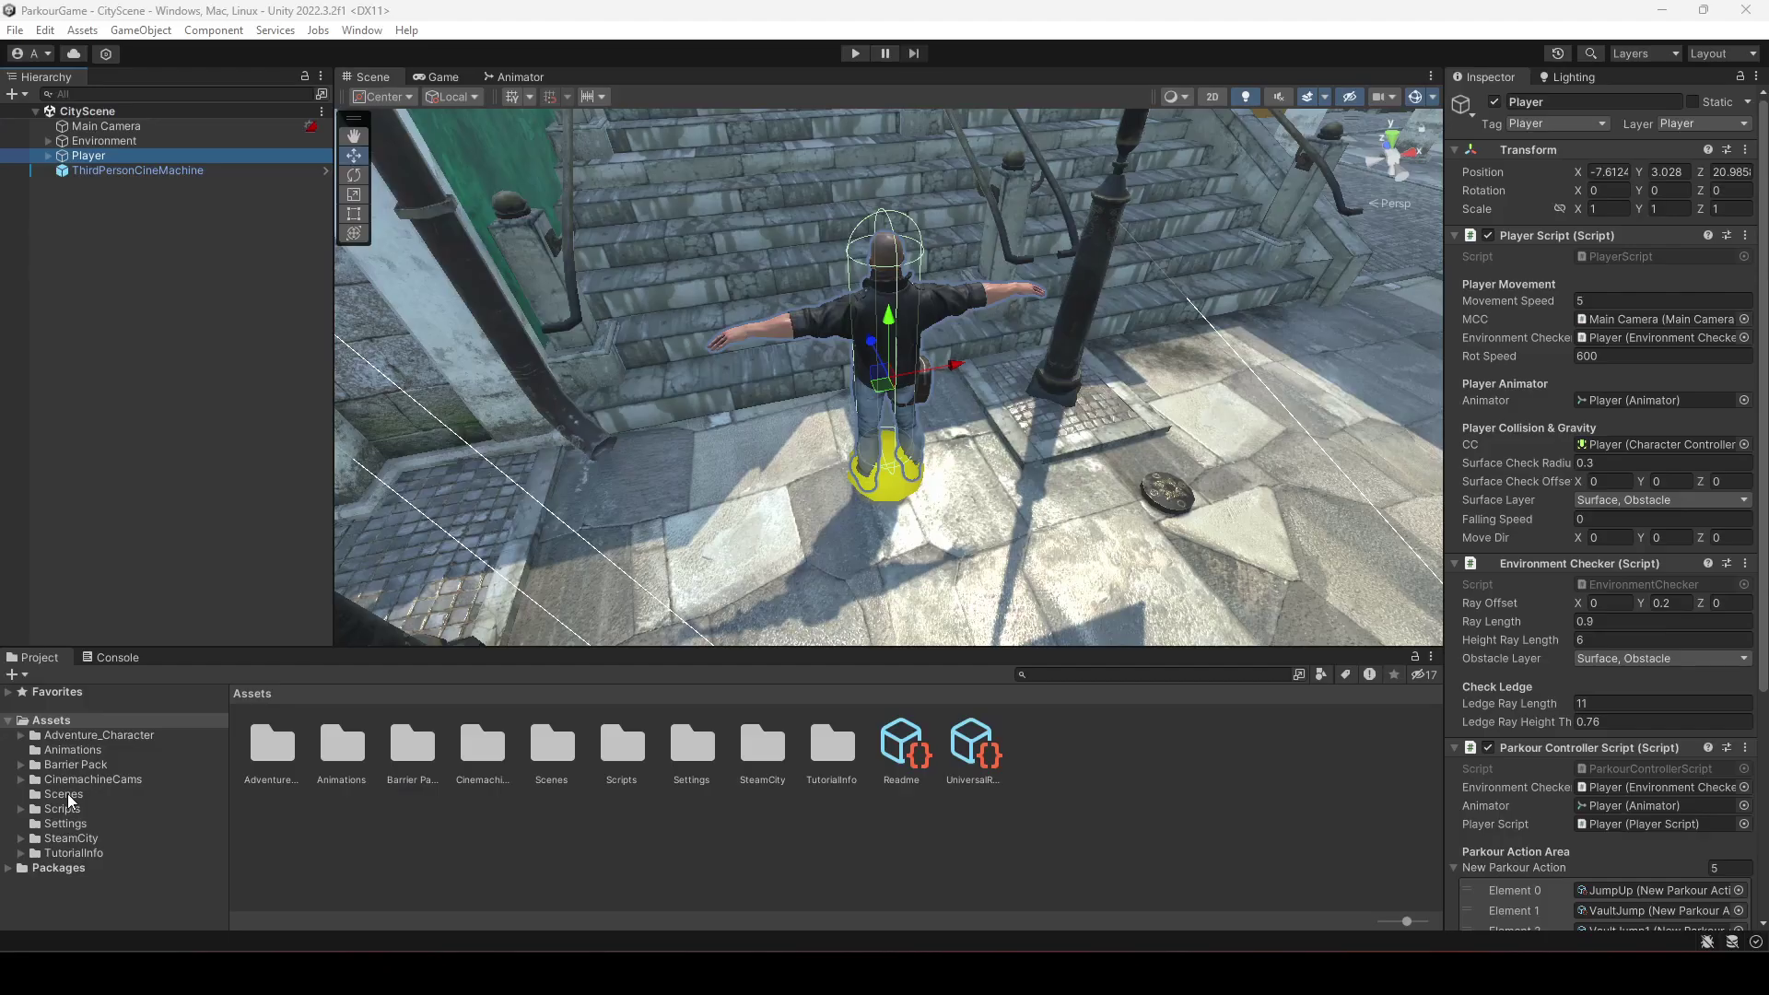
# In the Unity project, create a folder named JumpDownAnimations inside the Animations folder
pyautogui.click(81, 750)
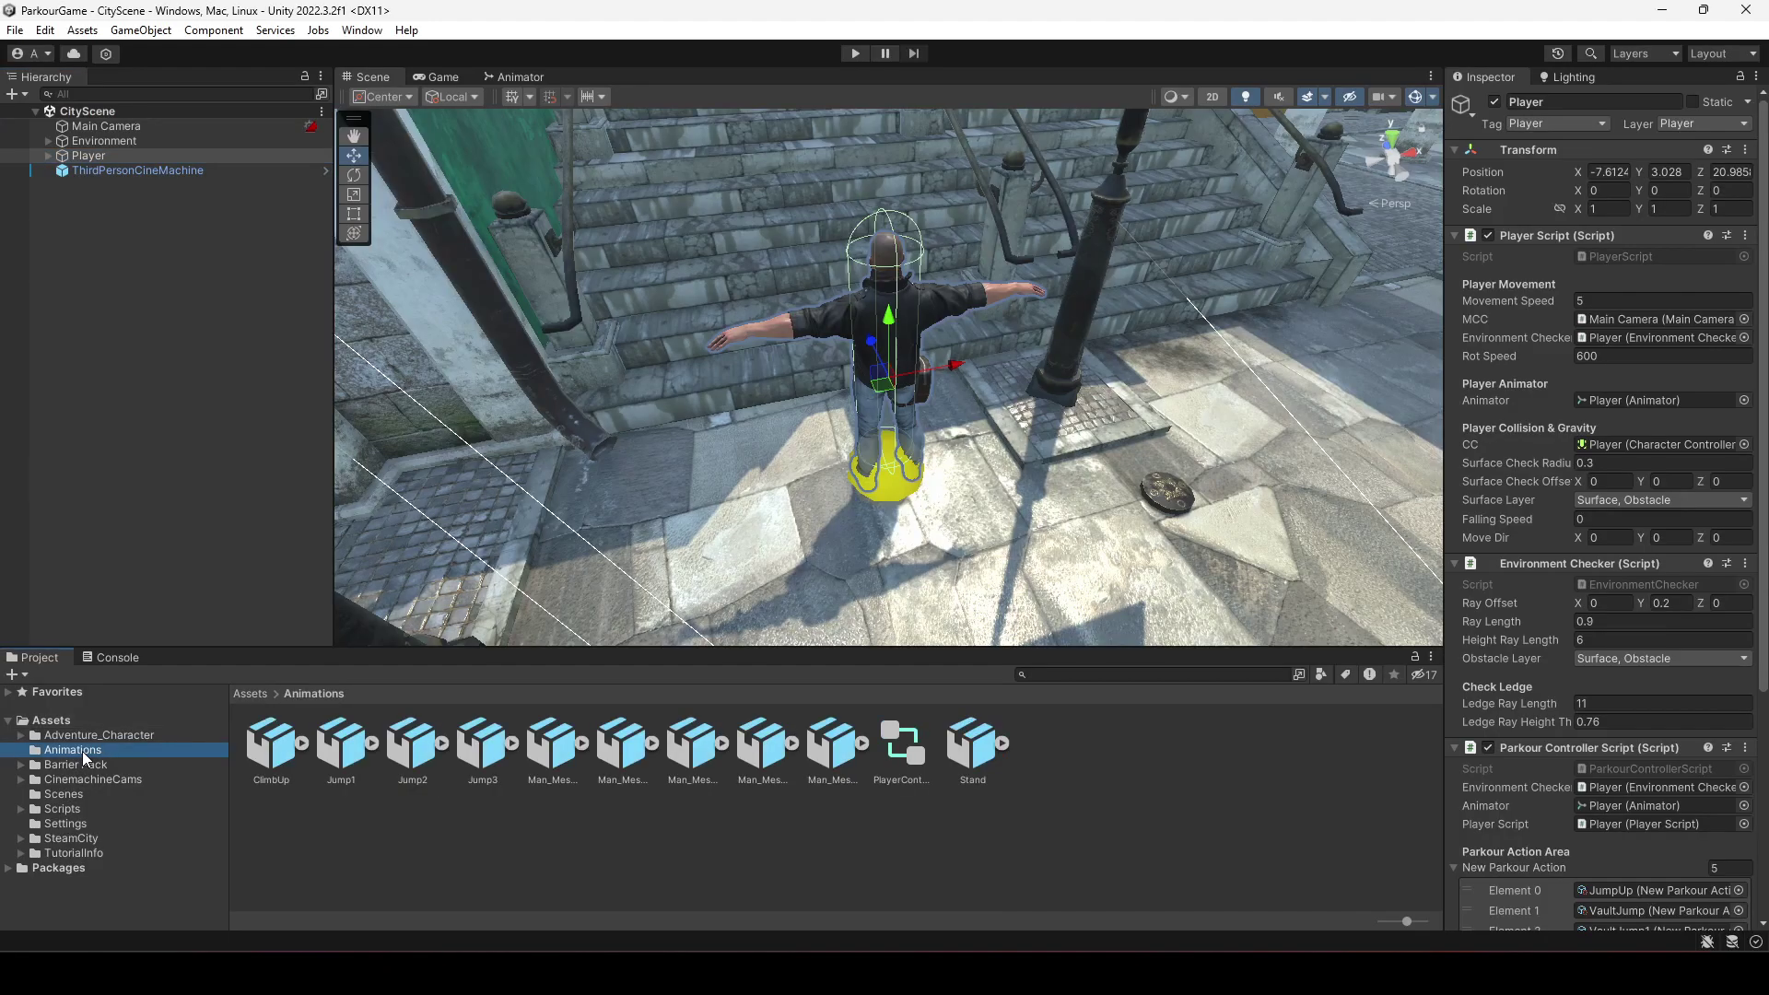
pyautogui.rightClick(499, 829)
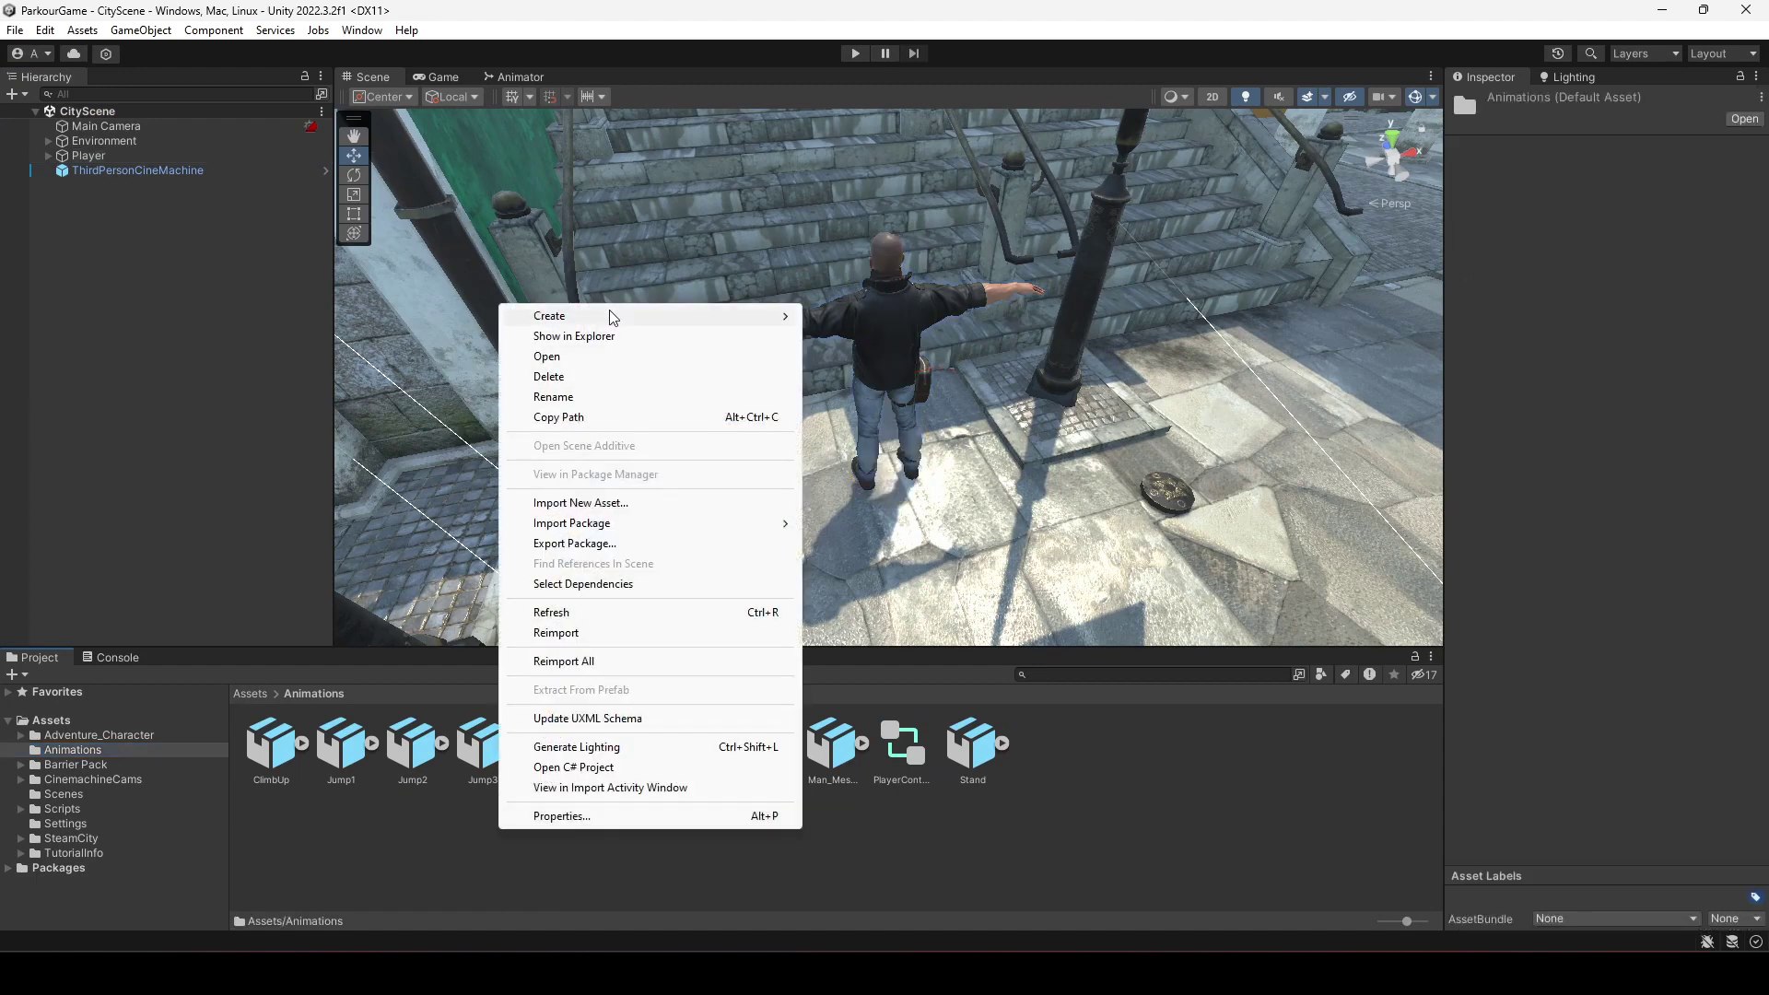
pyautogui.moveTo(613, 317)
pyautogui.click(867, 68)
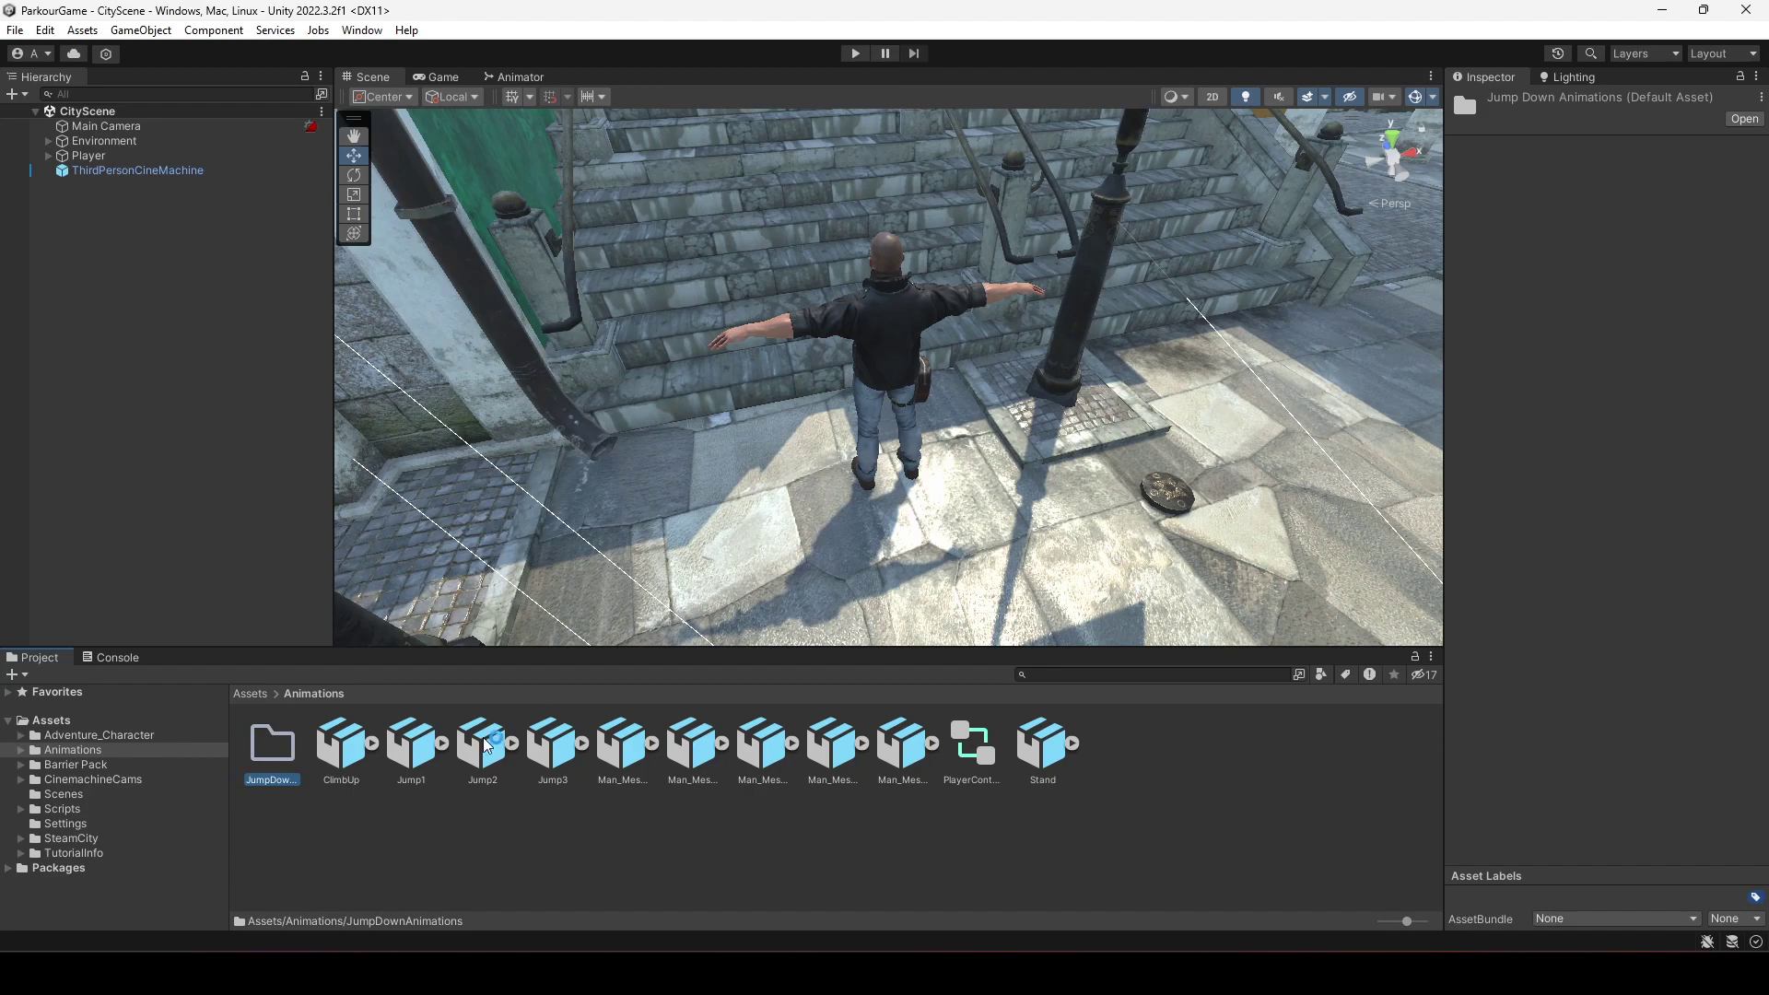
# Import the five downloaded Man_Mesh FBX files from the desktop into the JumpDownAnimations folder
pyautogui.doubleClick(273, 751)
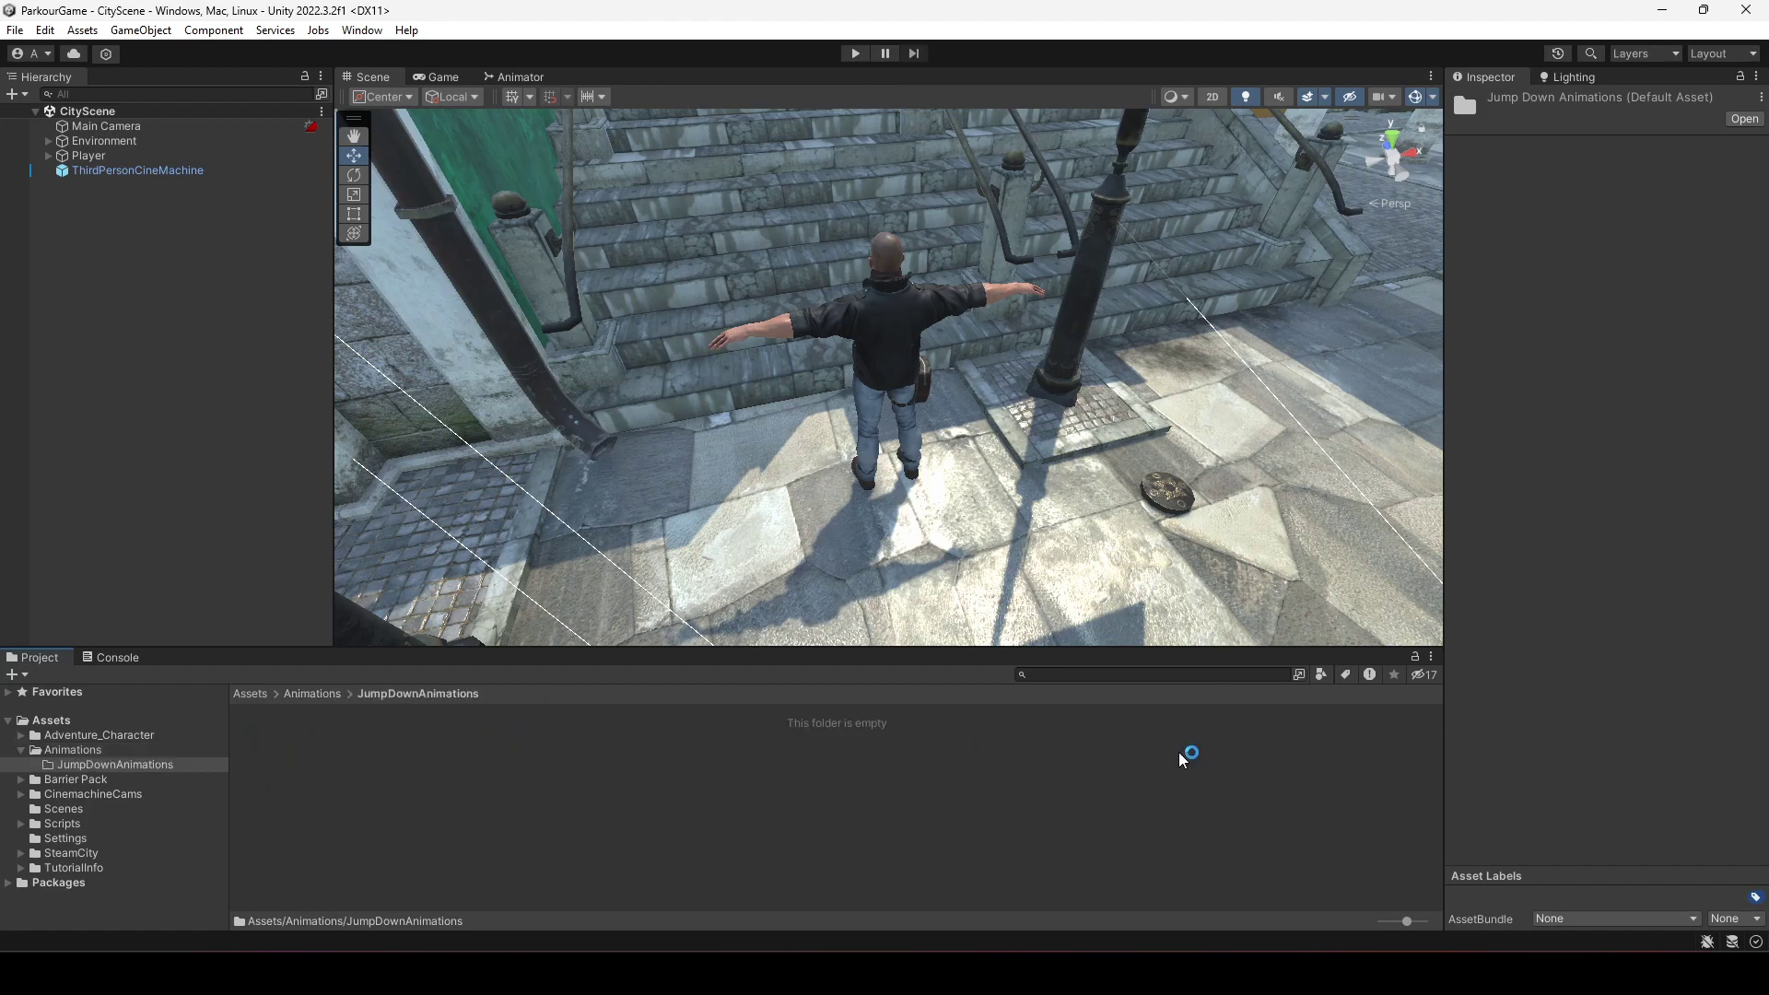
pyautogui.press('super+d')
pyautogui.moveTo(1175, 31); pyautogui.dragTo(885, 473)
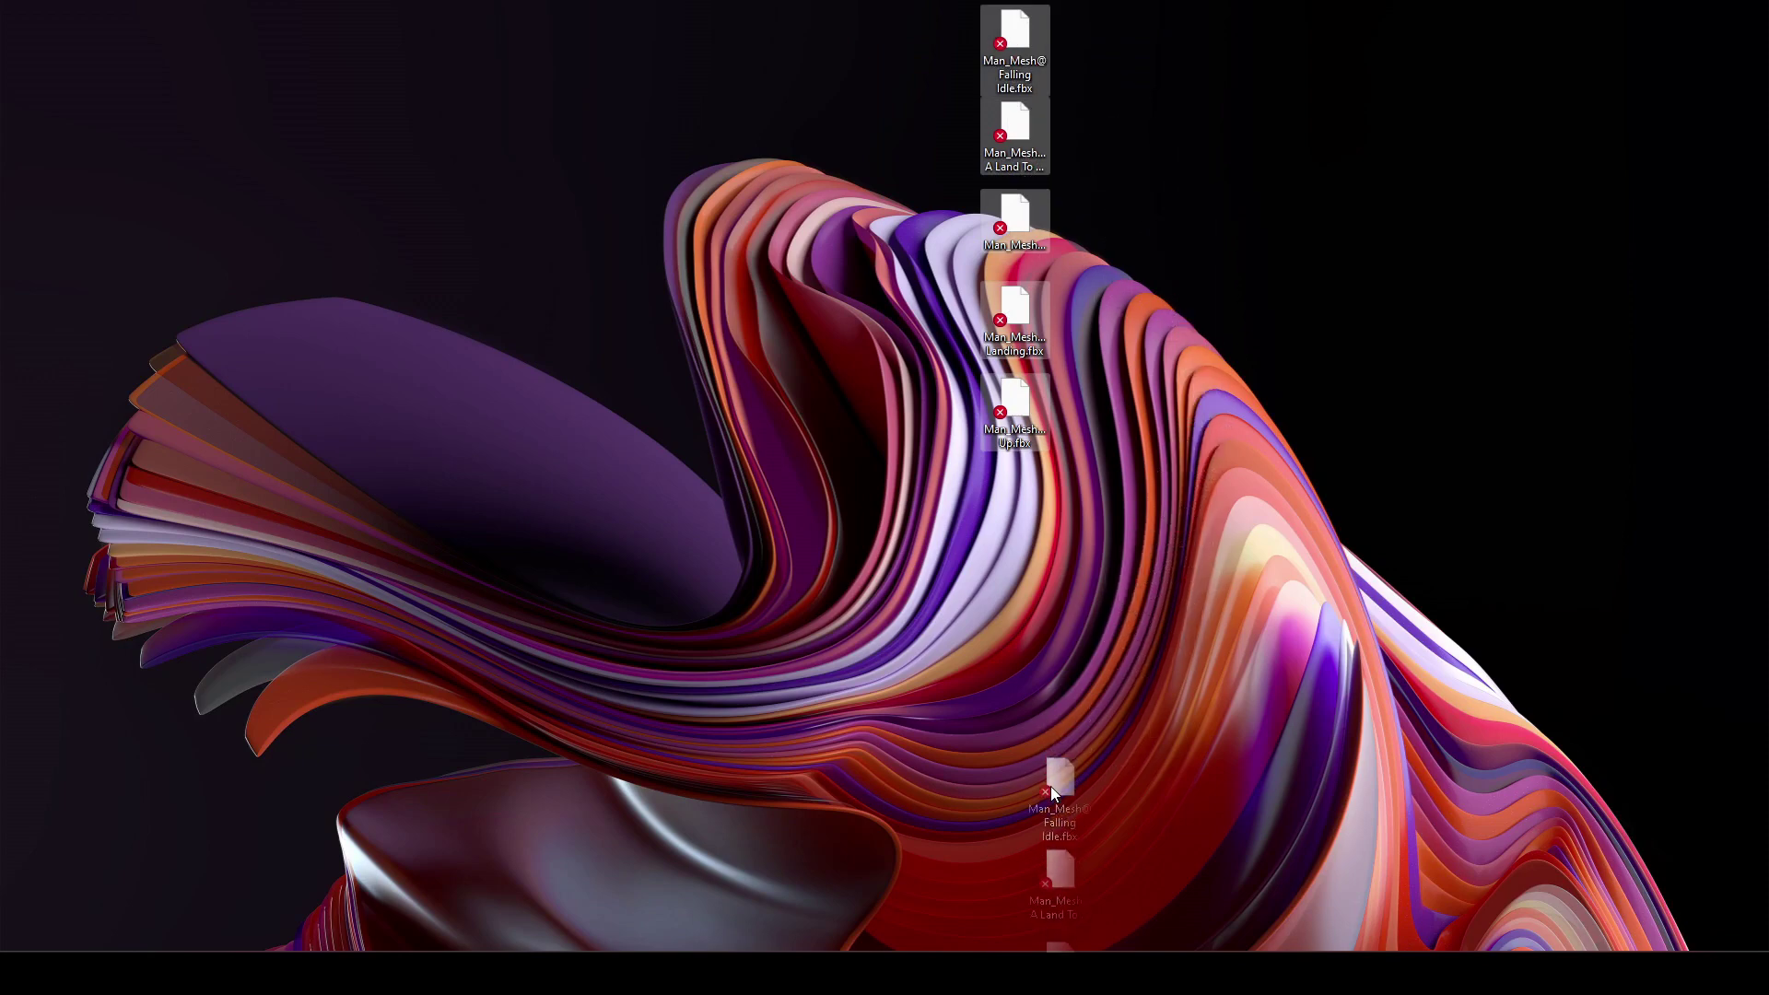
pyautogui.moveTo(1006, 443); pyautogui.dragTo(1083, 945)
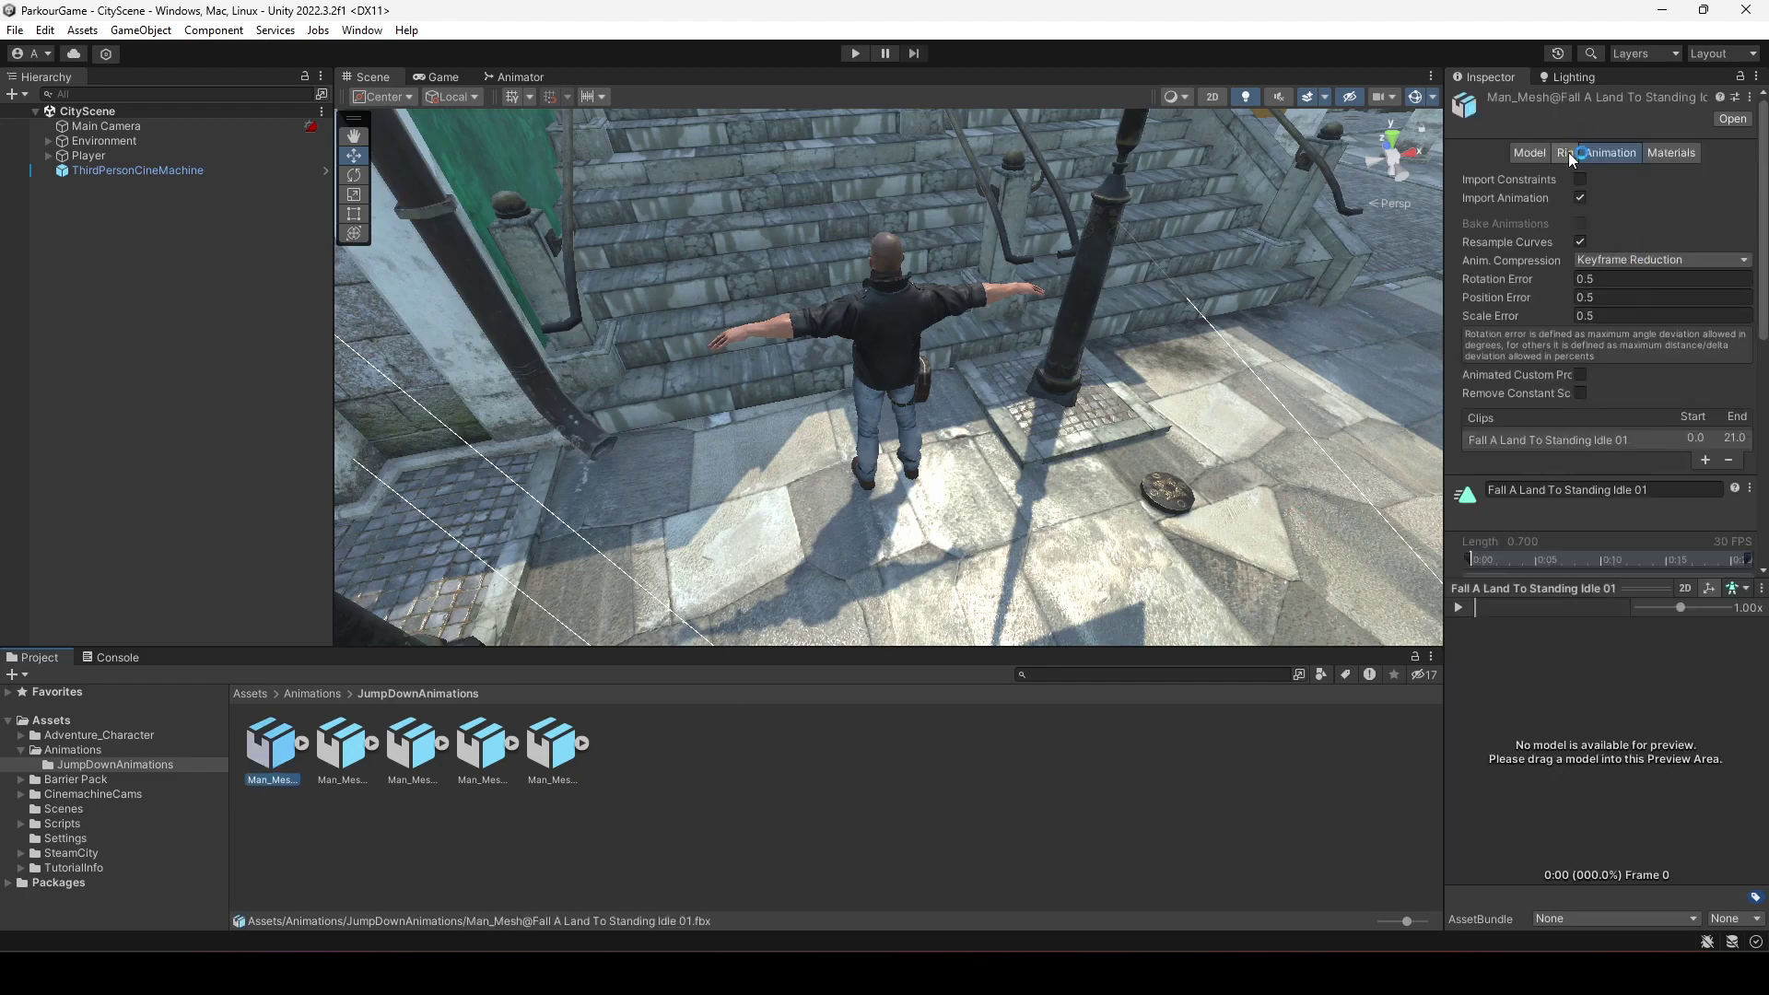
# Set the Fall A Land To Standing Idle 01 rig to Humanoid, copy its avatar from Man_MeshAvatar and apply the settings
pyautogui.click(1570, 155)
pyautogui.click(1620, 181)
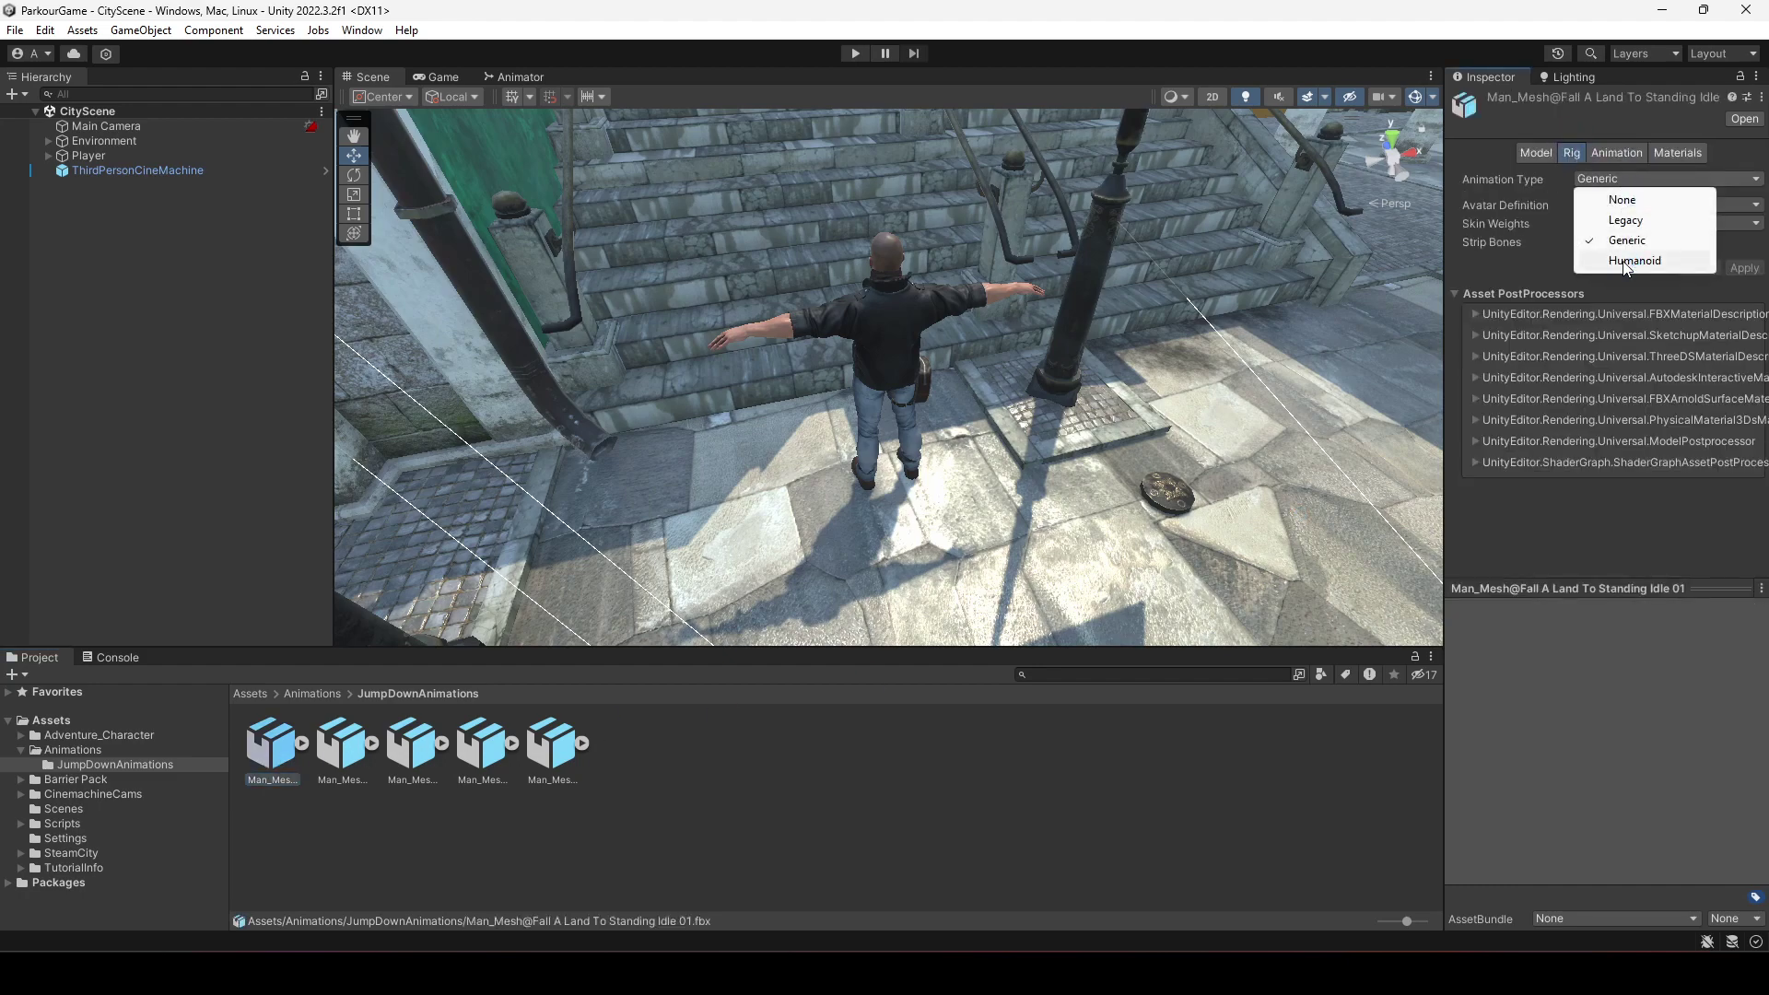
pyautogui.click(1627, 262)
pyautogui.click(1632, 204)
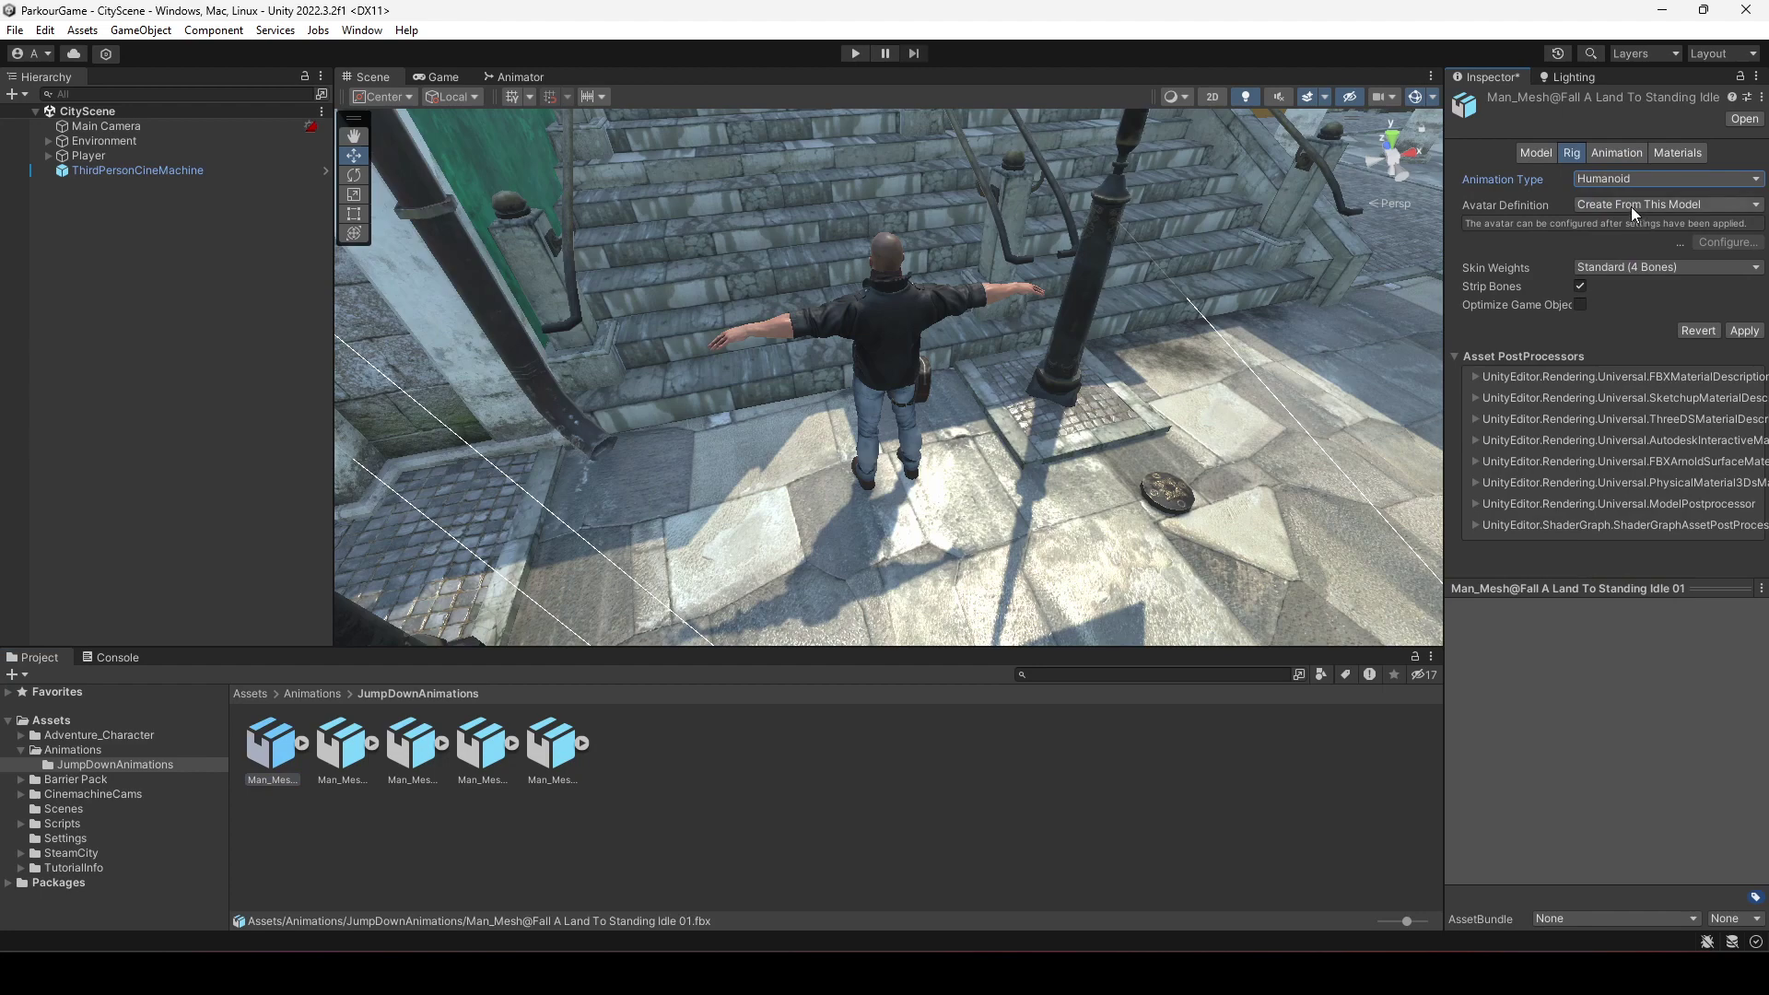
pyautogui.click(1617, 264)
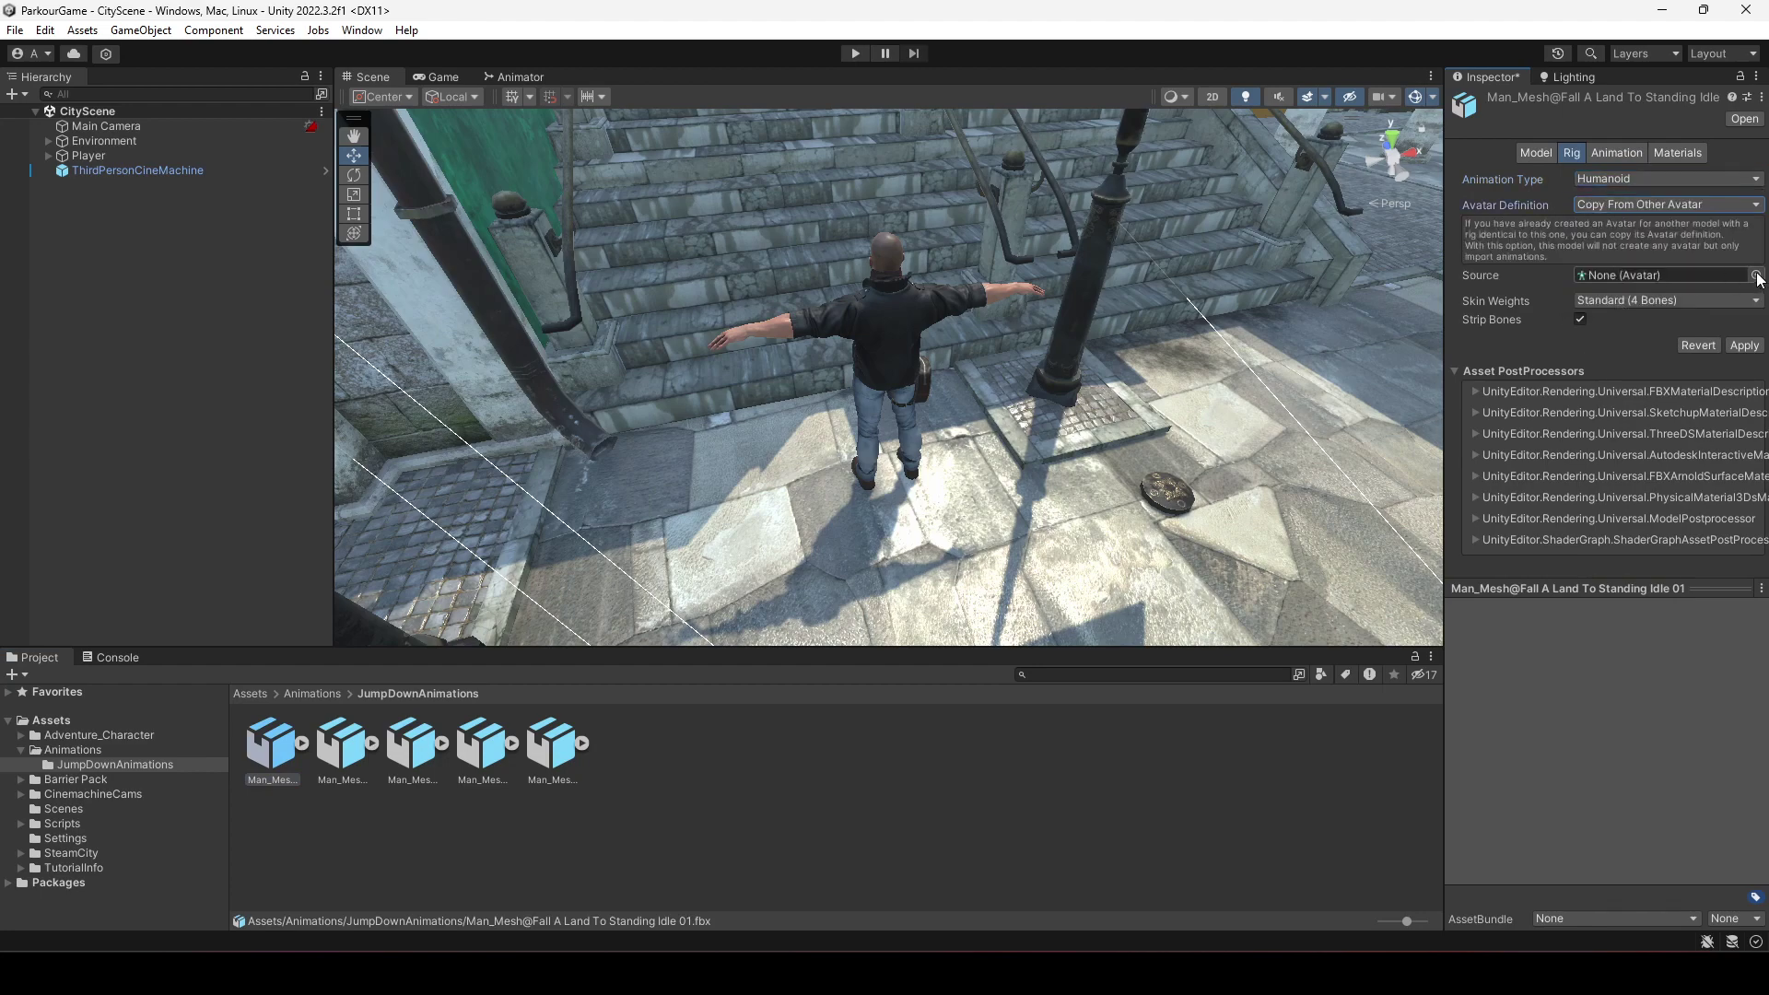
pyautogui.click(1755, 274)
pyautogui.doubleClick(1129, 353)
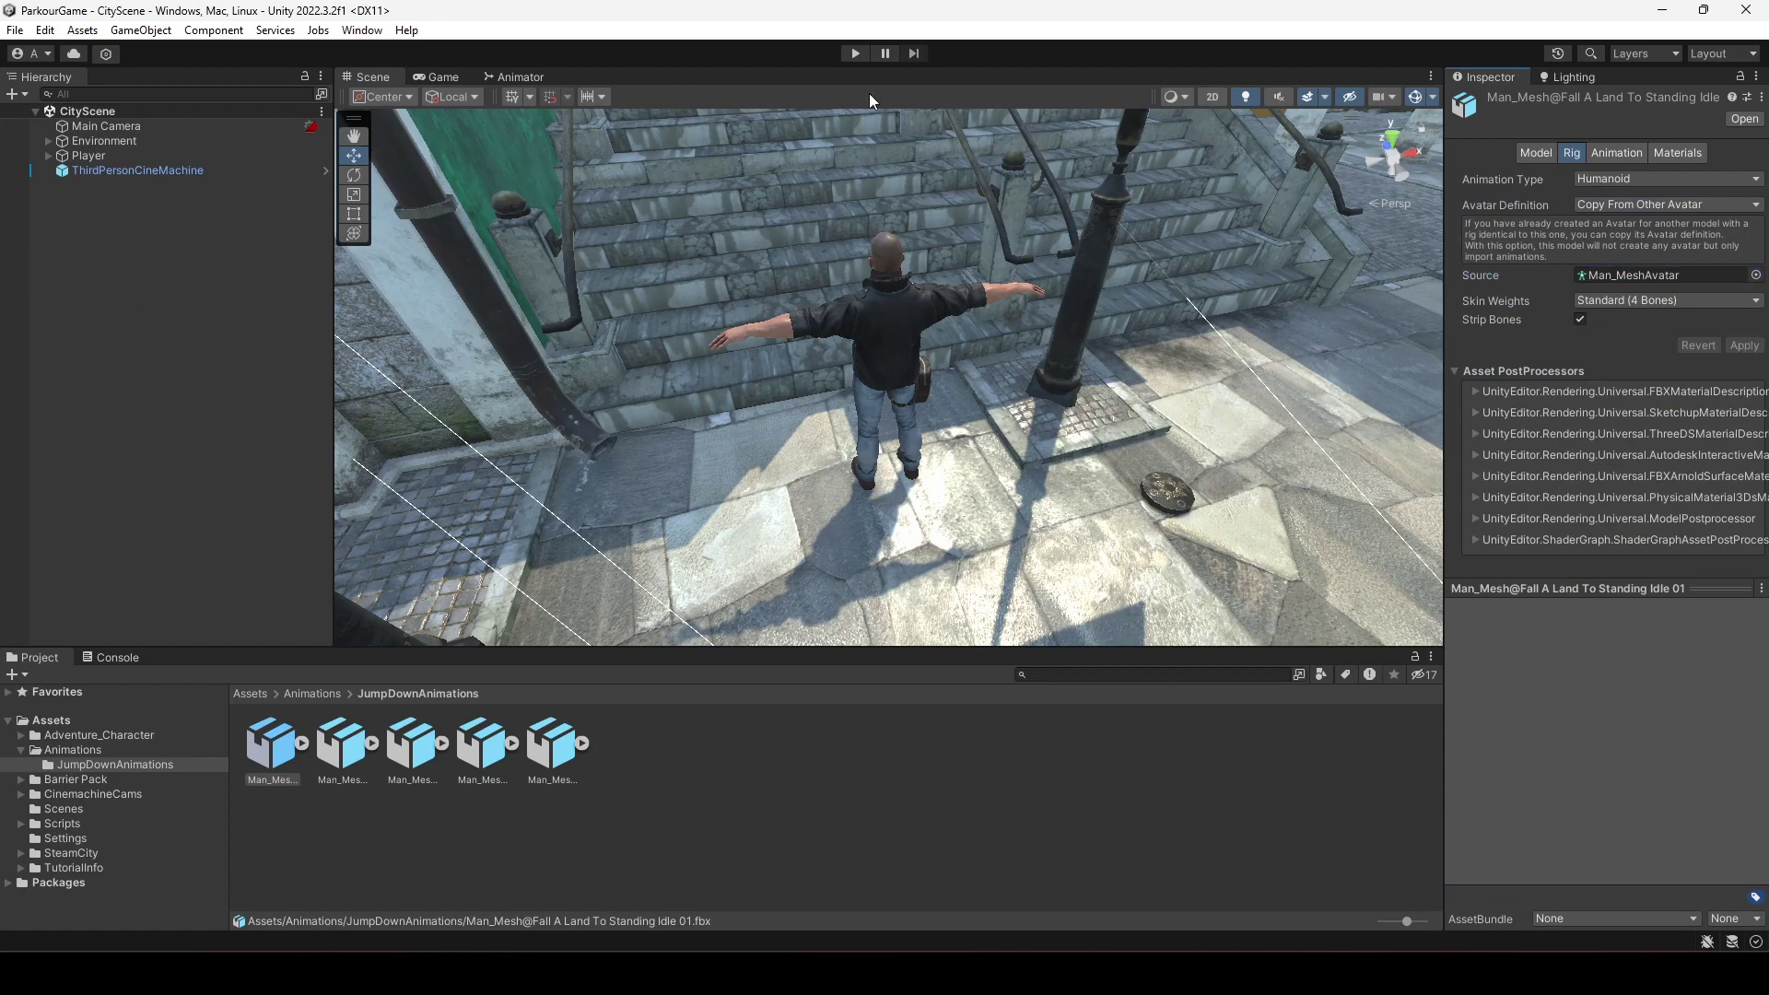
# Load a character model into the animation preview and play the Fall A Land To Standing Idle 01 clip
pyautogui.click(1622, 153)
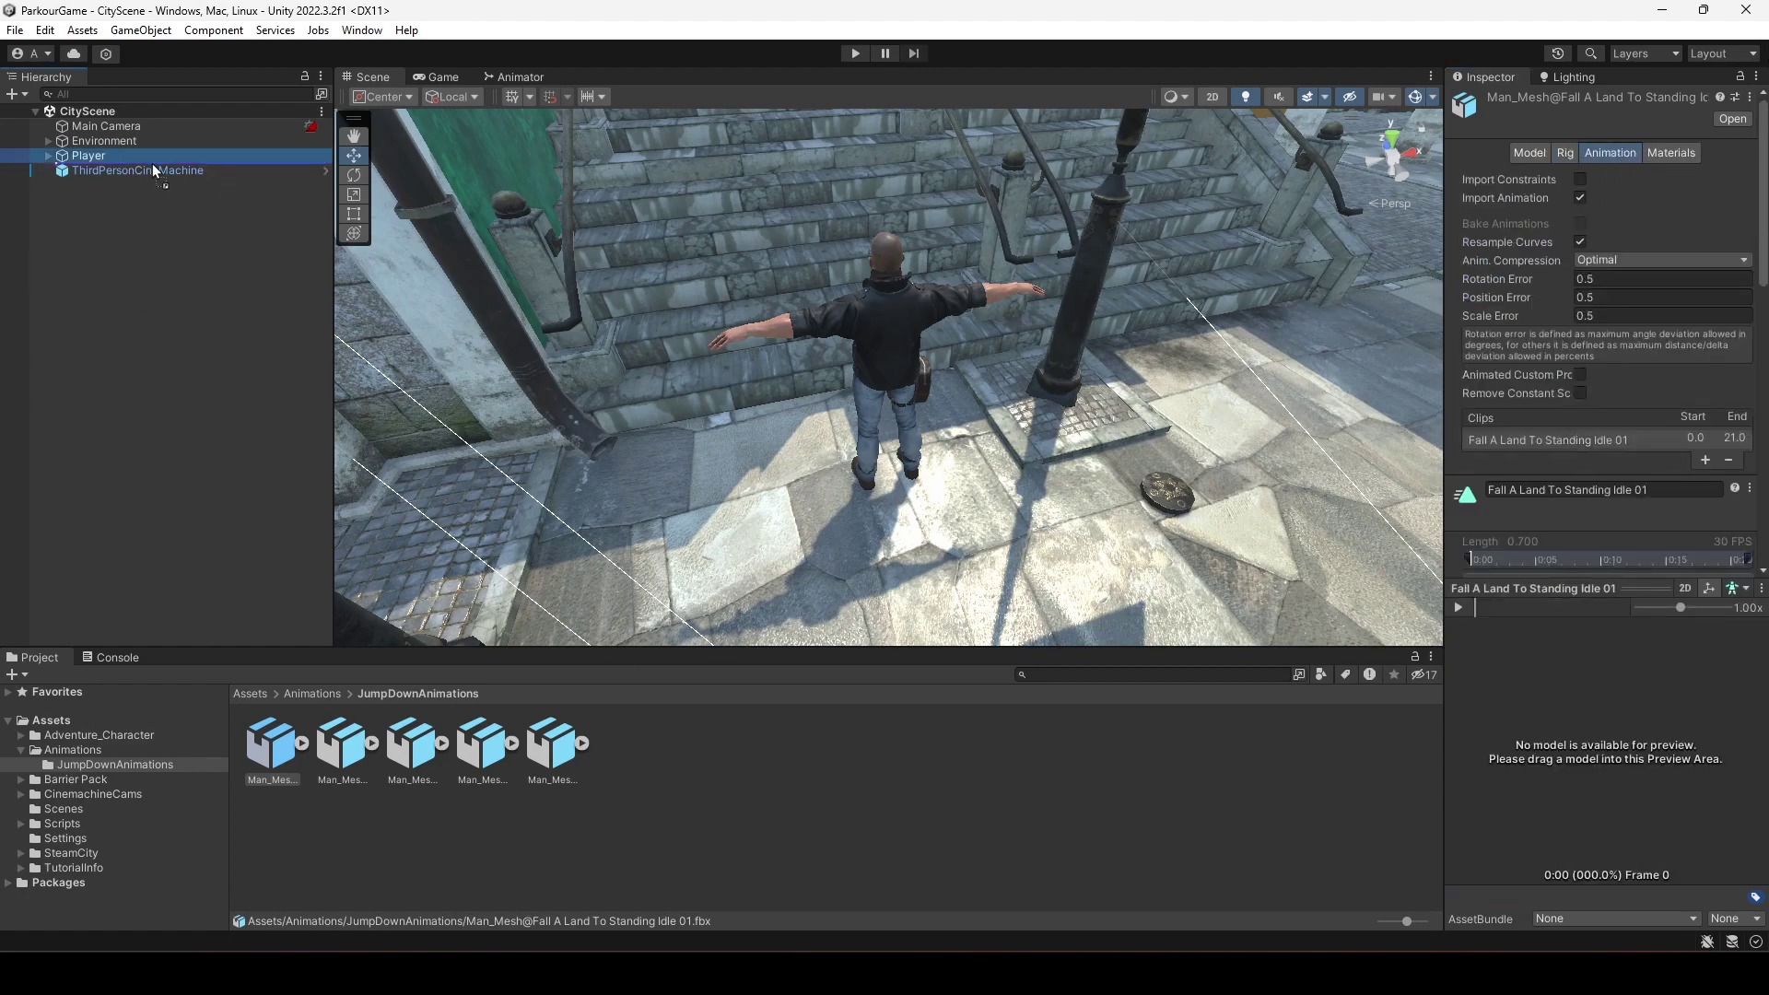
pyautogui.moveTo(1627, 649); pyautogui.dragTo(1513, 655)
pyautogui.click(1457, 607)
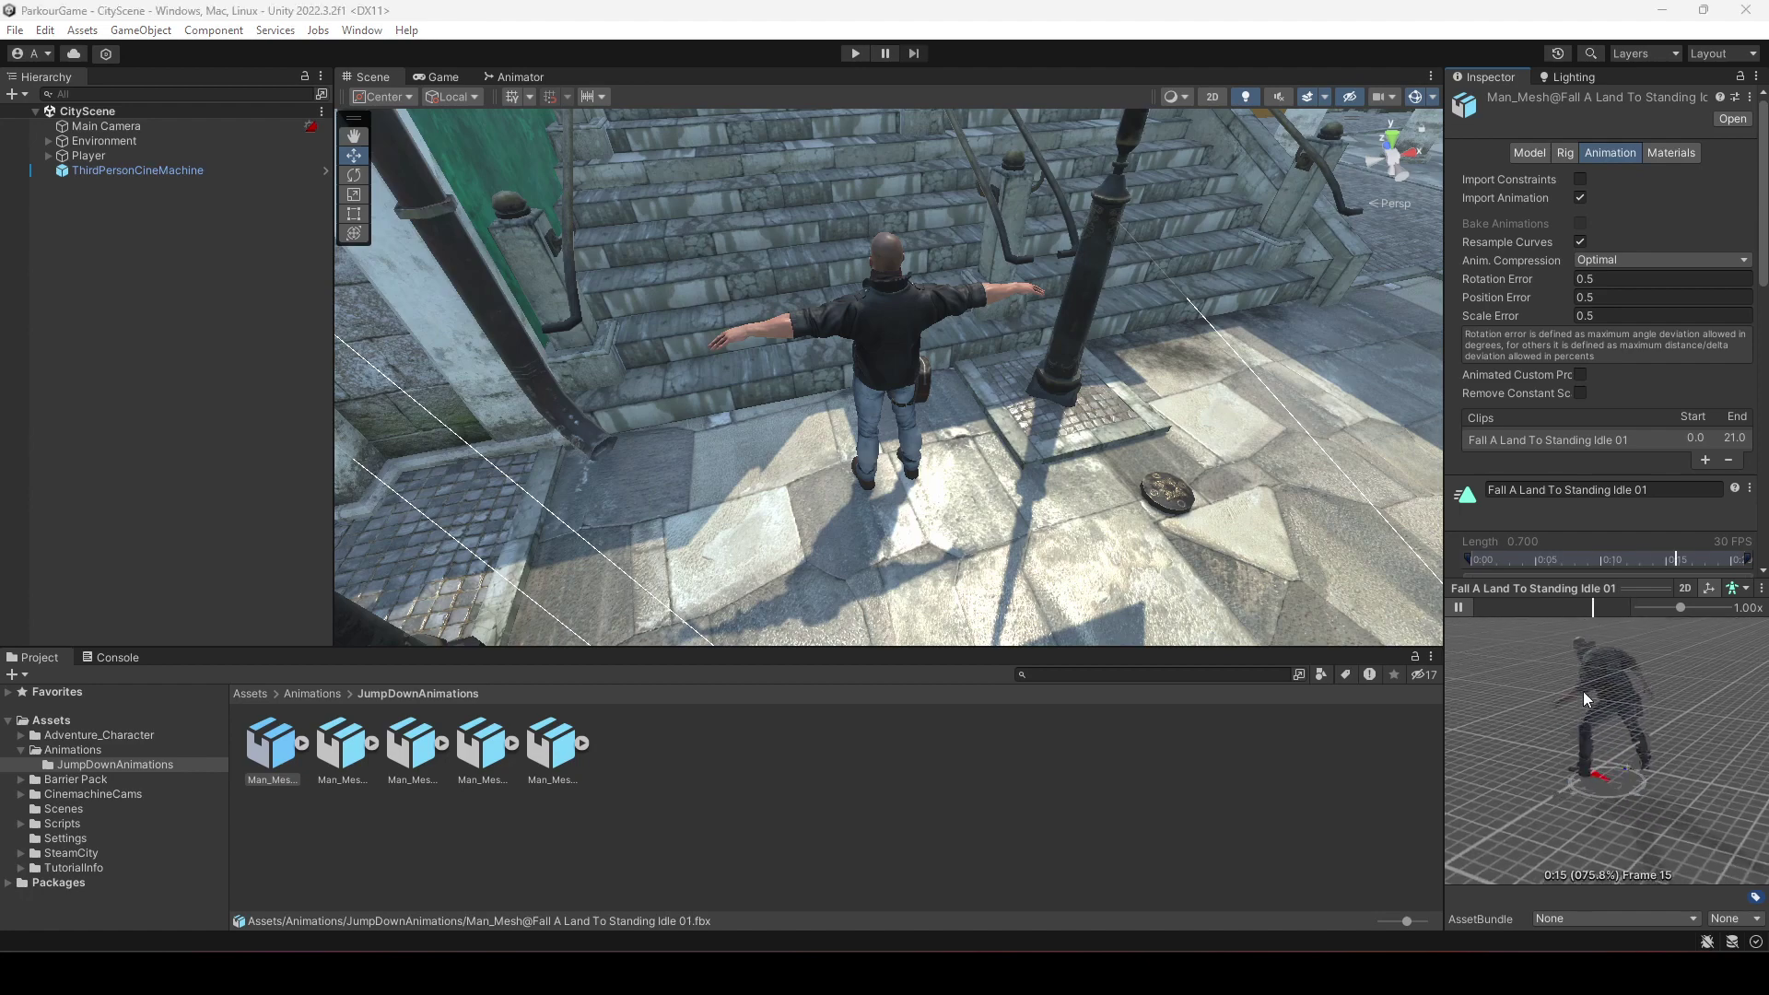
# Set the Falling Idle rig to Humanoid, copy its avatar from Man_MeshAvatar and apply the settings
pyautogui.click(343, 747)
pyautogui.click(1568, 152)
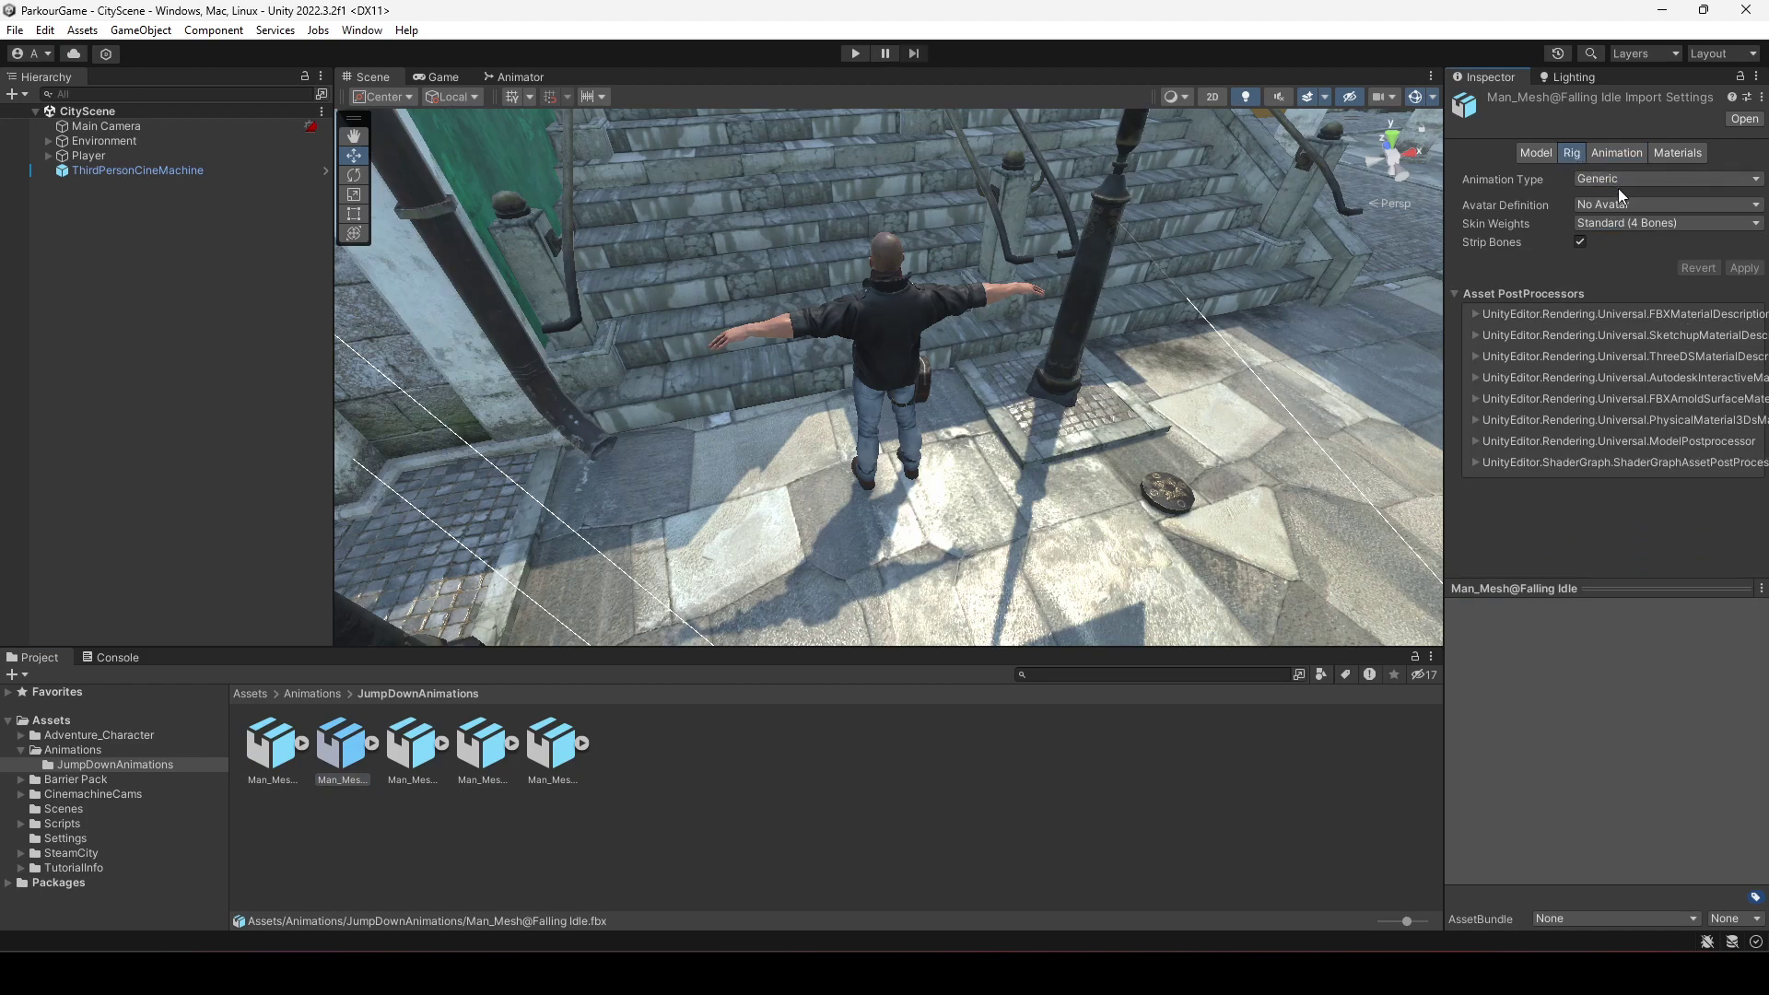
pyautogui.click(1633, 264)
pyautogui.click(1640, 204)
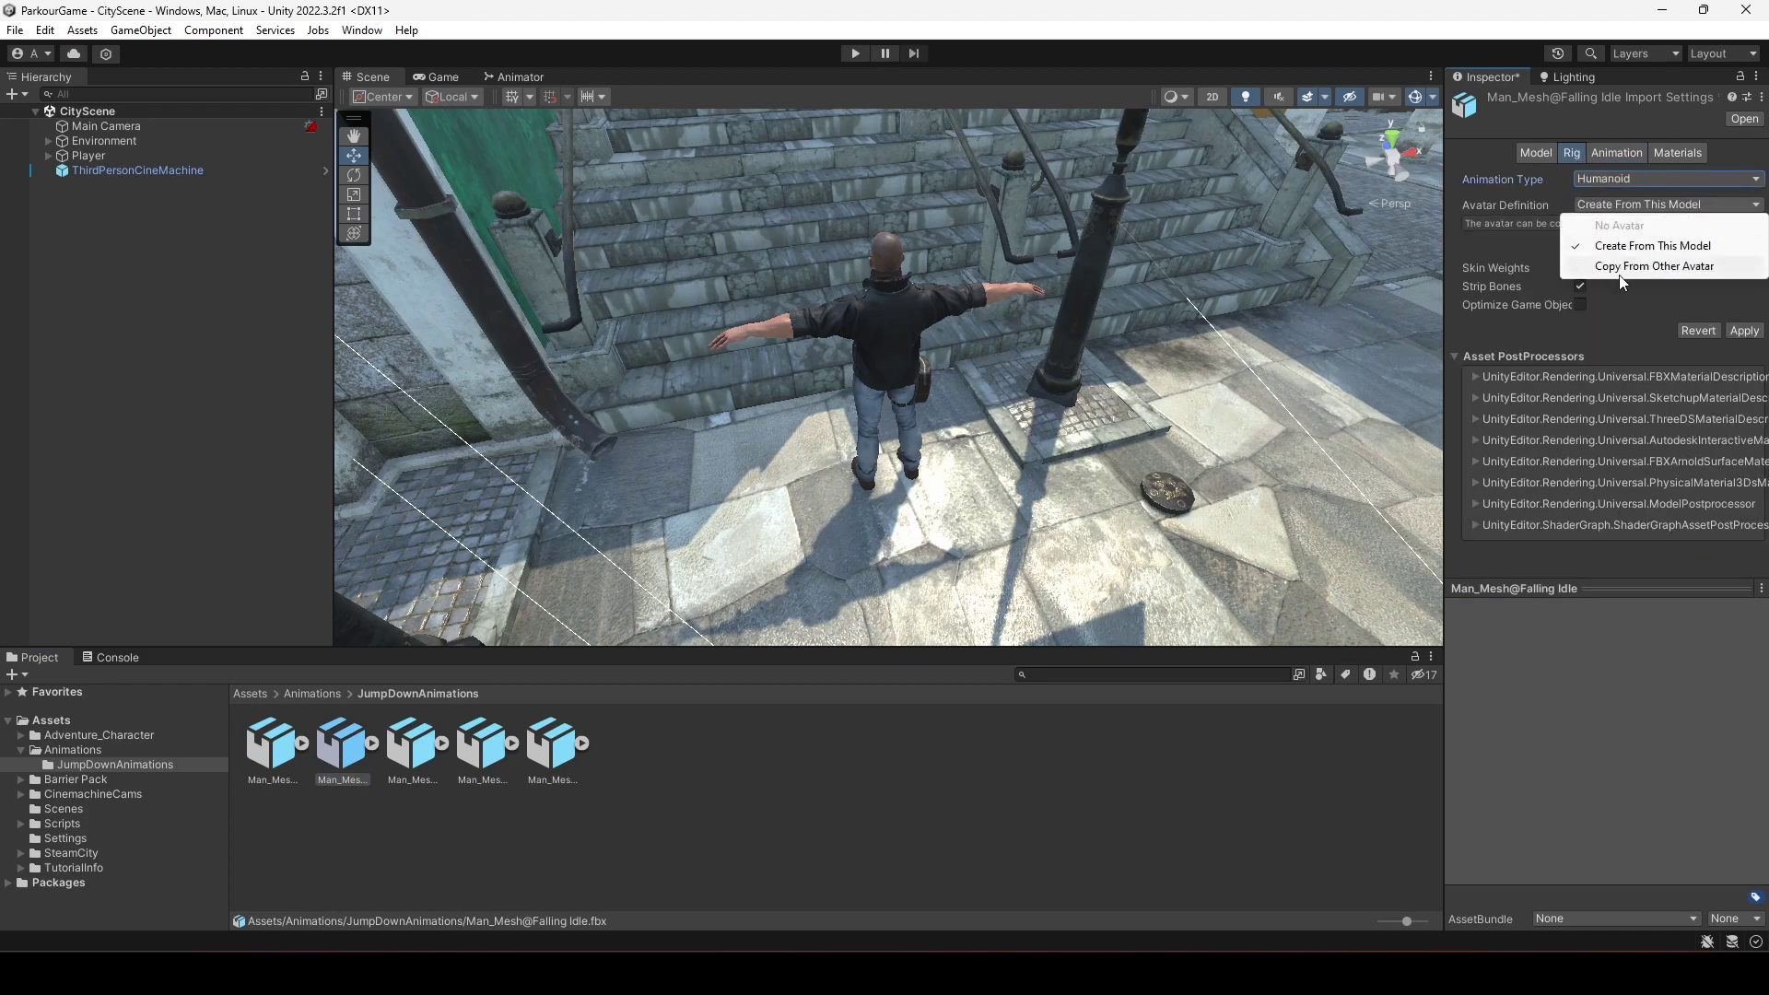
pyautogui.click(1622, 266)
pyautogui.click(1757, 275)
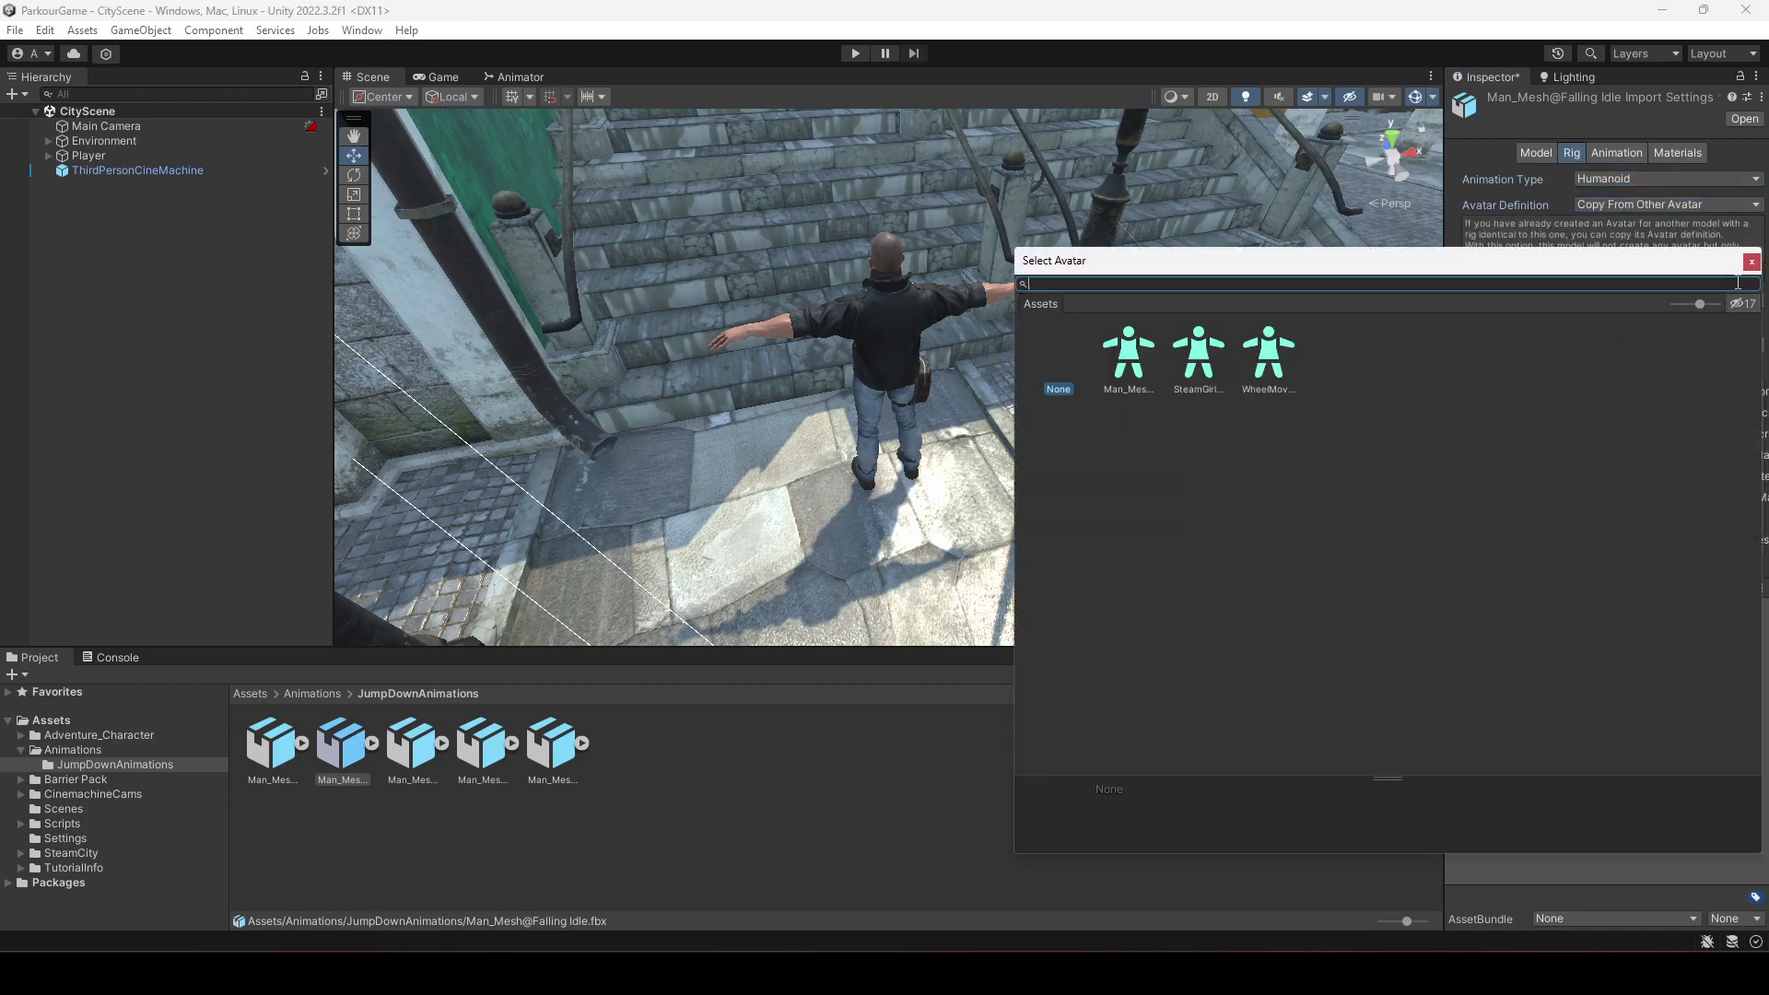
pyautogui.doubleClick(1121, 372)
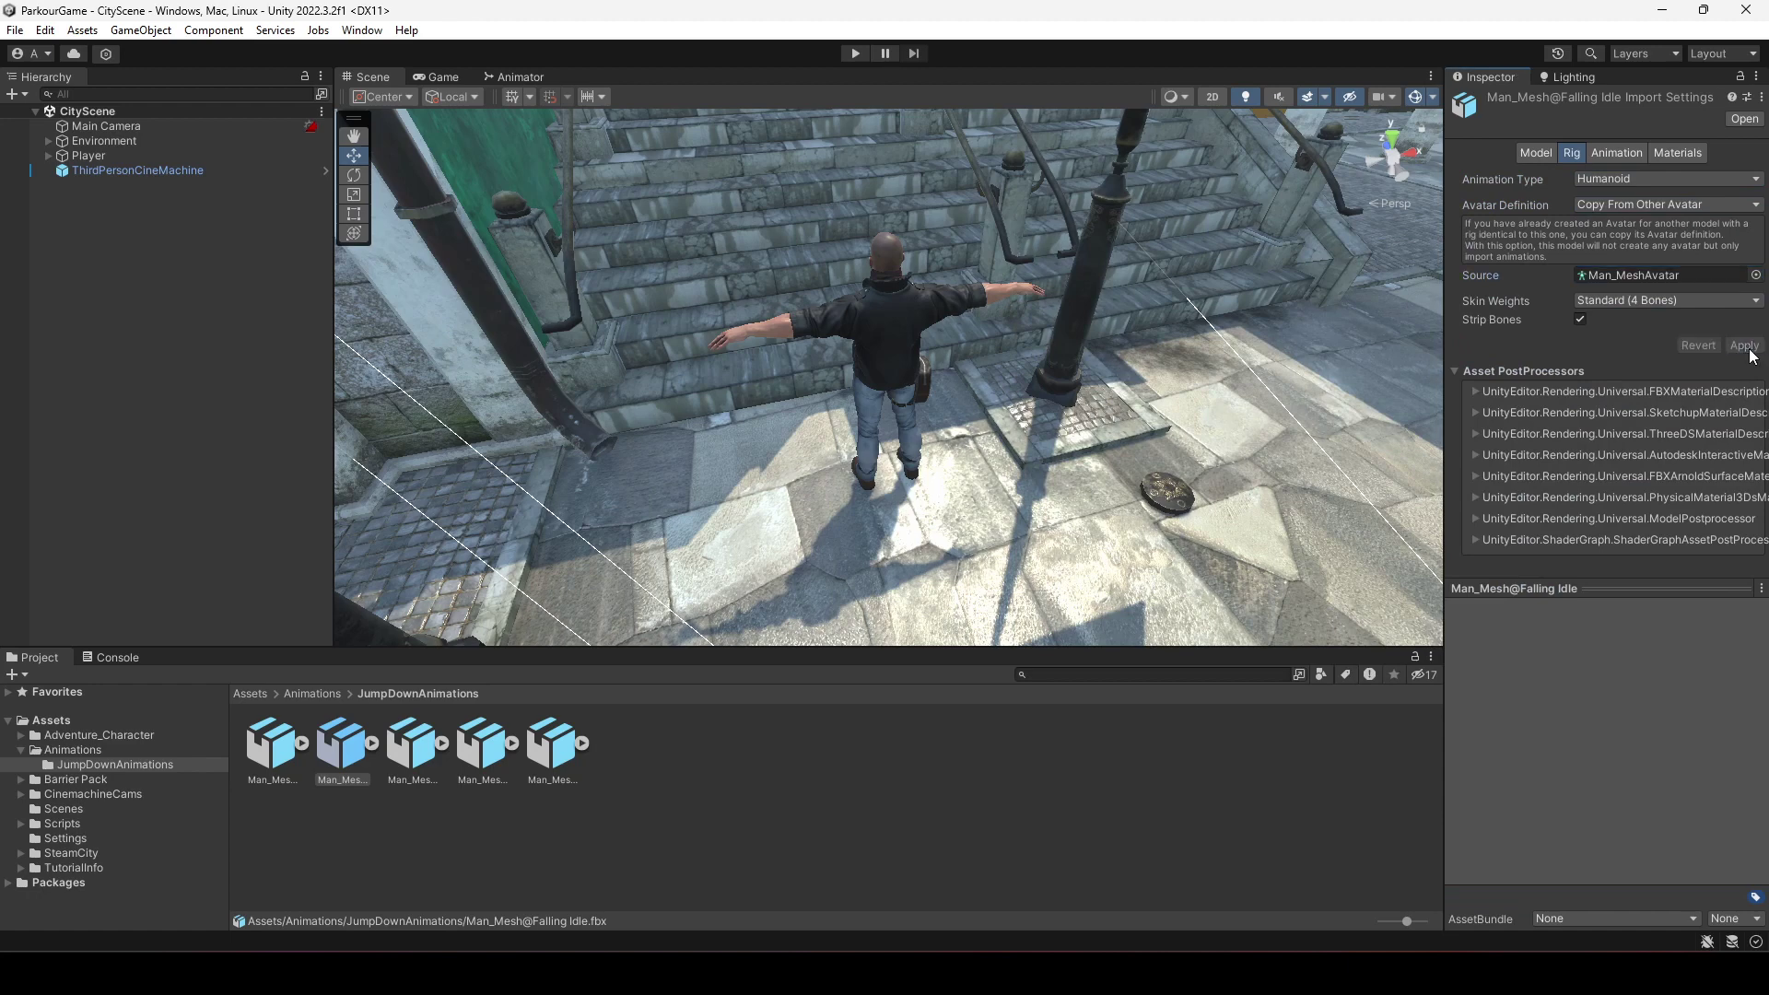
# Set the Hard Landing rig to Humanoid with its avatar copied from Man_MeshAvatar, and apply the settings
pyautogui.click(410, 745)
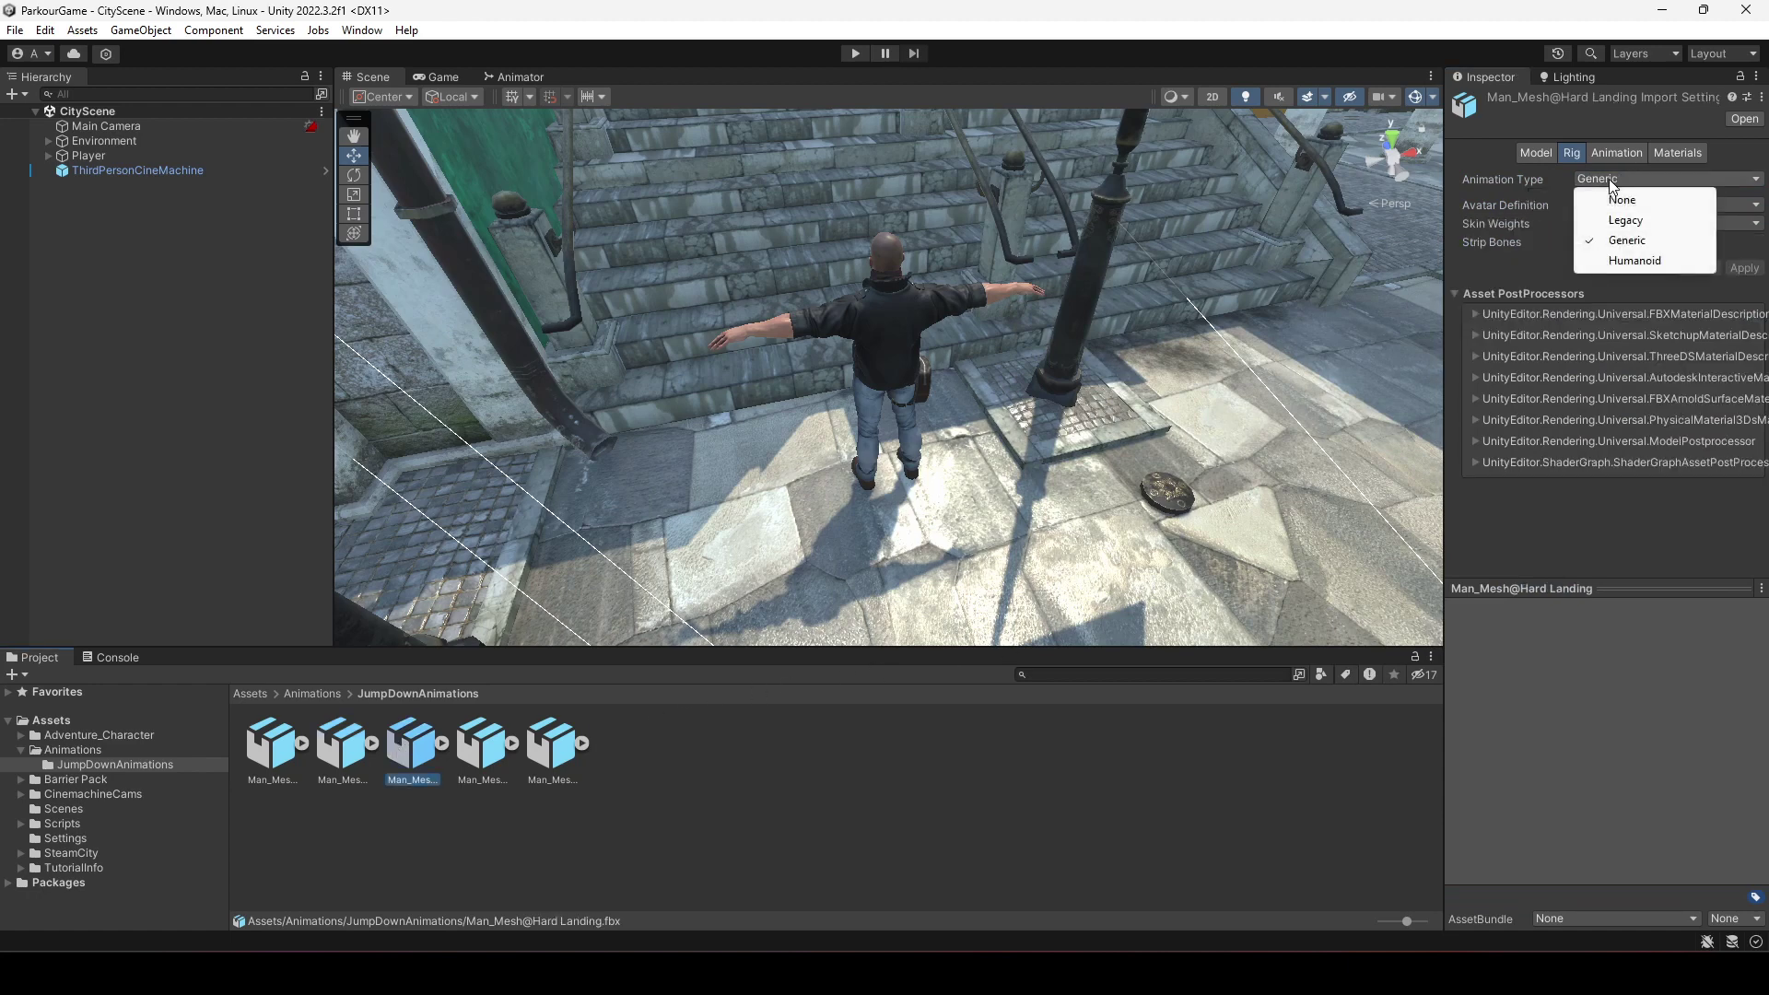
pyautogui.click(1633, 261)
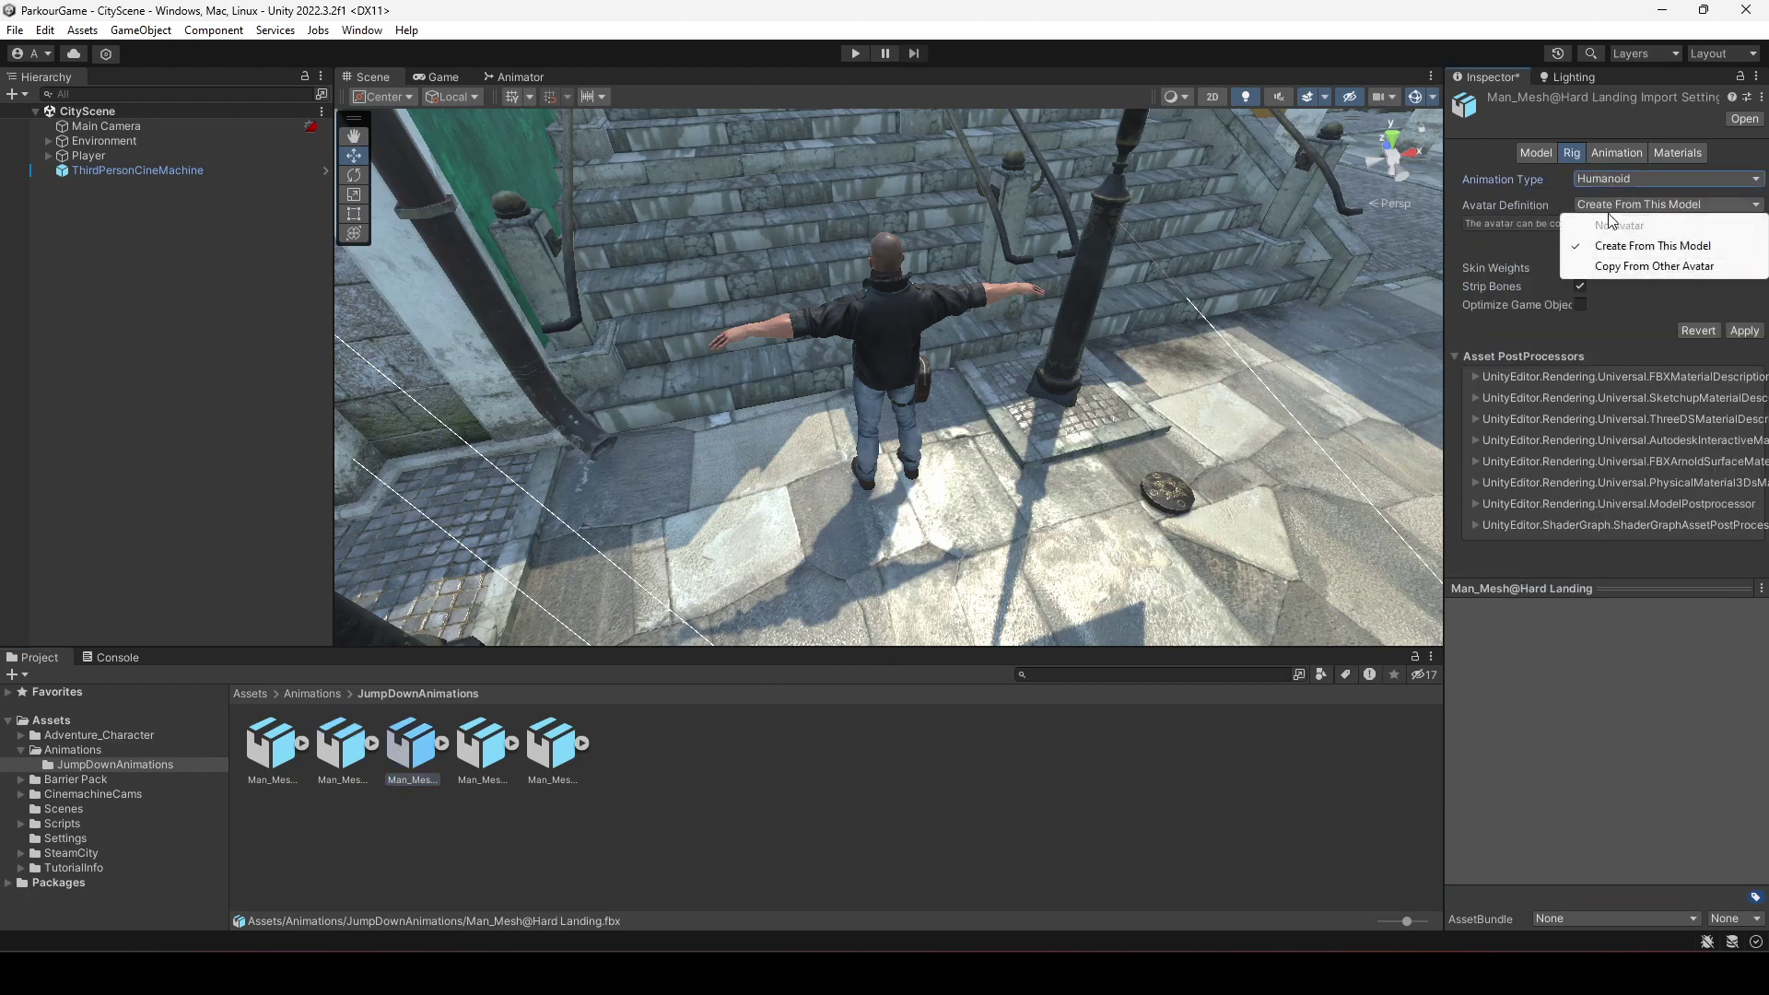
pyautogui.click(1622, 267)
pyautogui.click(1757, 275)
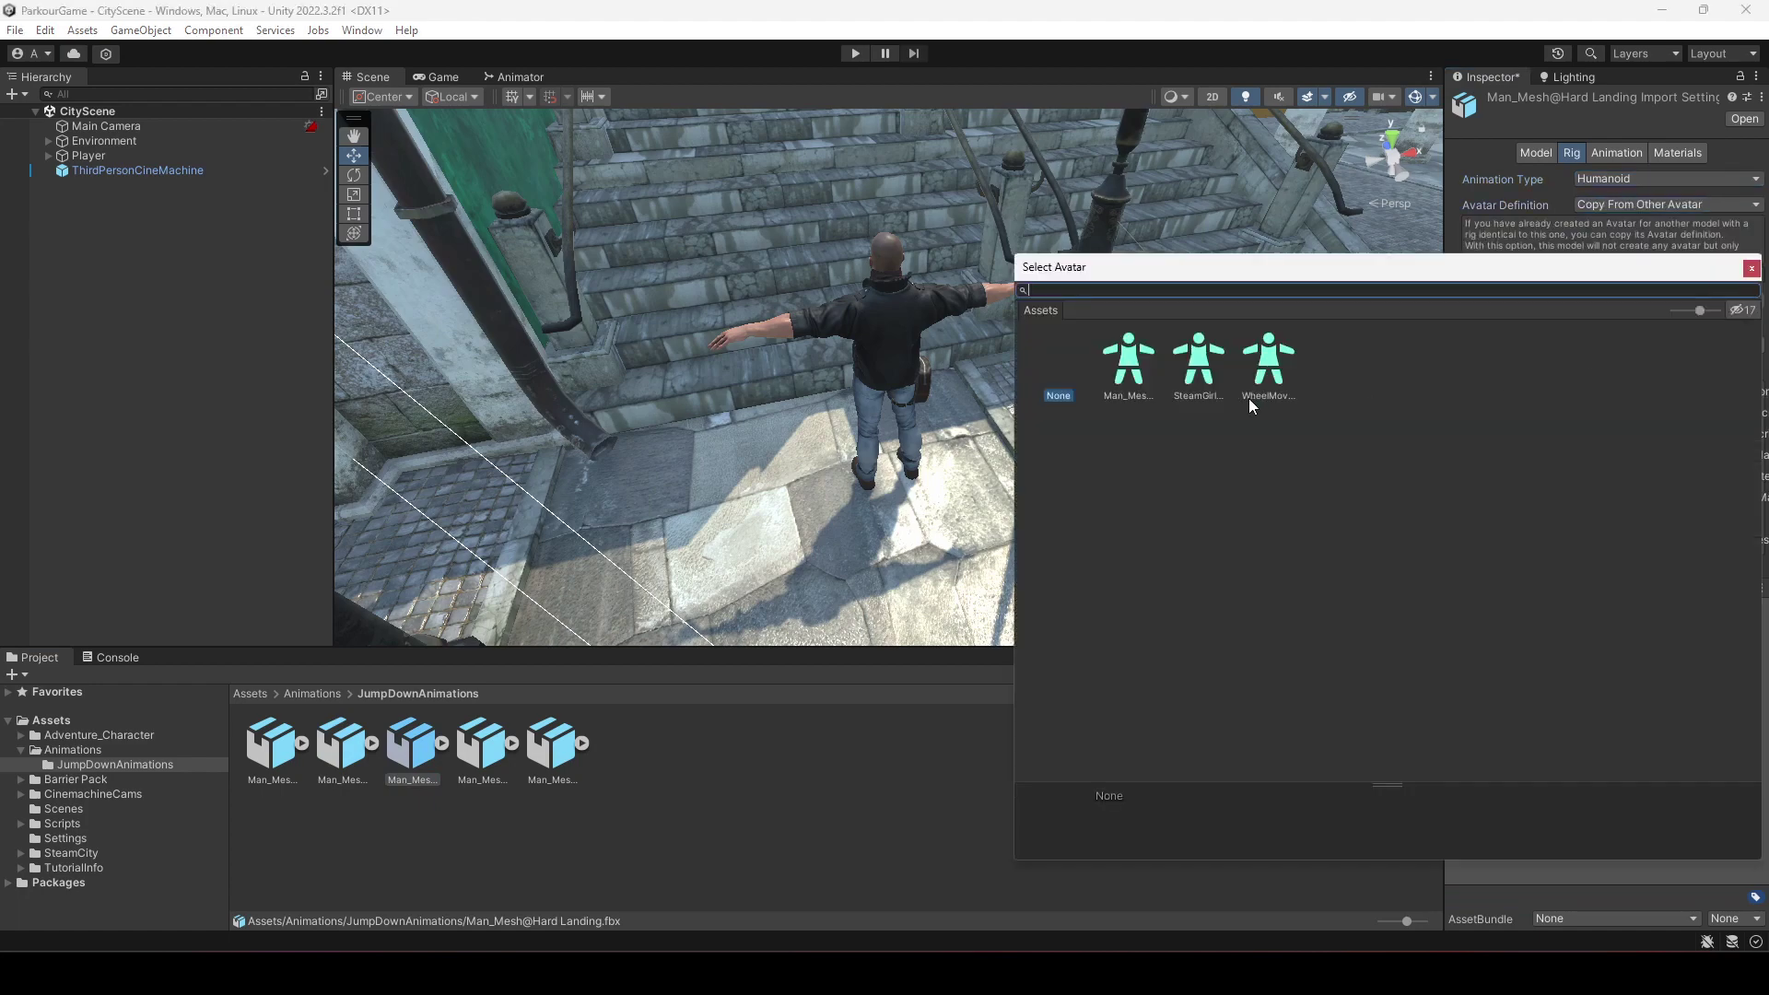
pyautogui.doubleClick(1123, 371)
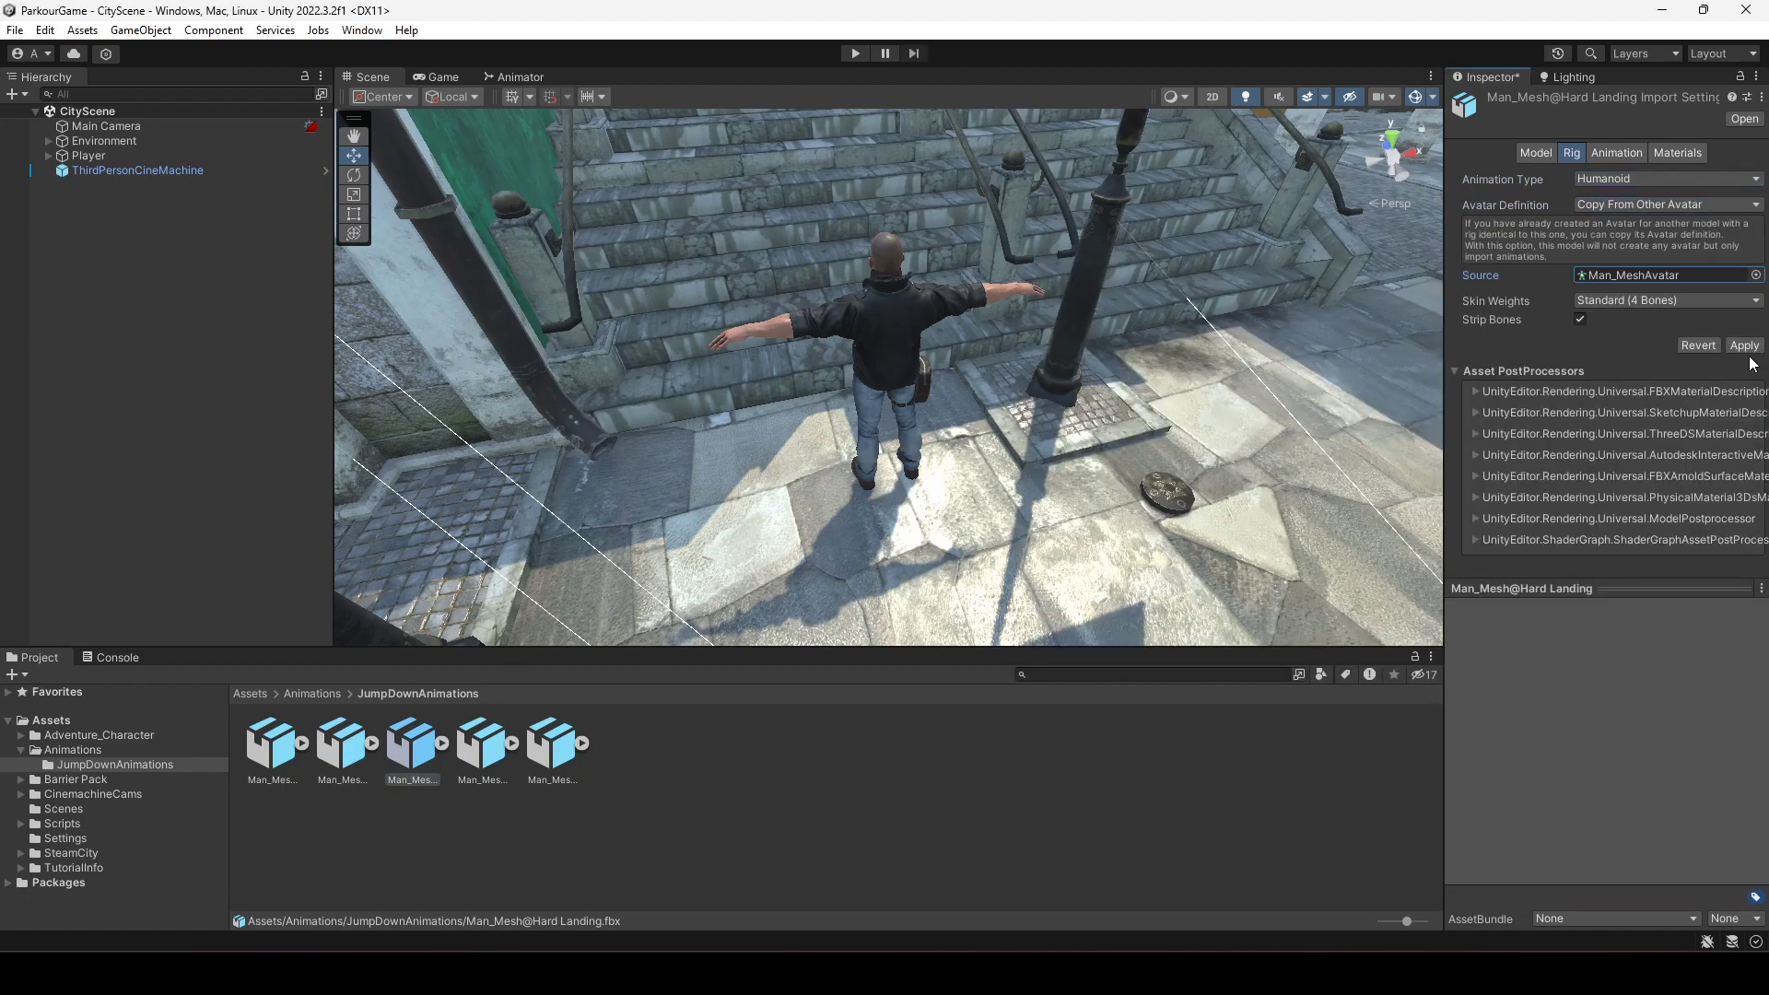
# Change the Jumping model's rig to Humanoid, use Man_MeshAvatar as the copied avatar source and apply the settings
pyautogui.click(481, 751)
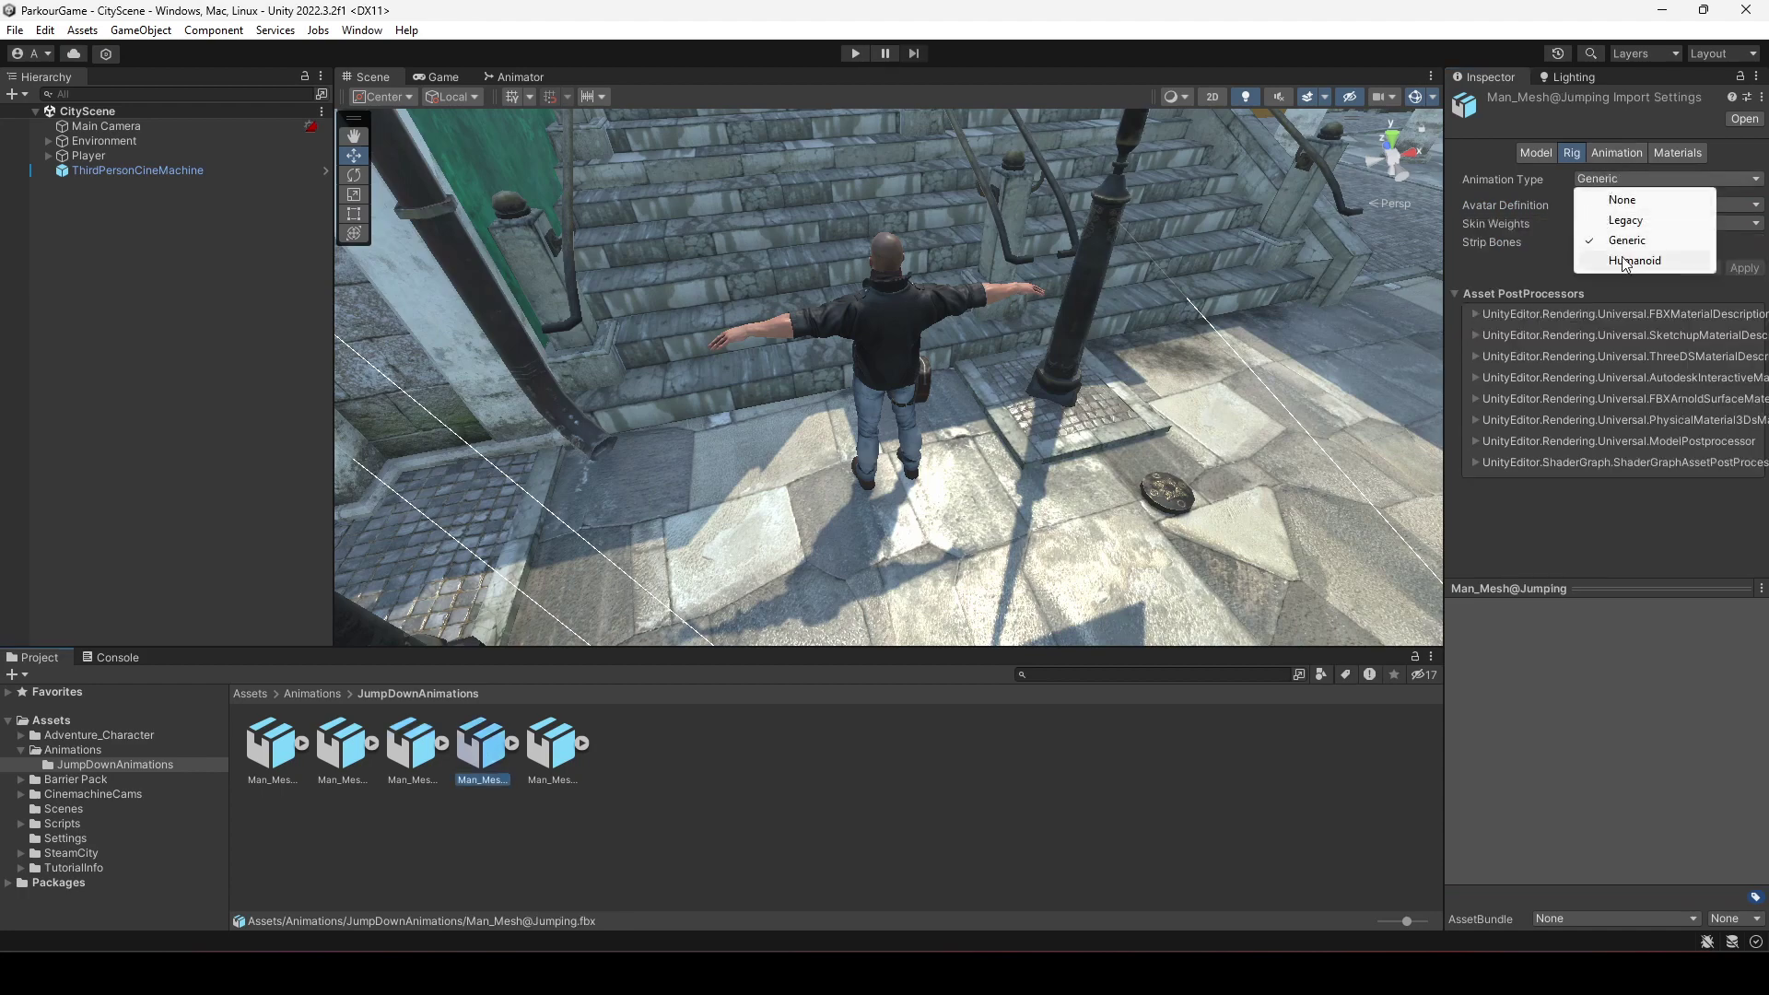
pyautogui.click(1627, 262)
pyautogui.click(1611, 268)
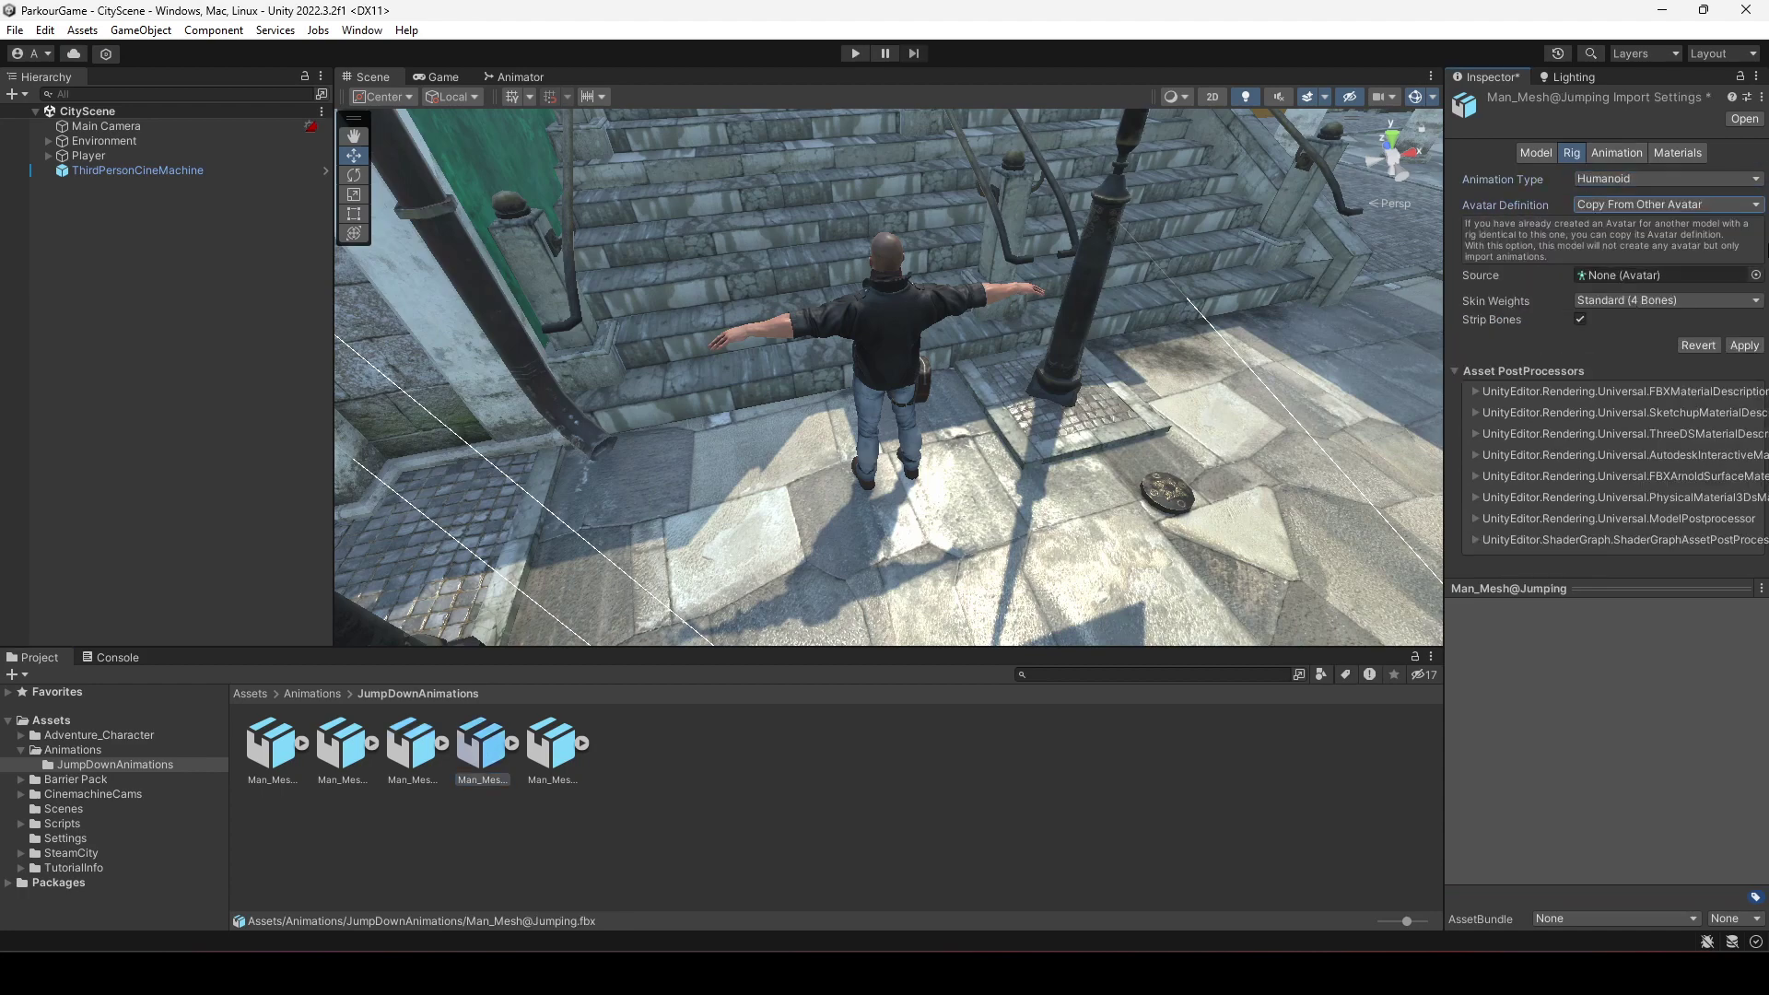
pyautogui.click(1756, 276)
pyautogui.doubleClick(1130, 374)
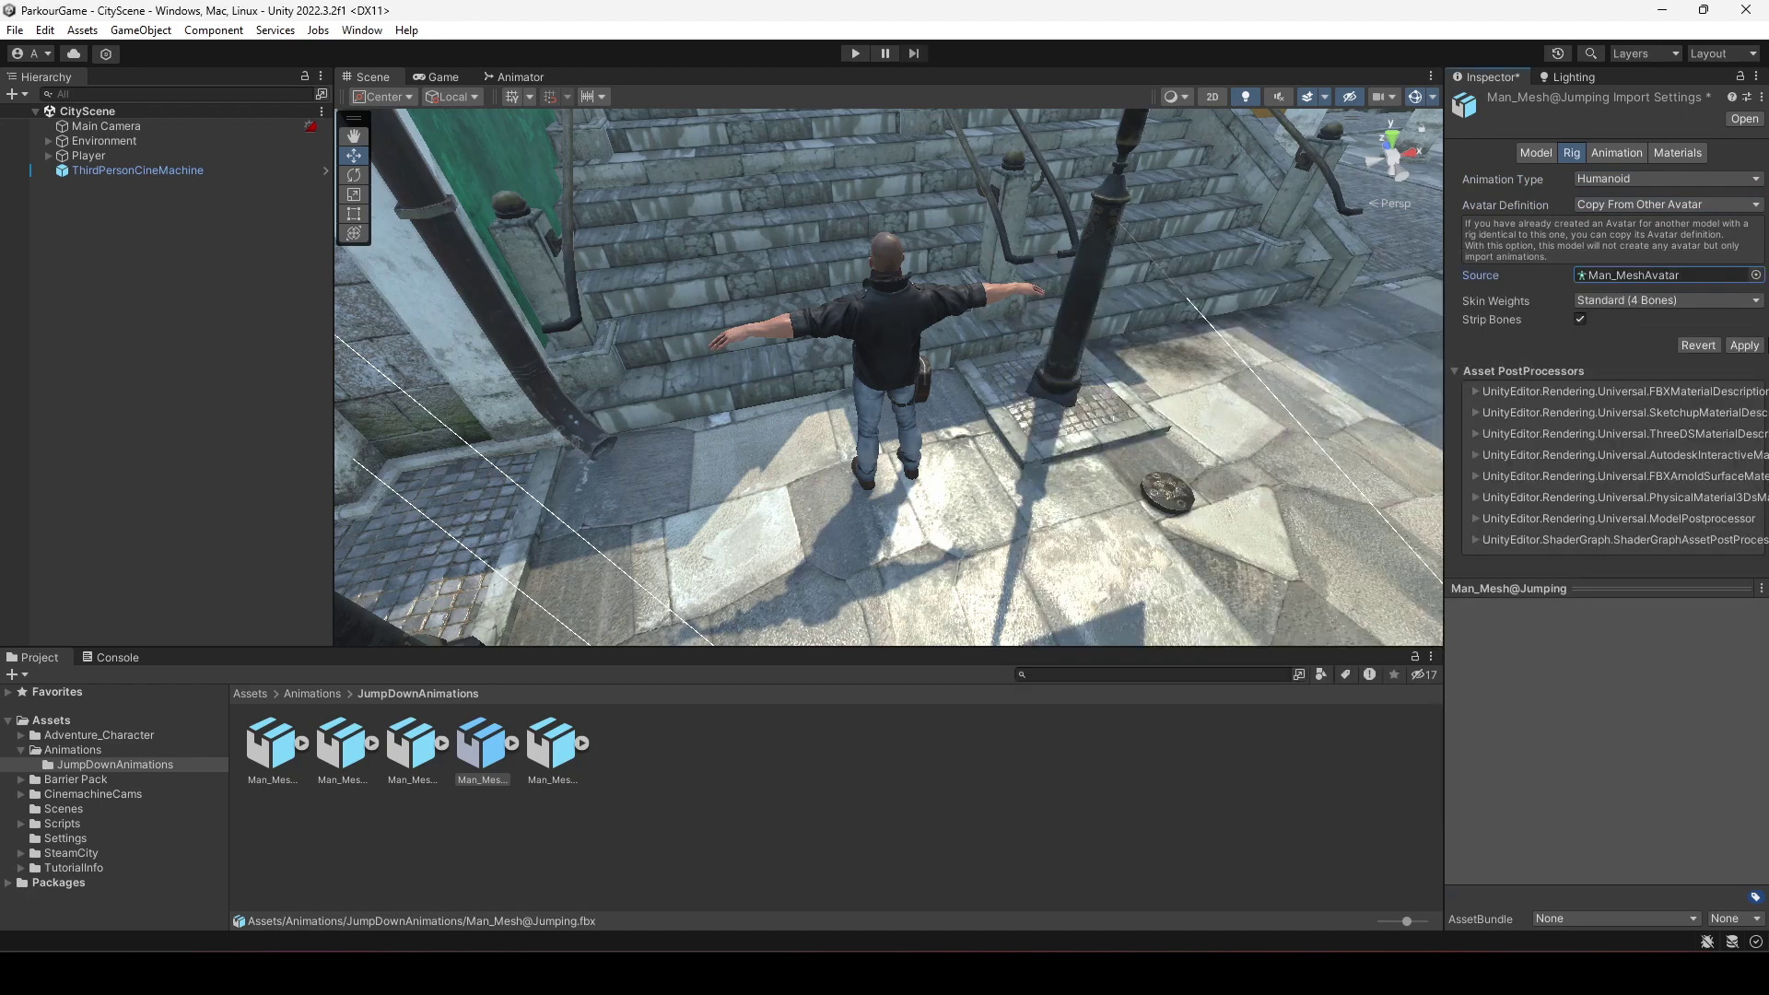
# Convert the Jumping Up rig to Humanoid, copying the avatar from Man_MeshAvatar, and apply the settings
pyautogui.click(553, 746)
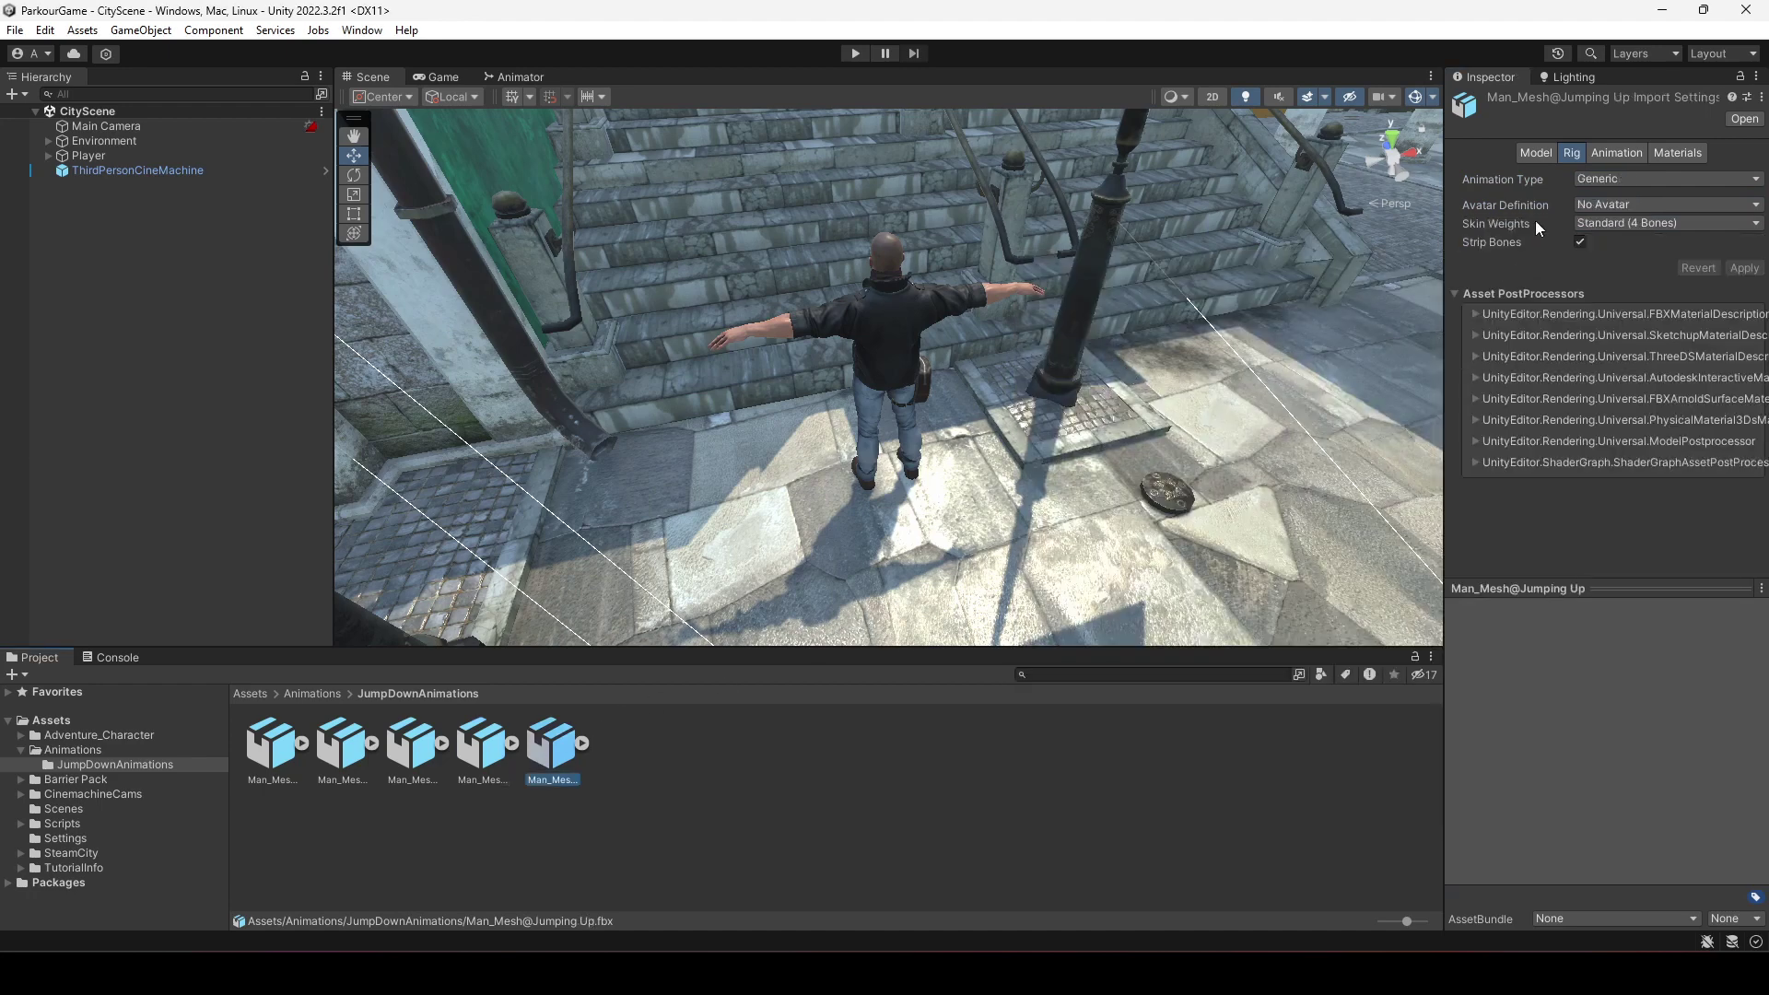
pyautogui.click(1633, 261)
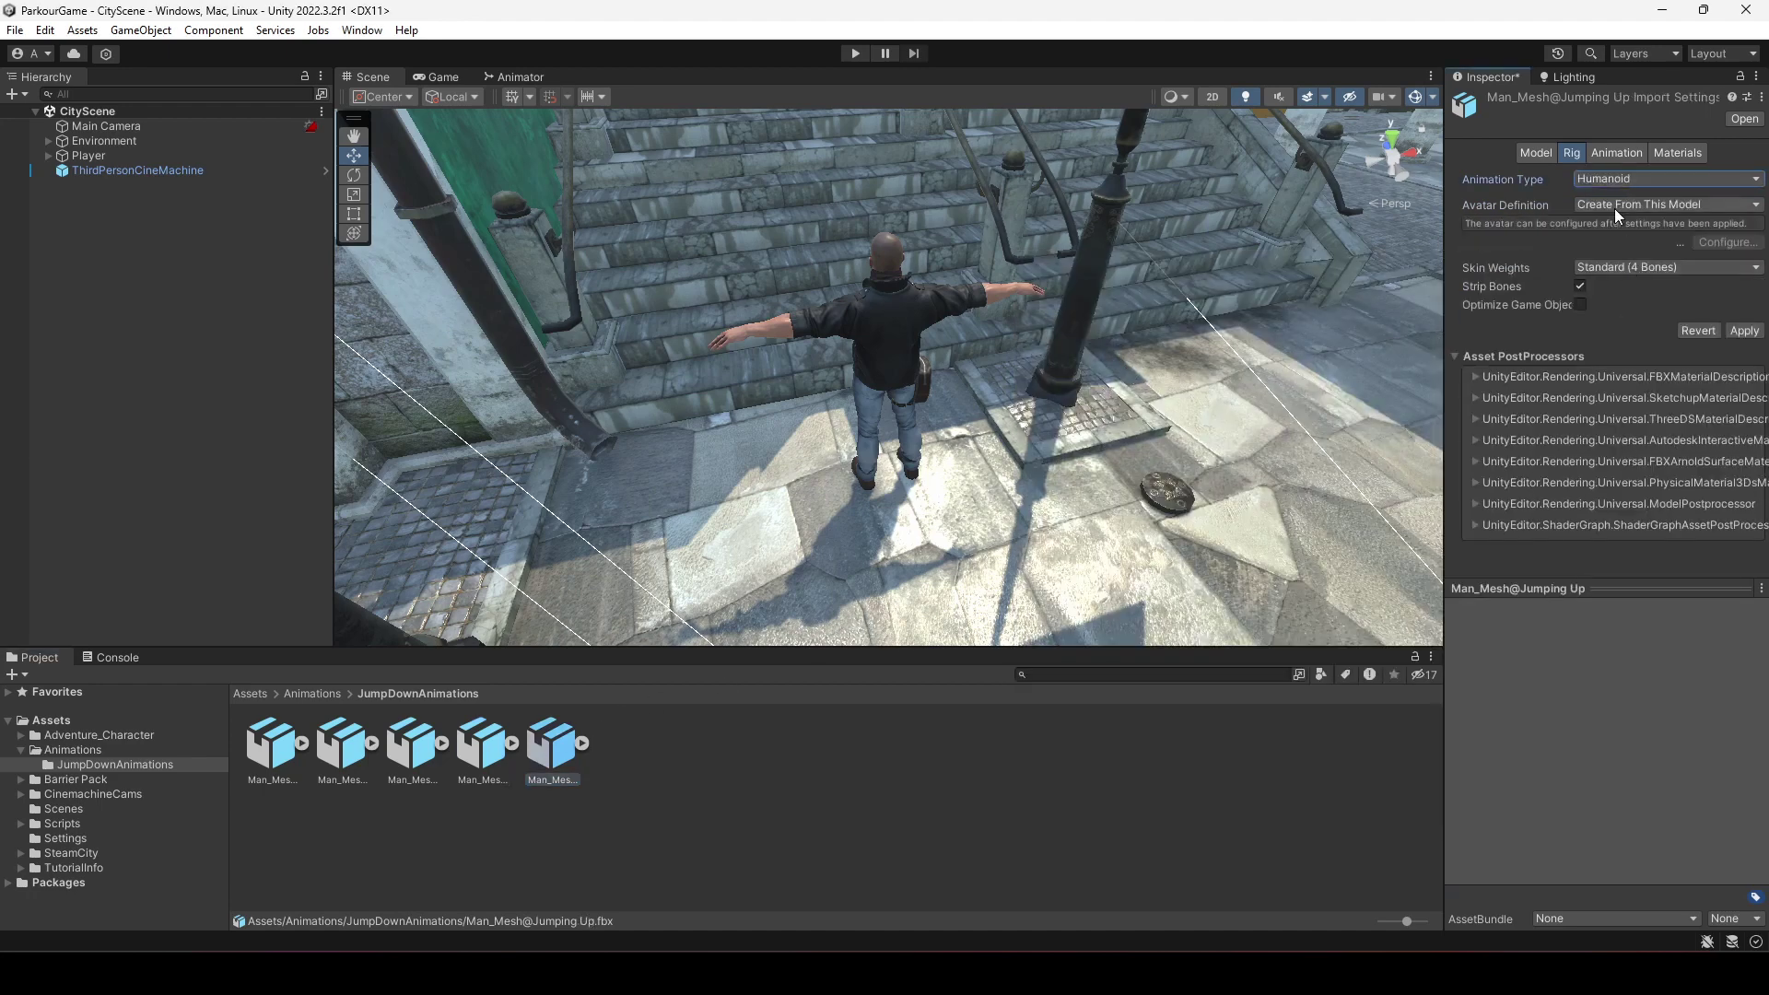
pyautogui.click(1631, 267)
pyautogui.click(1756, 275)
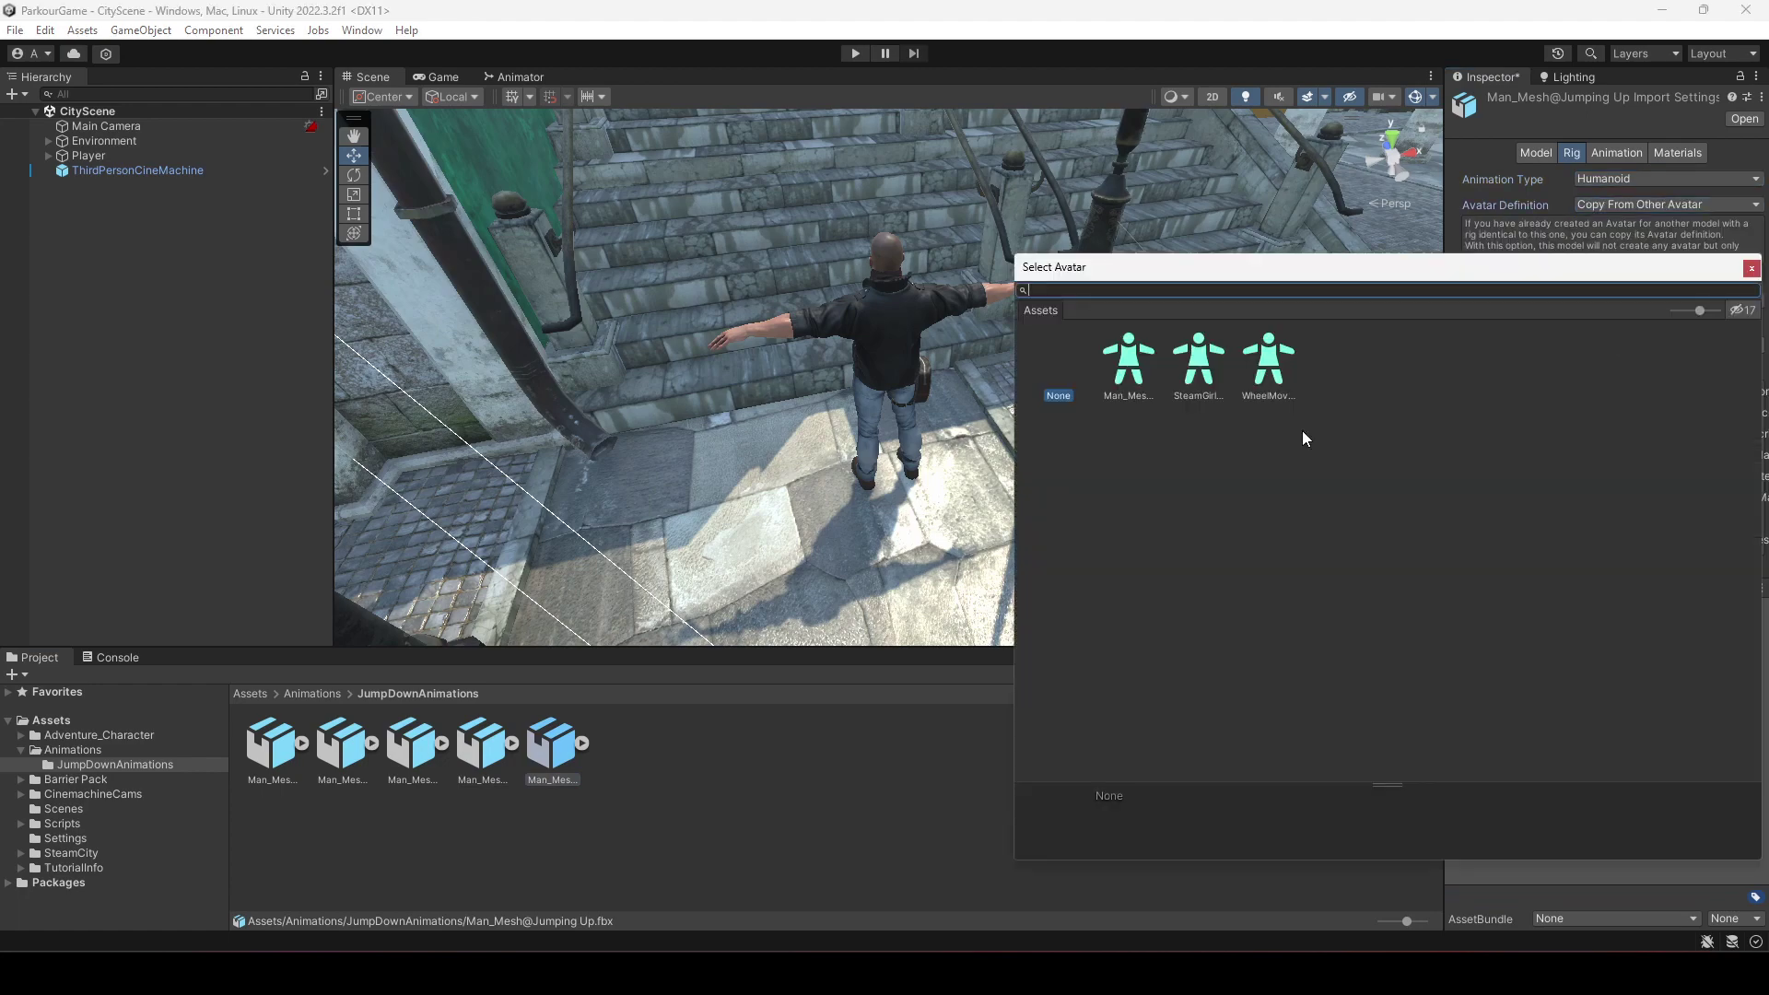
pyautogui.doubleClick(1124, 373)
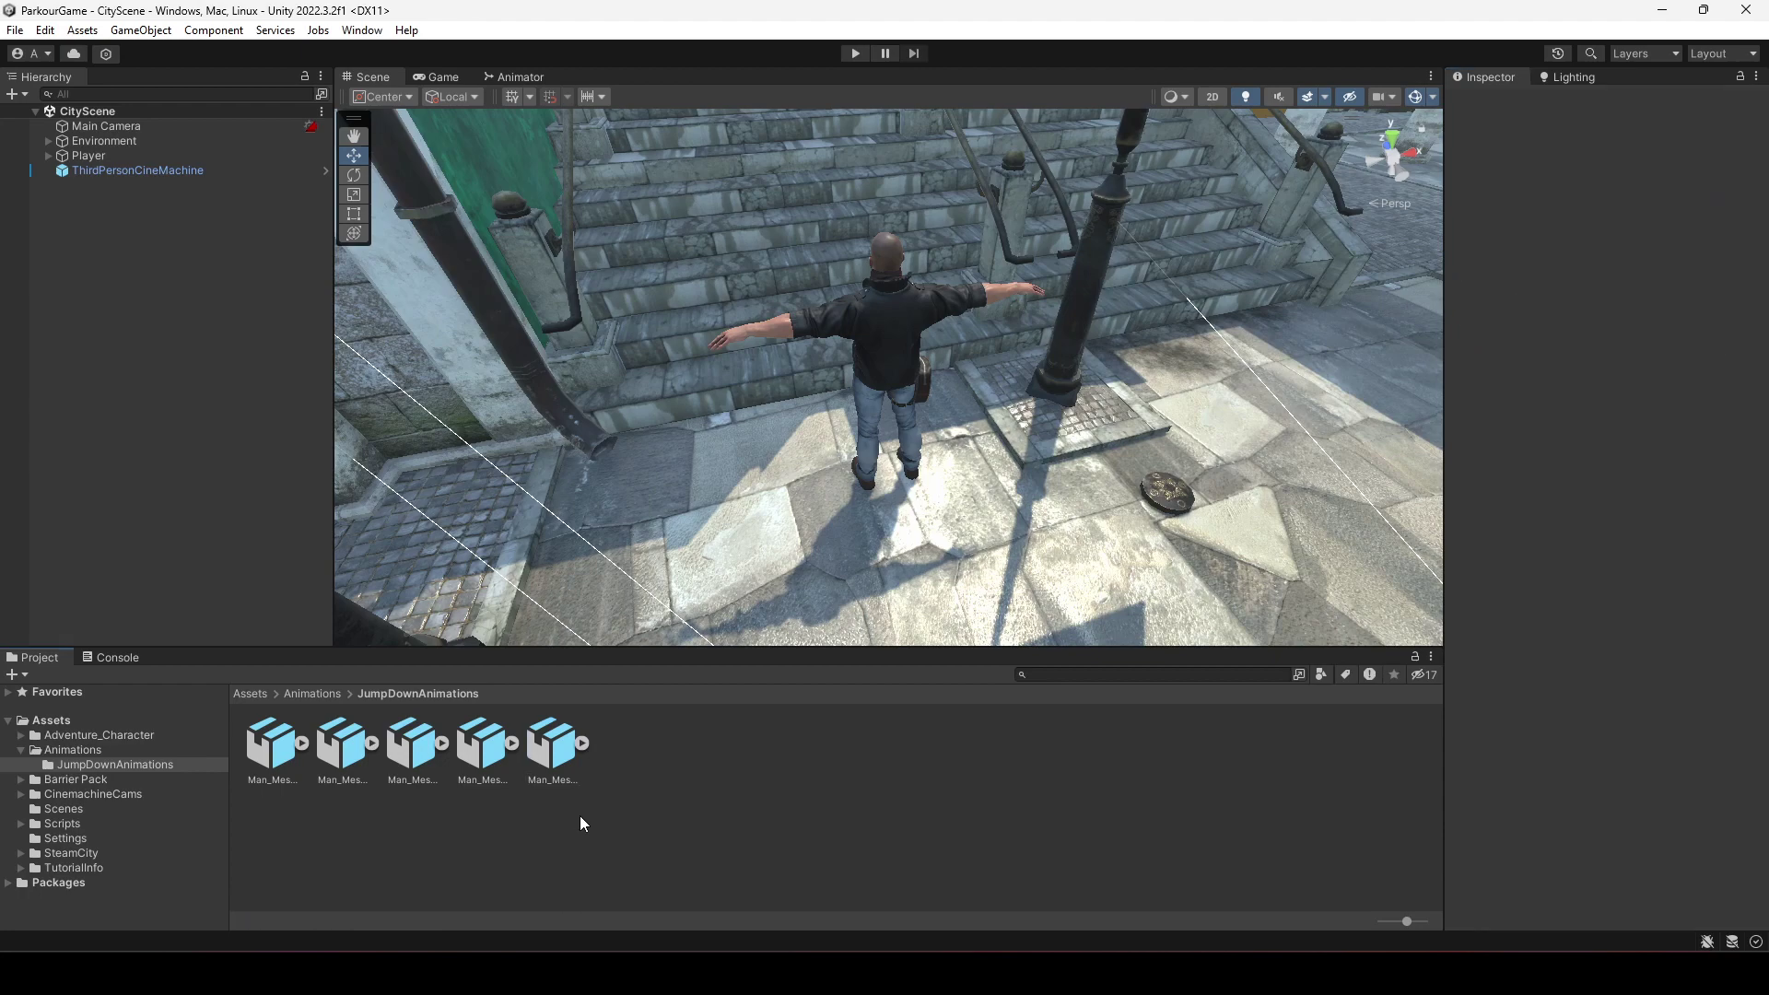
# Play the Jumping Up clip in the animation preview and check the console for errors
pyautogui.click(551, 747)
pyautogui.click(1612, 191)
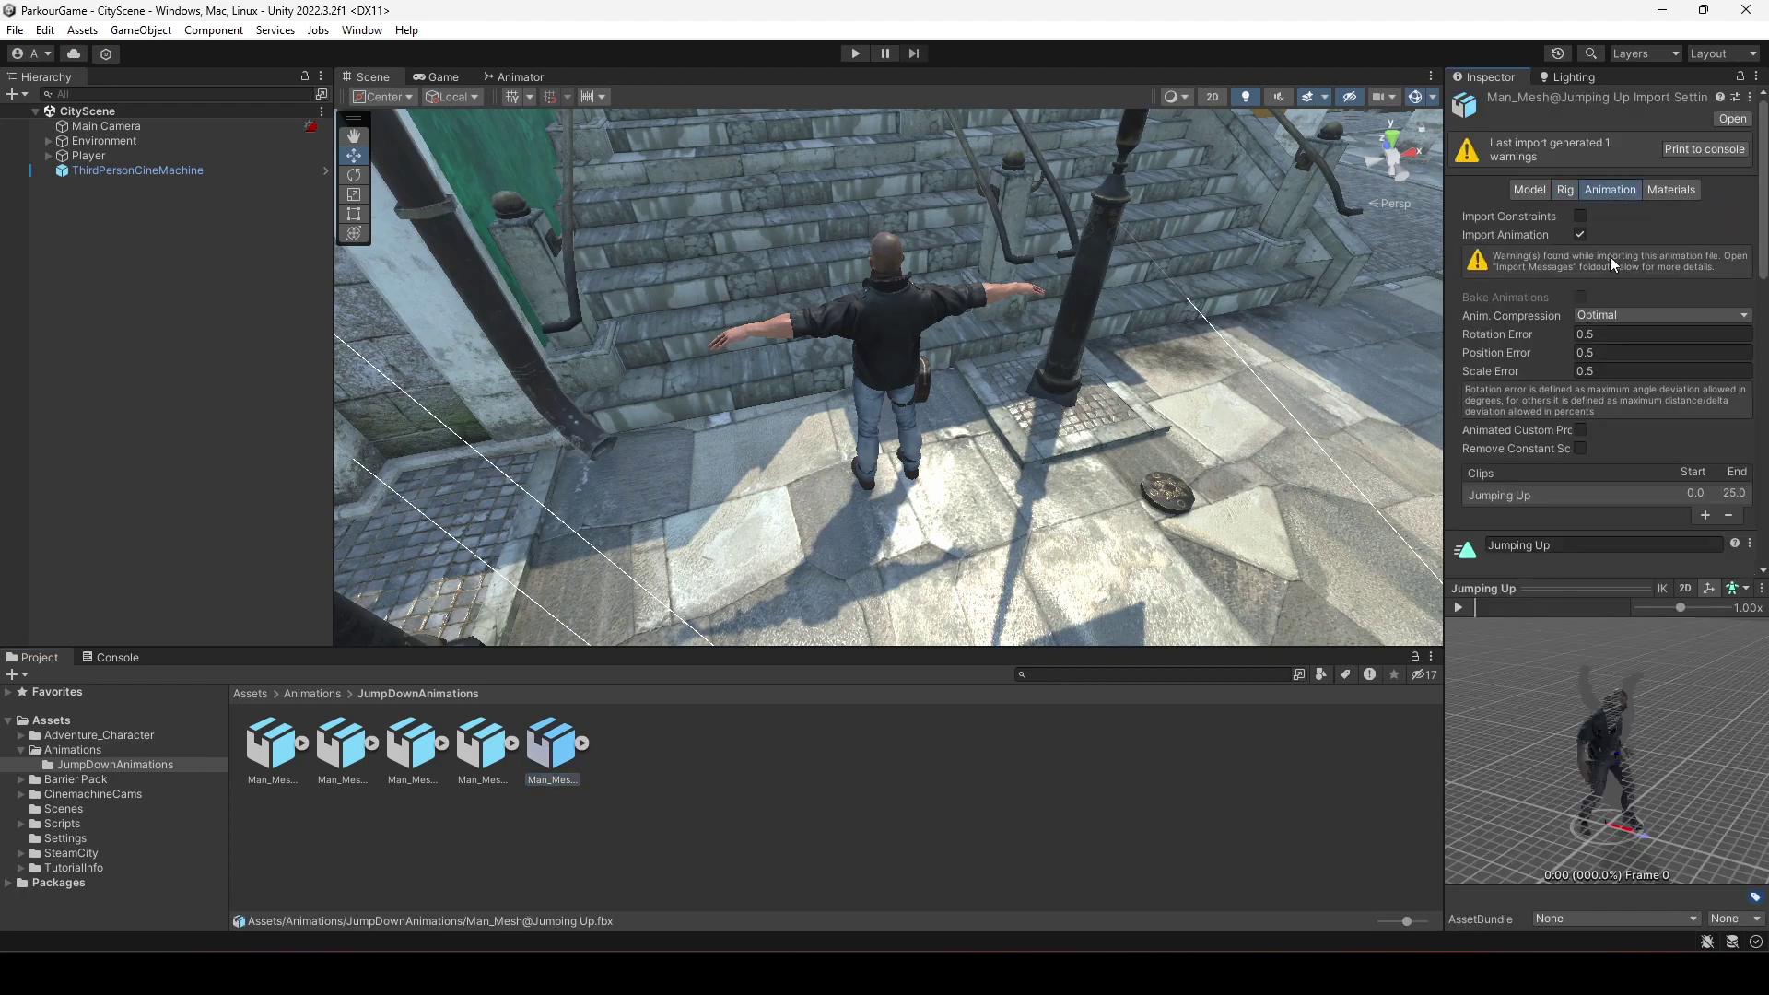
pyautogui.click(1462, 608)
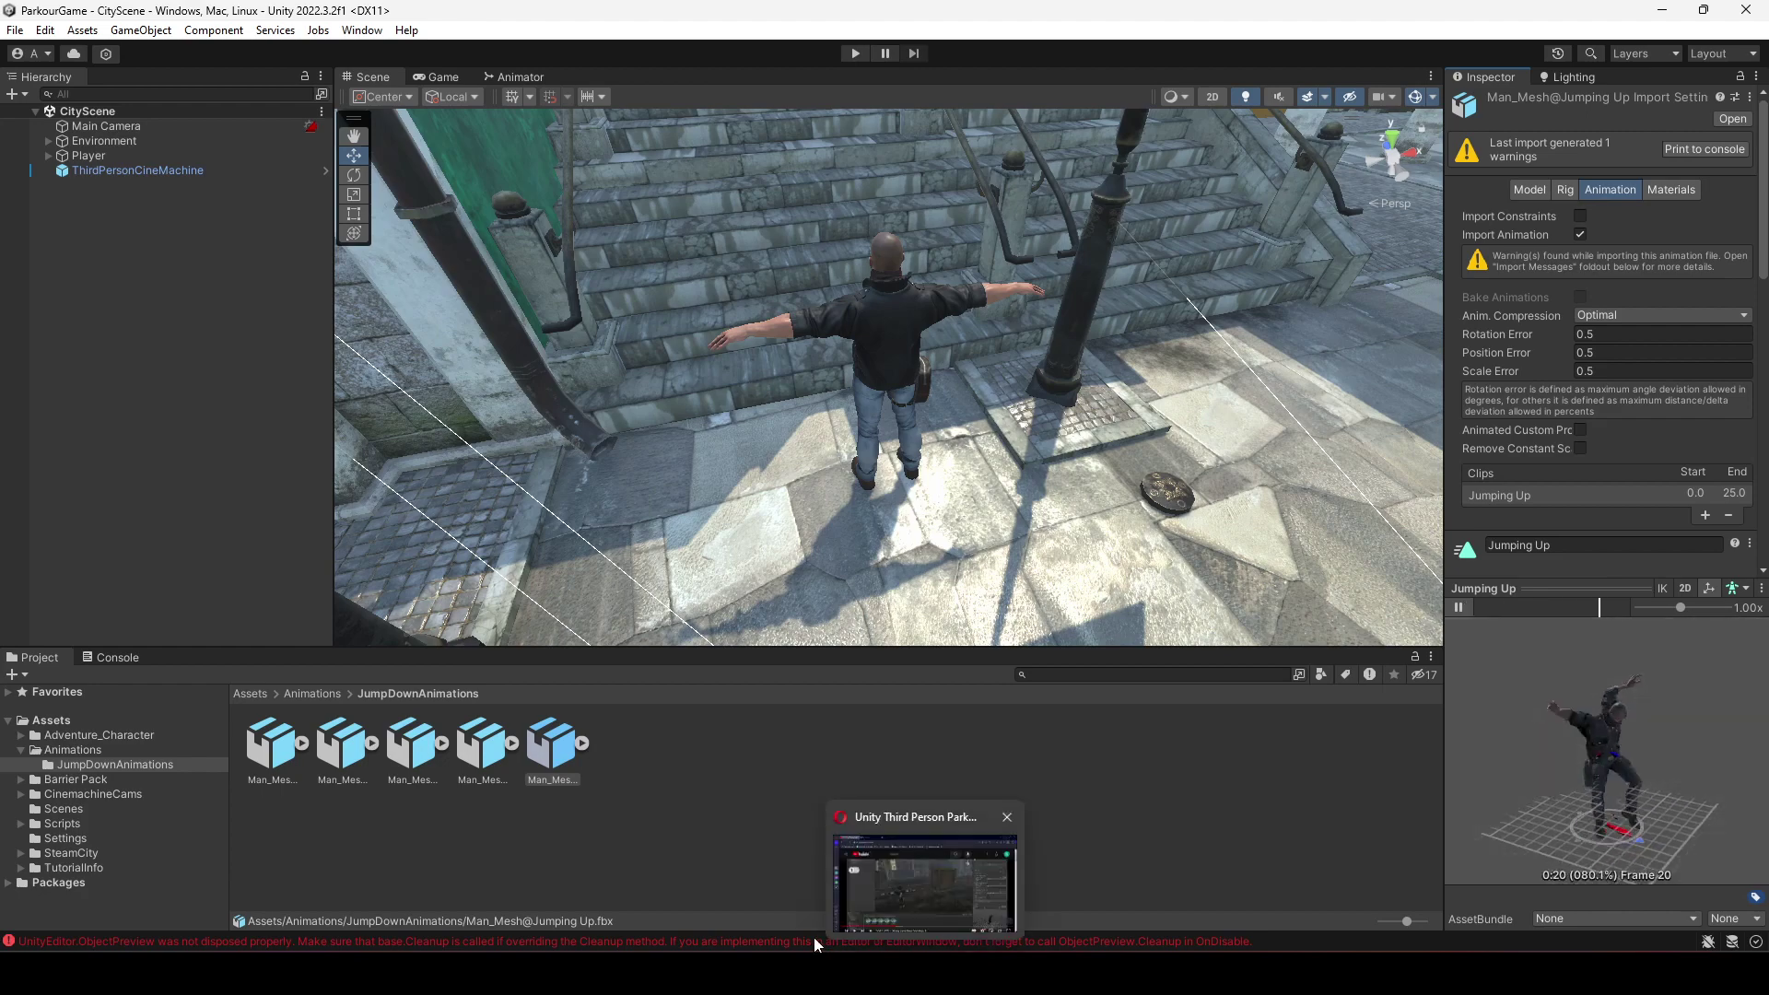
pyautogui.click(114, 658)
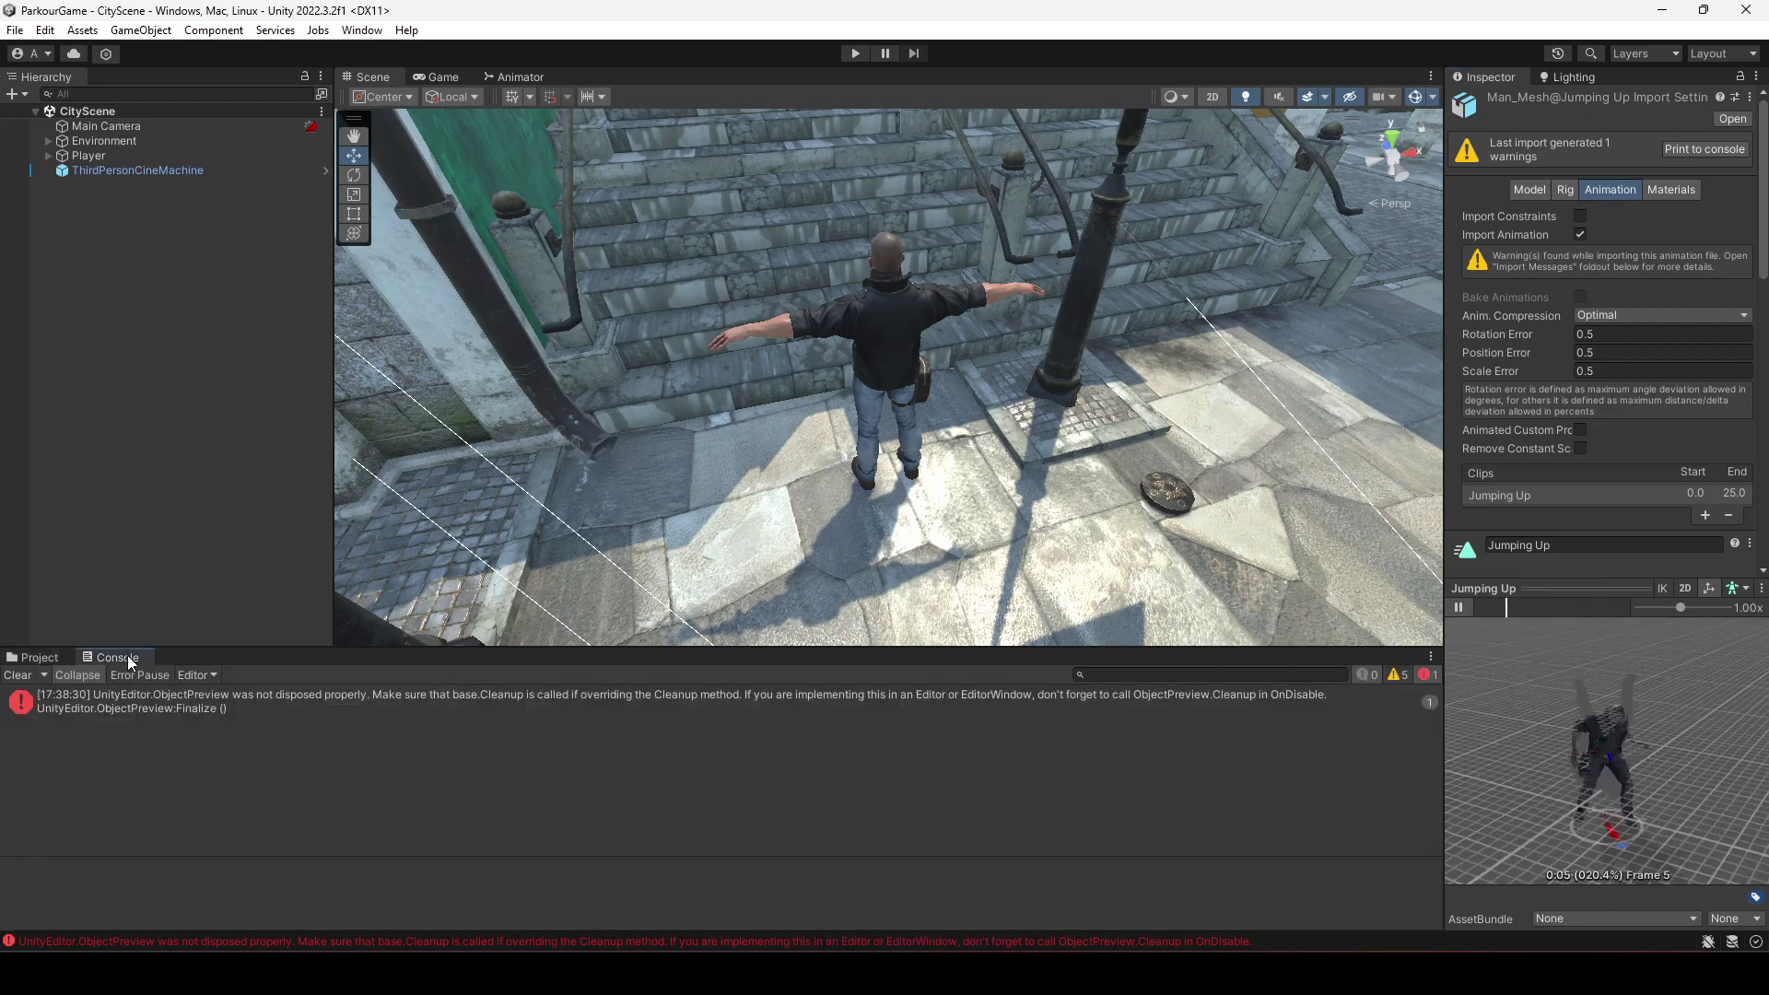
pyautogui.click(34, 659)
pyautogui.click(753, 817)
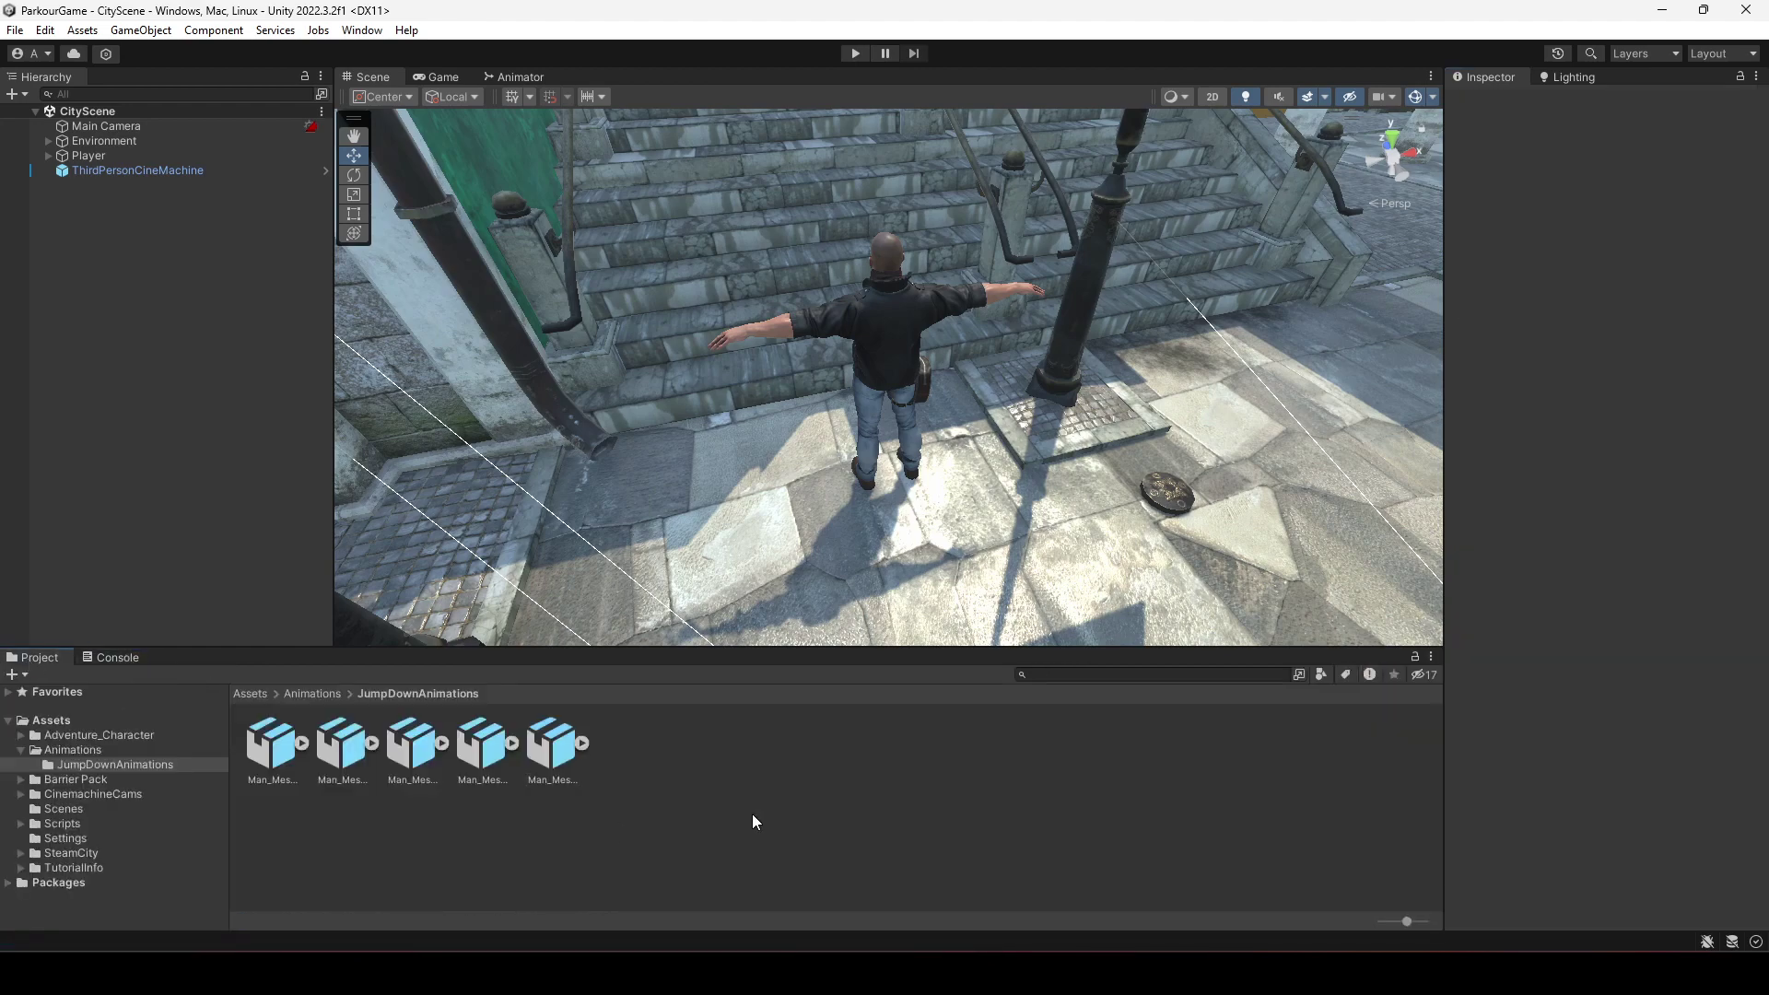
# Play the Jumping clip in the animation preview, and look around the scene before focusing on the Player
pyautogui.click(275, 746)
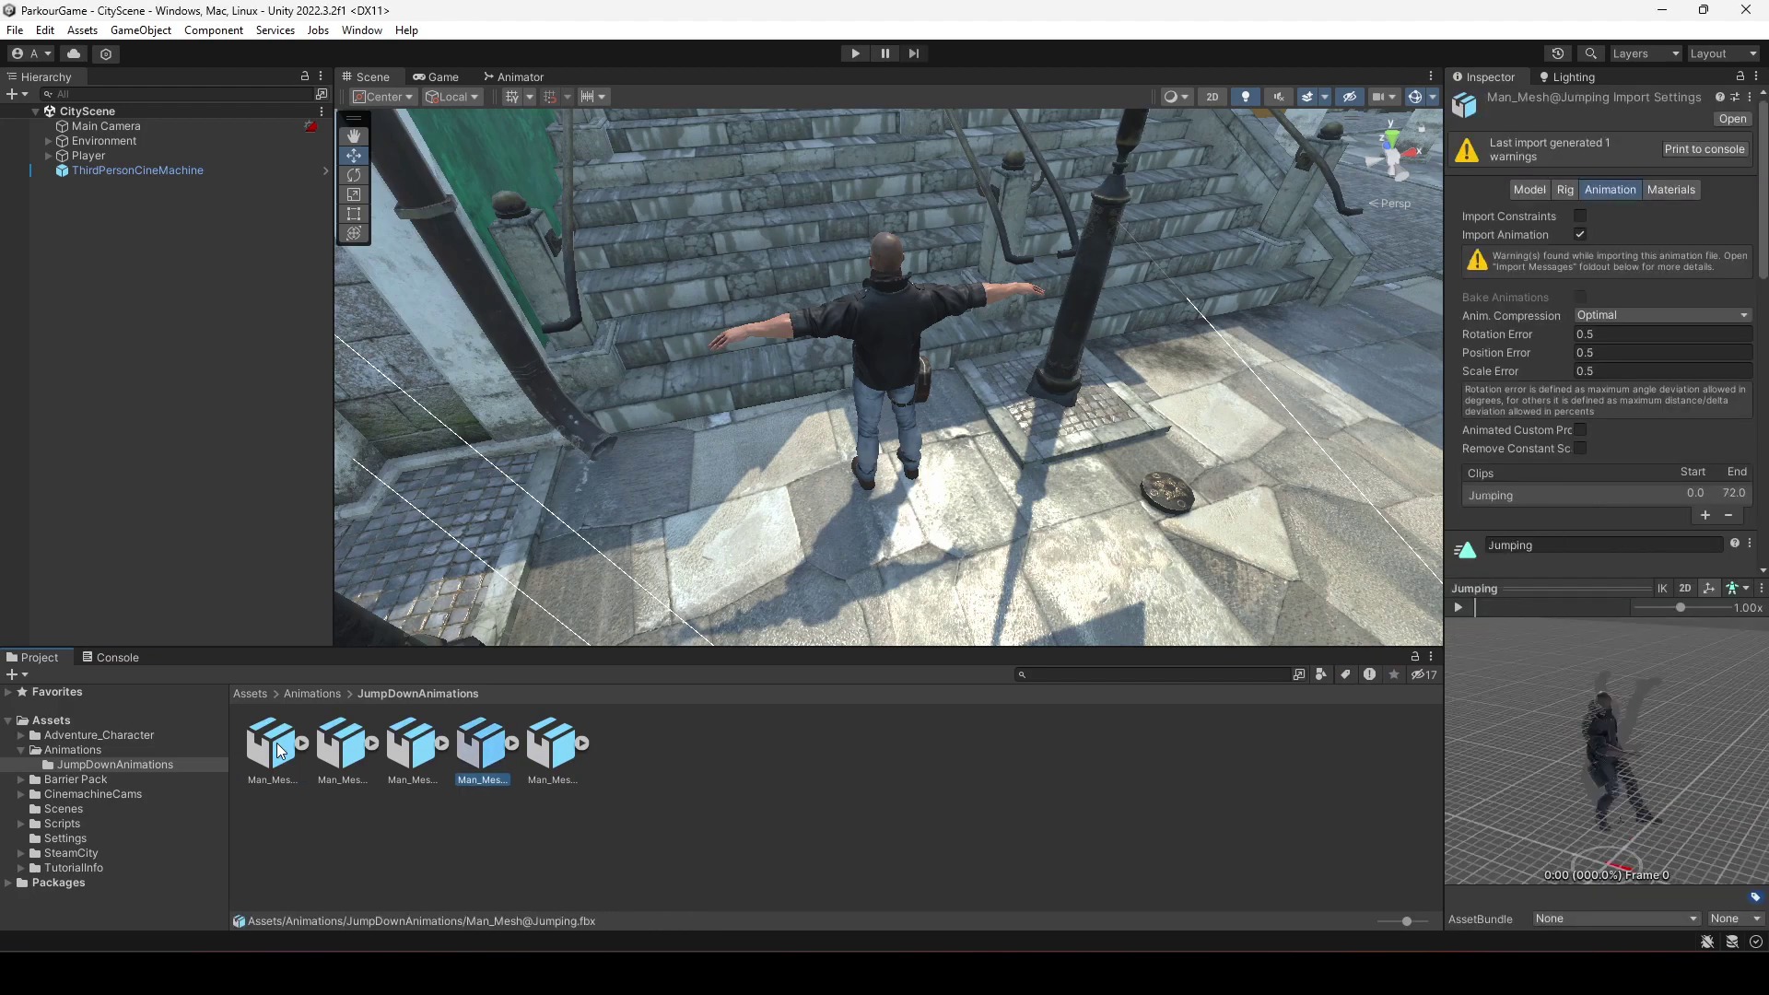
pyautogui.click(1457, 607)
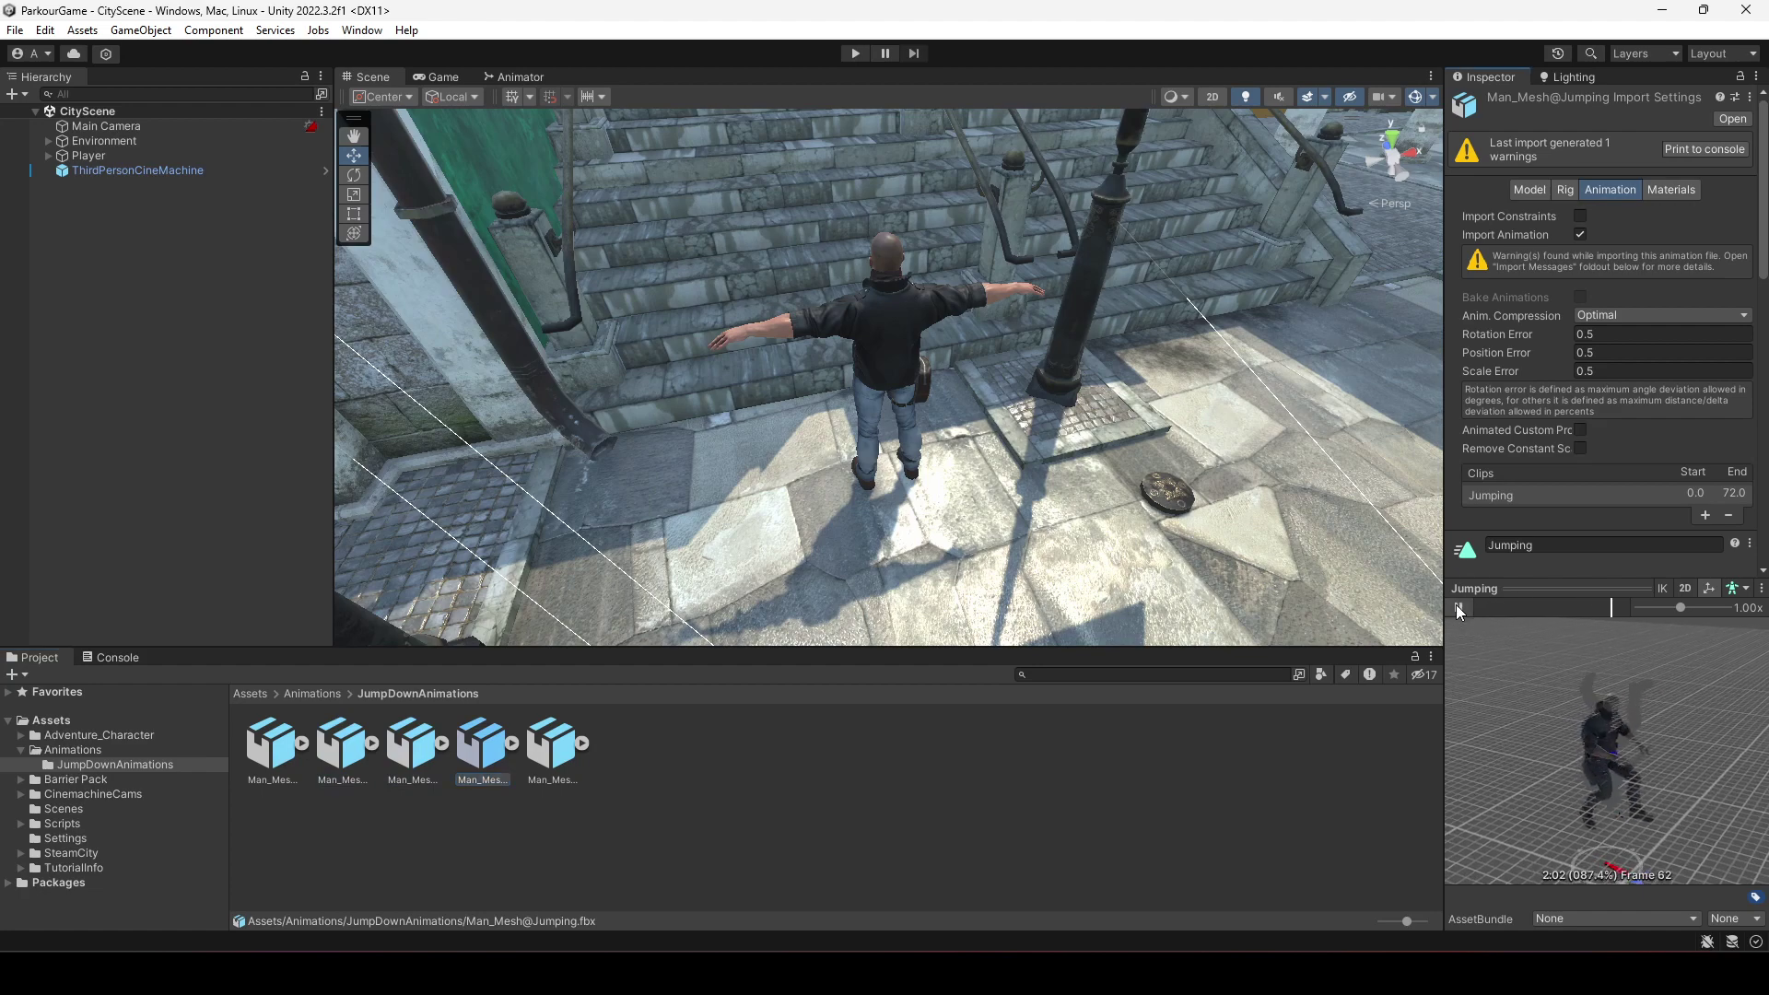
pyautogui.moveTo(1054, 513); pyautogui.dragTo(816, 407, button='right')
pyautogui.scroll(3, 1027, 483)
pyautogui.scroll(5, 1027, 483)
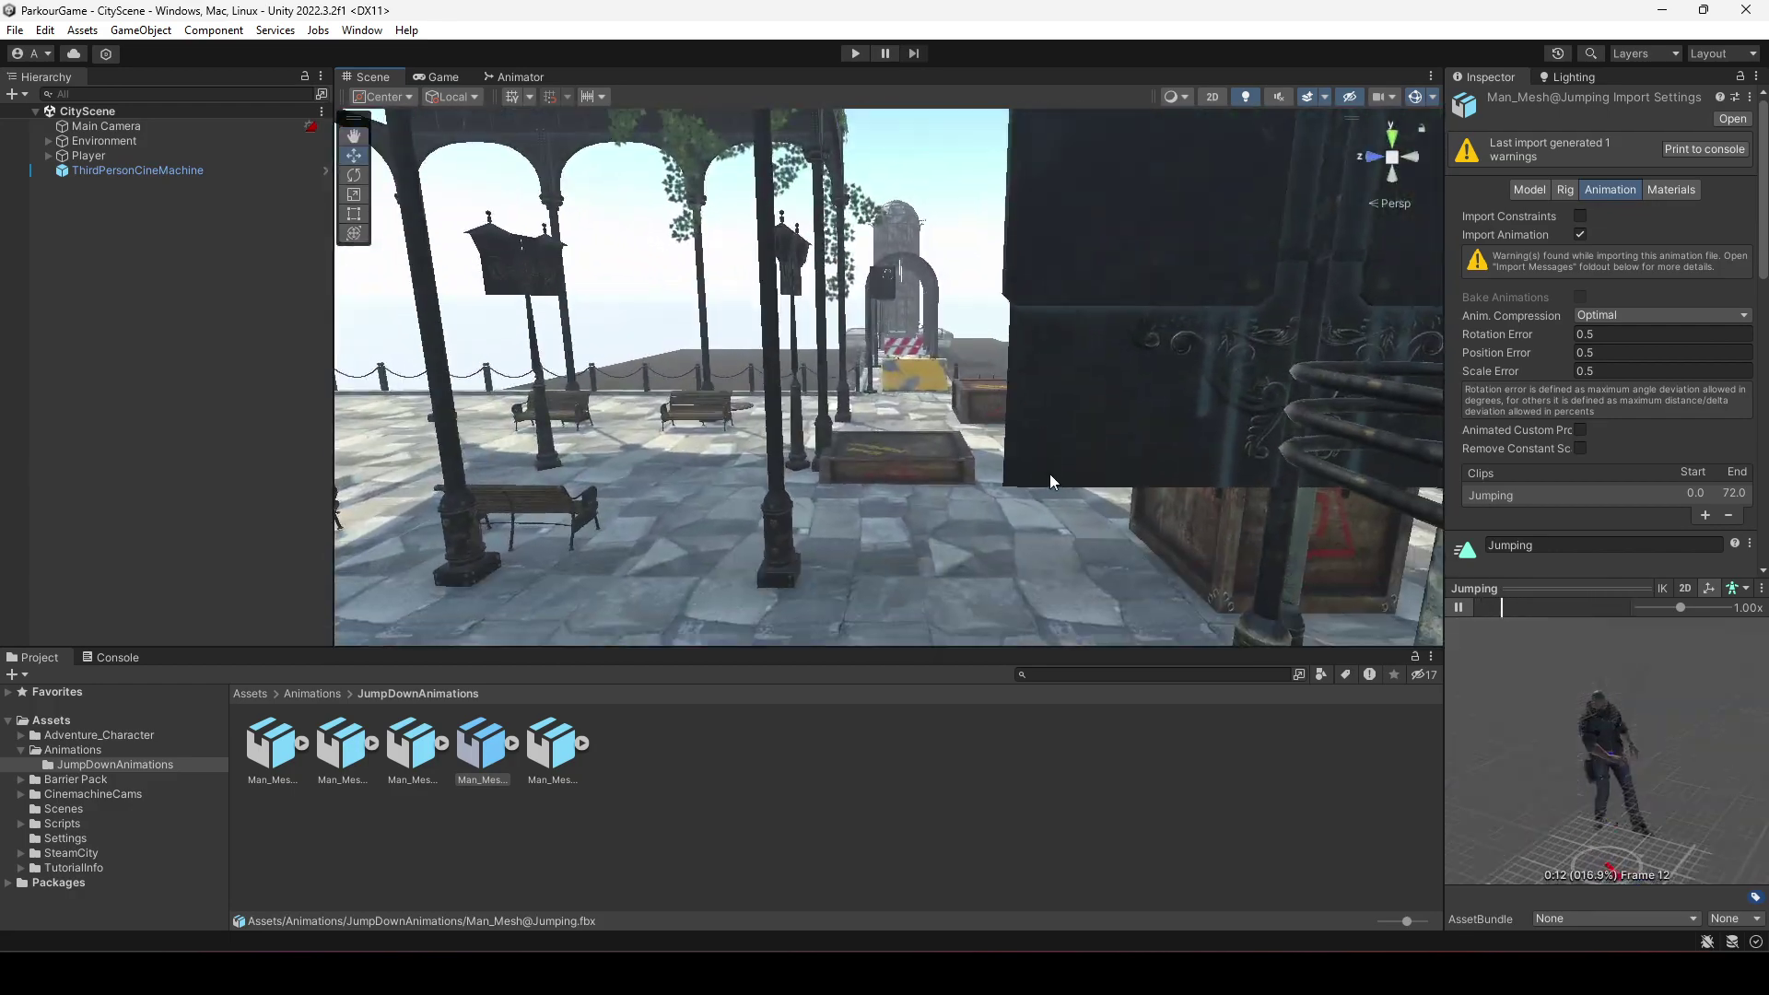
pyautogui.scroll(4, 1049, 474)
pyautogui.doubleClick(88, 155)
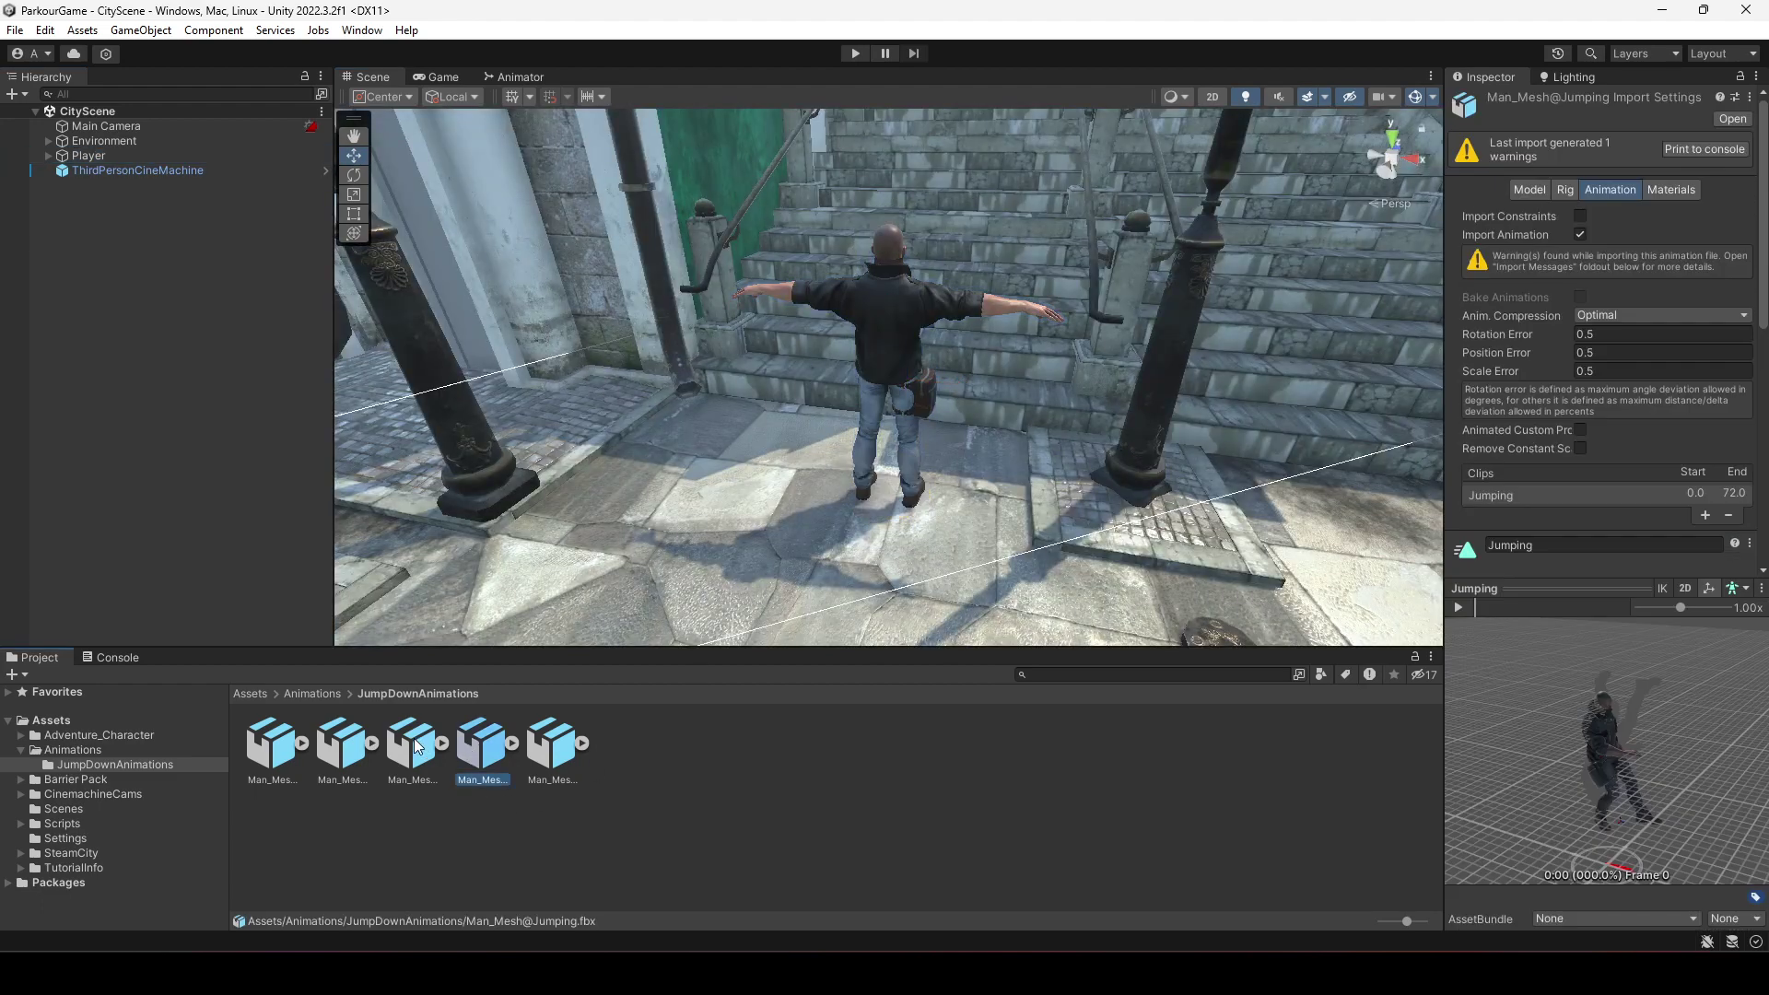
# Bake the Jumping clip's root rotation into pose based upon Original, base its Y position on Feet, apply the settings and preview the clip
pyautogui.scroll(-15, 1604, 363)
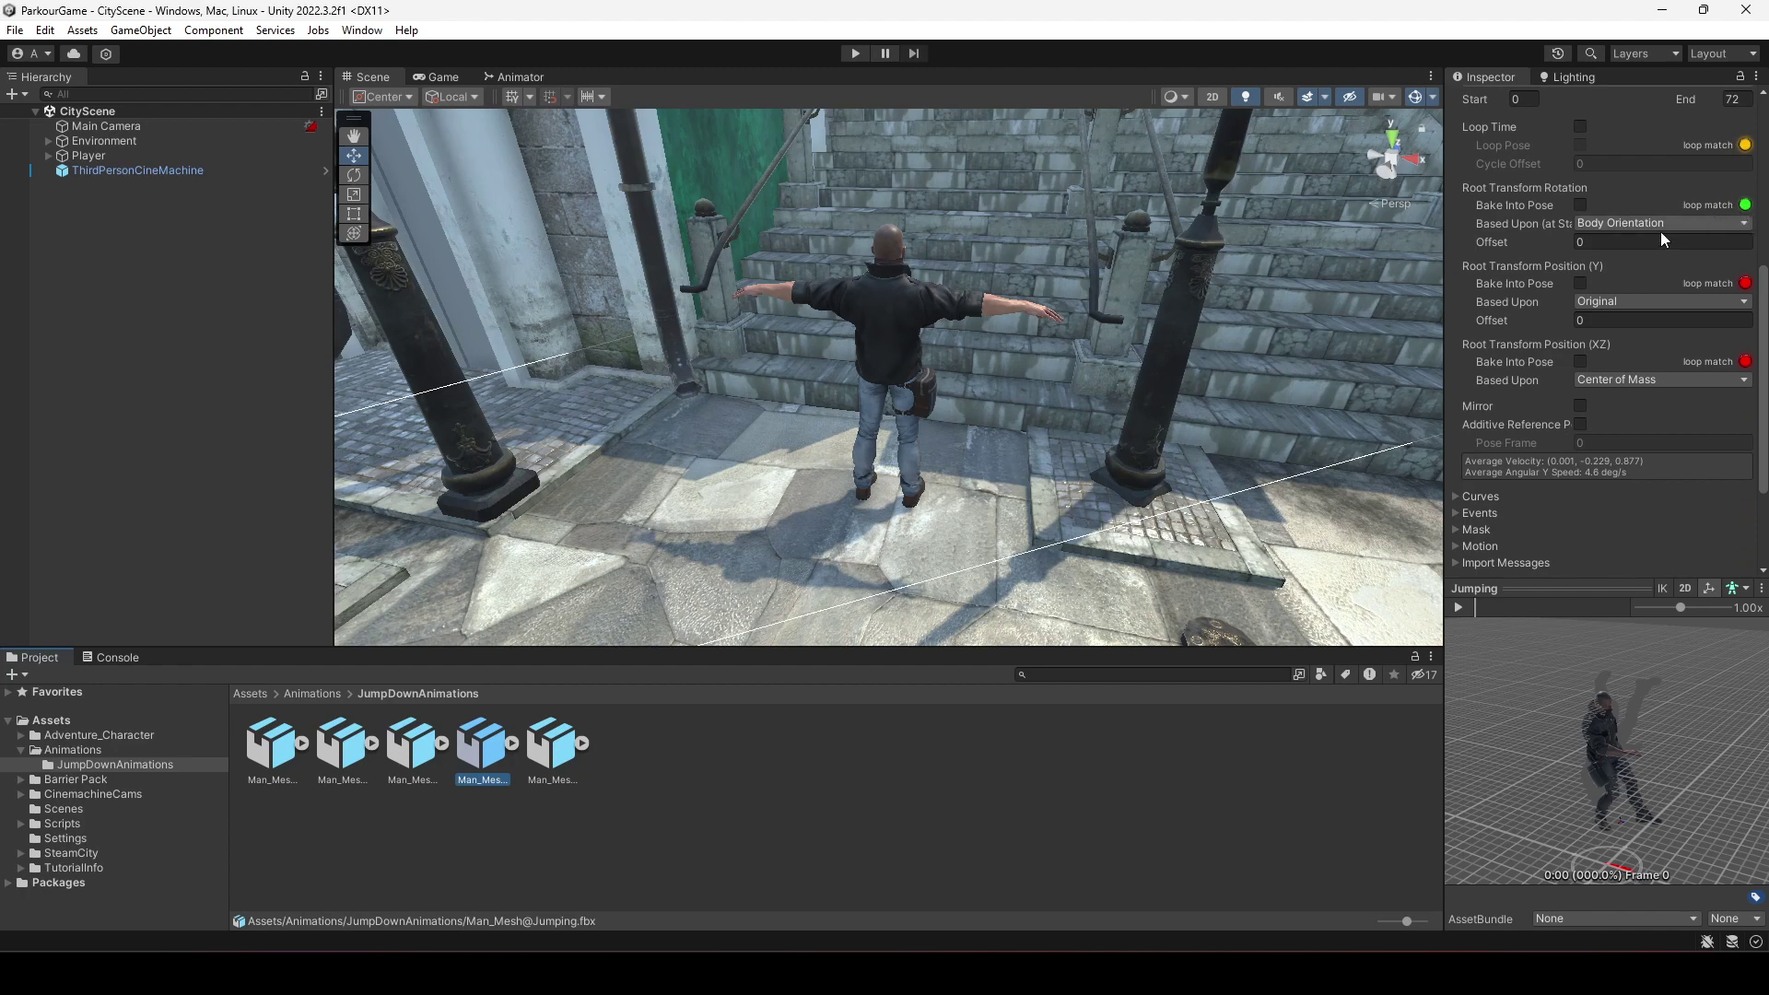
pyautogui.click(1582, 205)
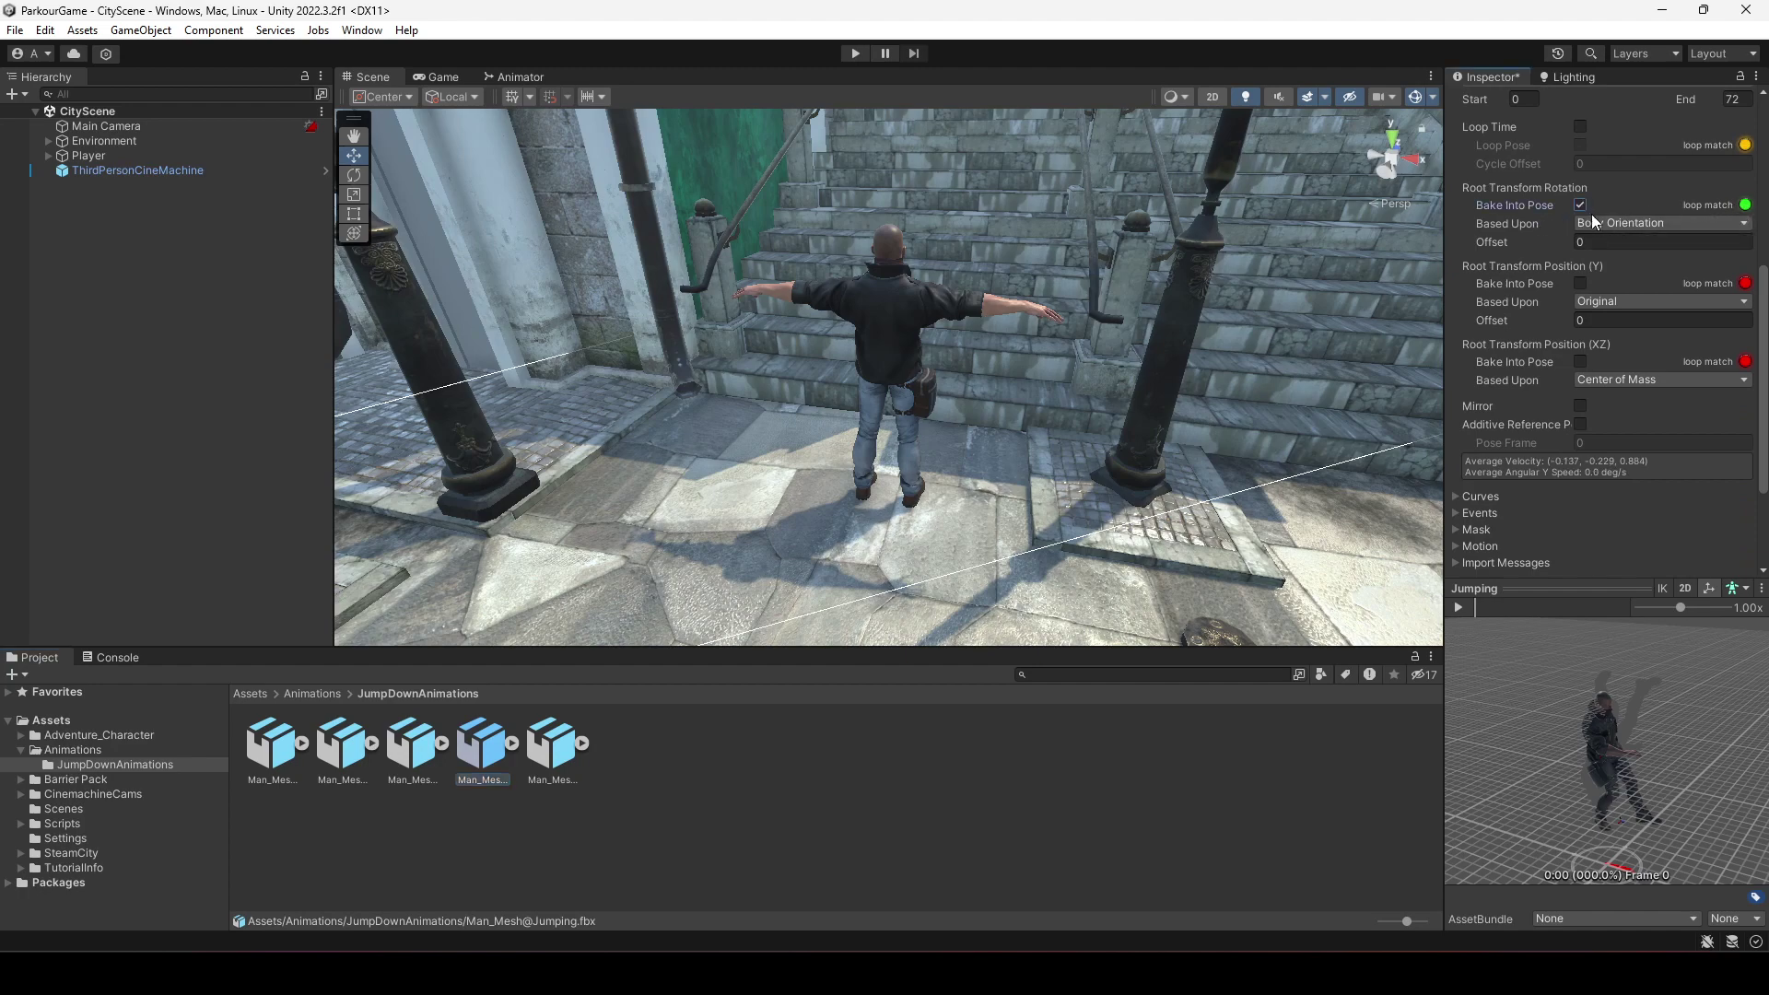
pyautogui.click(1603, 224)
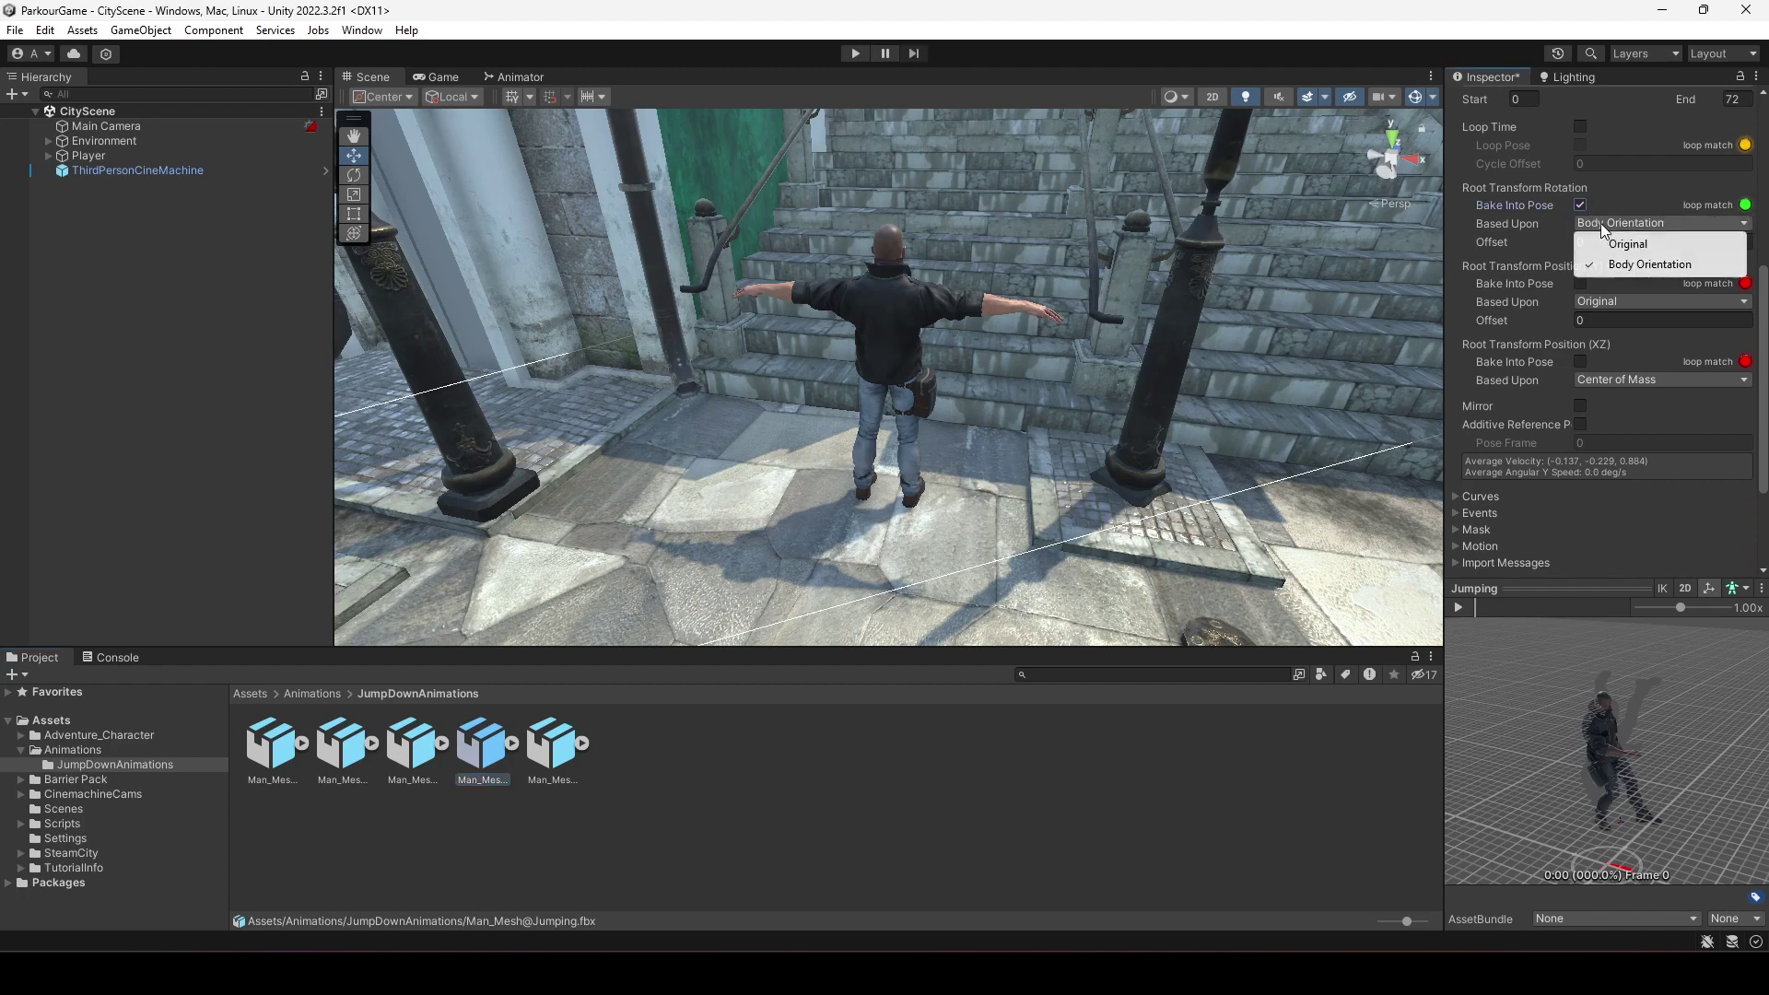
pyautogui.click(1591, 297)
pyautogui.click(1617, 365)
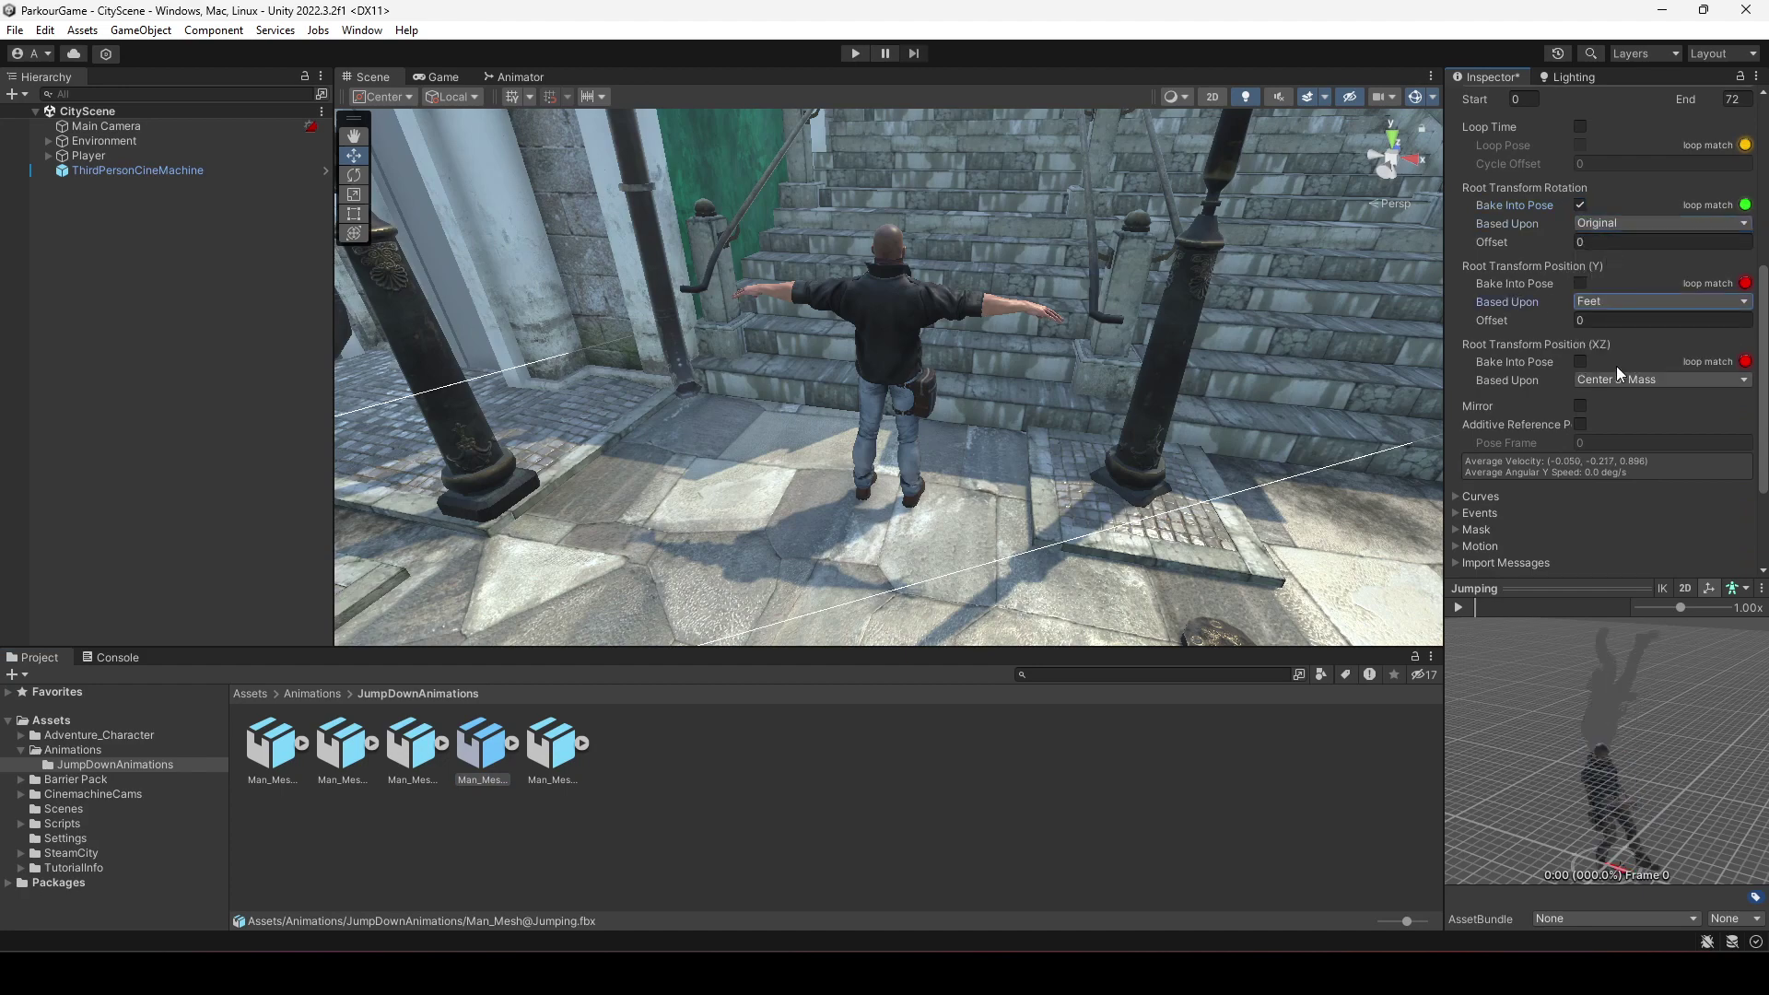
pyautogui.scroll(-3, 1678, 420)
pyautogui.click(1734, 488)
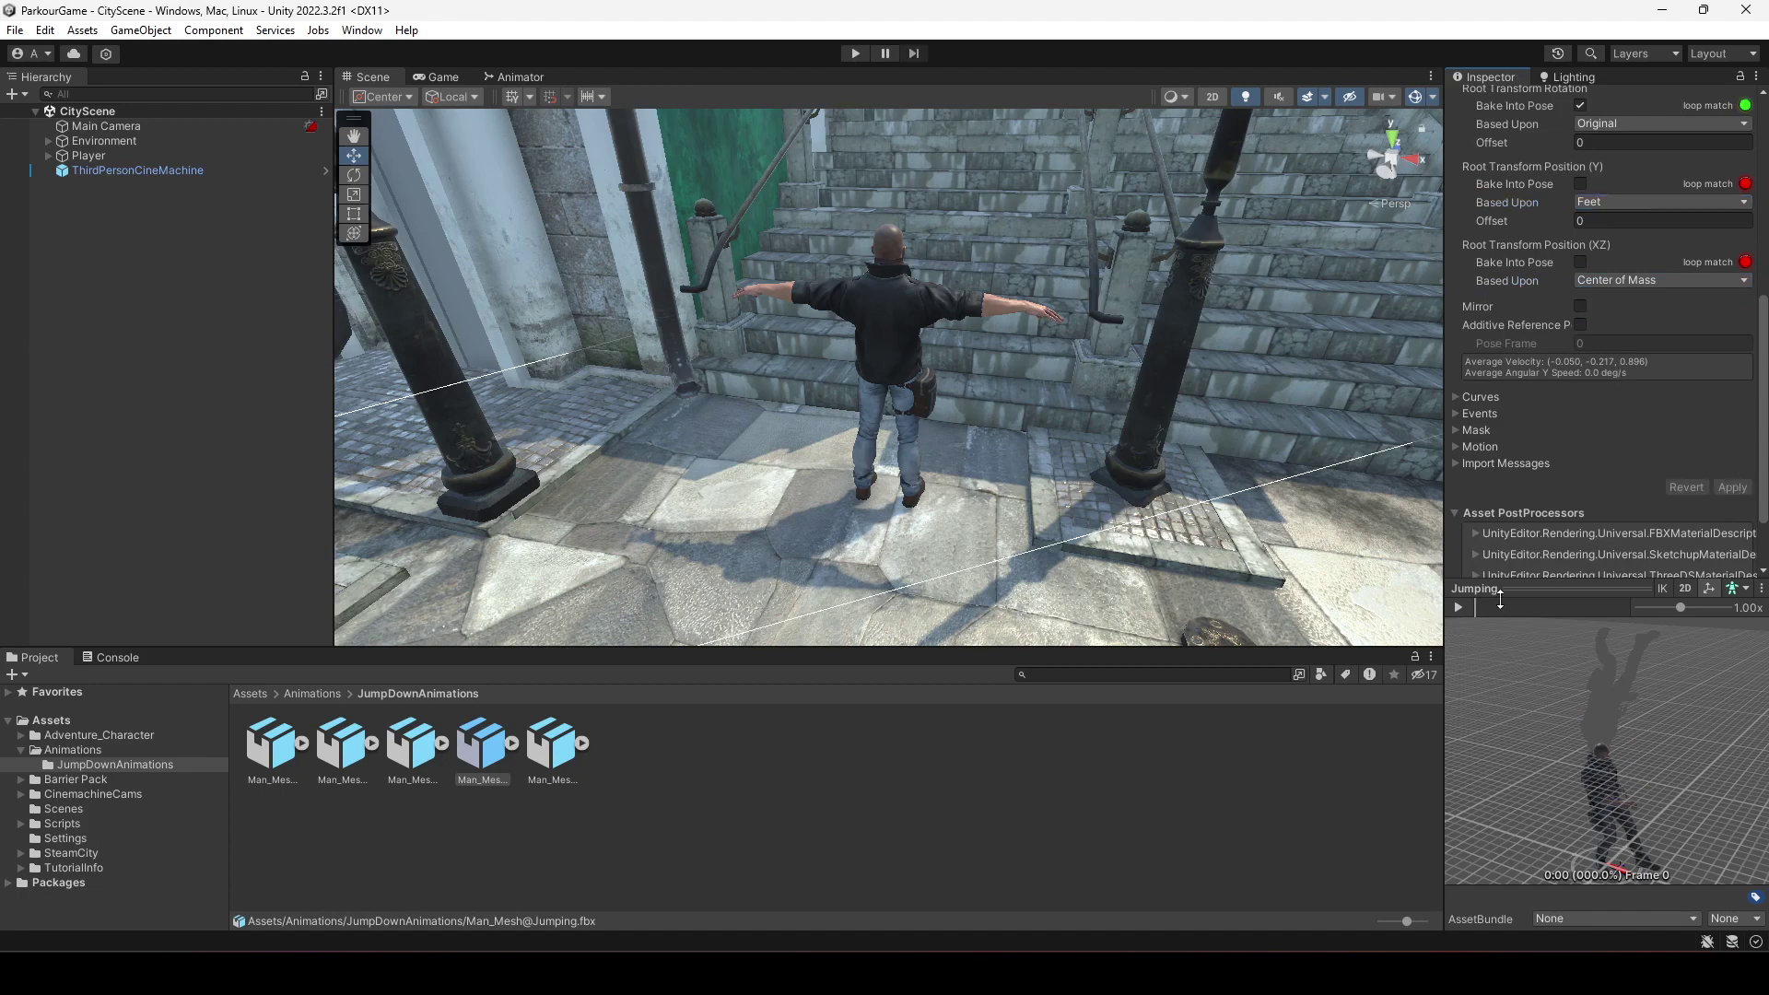
pyautogui.click(1456, 608)
pyautogui.moveTo(1595, 678); pyautogui.dragTo(1655, 728)
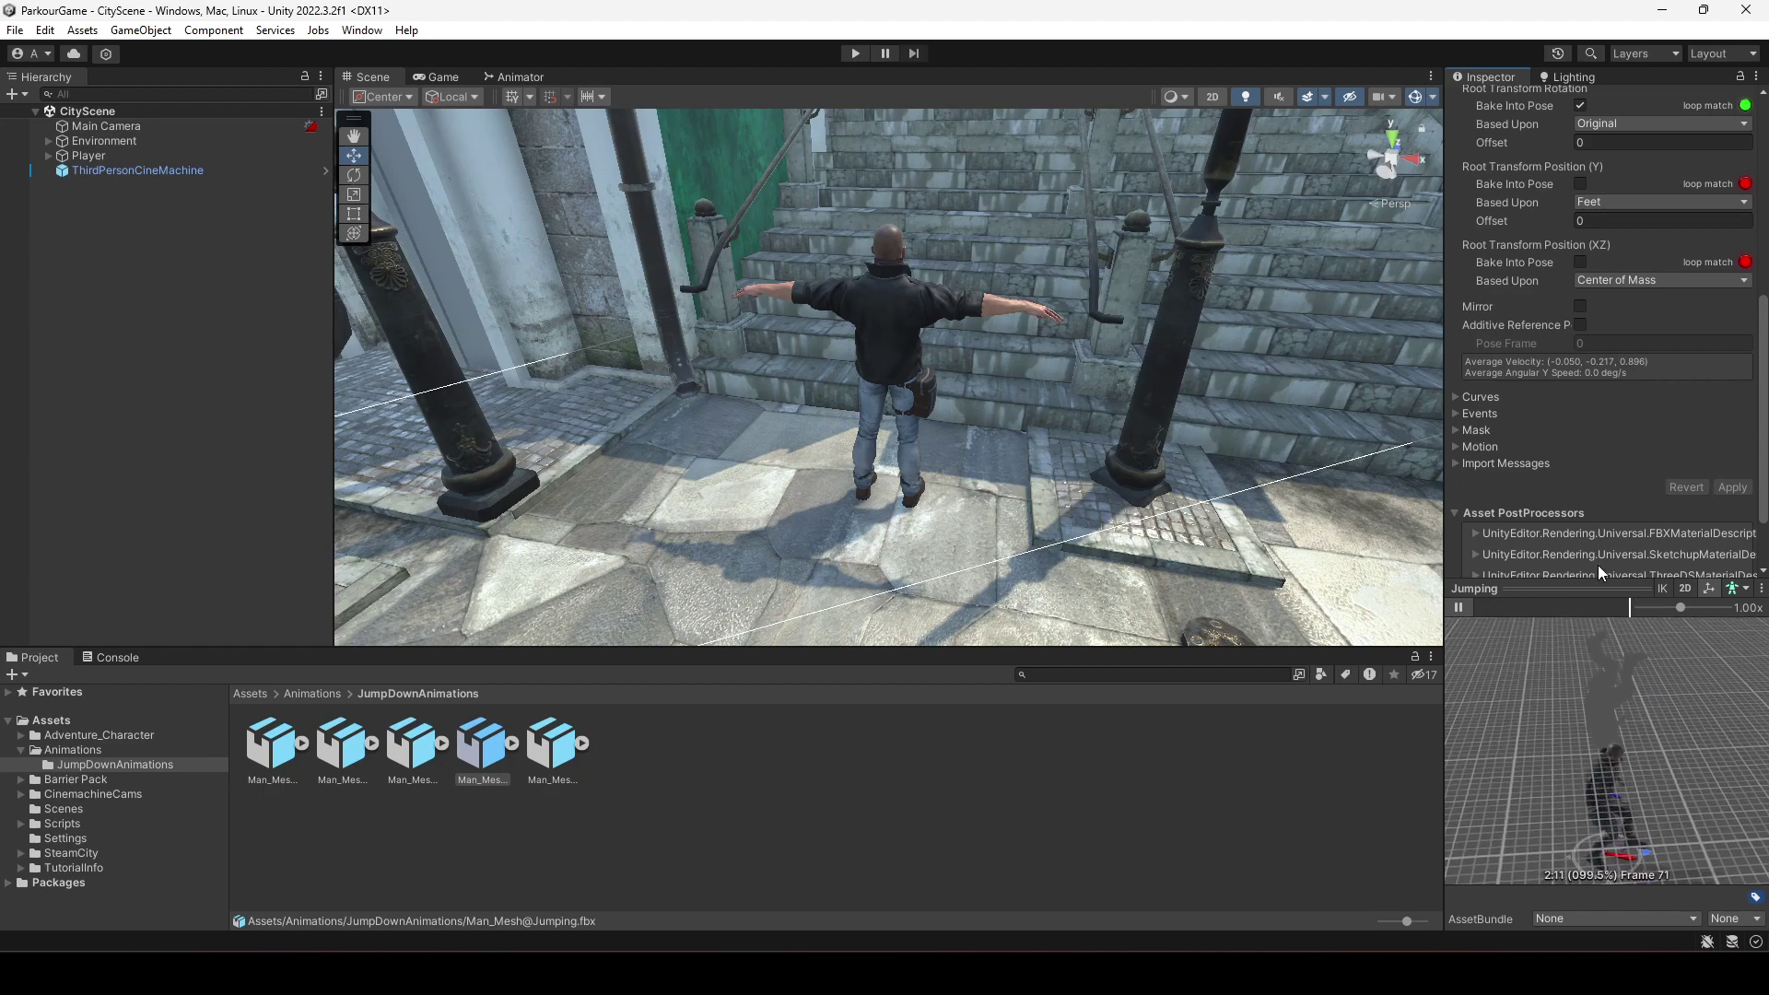
# Trim the Jumping clip to start at frame 25 and end at frame 48, apply it and pause the preview
pyautogui.scroll(2, 1627, 294)
pyautogui.scroll(5, 1623, 288)
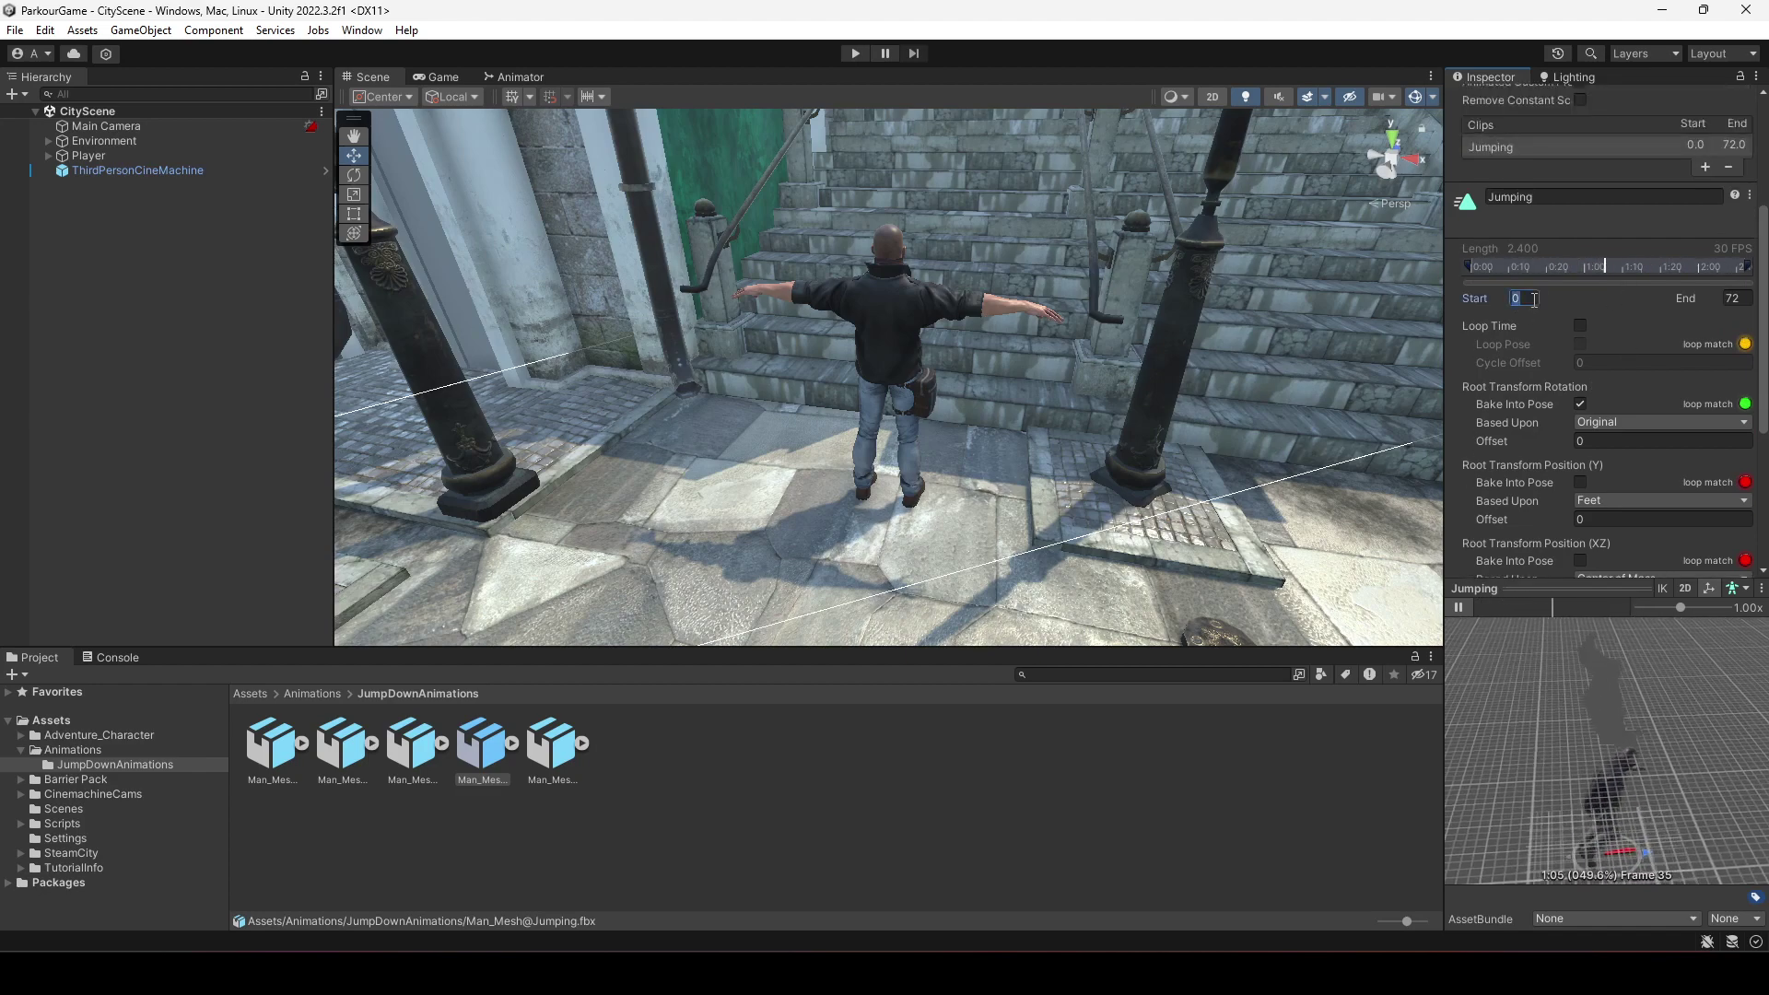
pyautogui.click(1535, 299)
pyautogui.write('25')
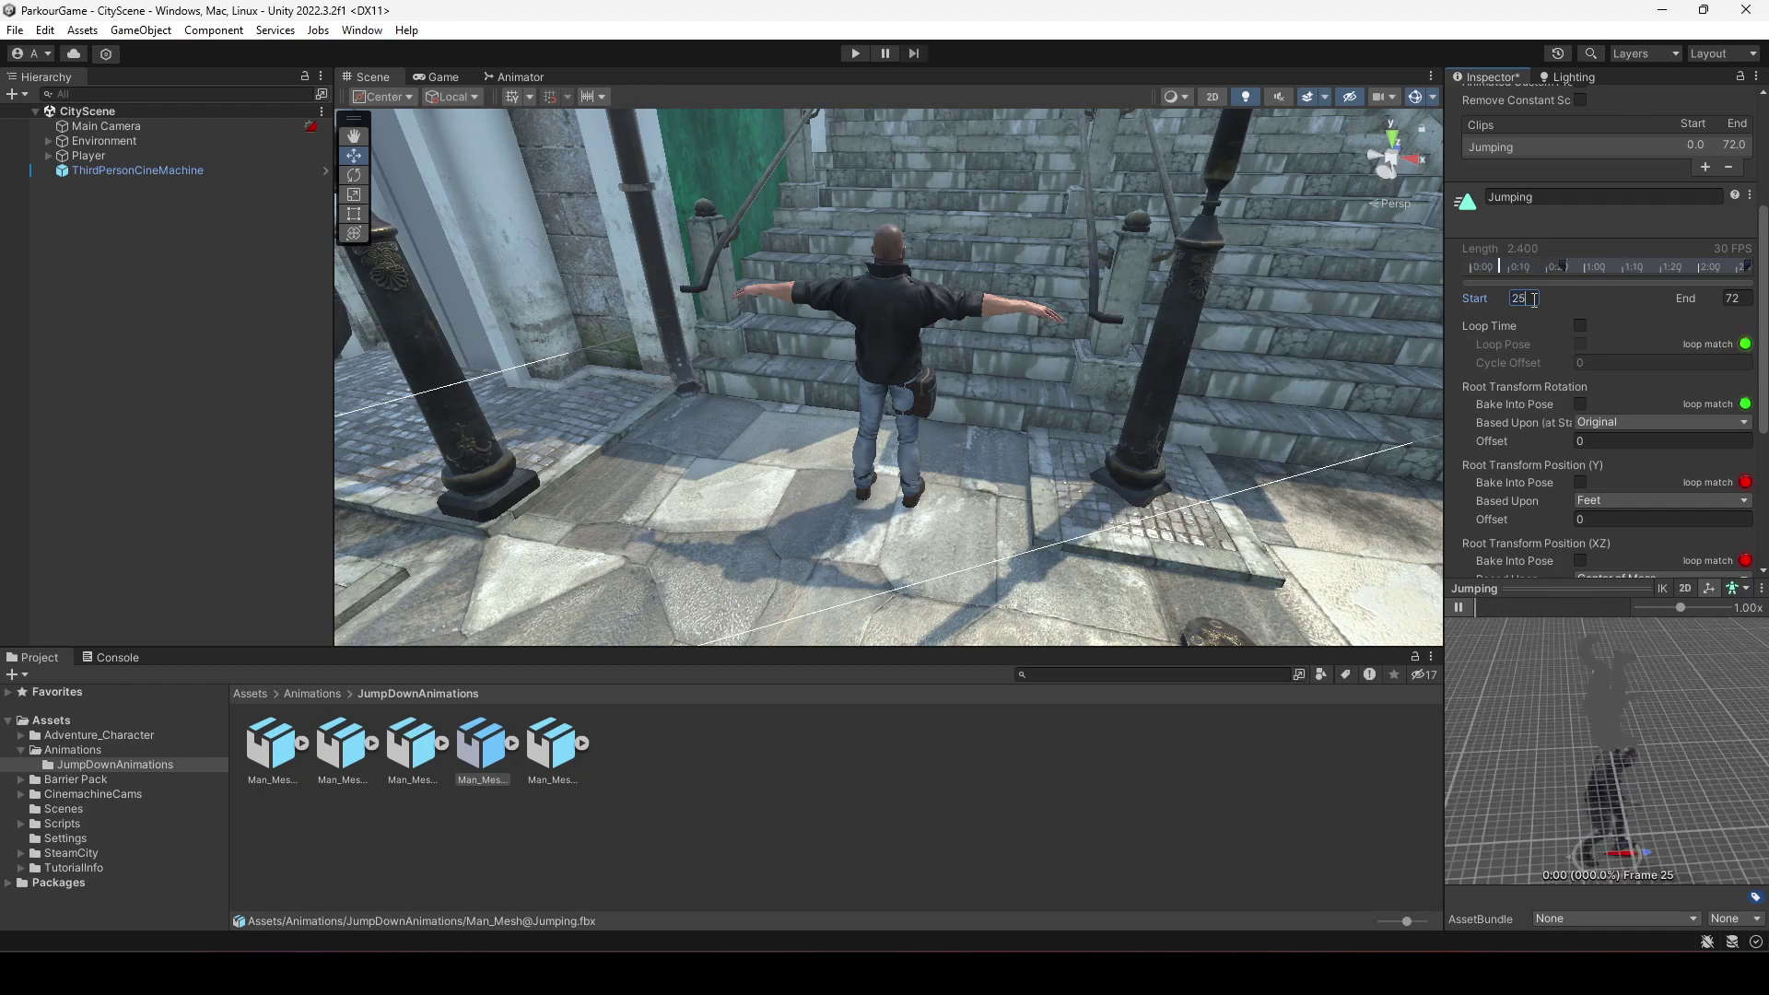
pyautogui.click(1738, 298)
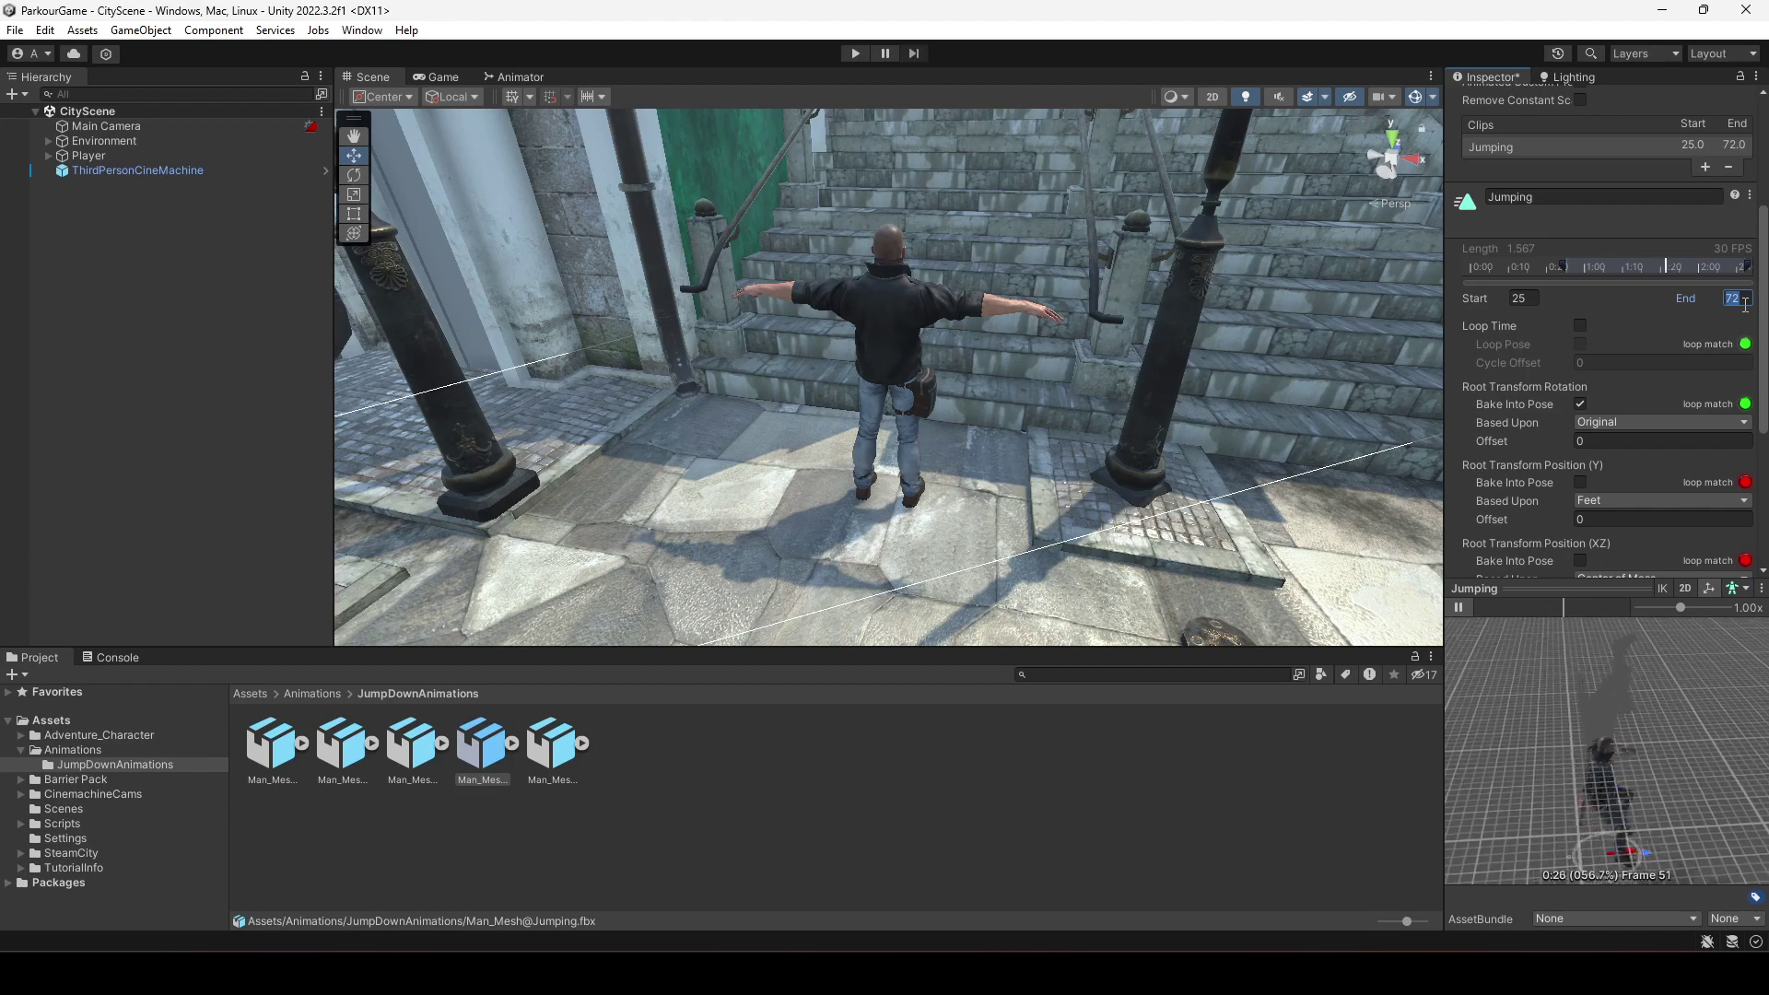
pyautogui.scroll(-8, 1695, 343)
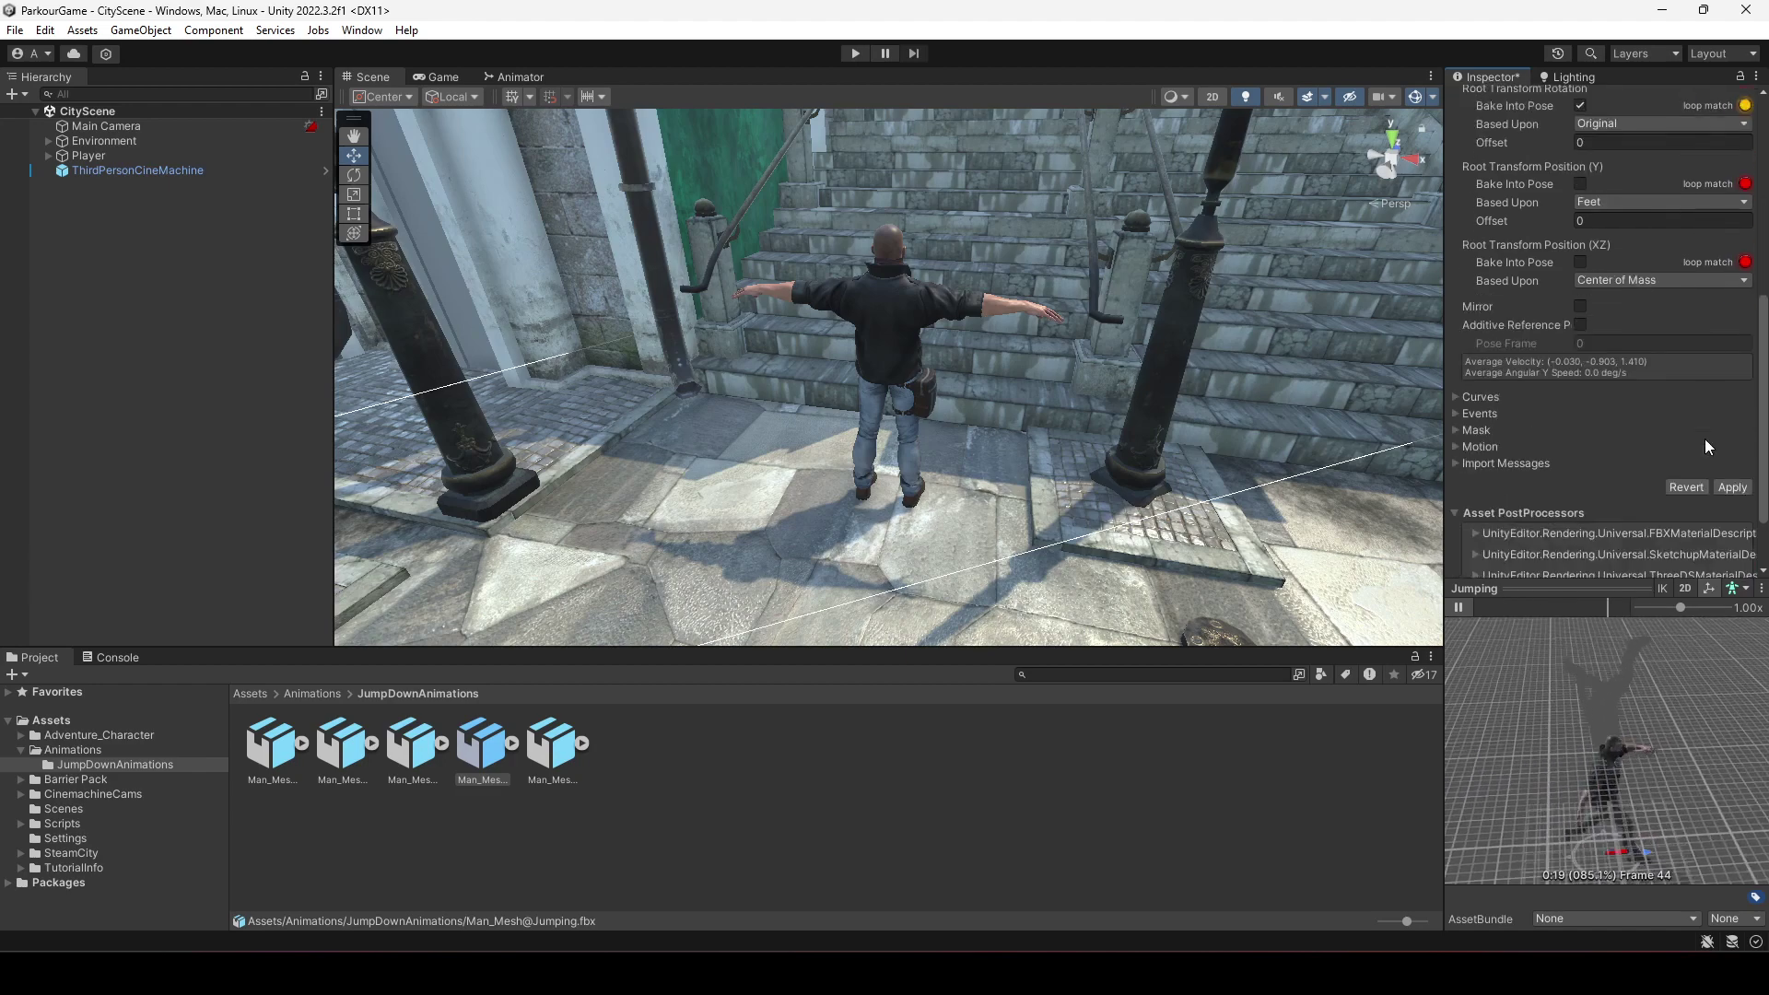
pyautogui.click(1729, 487)
pyautogui.scroll(10, 1612, 373)
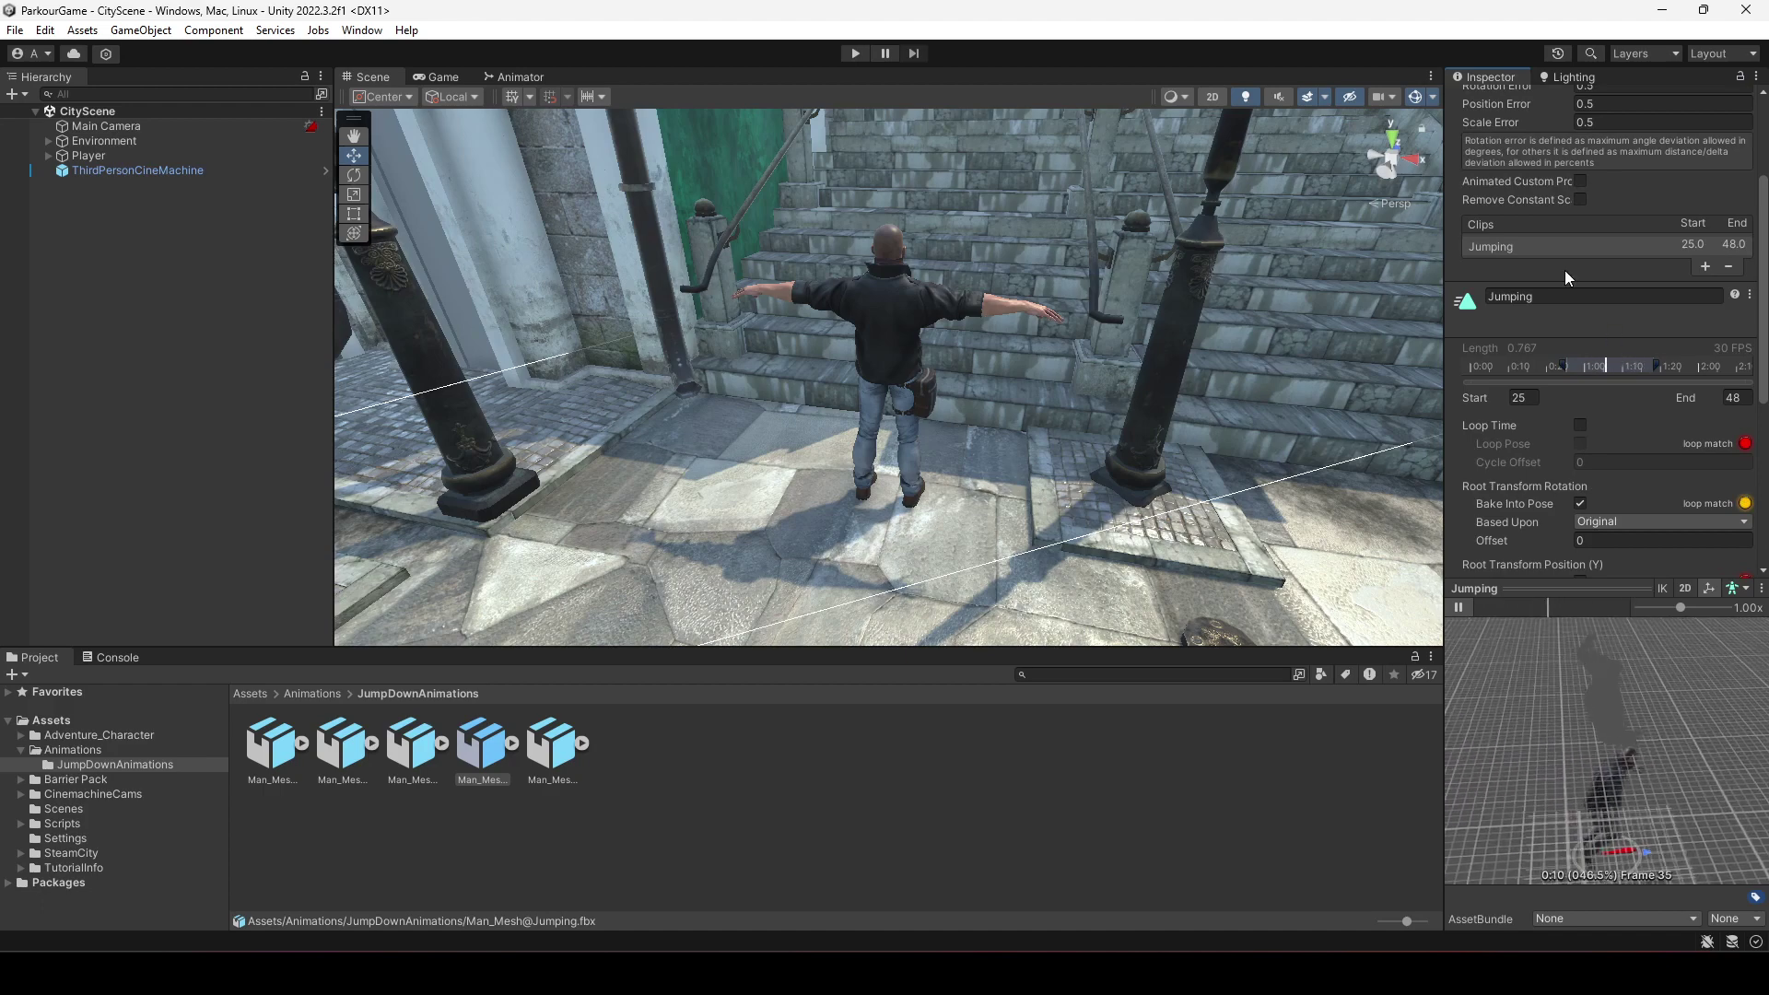
pyautogui.click(1460, 605)
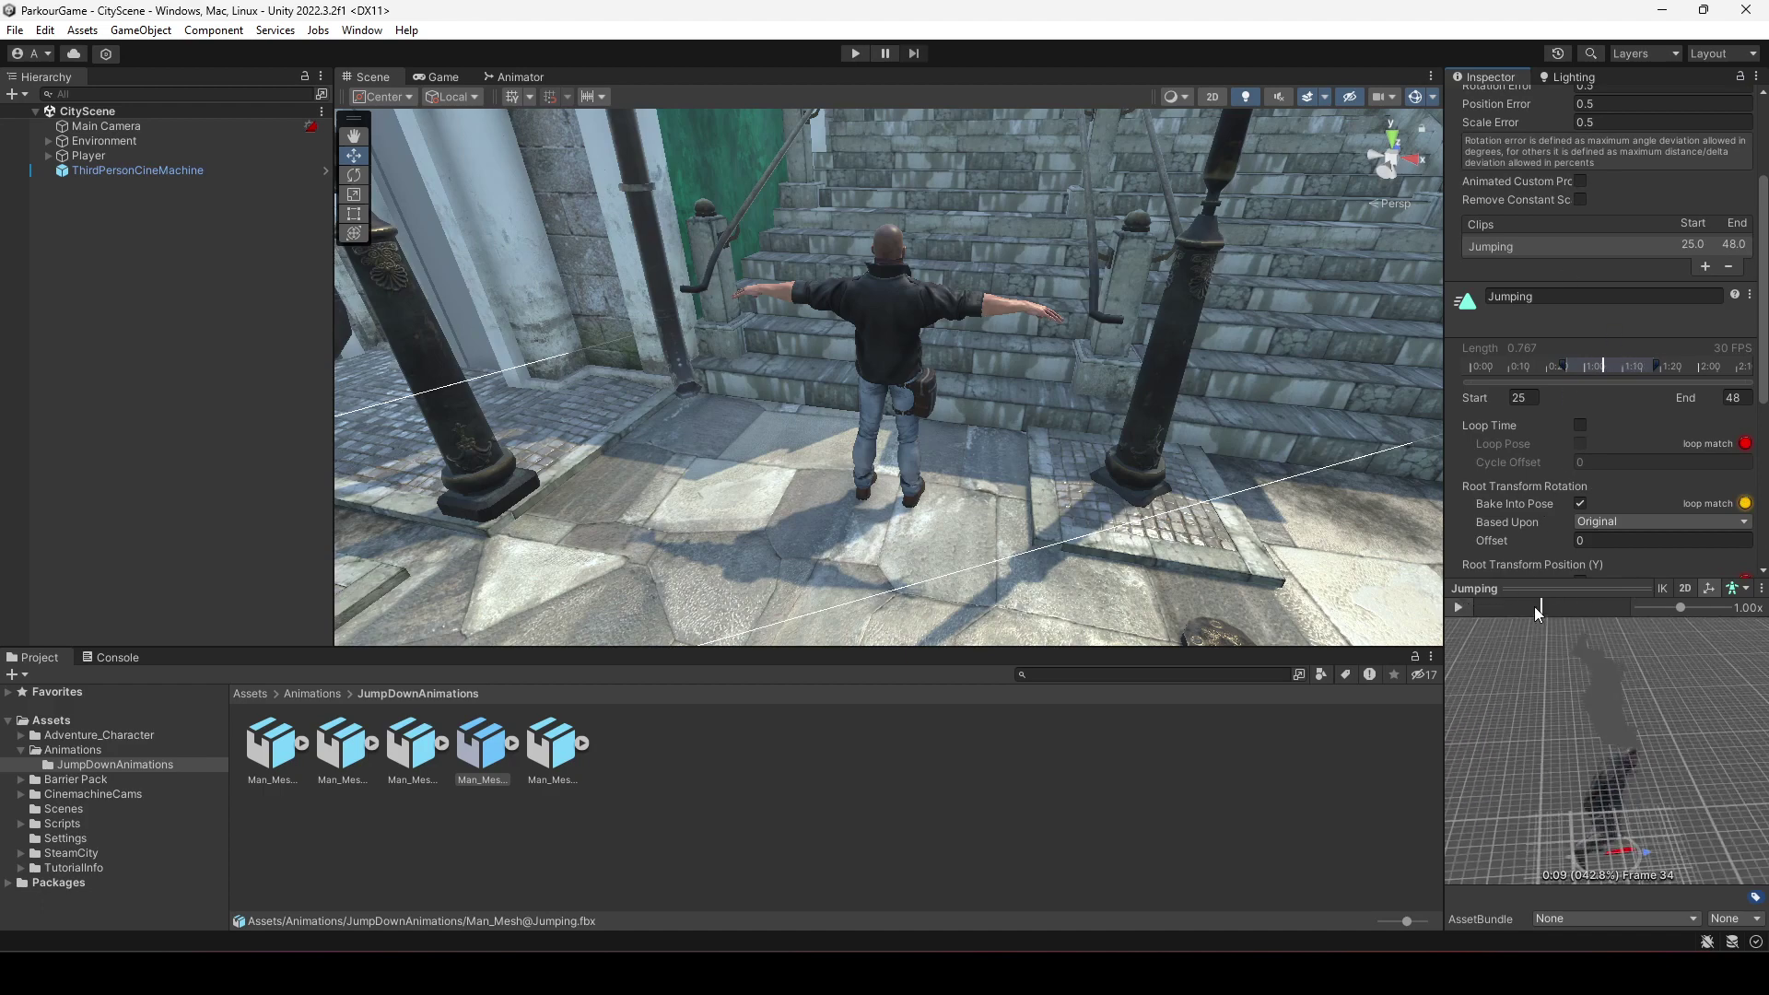
# Scrub through the trimmed Jumping clip and play it in the animation preview
pyautogui.moveTo(1542, 610)
pyautogui.mouseDown()
pyautogui.moveTo(1475, 608)
pyautogui.moveTo(1536, 614)
pyautogui.mouseUp()
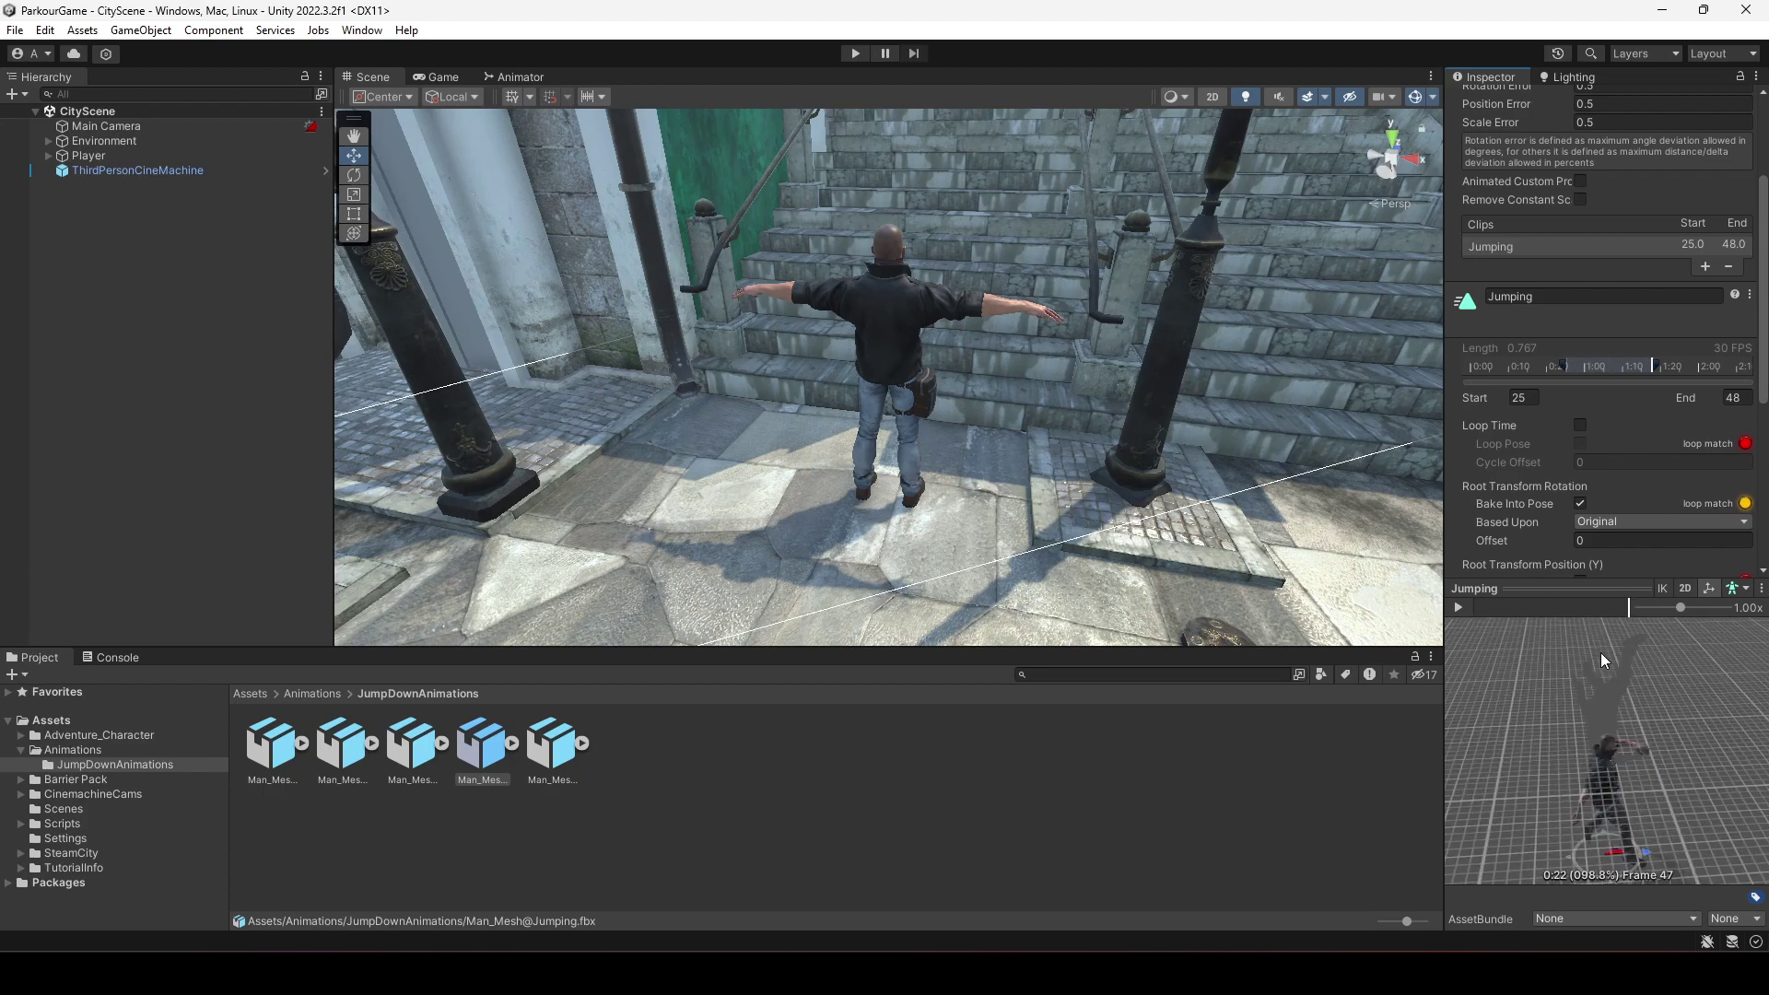
pyautogui.click(489, 751)
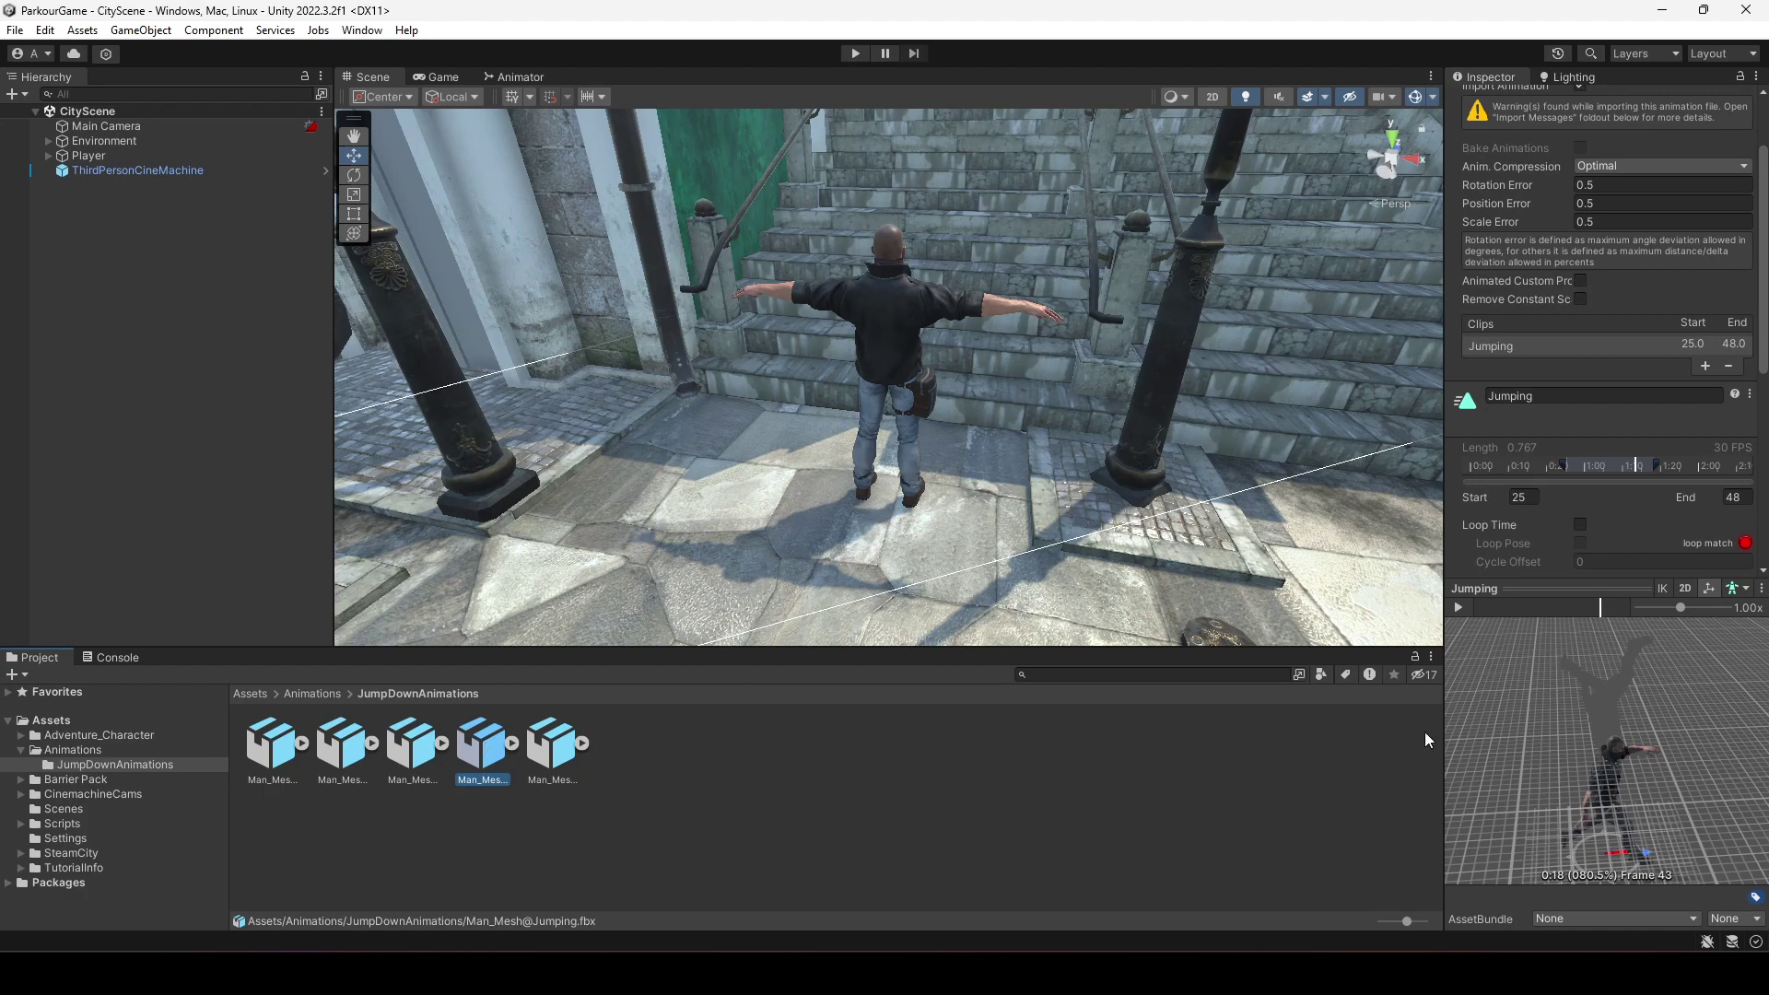
pyautogui.click(1460, 609)
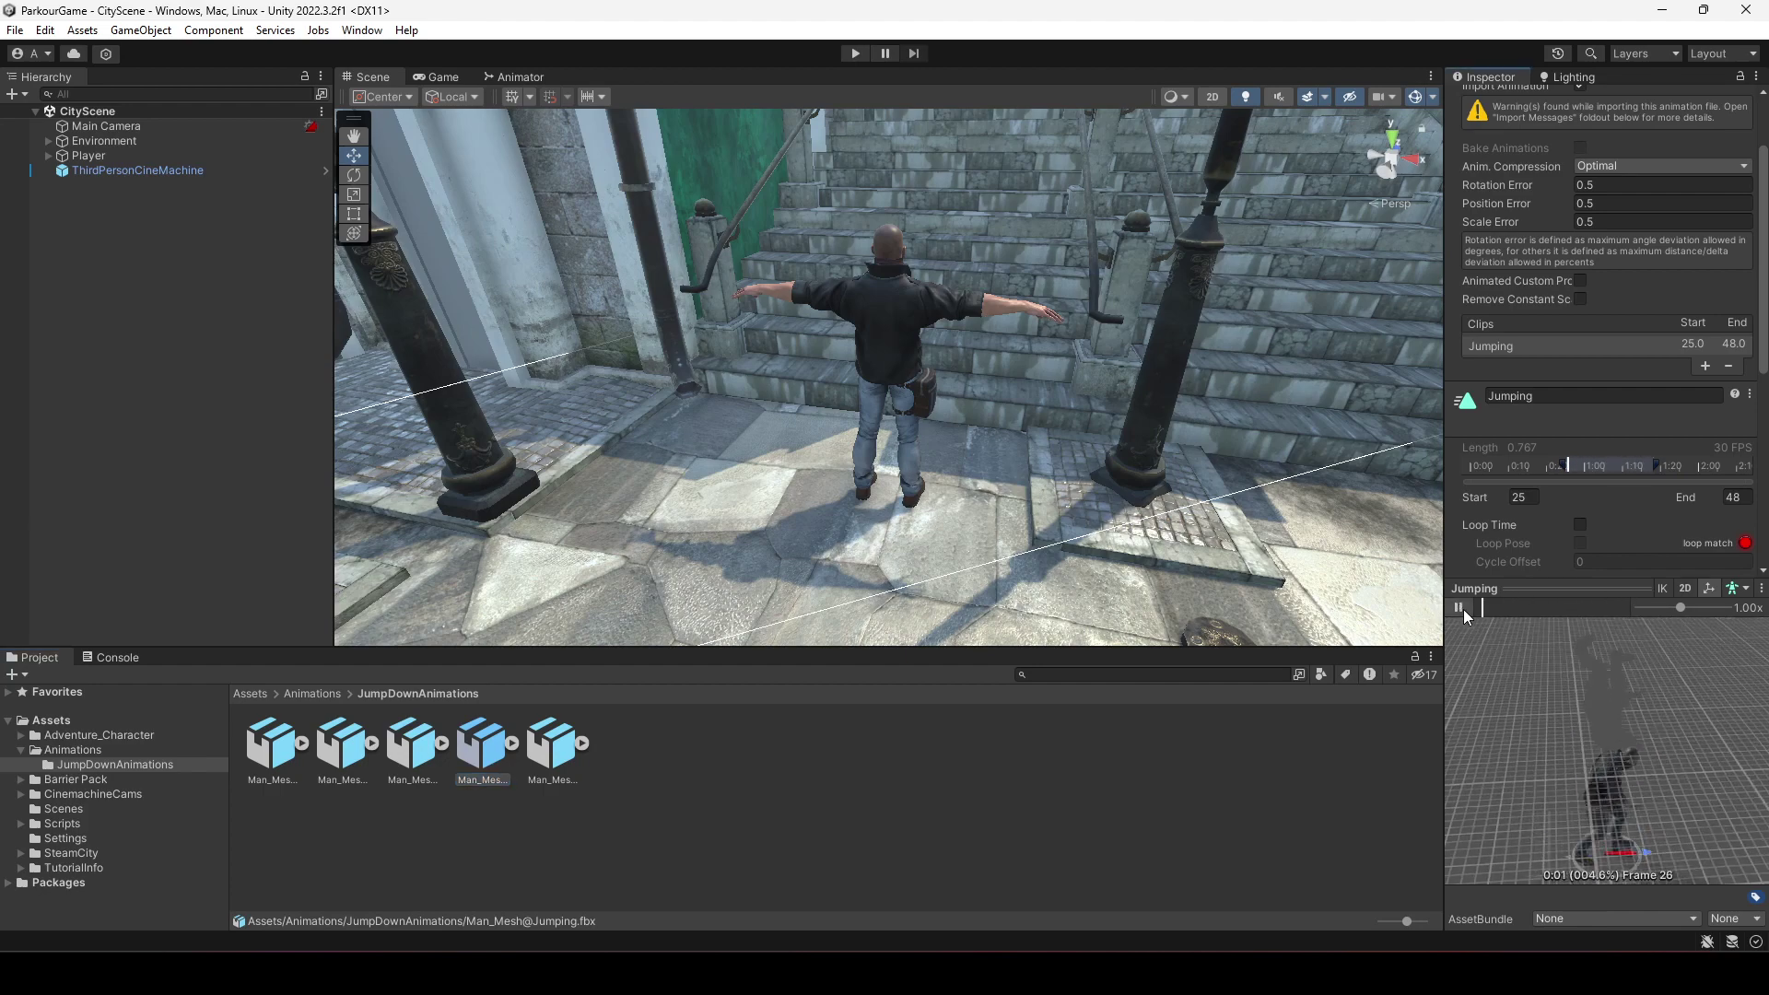
# Look at the Hard Landing clip and play the Falling Idle clip in the animation preview
pyautogui.click(410, 746)
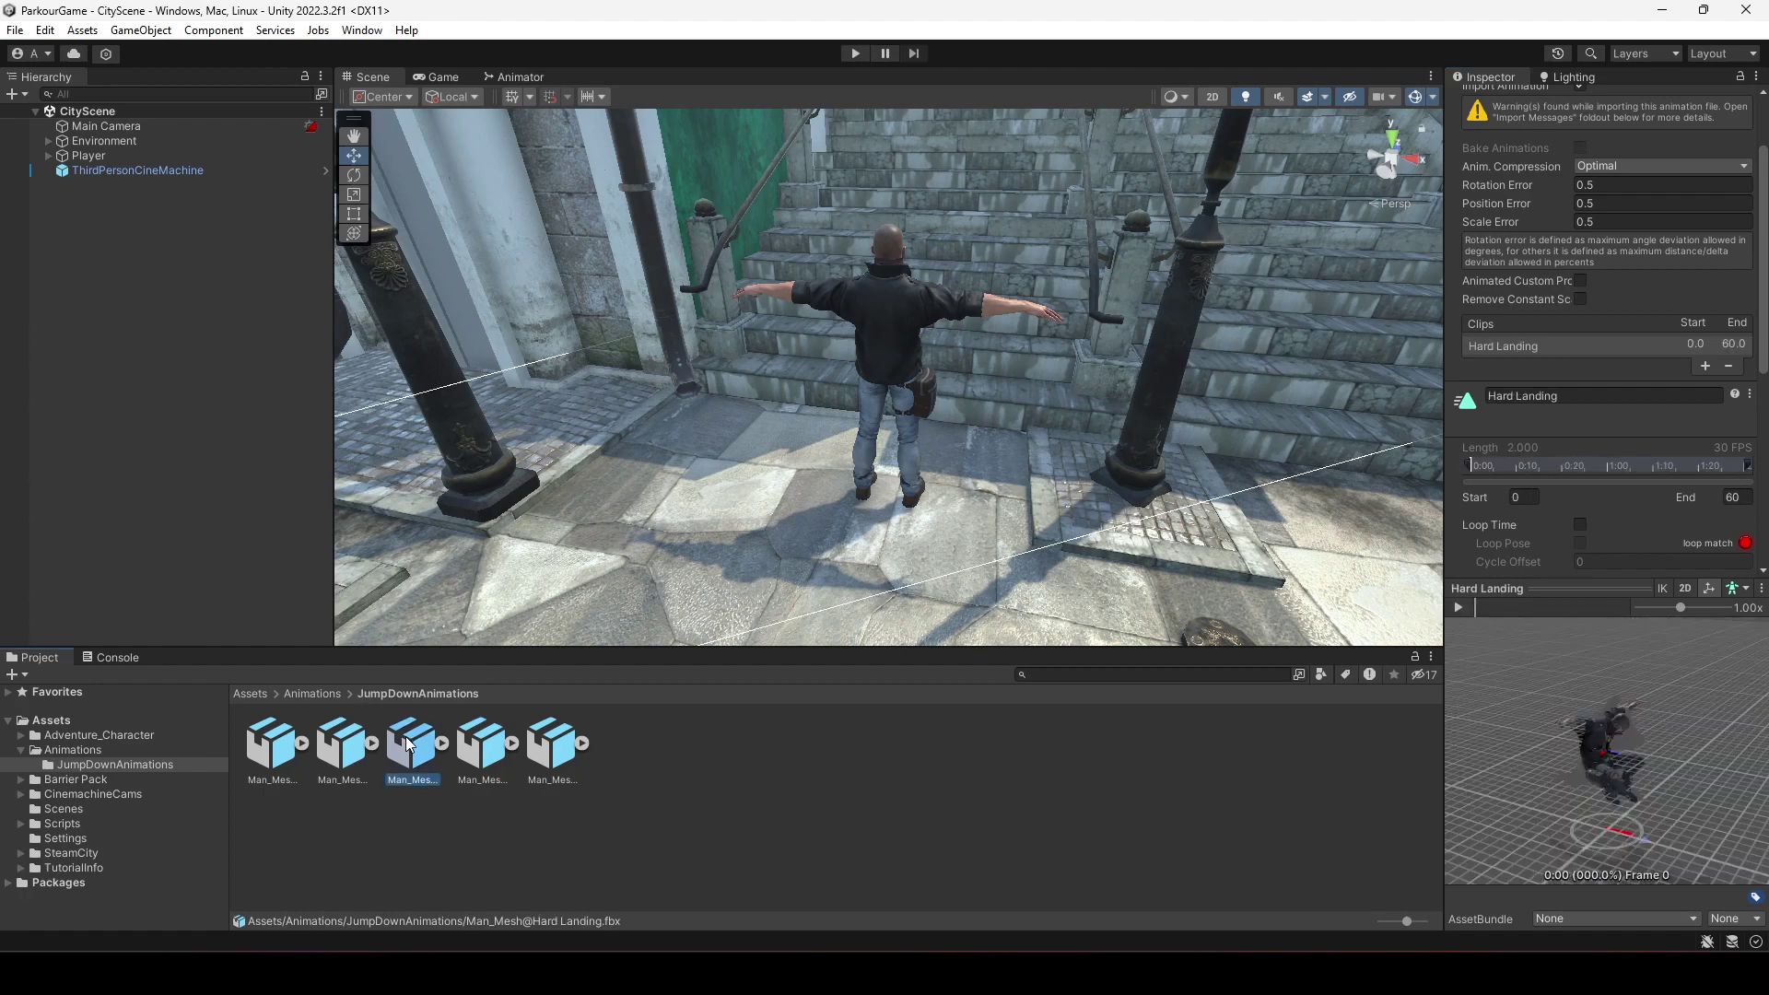
pyautogui.click(344, 734)
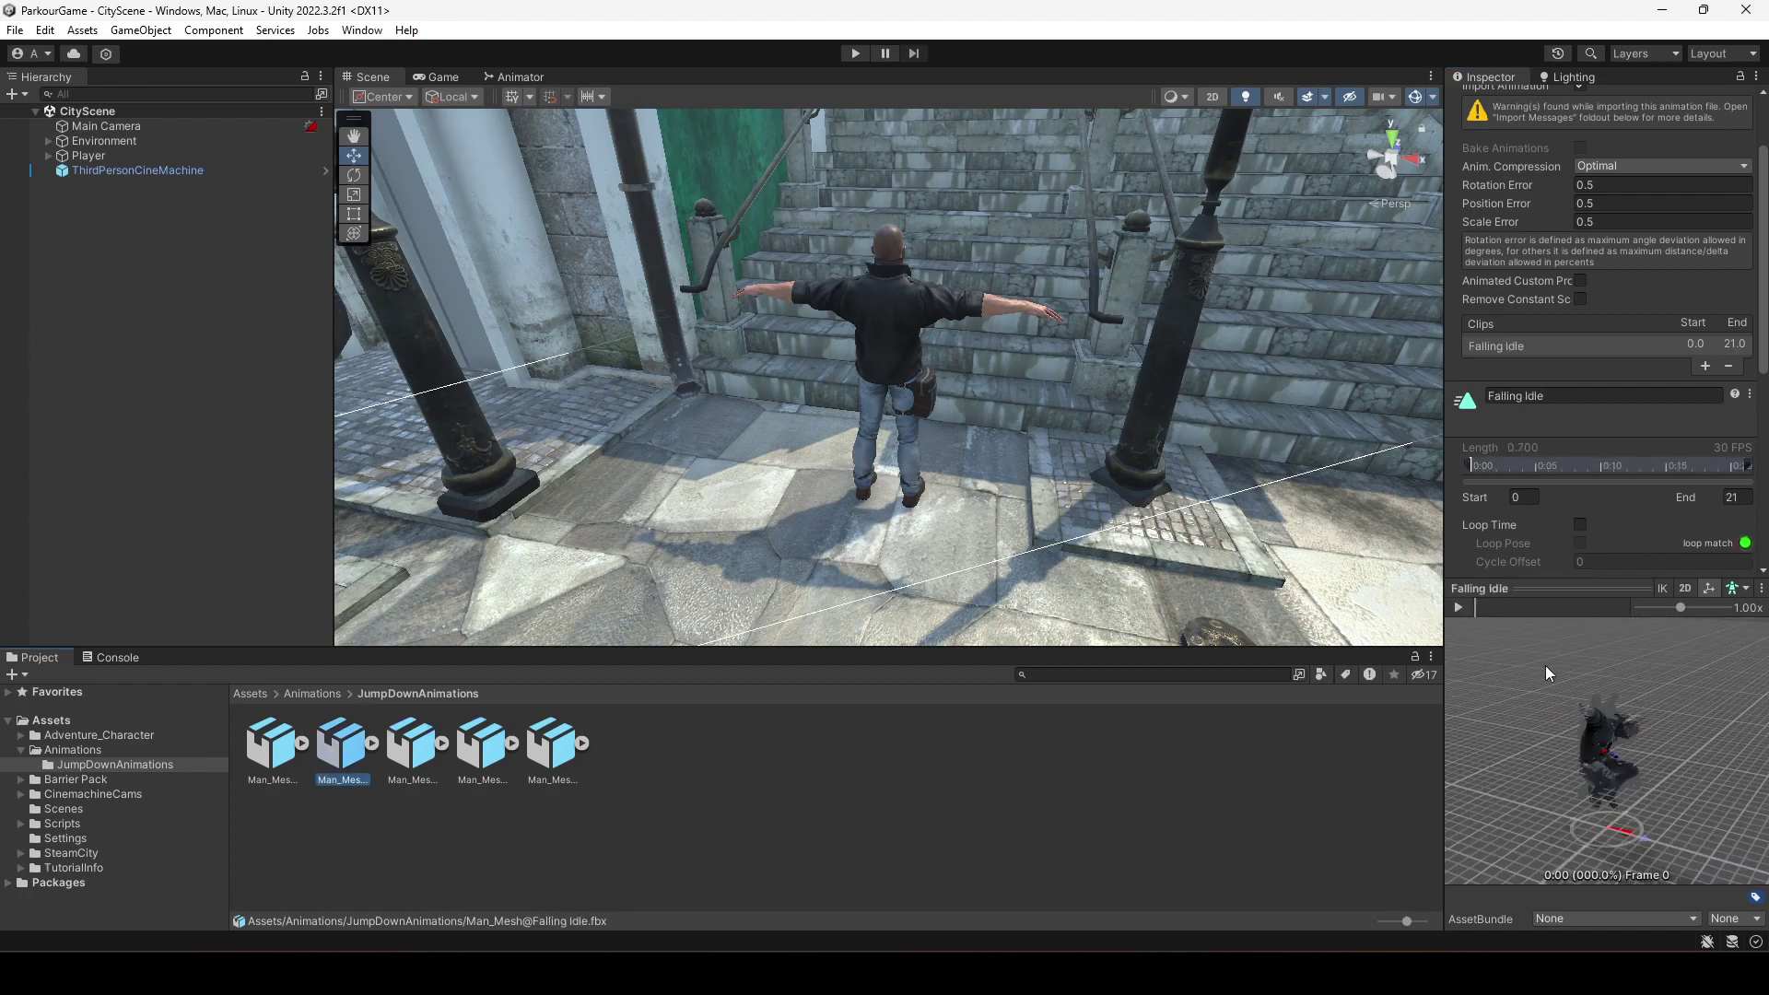
pyautogui.click(1457, 606)
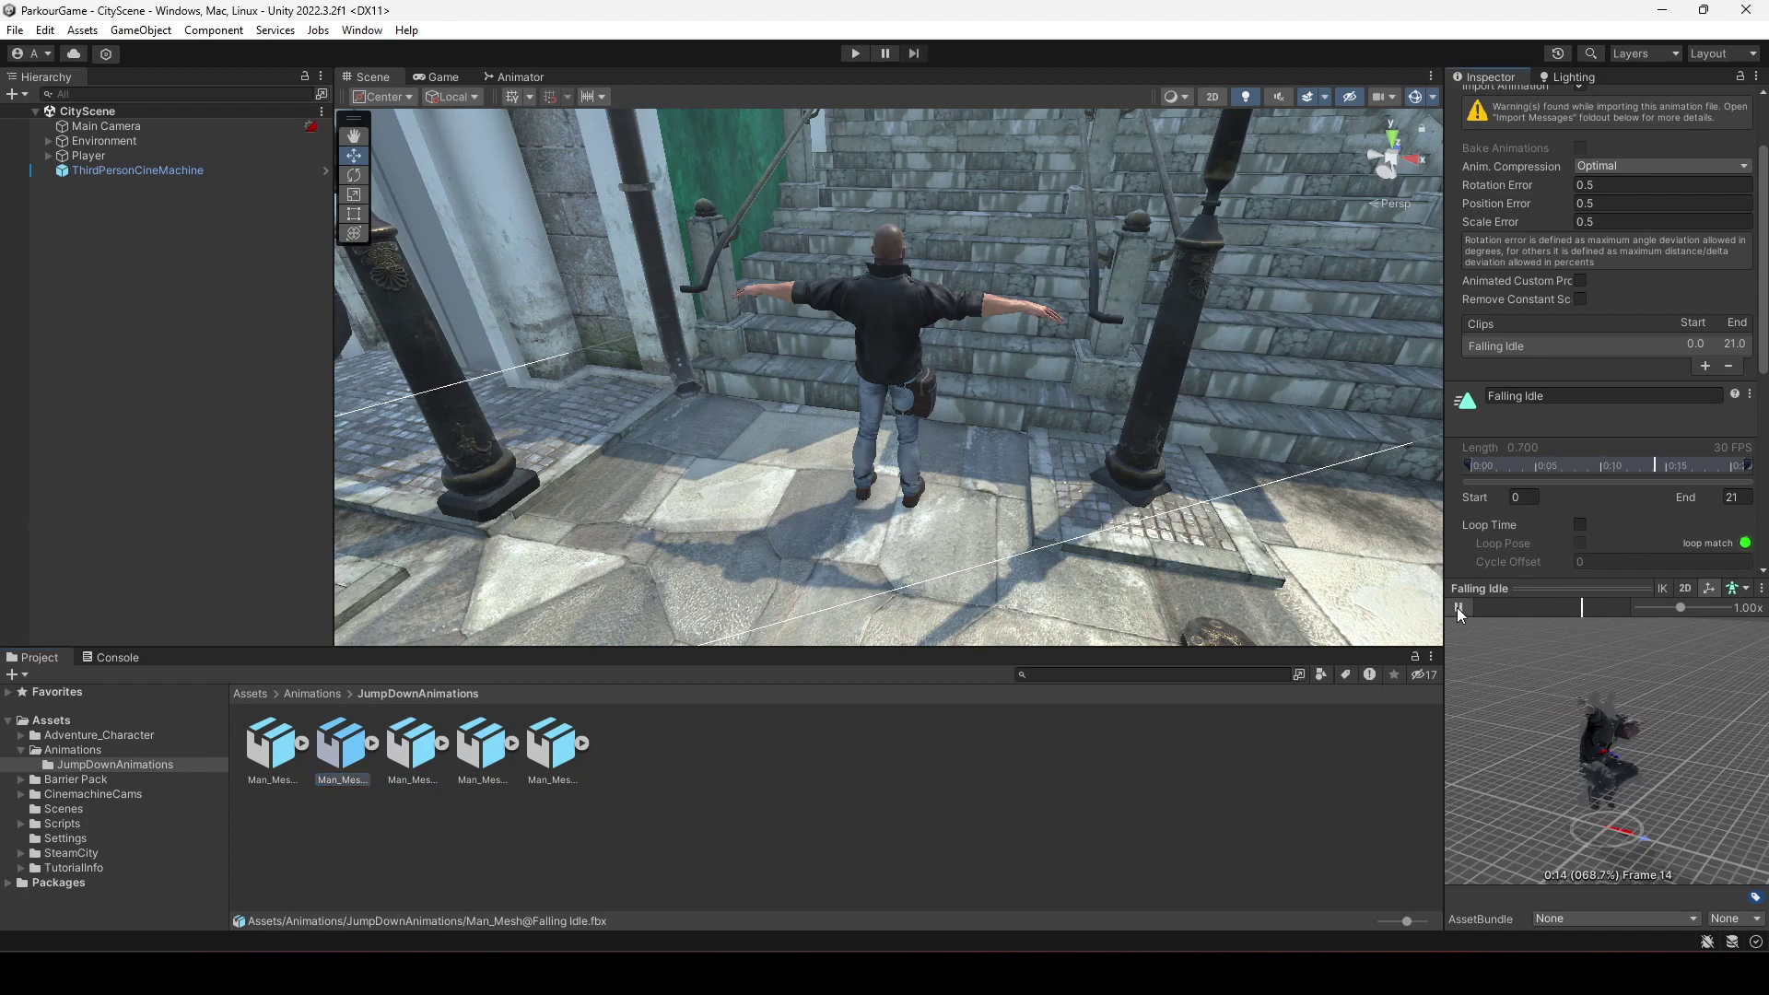
# Enable Loop Time and Loop Pose for Falling Idle, and bake its root rotation and Y position into pose, both based upon Original
pyautogui.scroll(-6, 1633, 379)
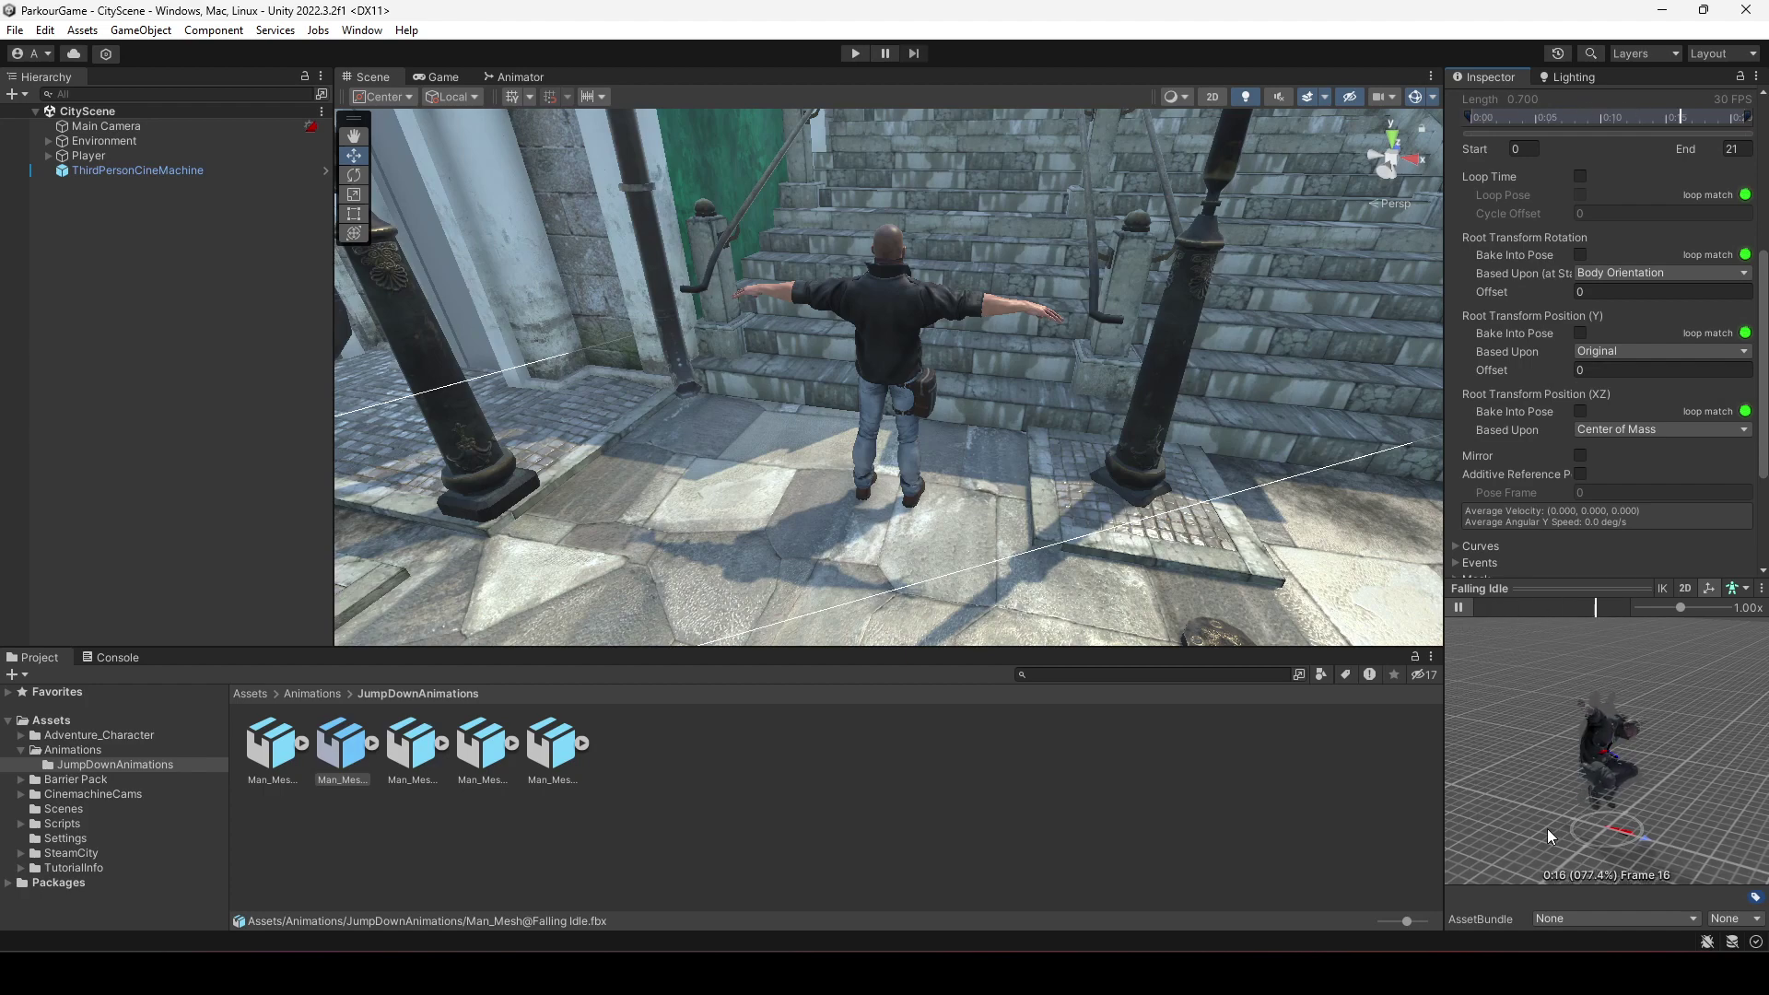
pyautogui.click(1581, 177)
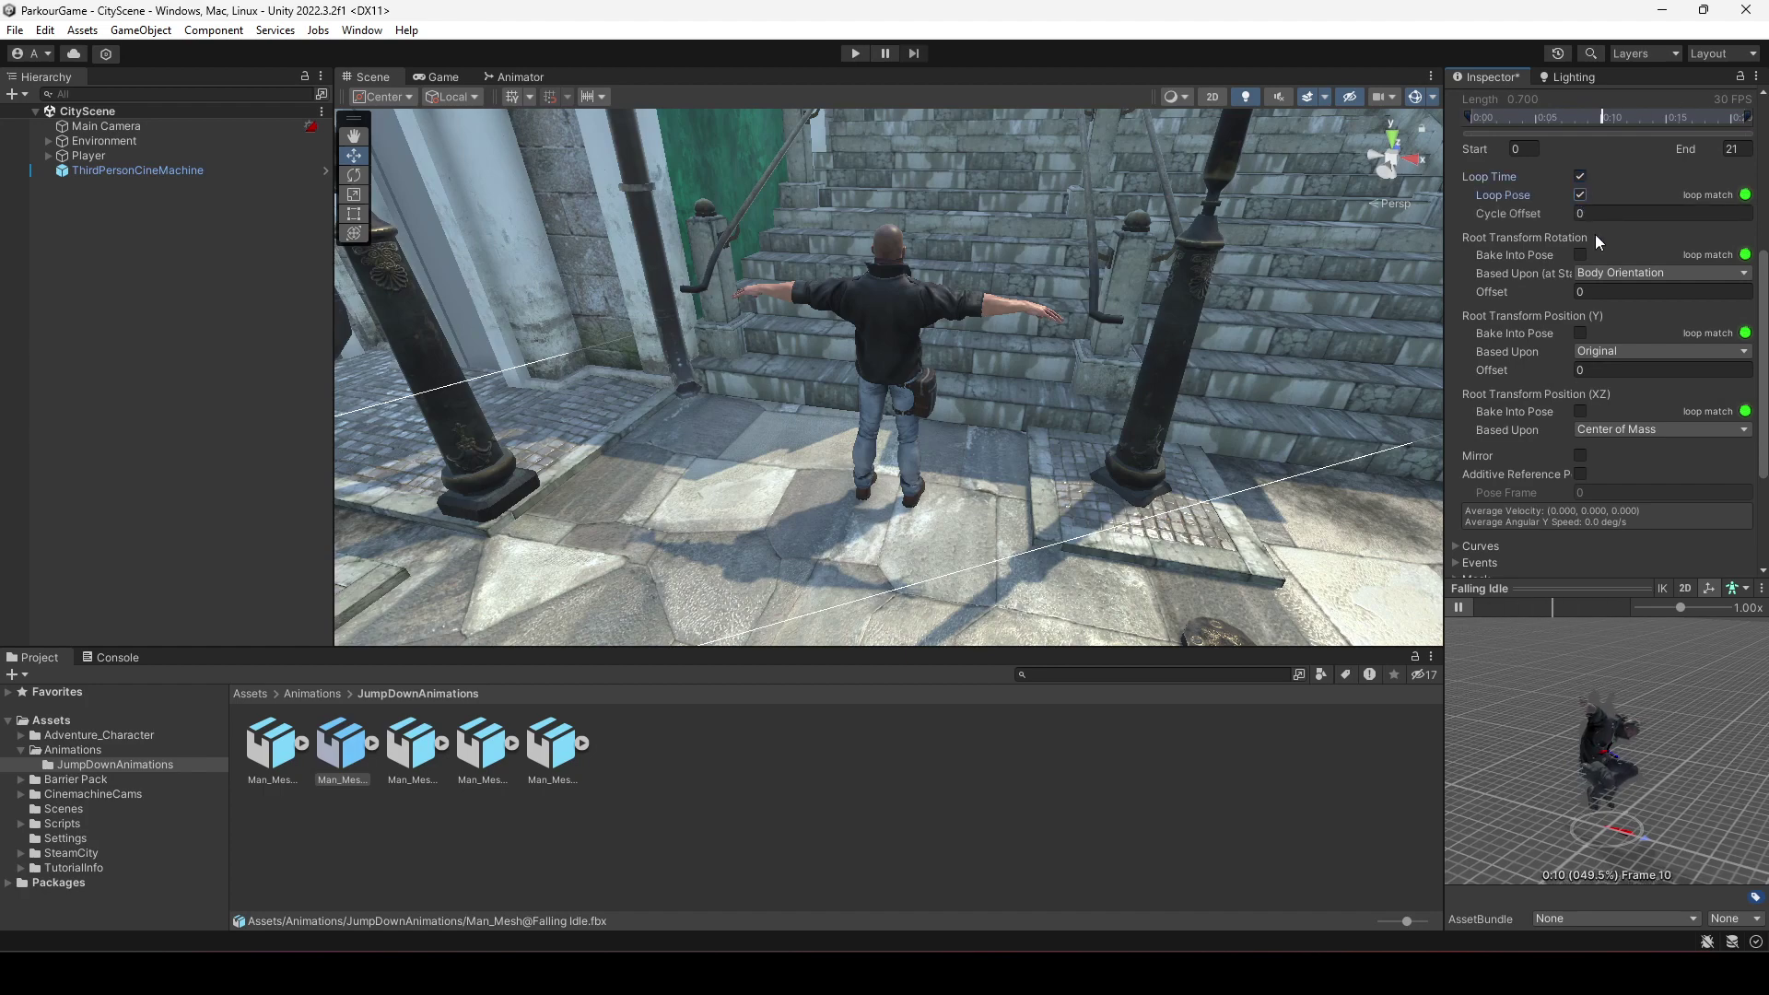
pyautogui.click(1616, 272)
pyautogui.click(1614, 288)
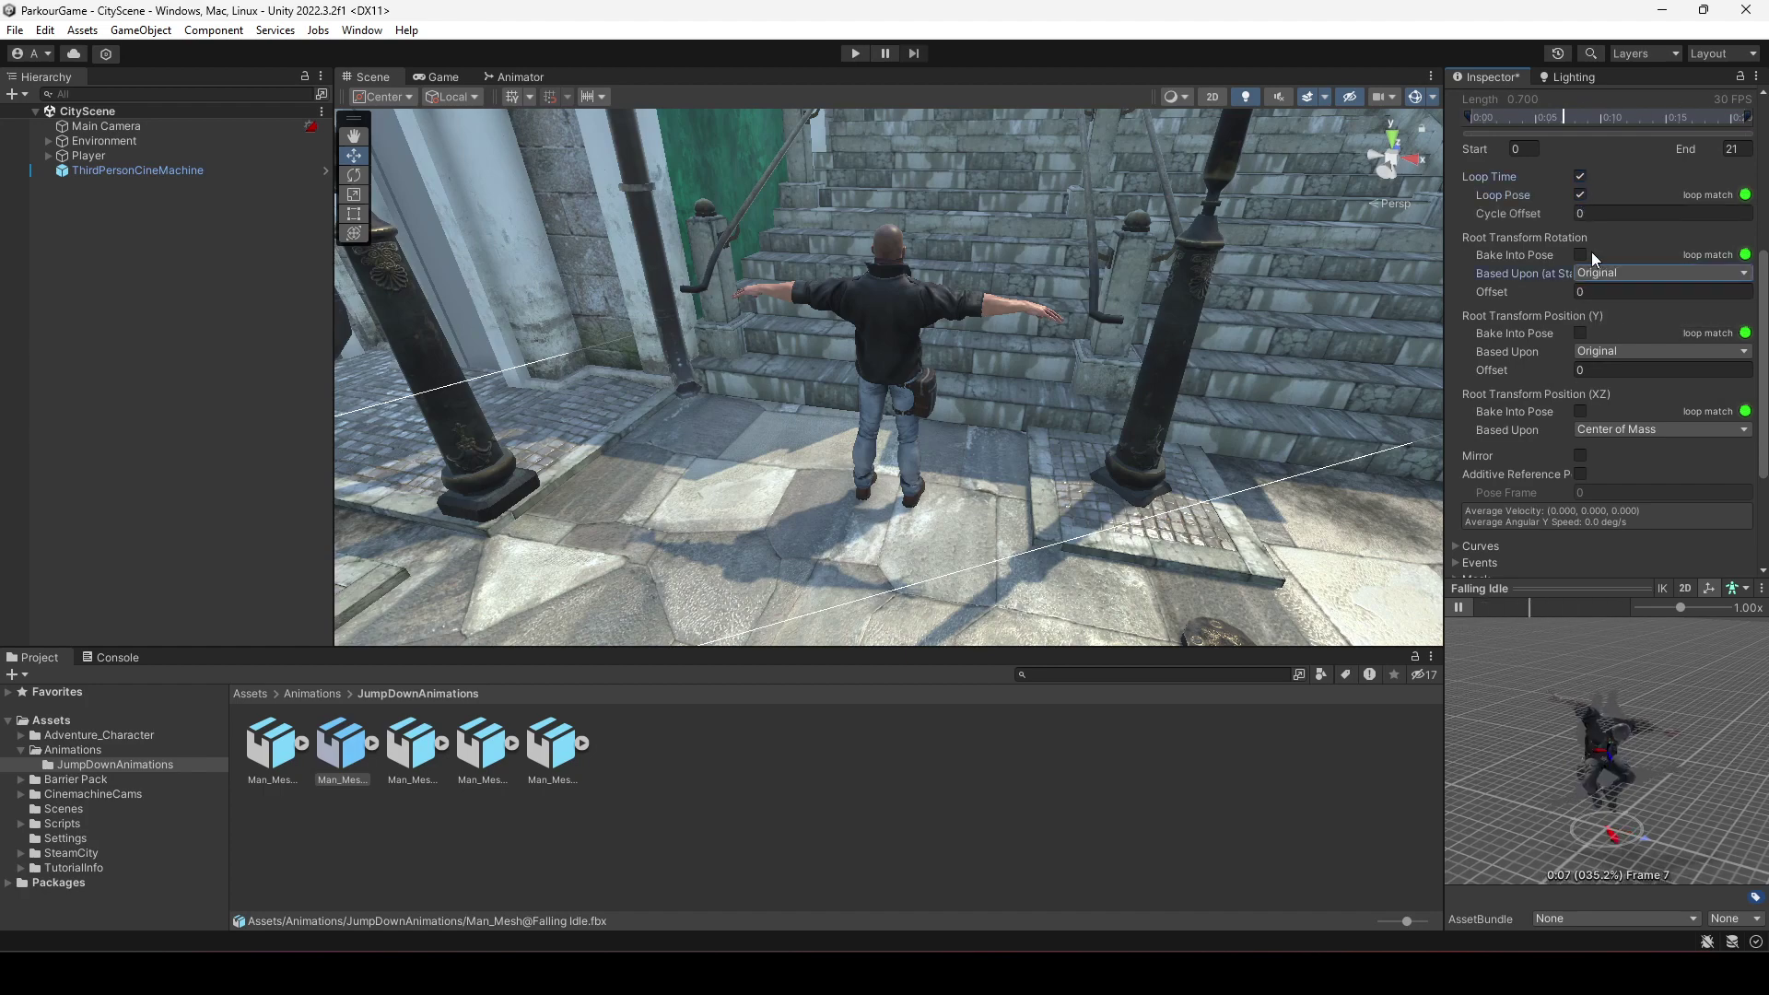
pyautogui.click(1582, 255)
pyautogui.click(1582, 333)
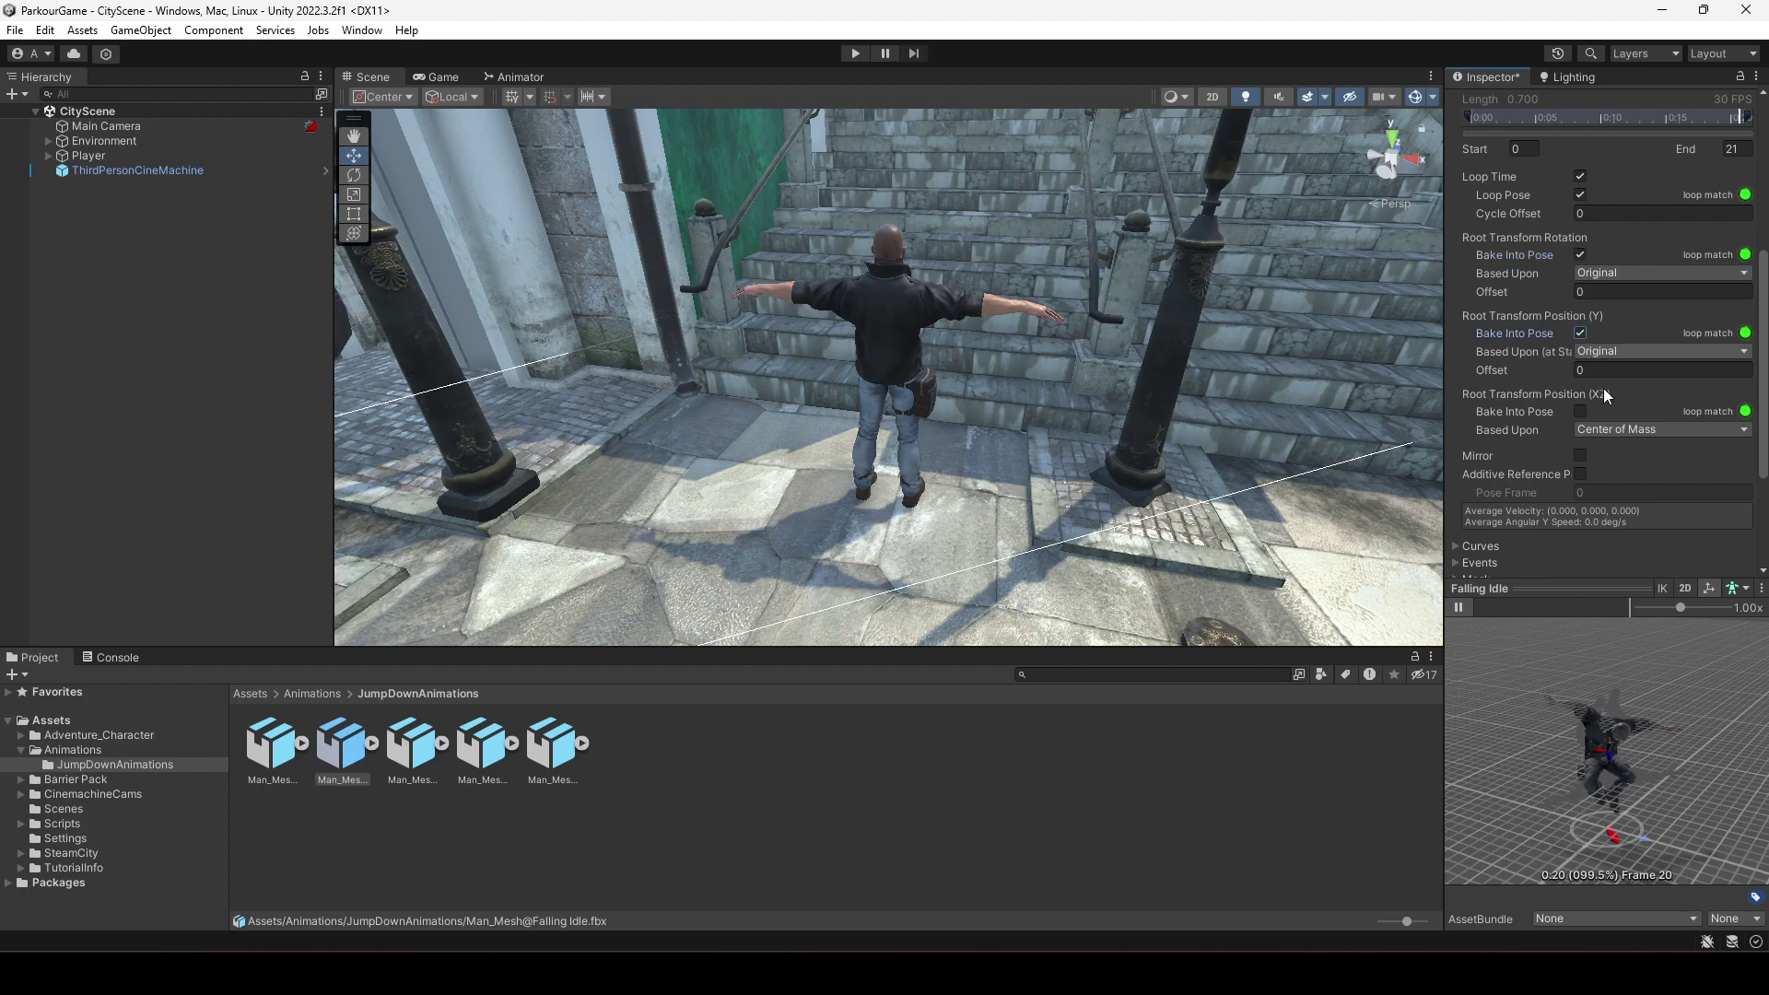
# Bake Falling Idle's root XZ position into pose based upon Original, apply the import settings and deselect the asset
pyautogui.click(1618, 430)
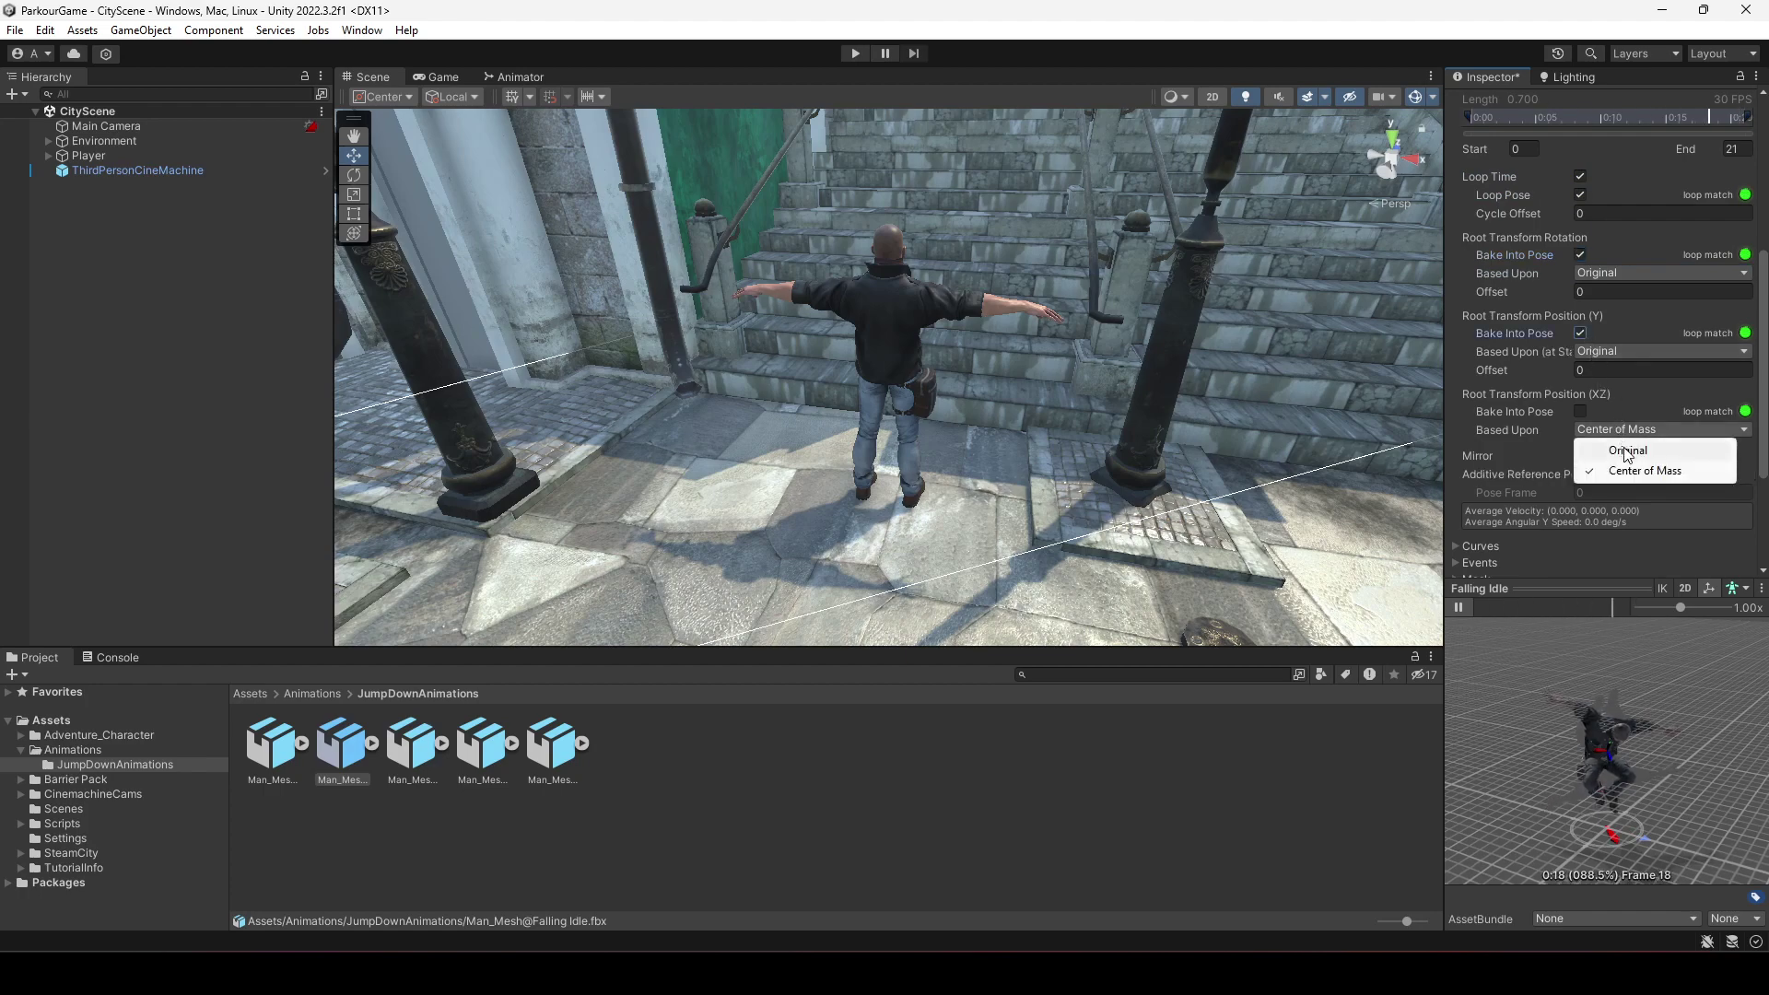
pyautogui.click(1628, 450)
pyautogui.click(1582, 411)
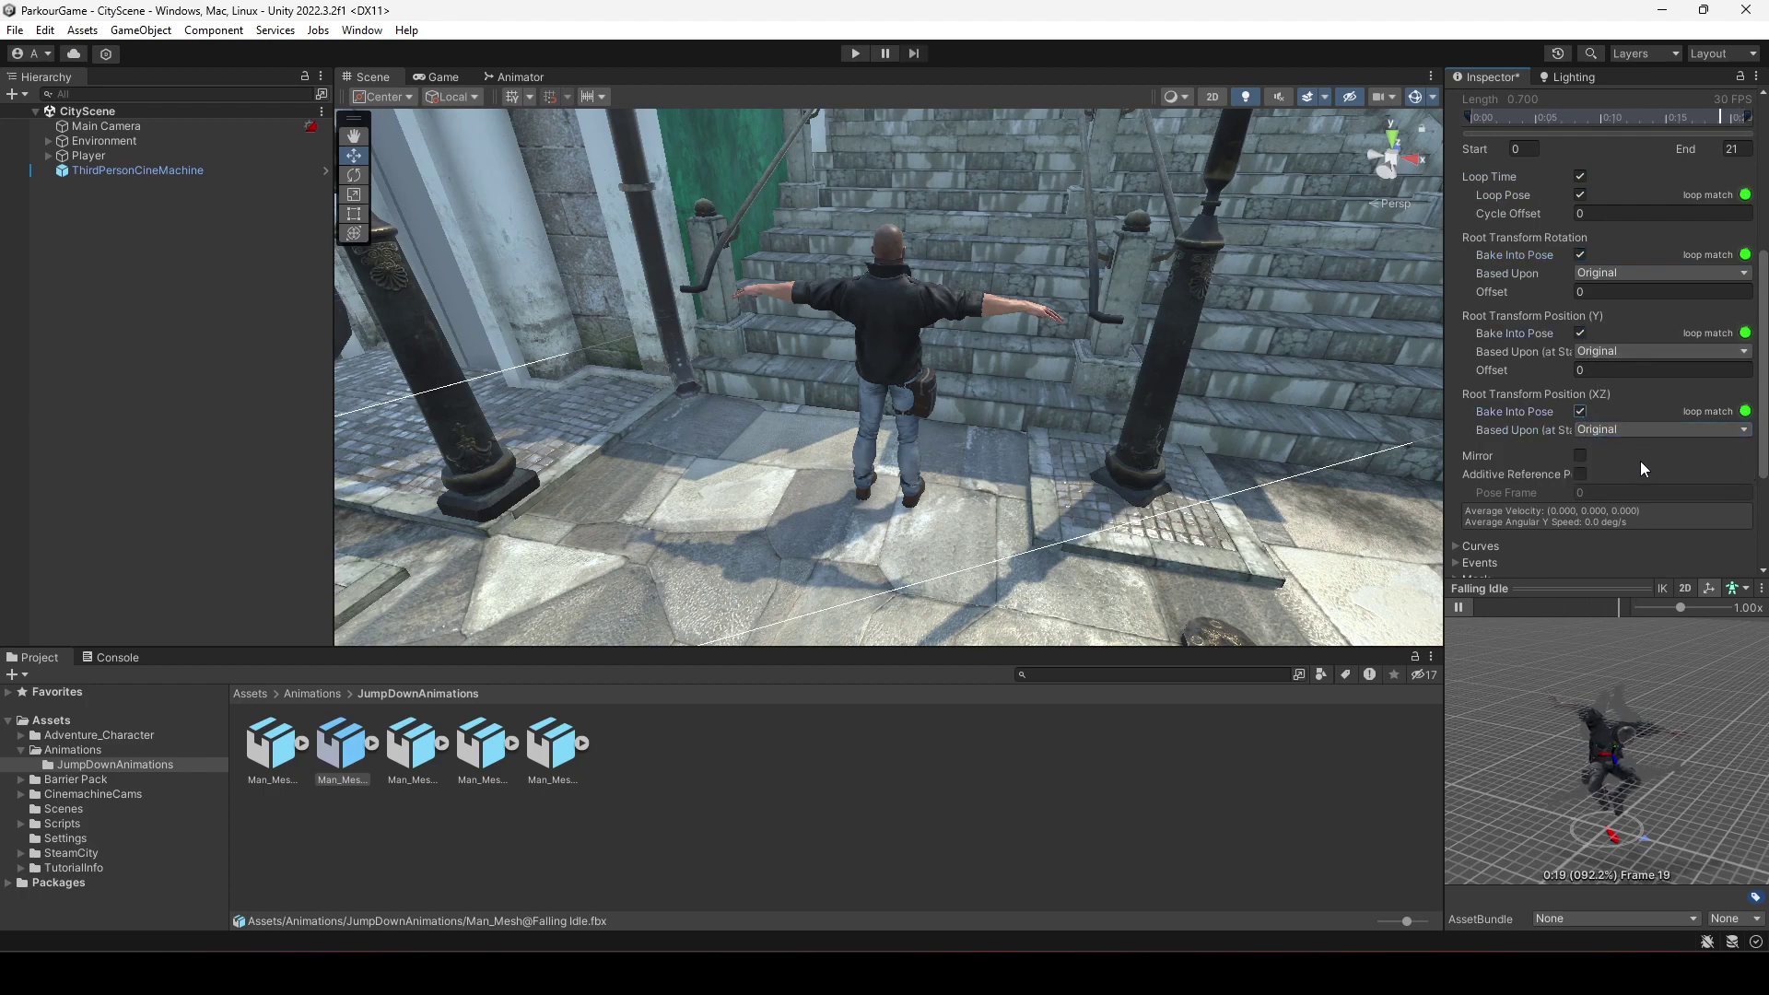
pyautogui.scroll(-4, 1644, 469)
pyautogui.click(1734, 439)
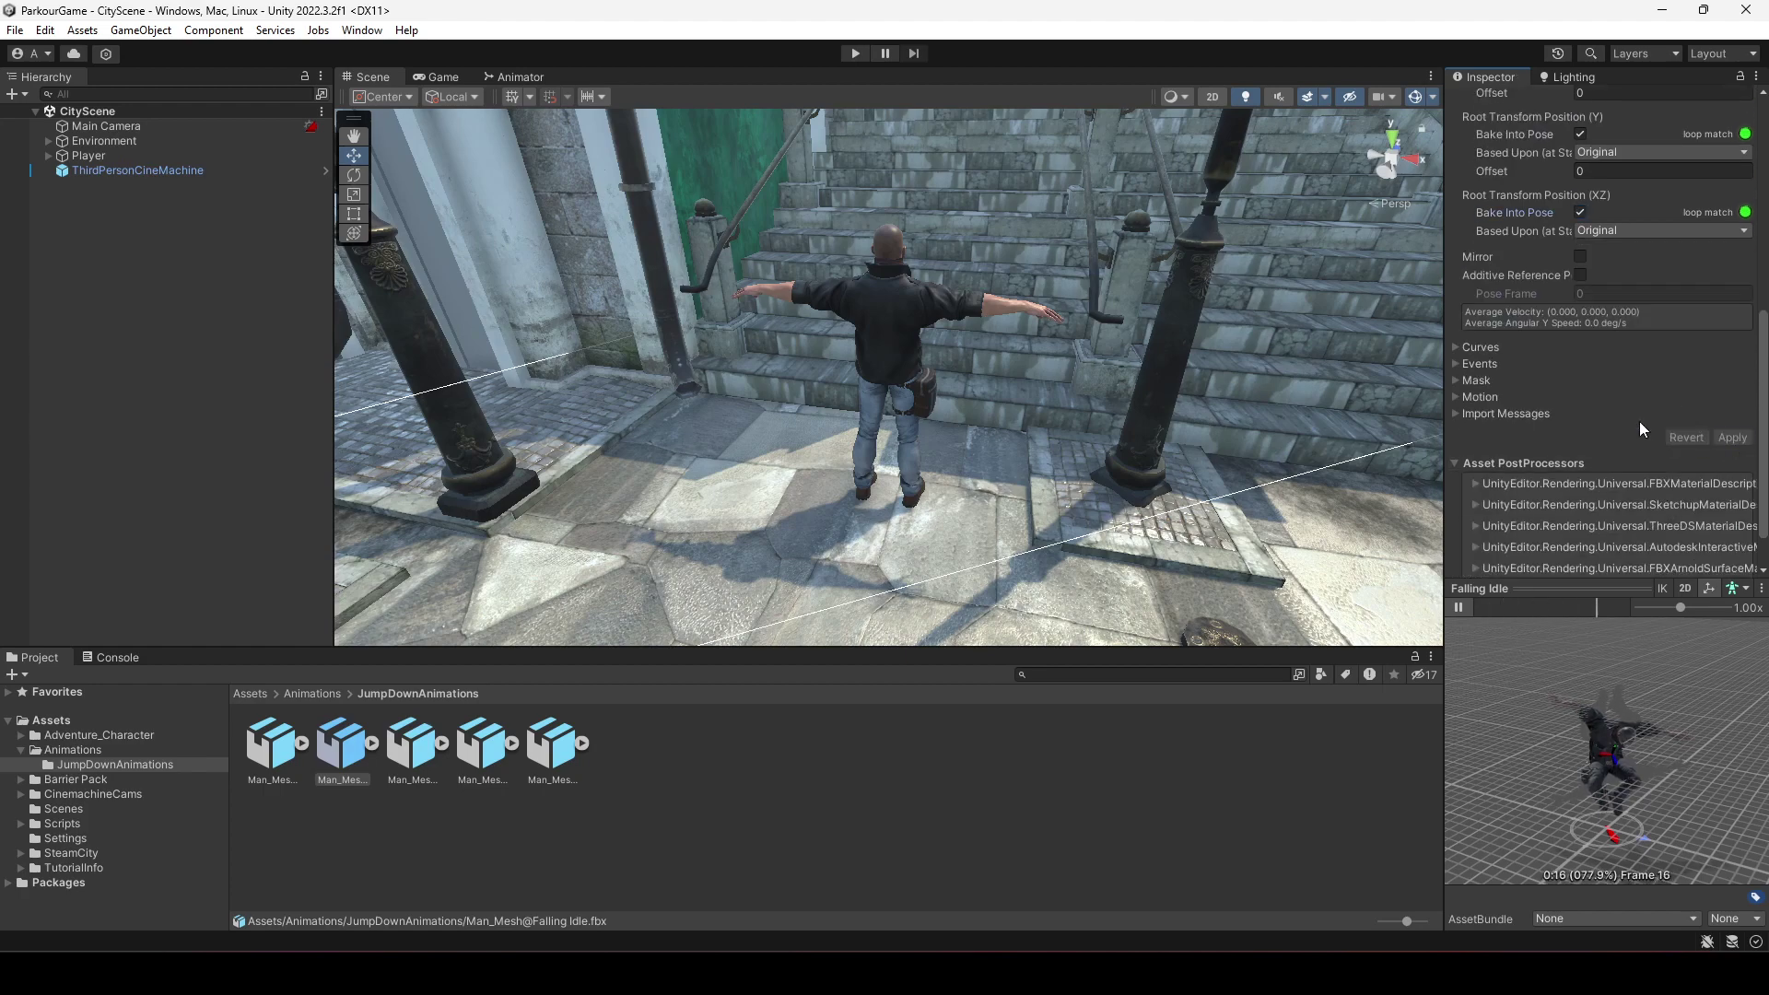
pyautogui.scroll(5, 1639, 422)
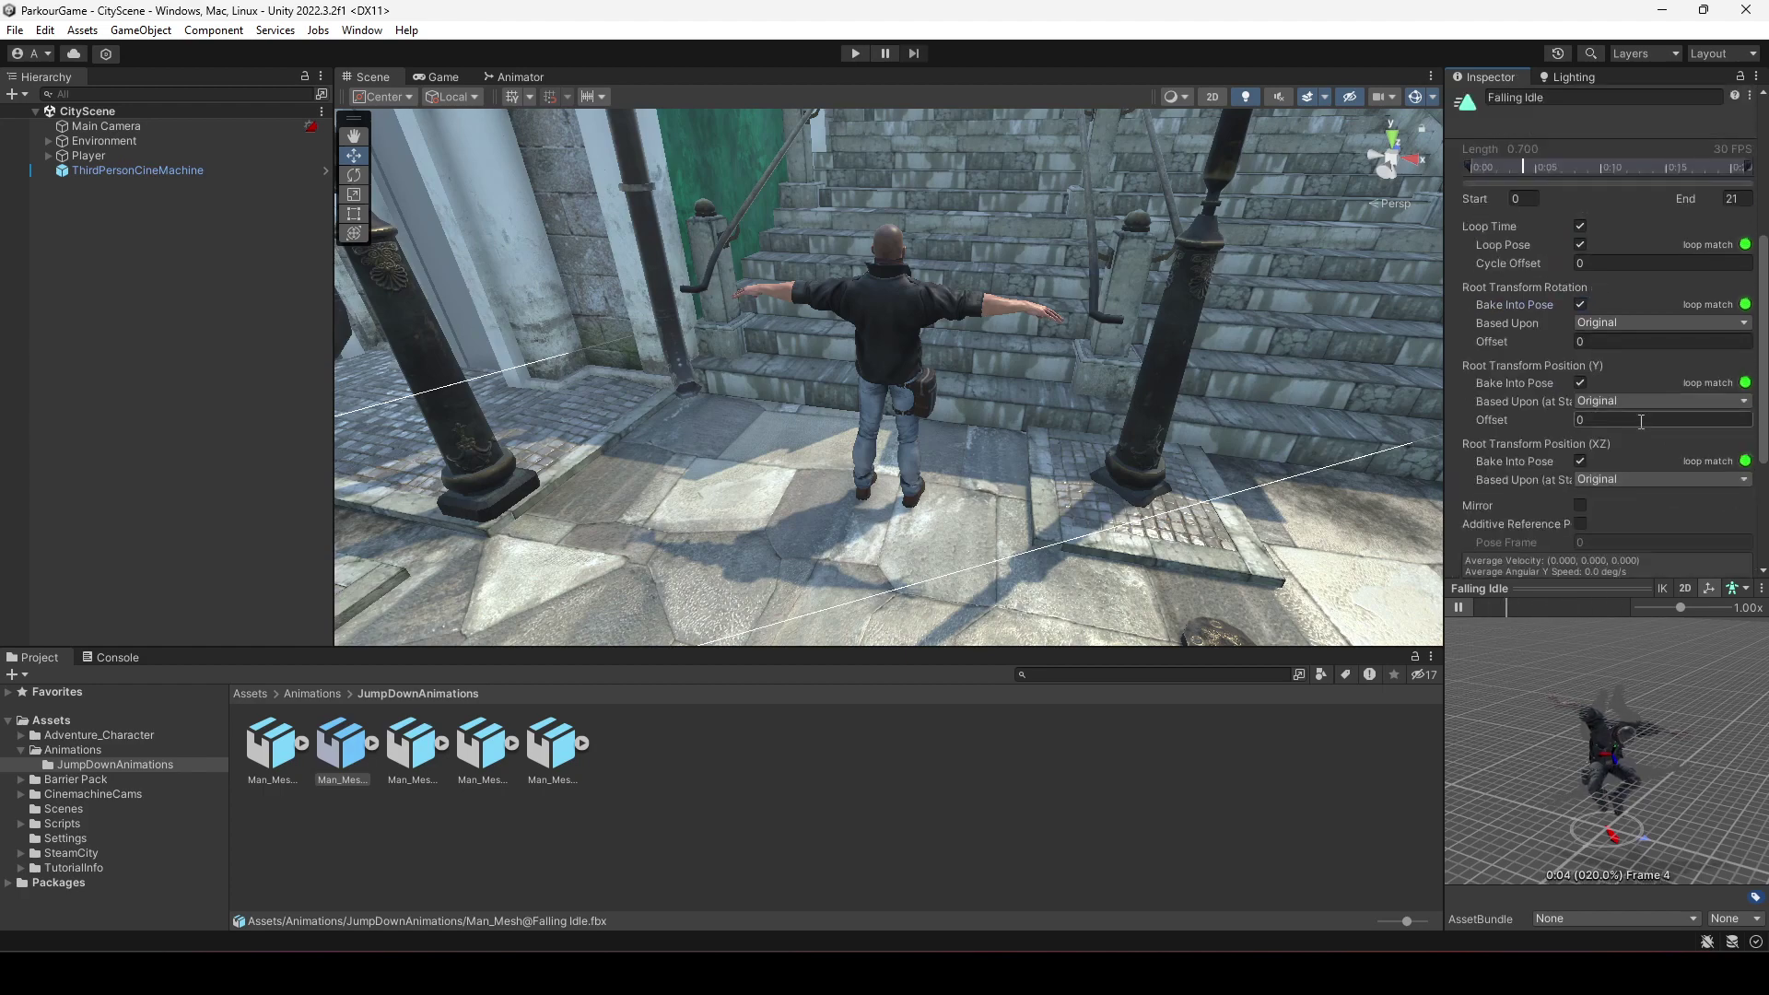
pyautogui.click(678, 770)
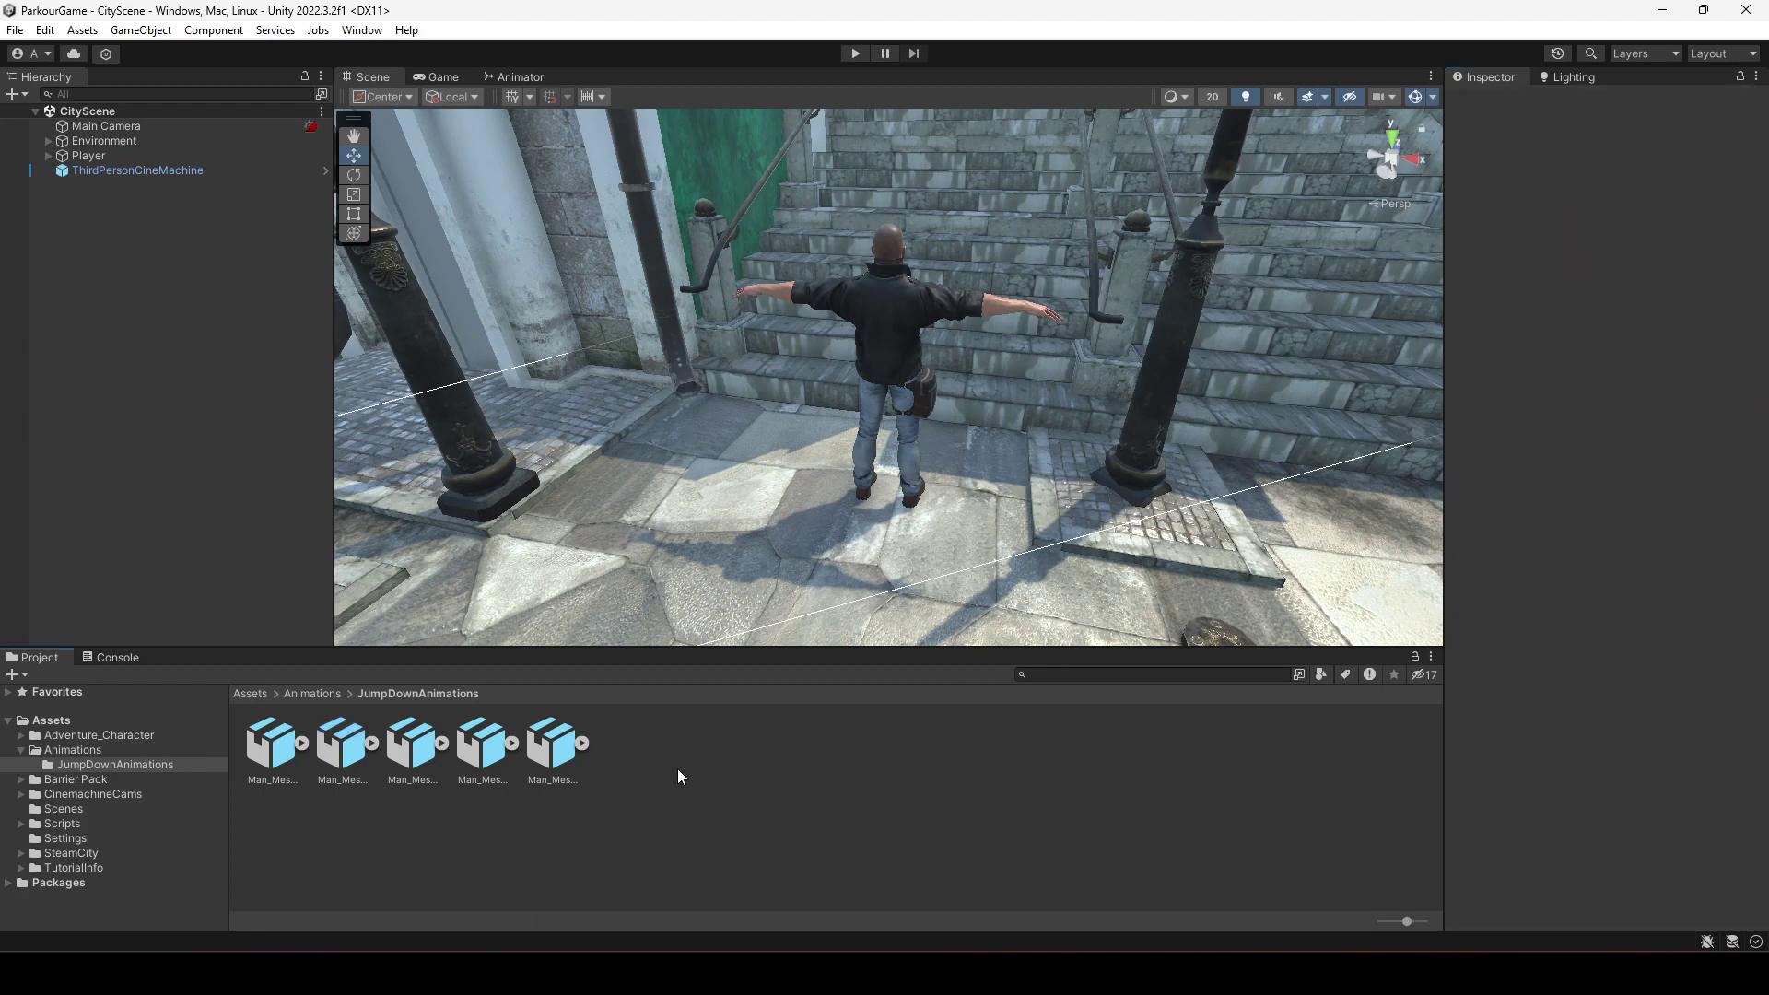
# Scrub through the Fall A Land To Standing Idle 01 clip in the animation preview to find where the landing ends
pyautogui.click(273, 764)
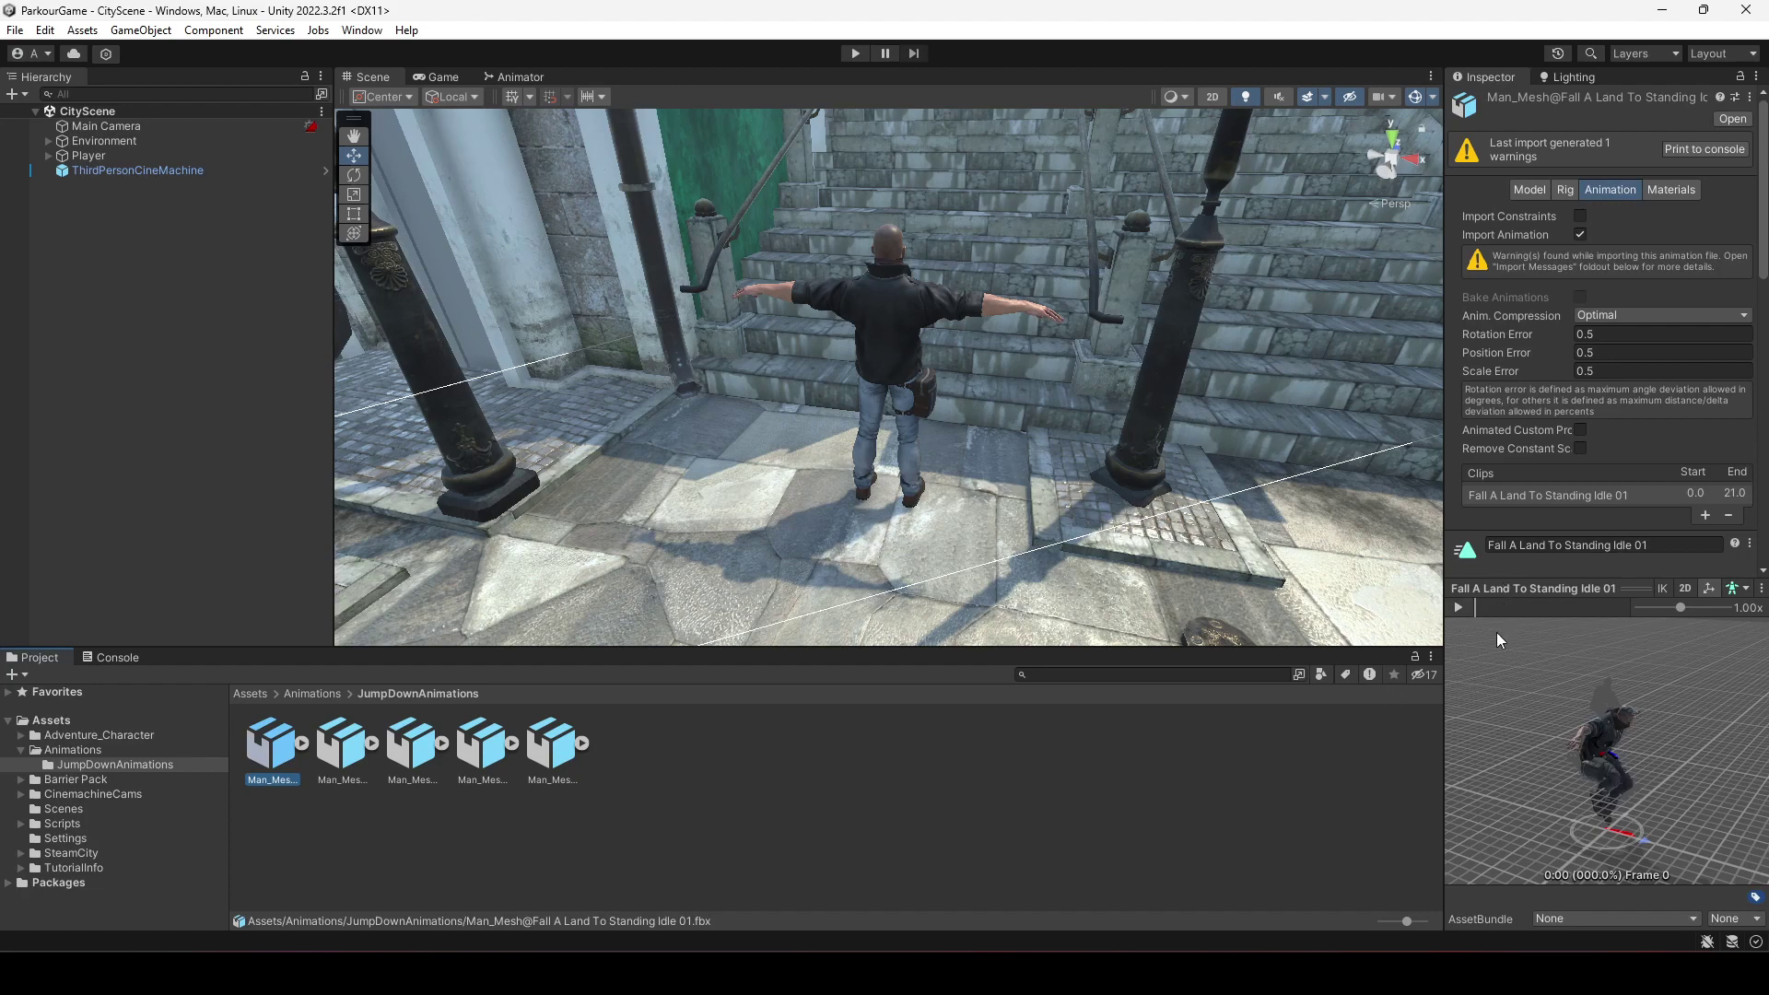
pyautogui.click(1478, 613)
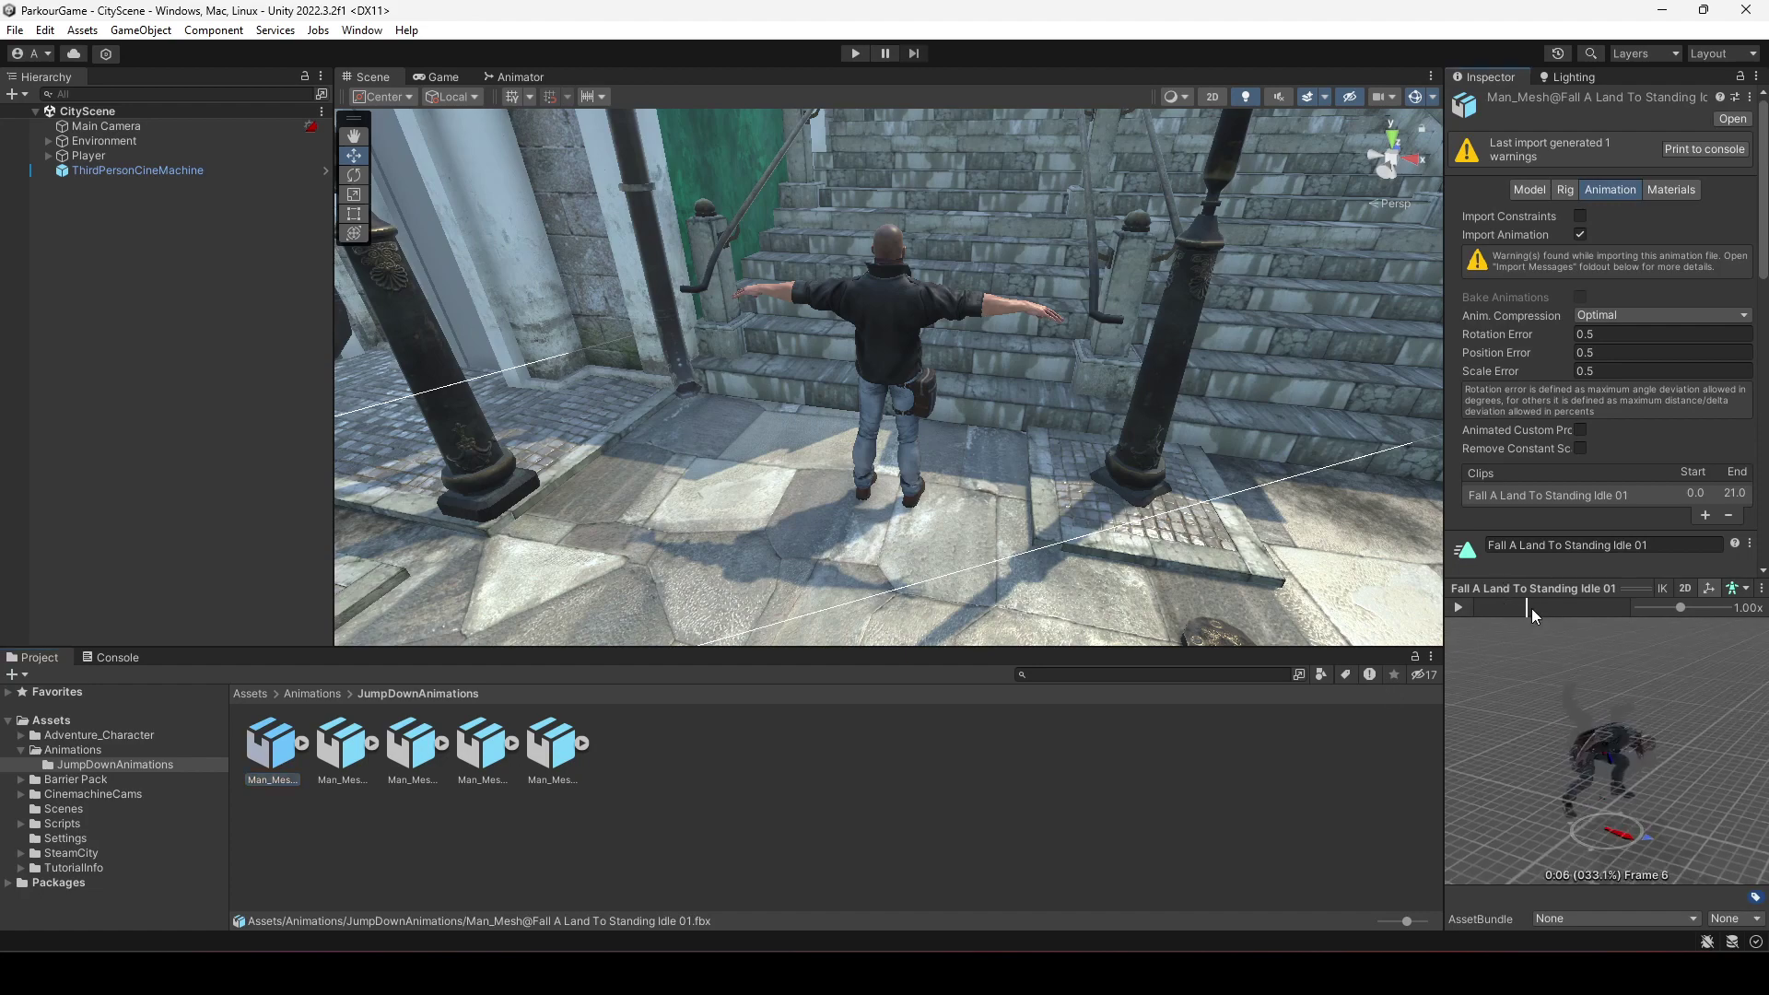
pyautogui.moveTo(1472, 604); pyautogui.dragTo(1624, 628)
pyautogui.click(1479, 614)
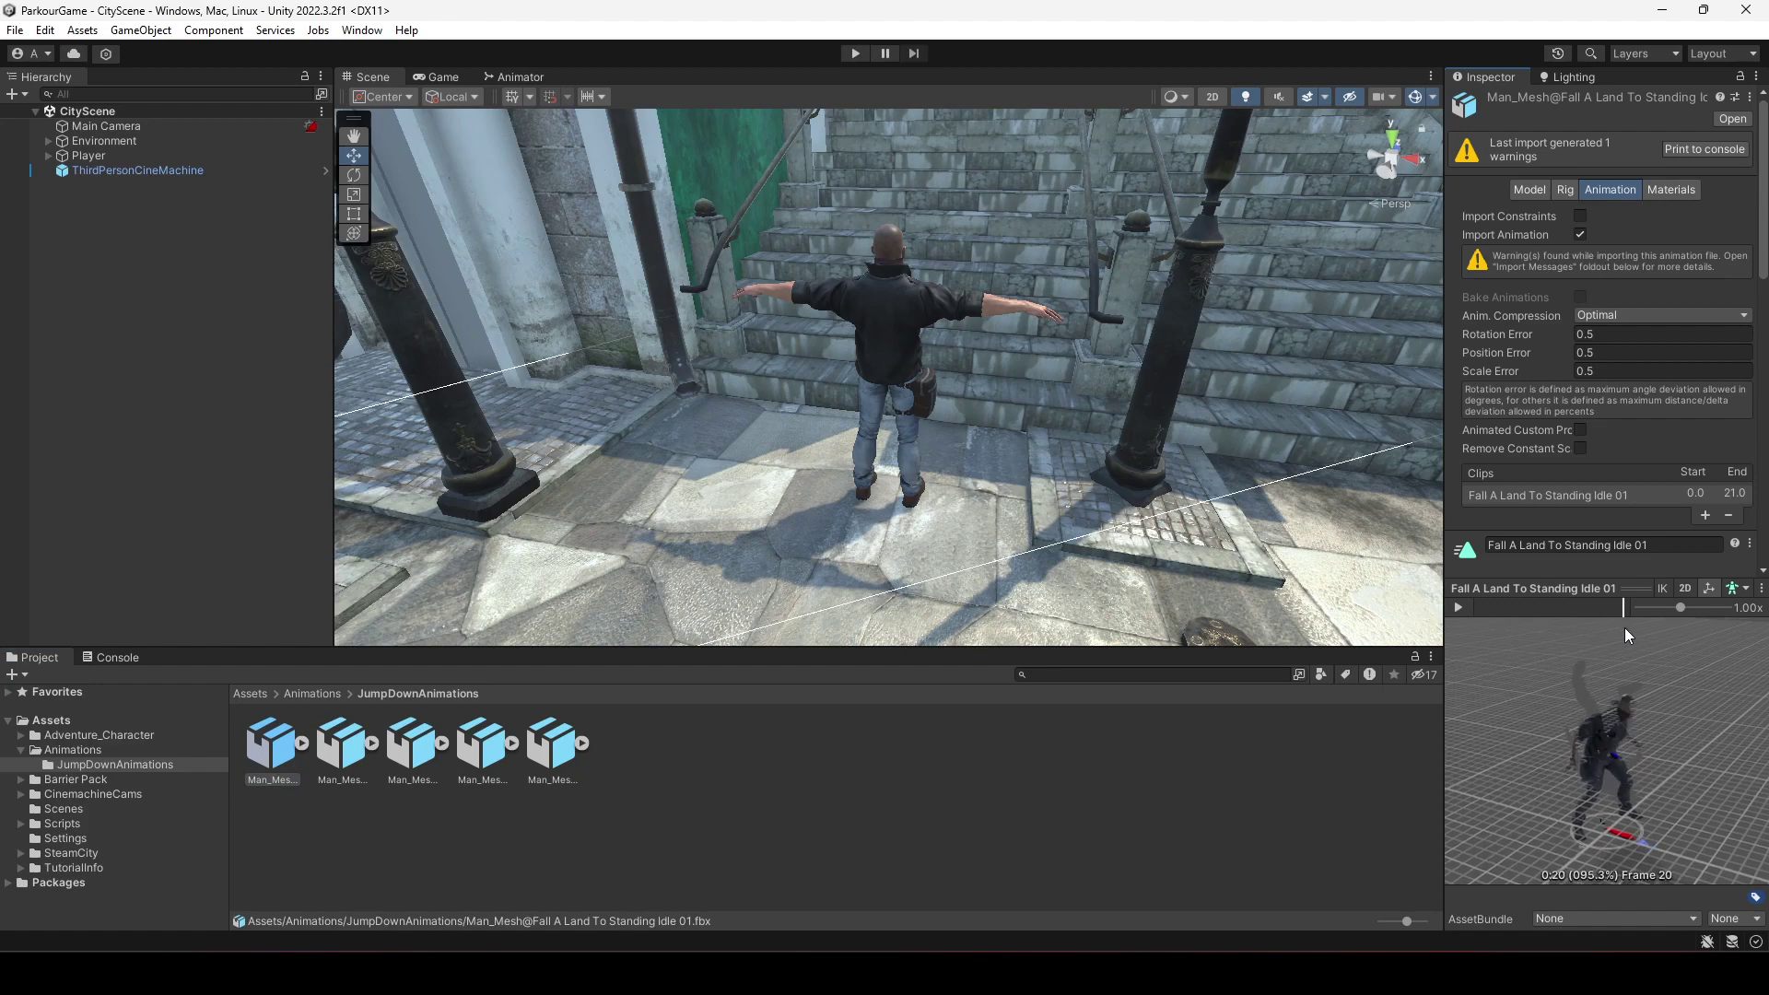
pyautogui.moveTo(1471, 615); pyautogui.dragTo(1546, 623)
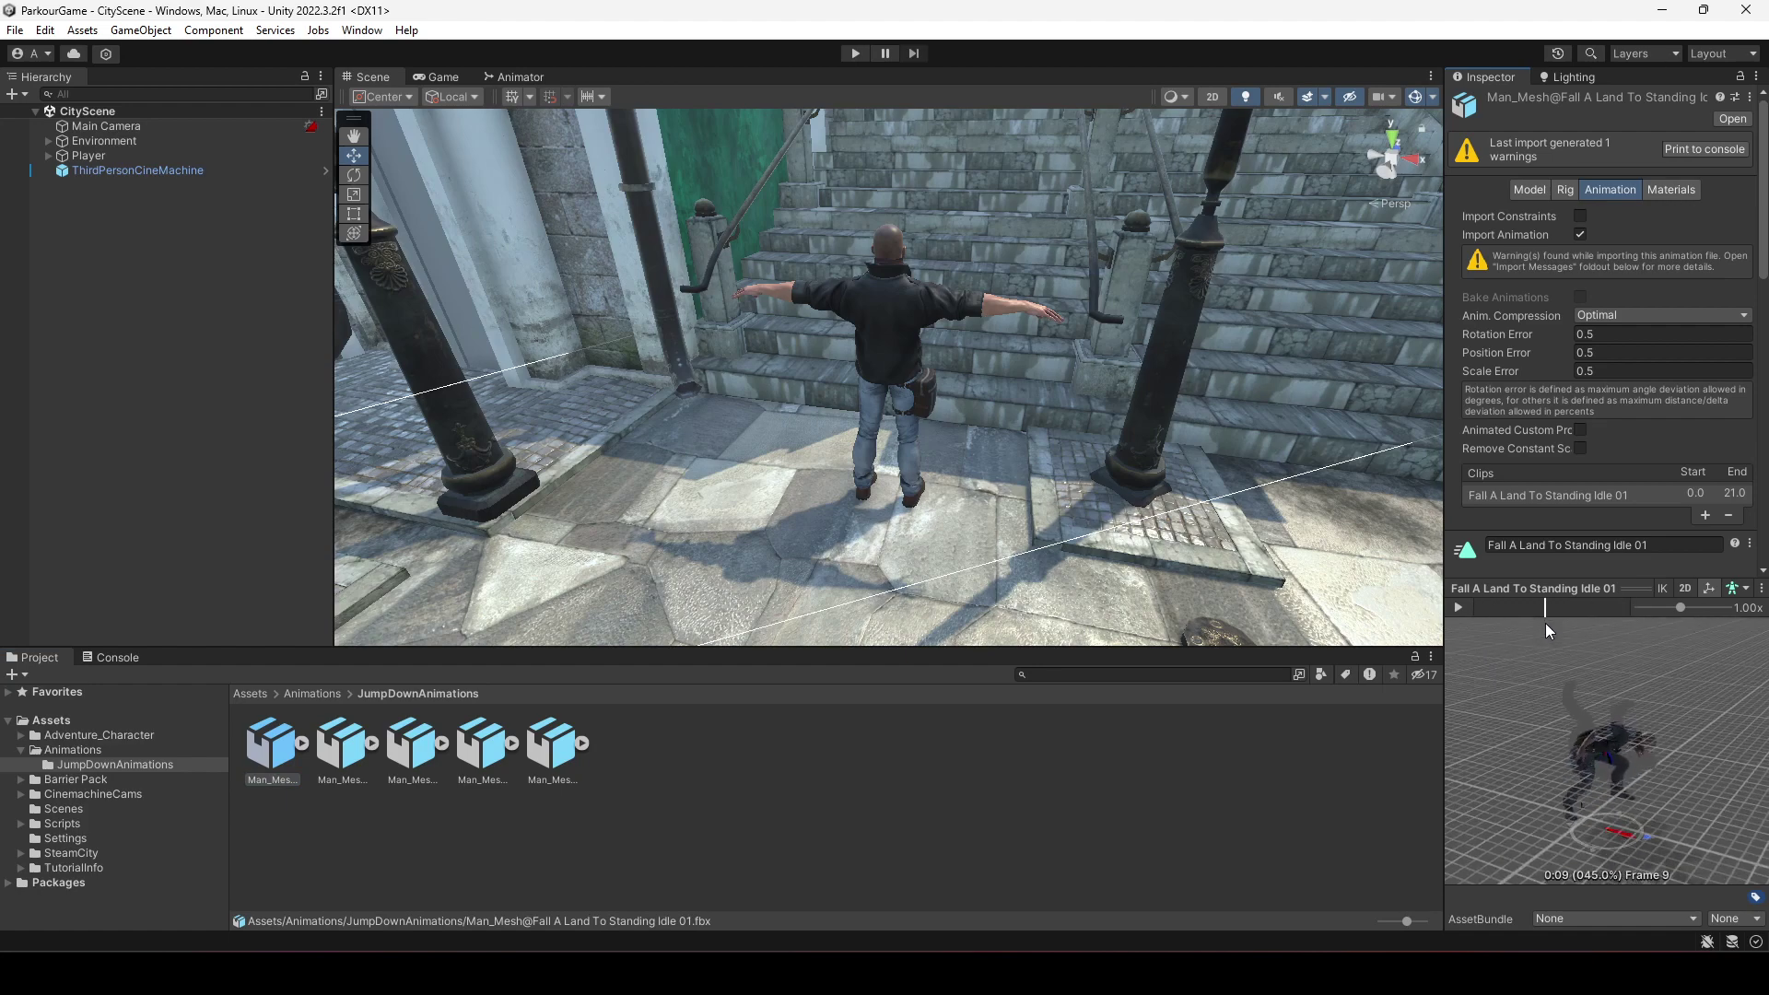
# Trim the Fall A Land To Standing Idle 01 clip to end at frame 17, checking the end pose in the preview
pyautogui.scroll(-8, 1638, 333)
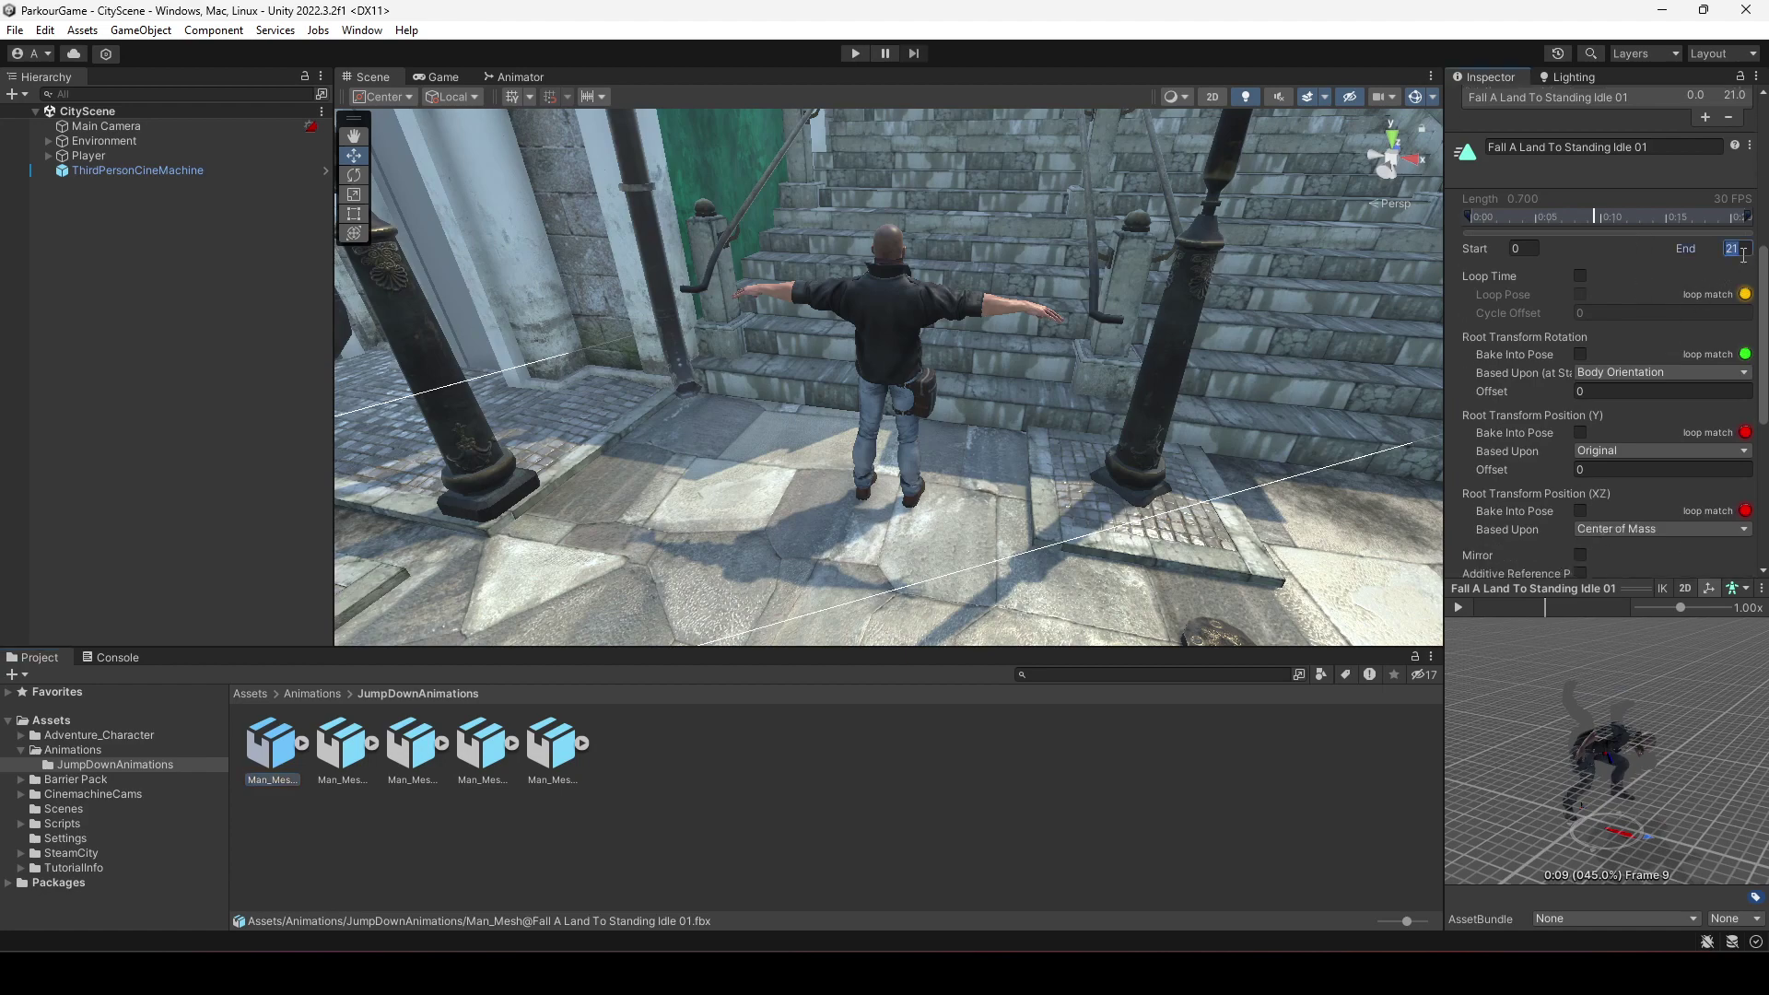
pyautogui.write('17')
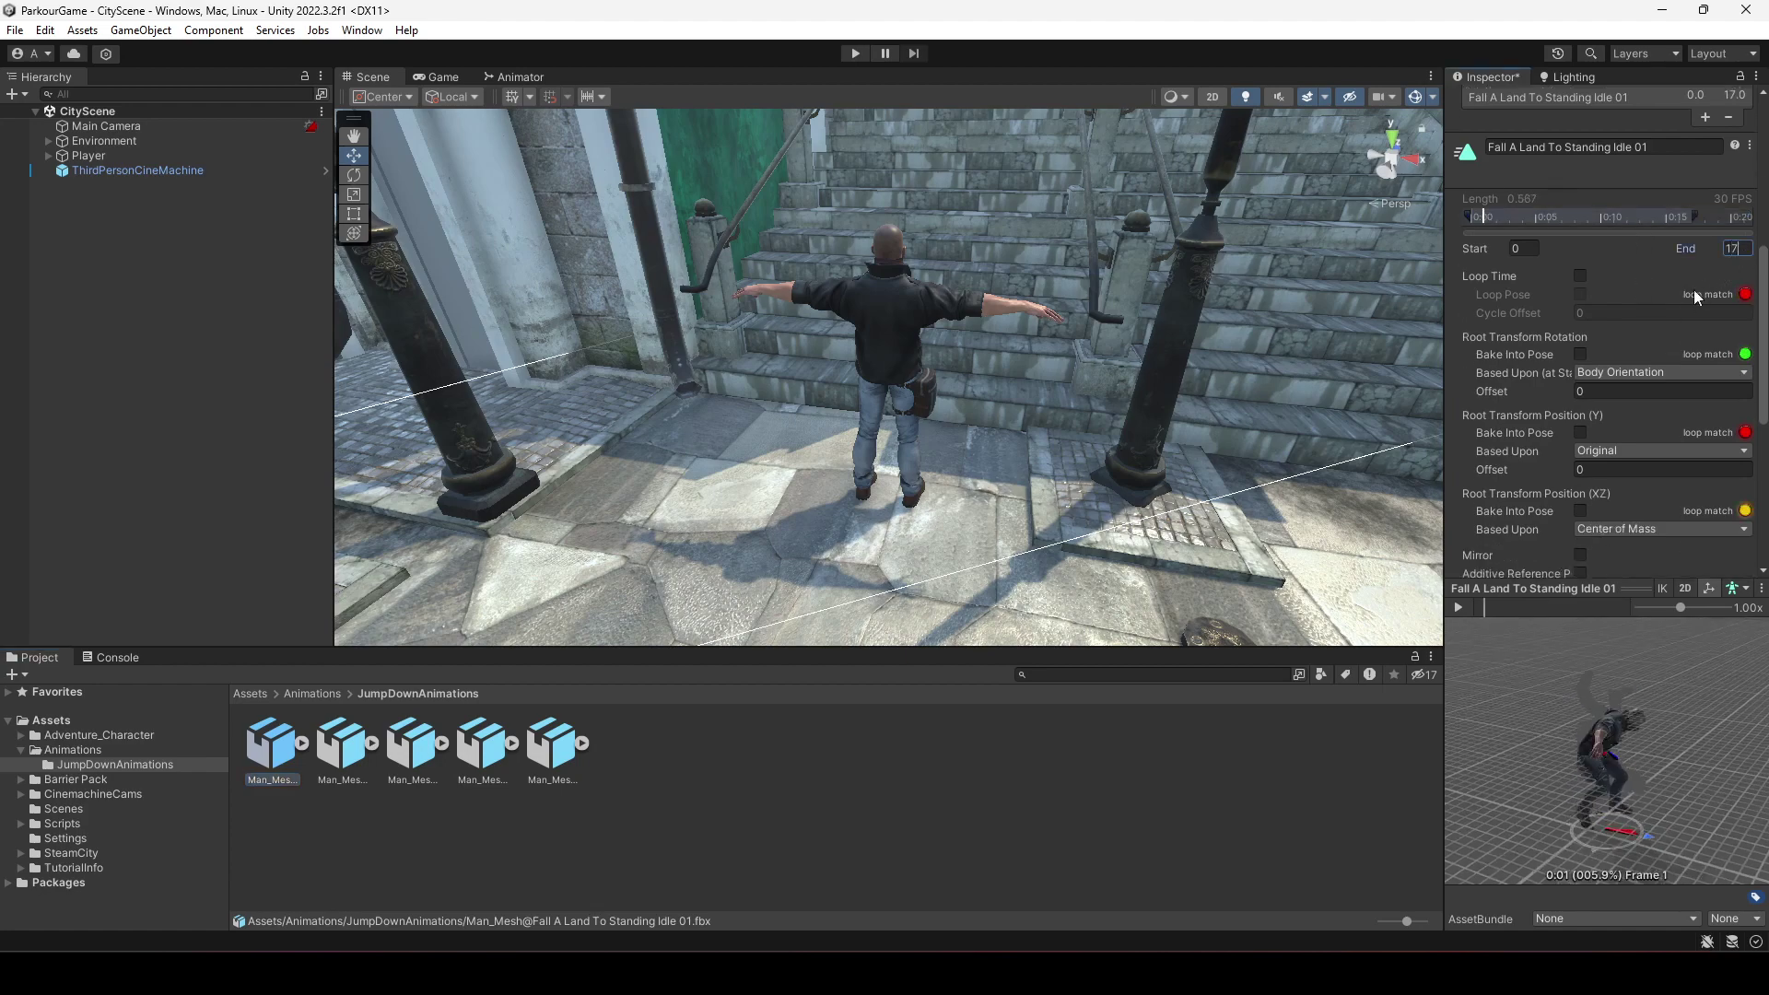
pyautogui.moveTo(1483, 612); pyautogui.dragTo(1631, 617)
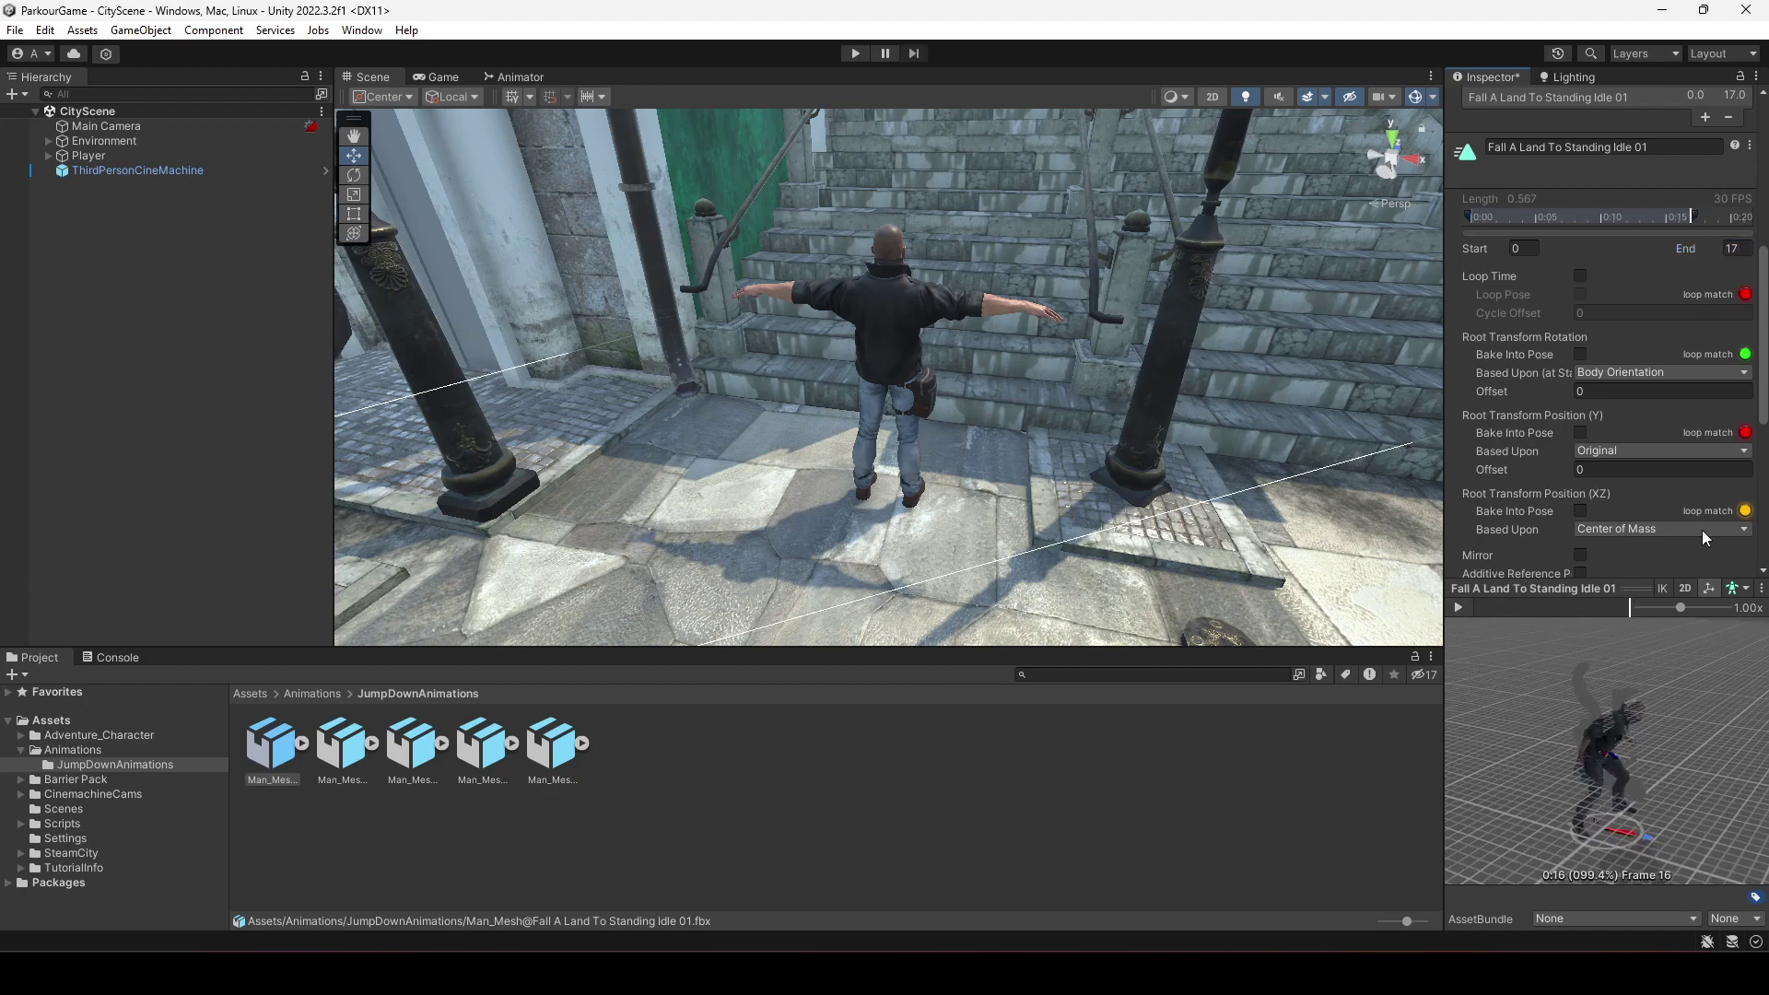
pyautogui.moveTo(1694, 214)
pyautogui.mouseDown()
pyautogui.moveTo(1757, 217)
pyautogui.moveTo(1646, 236)
pyautogui.moveTo(1730, 266)
pyautogui.moveTo(1645, 256)
pyautogui.mouseUp()
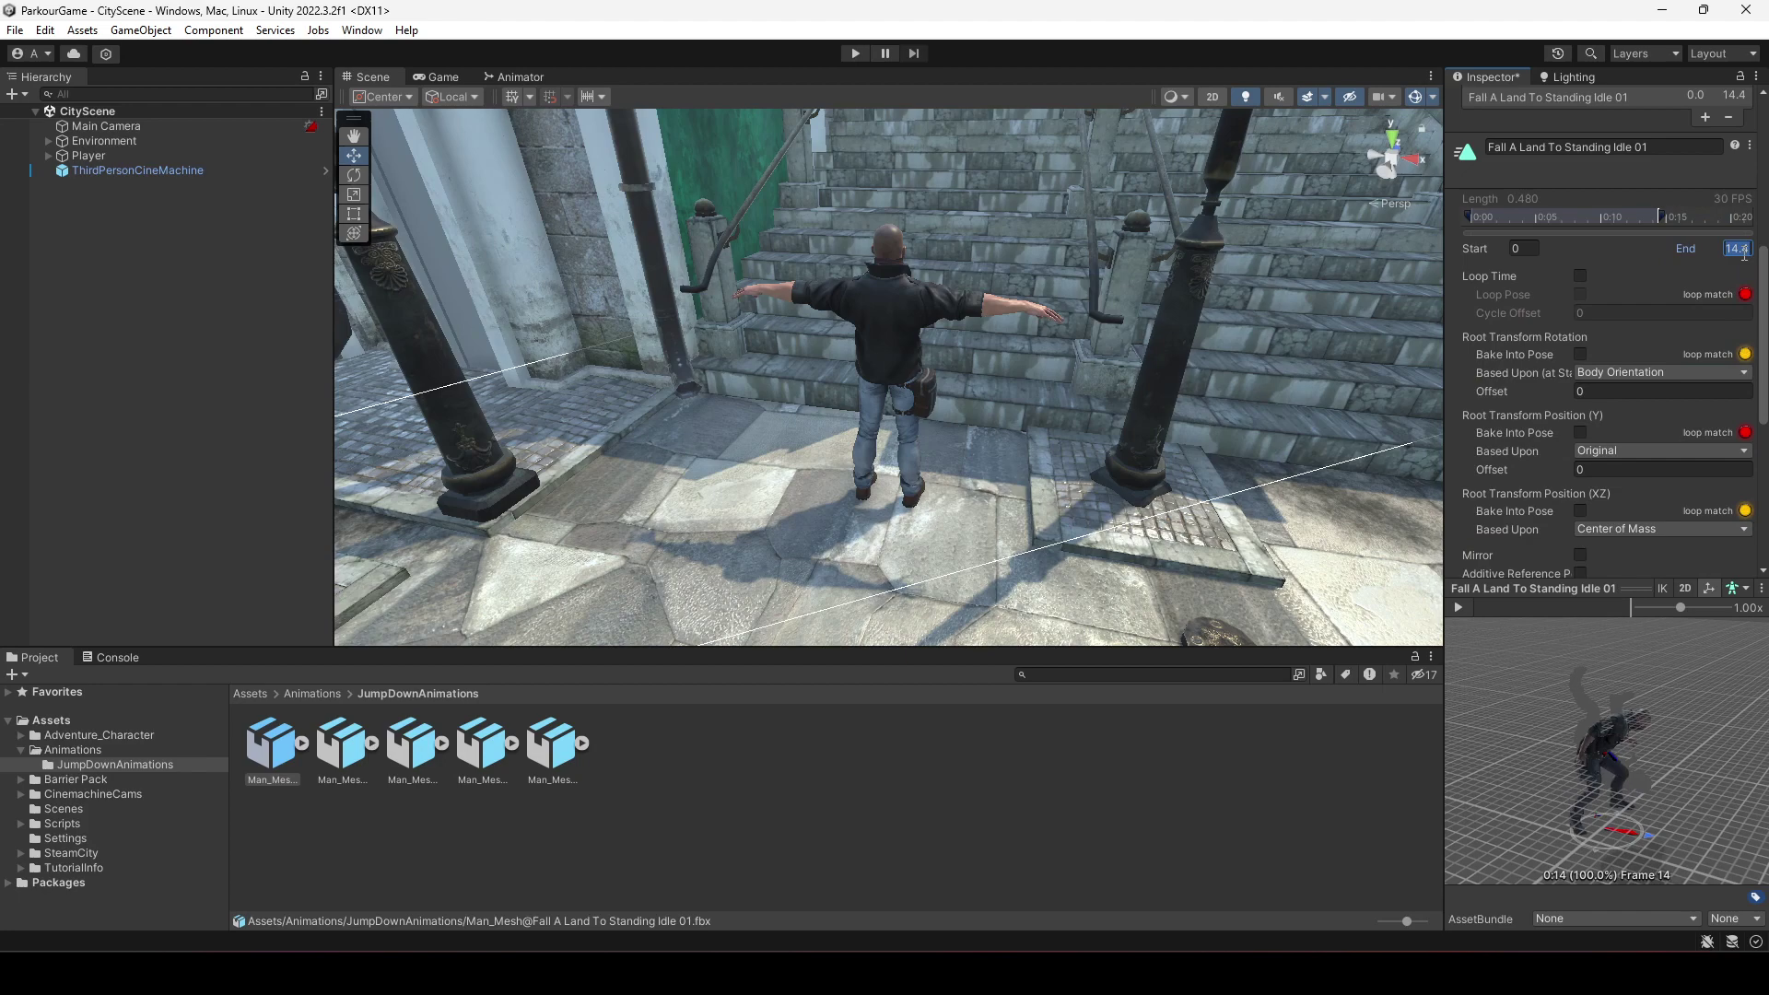
pyautogui.write('17')
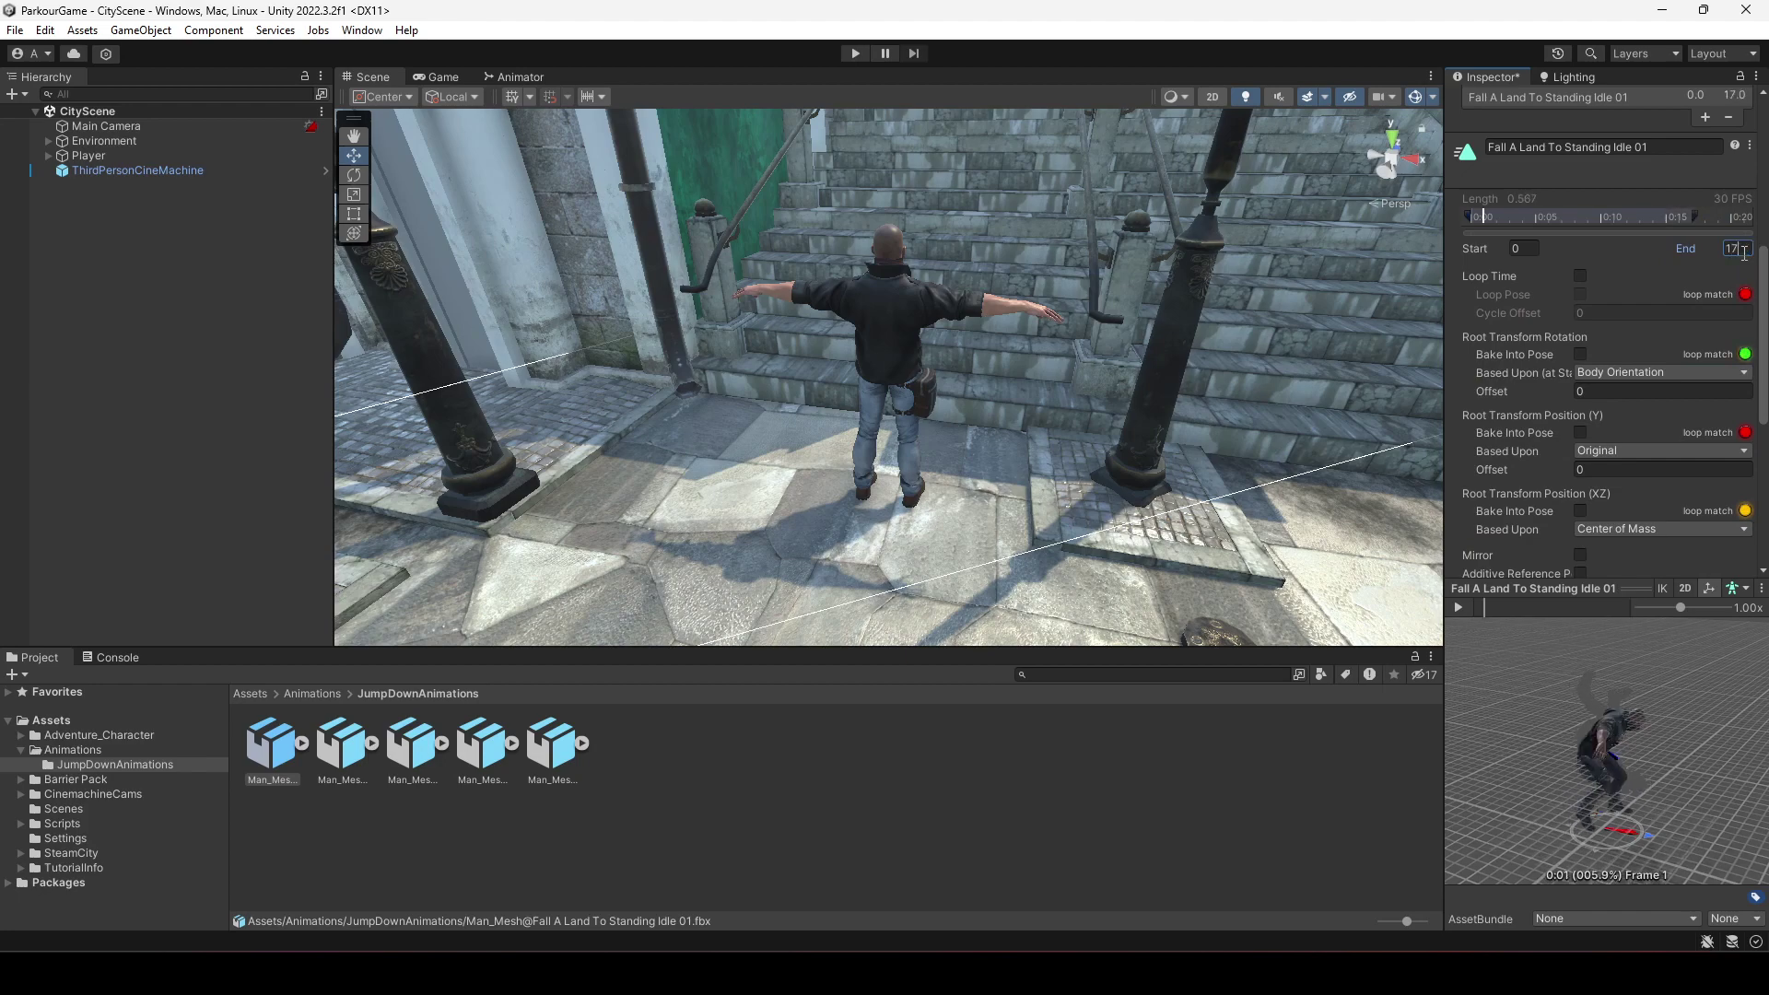
# Bake the landing clip's root rotation into pose based upon Original, base its Y position on Feet, apply the settings and play the preview
pyautogui.click(1581, 354)
pyautogui.click(1624, 373)
pyautogui.click(1640, 395)
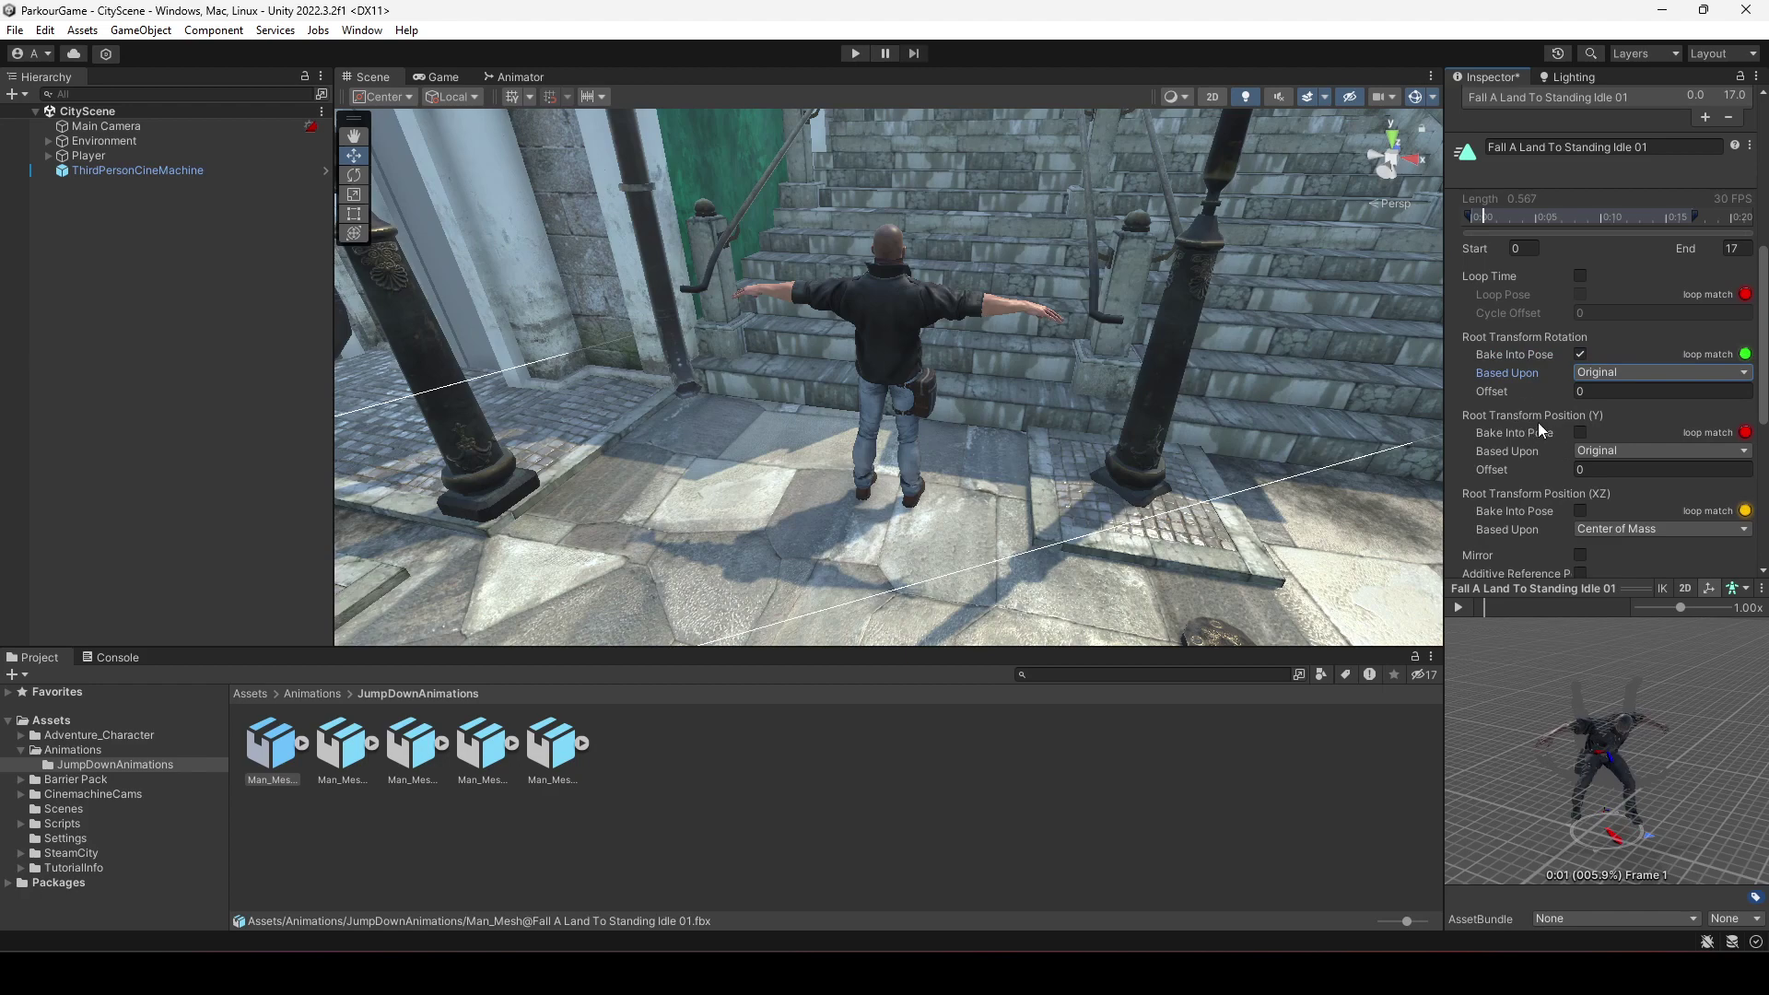
pyautogui.click(1612, 452)
pyautogui.click(1620, 513)
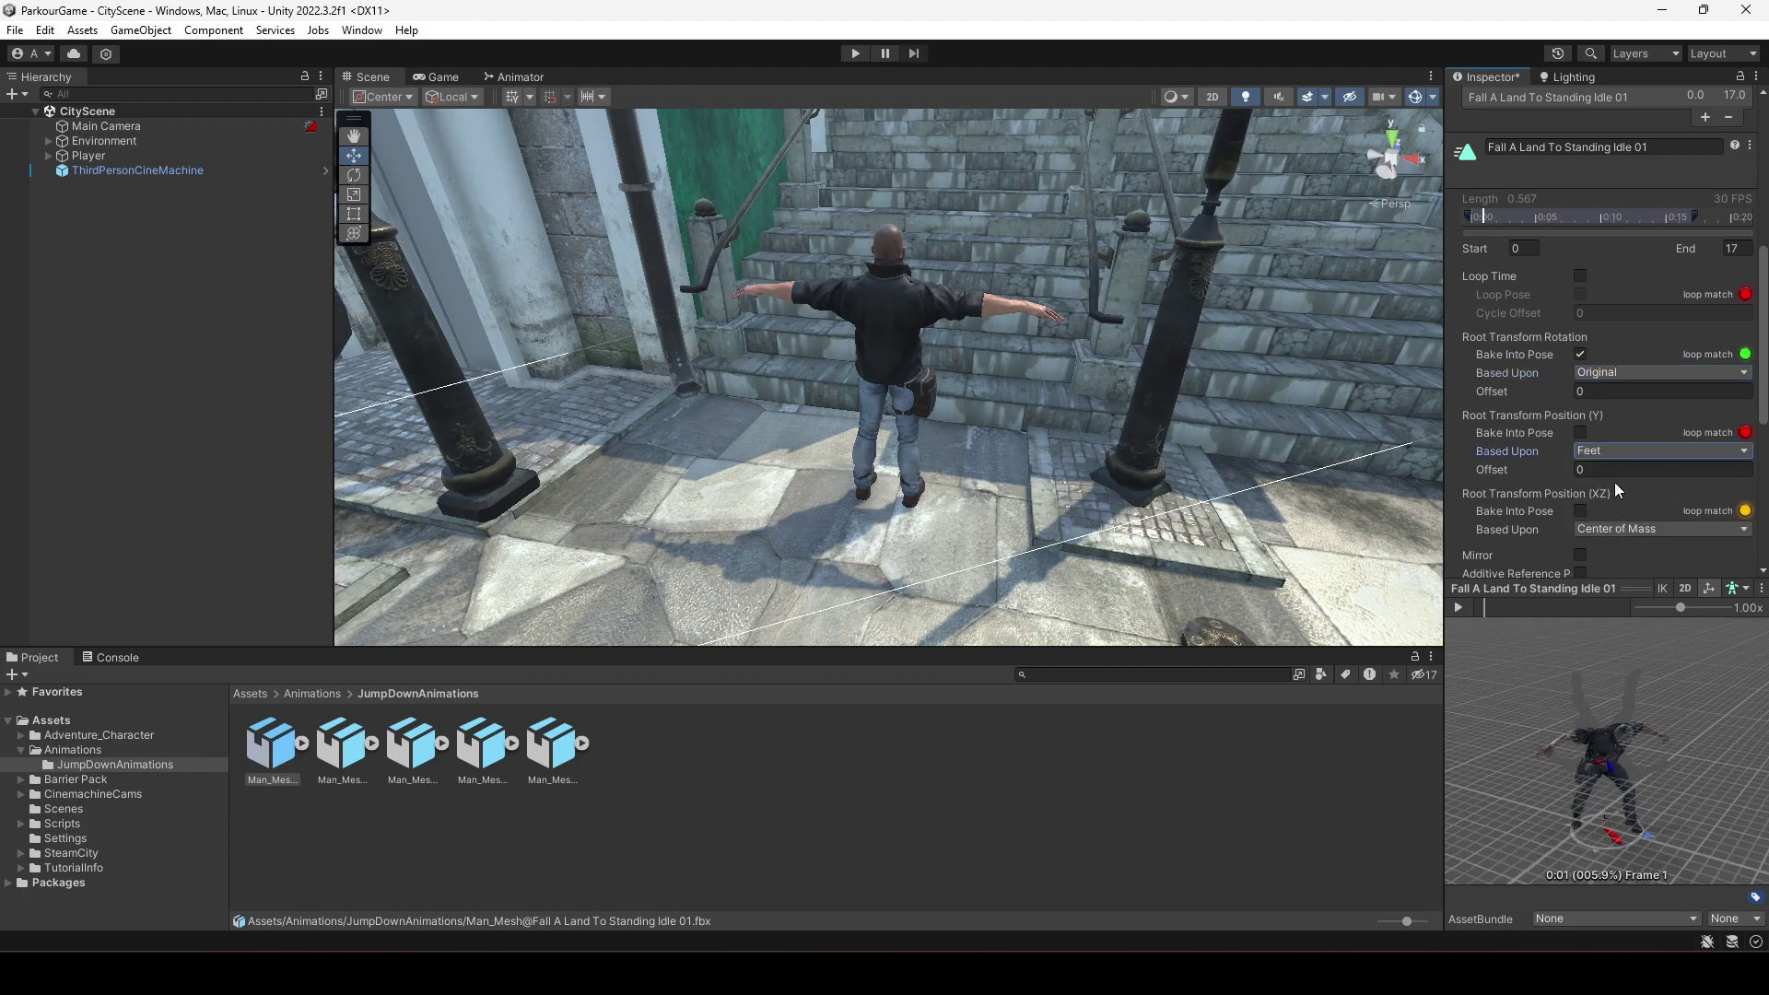
pyautogui.scroll(-5, 1614, 483)
pyautogui.click(1733, 487)
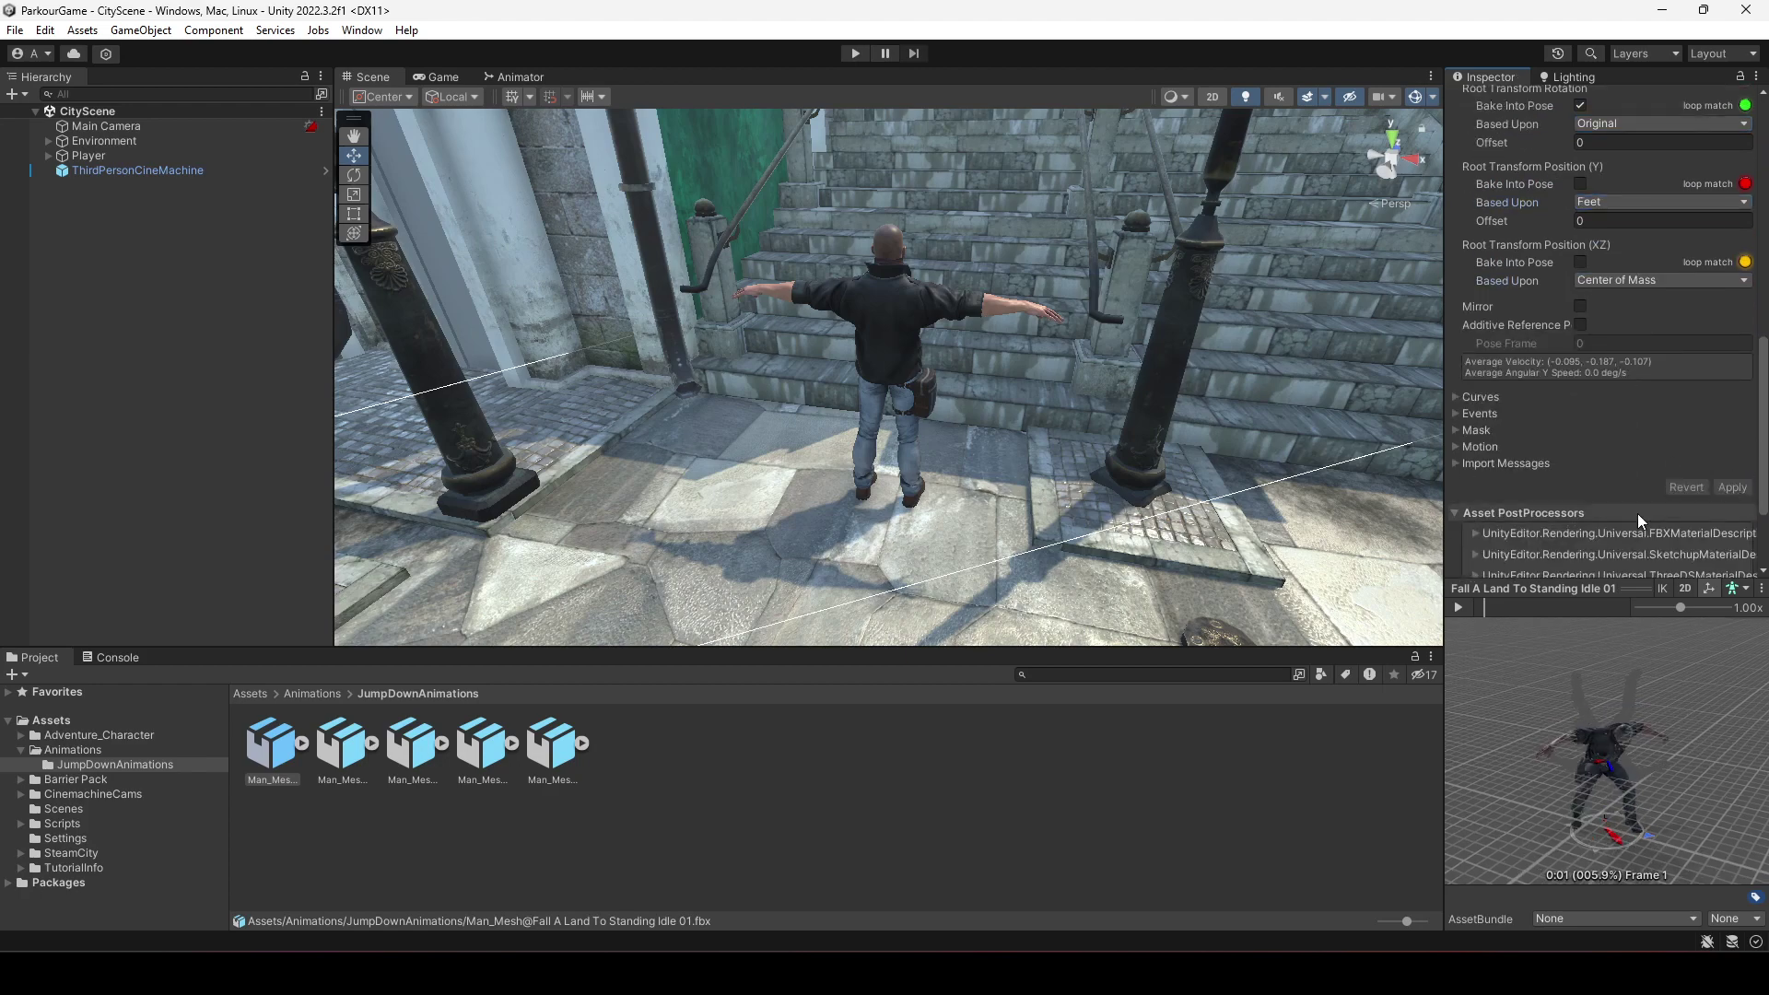
pyautogui.click(1463, 607)
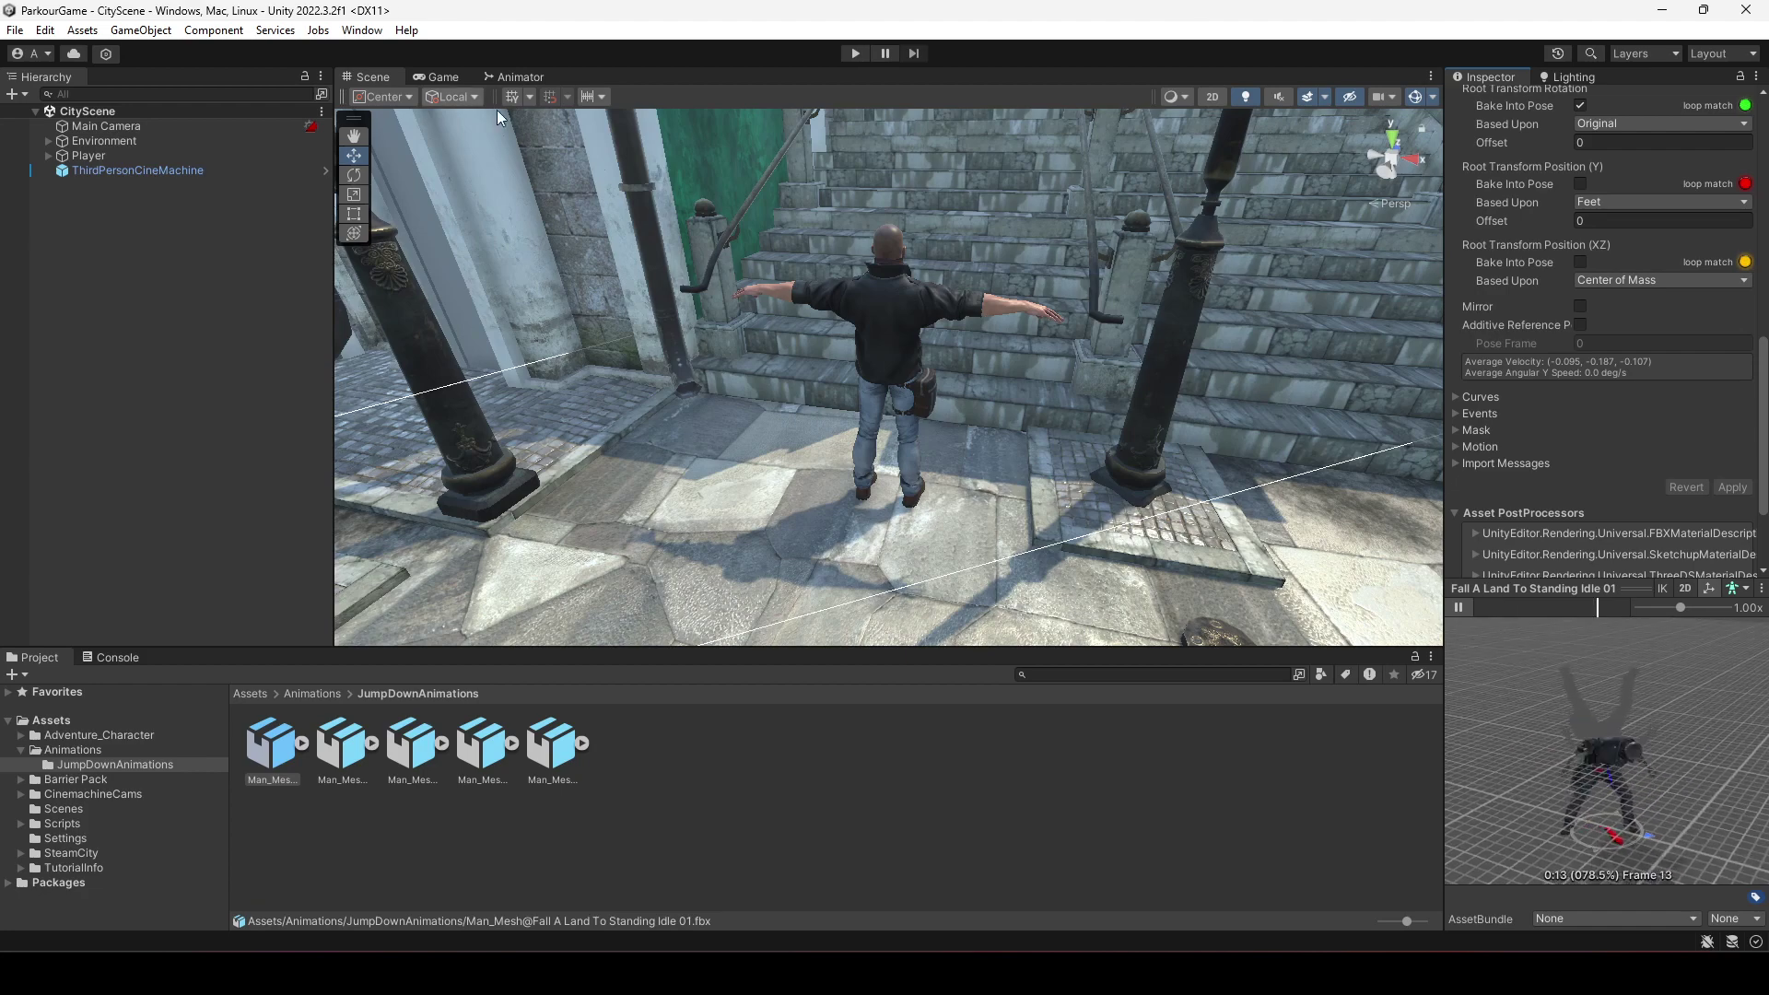
# Preview the Jumping clip and add it to the Animator's Base Layer as a state in the empty area below HighJumpUp
pyautogui.click(530, 76)
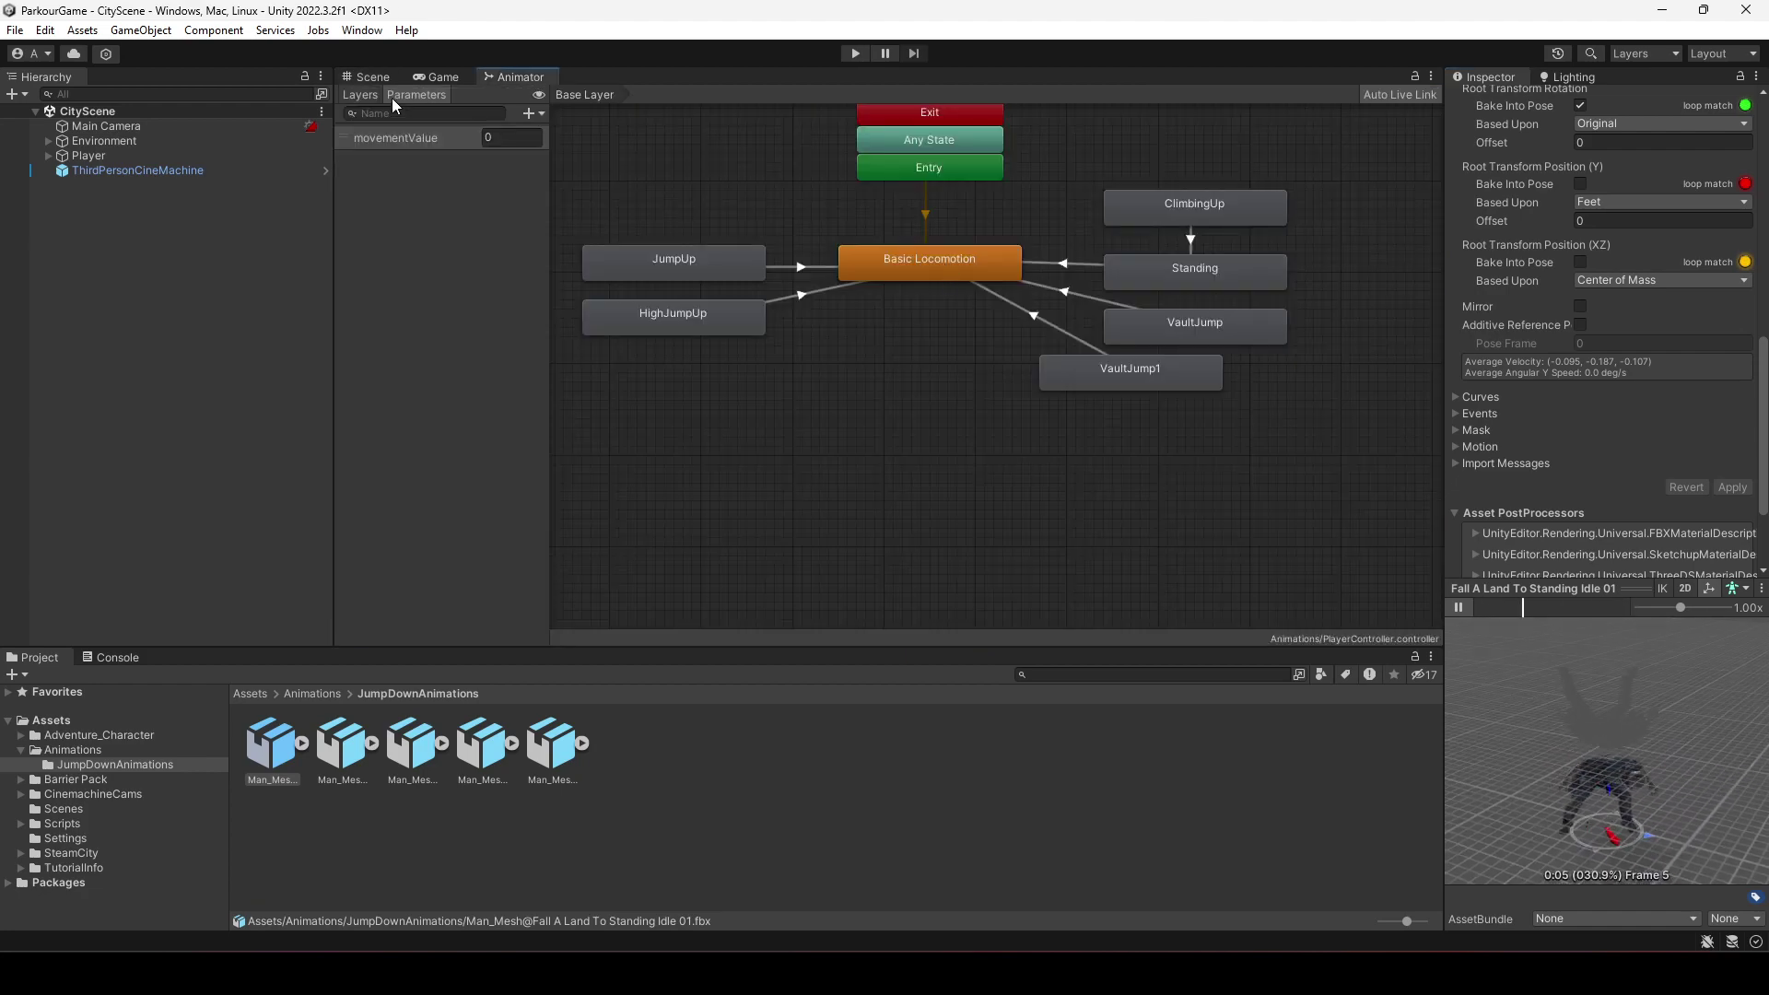
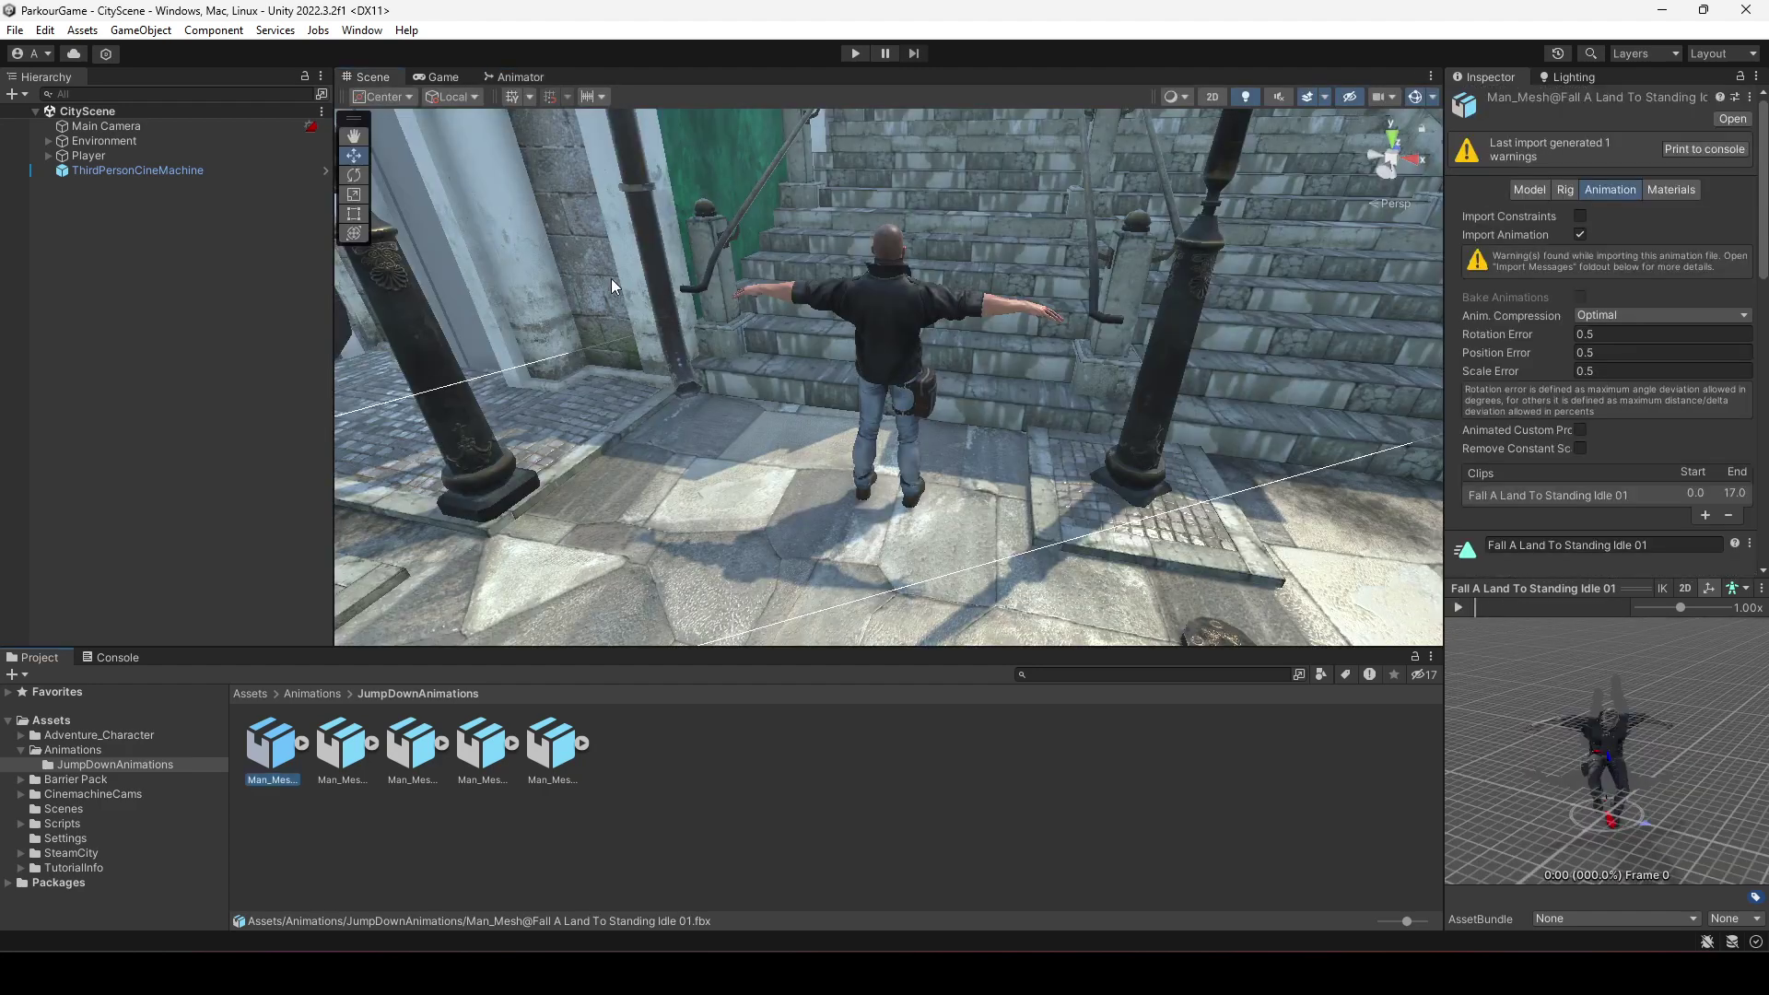
pyautogui.click(497, 80)
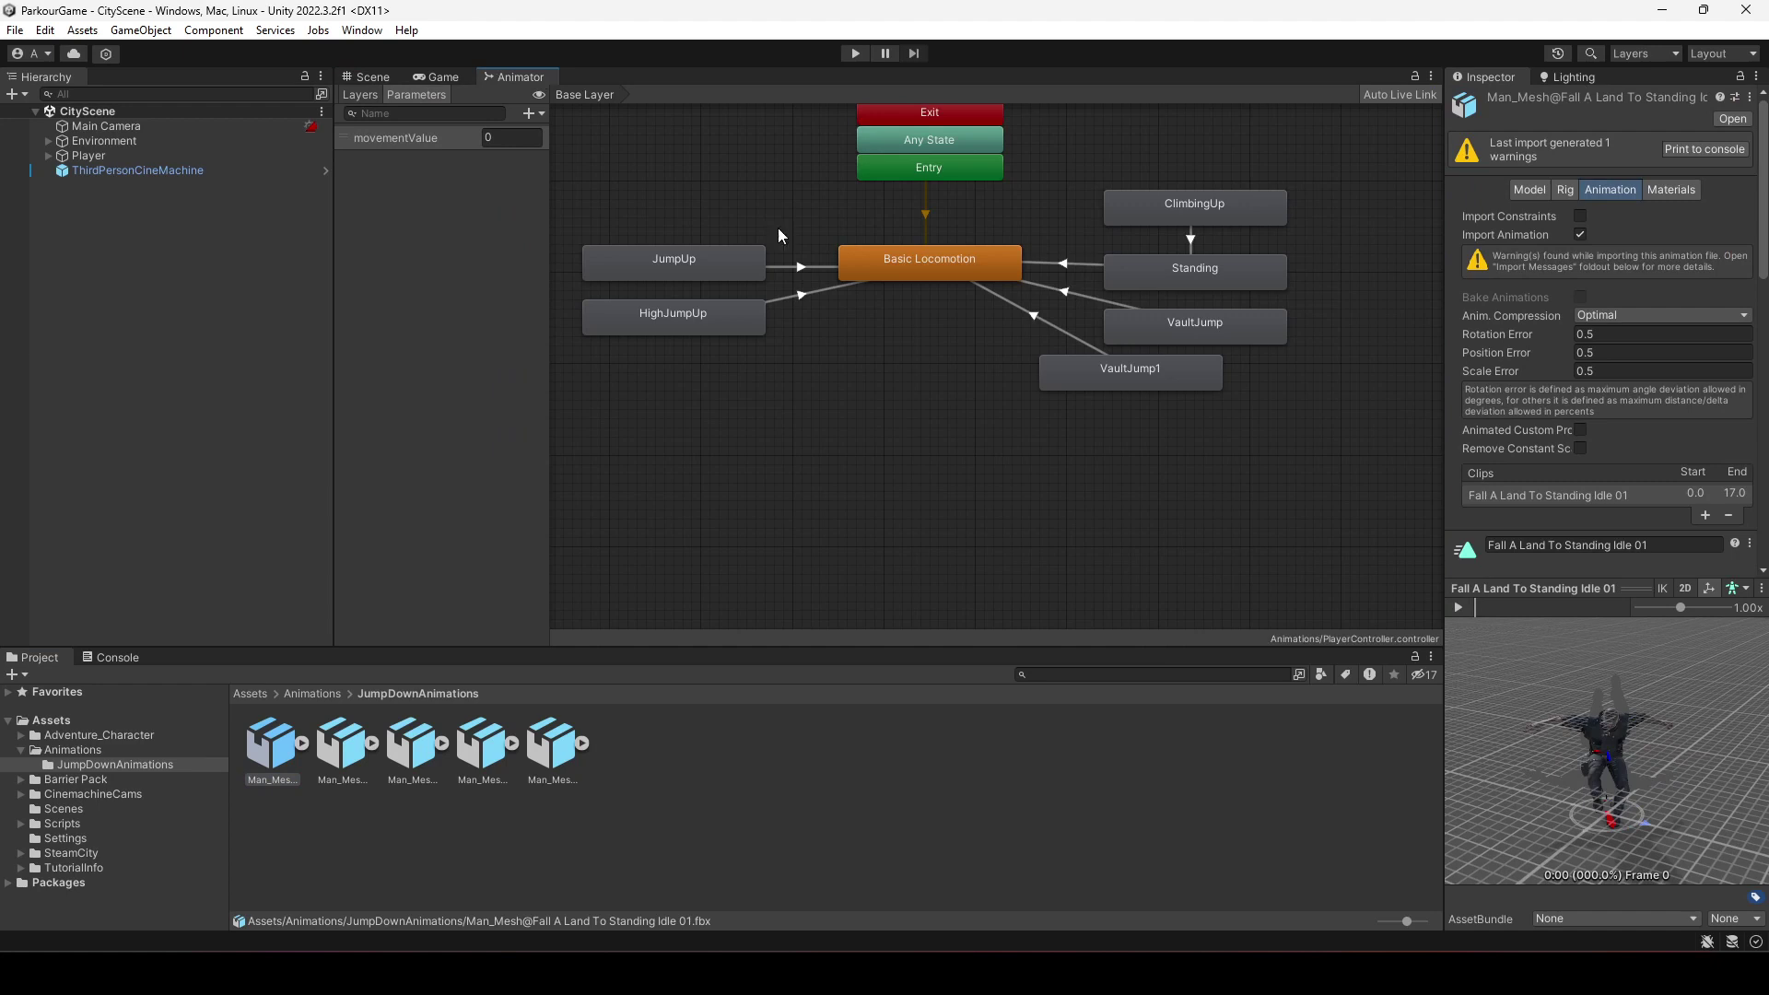
pyautogui.click(485, 761)
pyautogui.click(1457, 607)
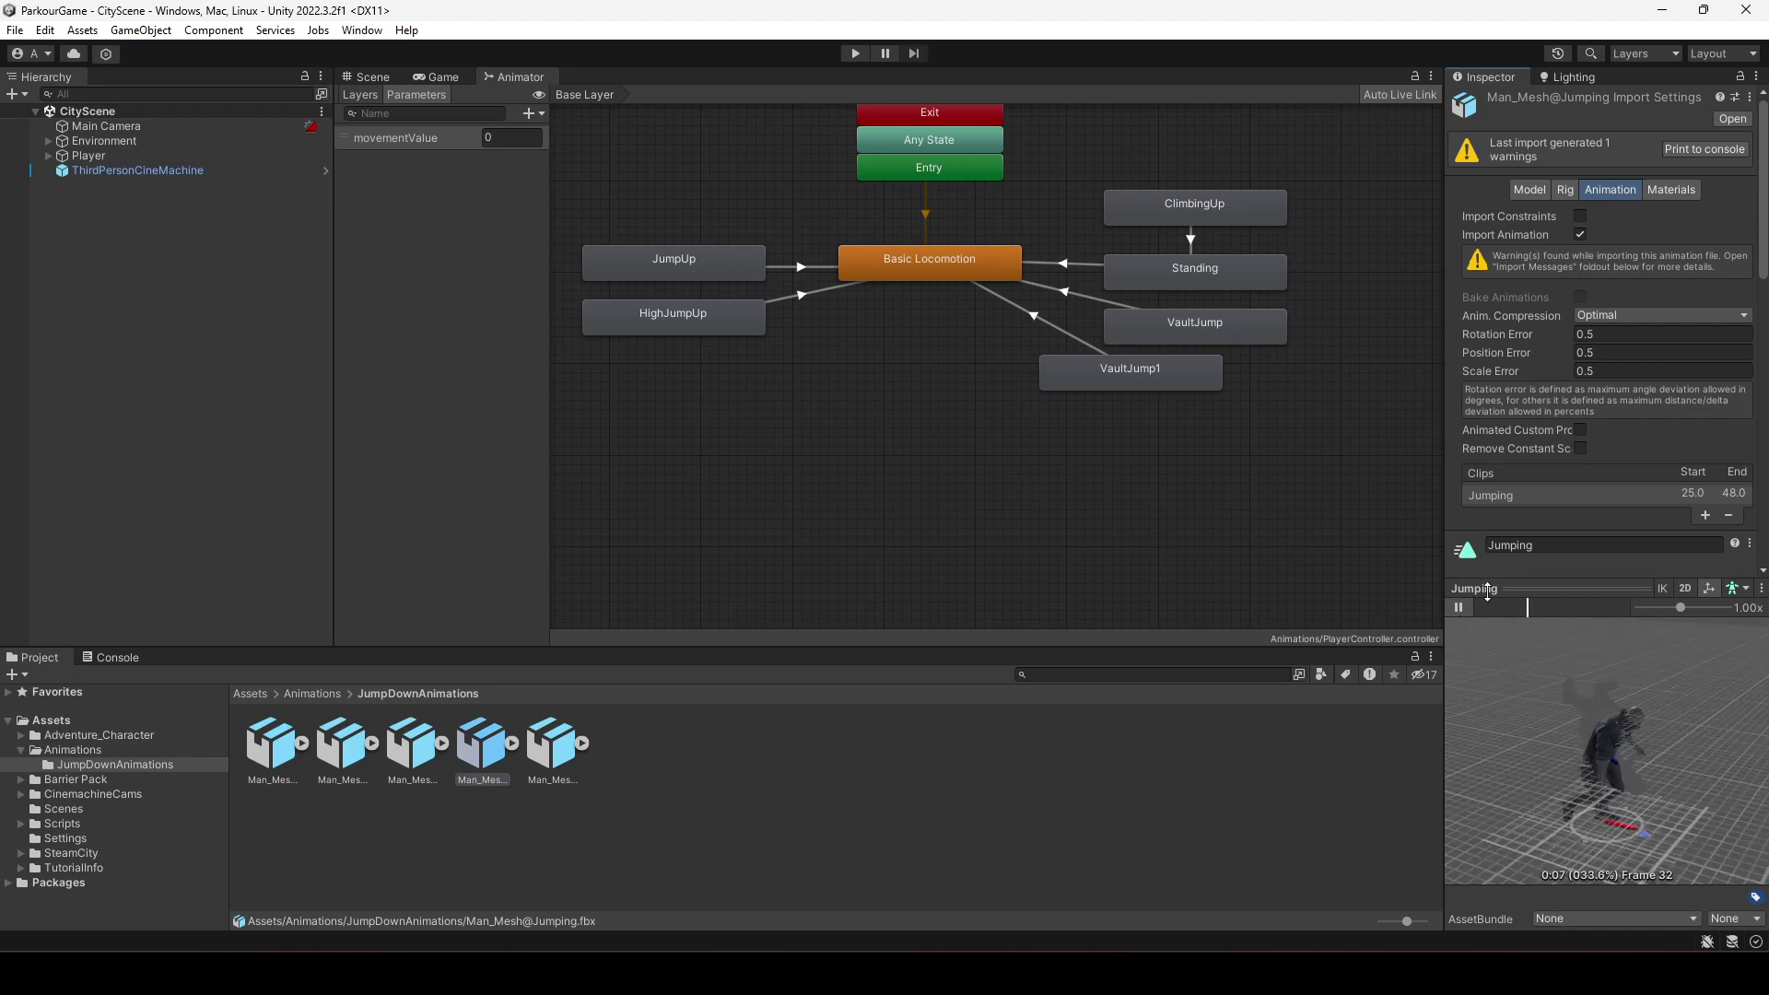
pyautogui.click(1458, 607)
pyautogui.moveTo(511, 761); pyautogui.dragTo(606, 572)
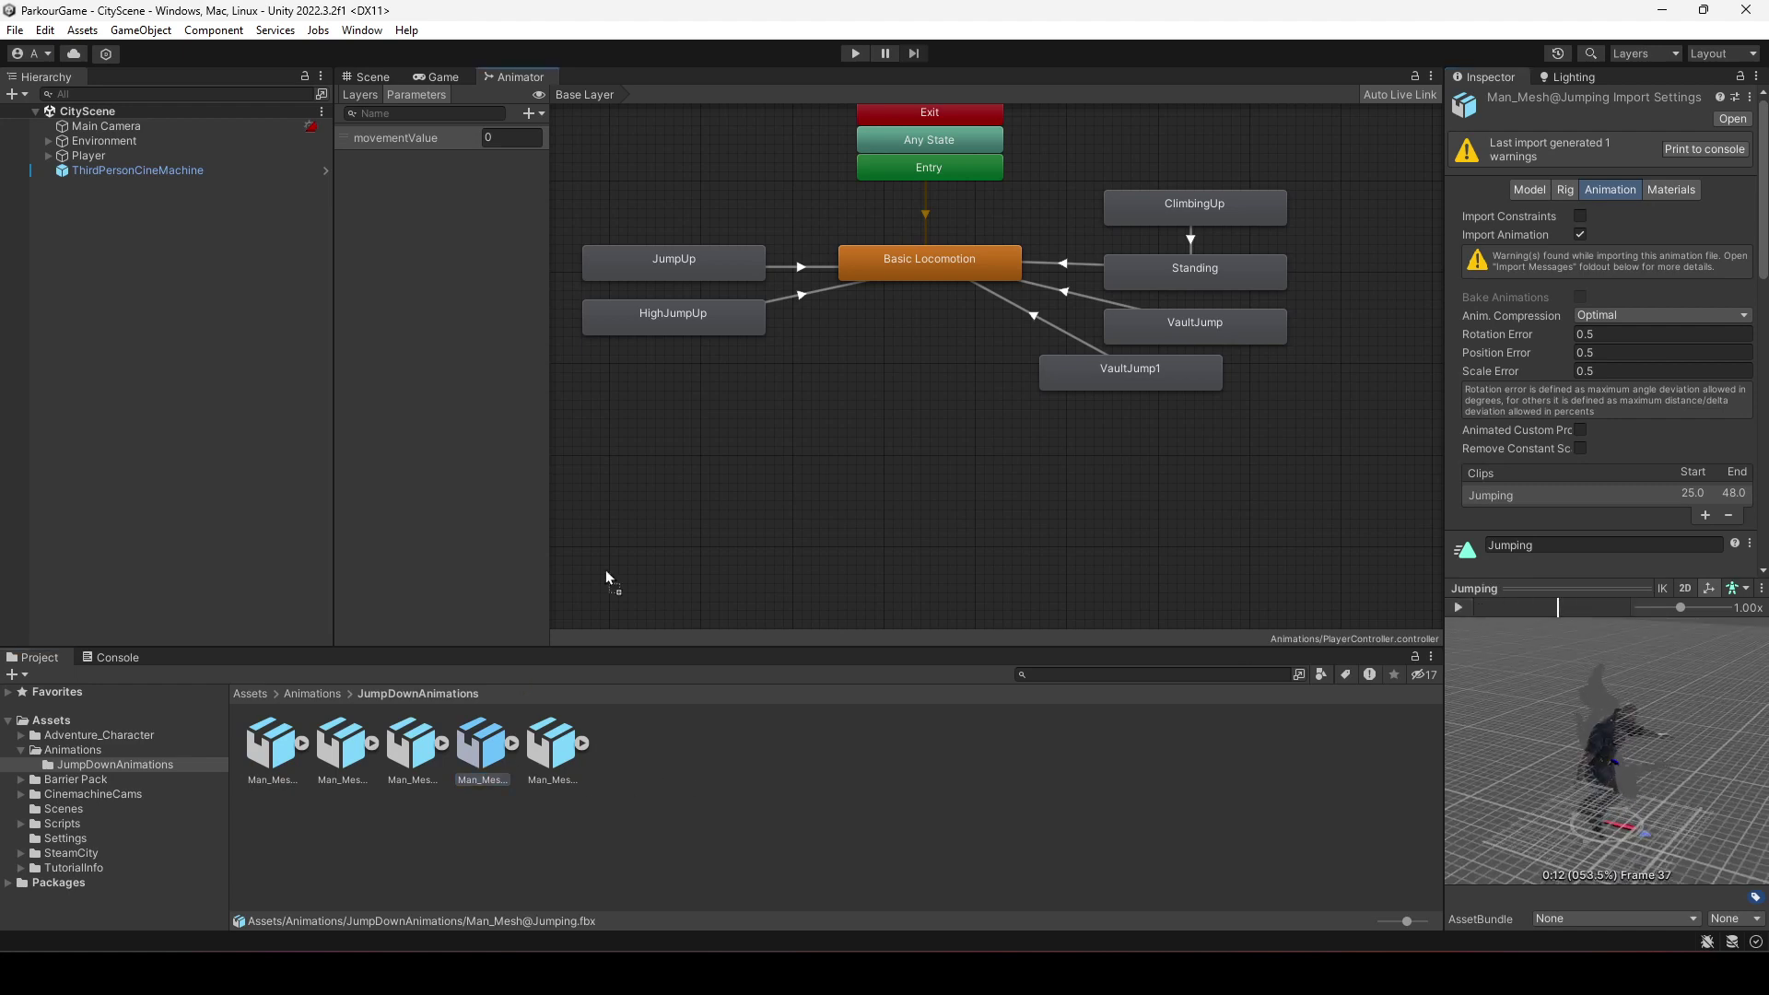
pyautogui.moveTo(682, 417); pyautogui.dragTo(693, 541)
# Preview the landing, Hard Landing and Falling Idle clips, and add Falling Idle to the Base Layer as a state directly above Jumping
pyautogui.click(282, 771)
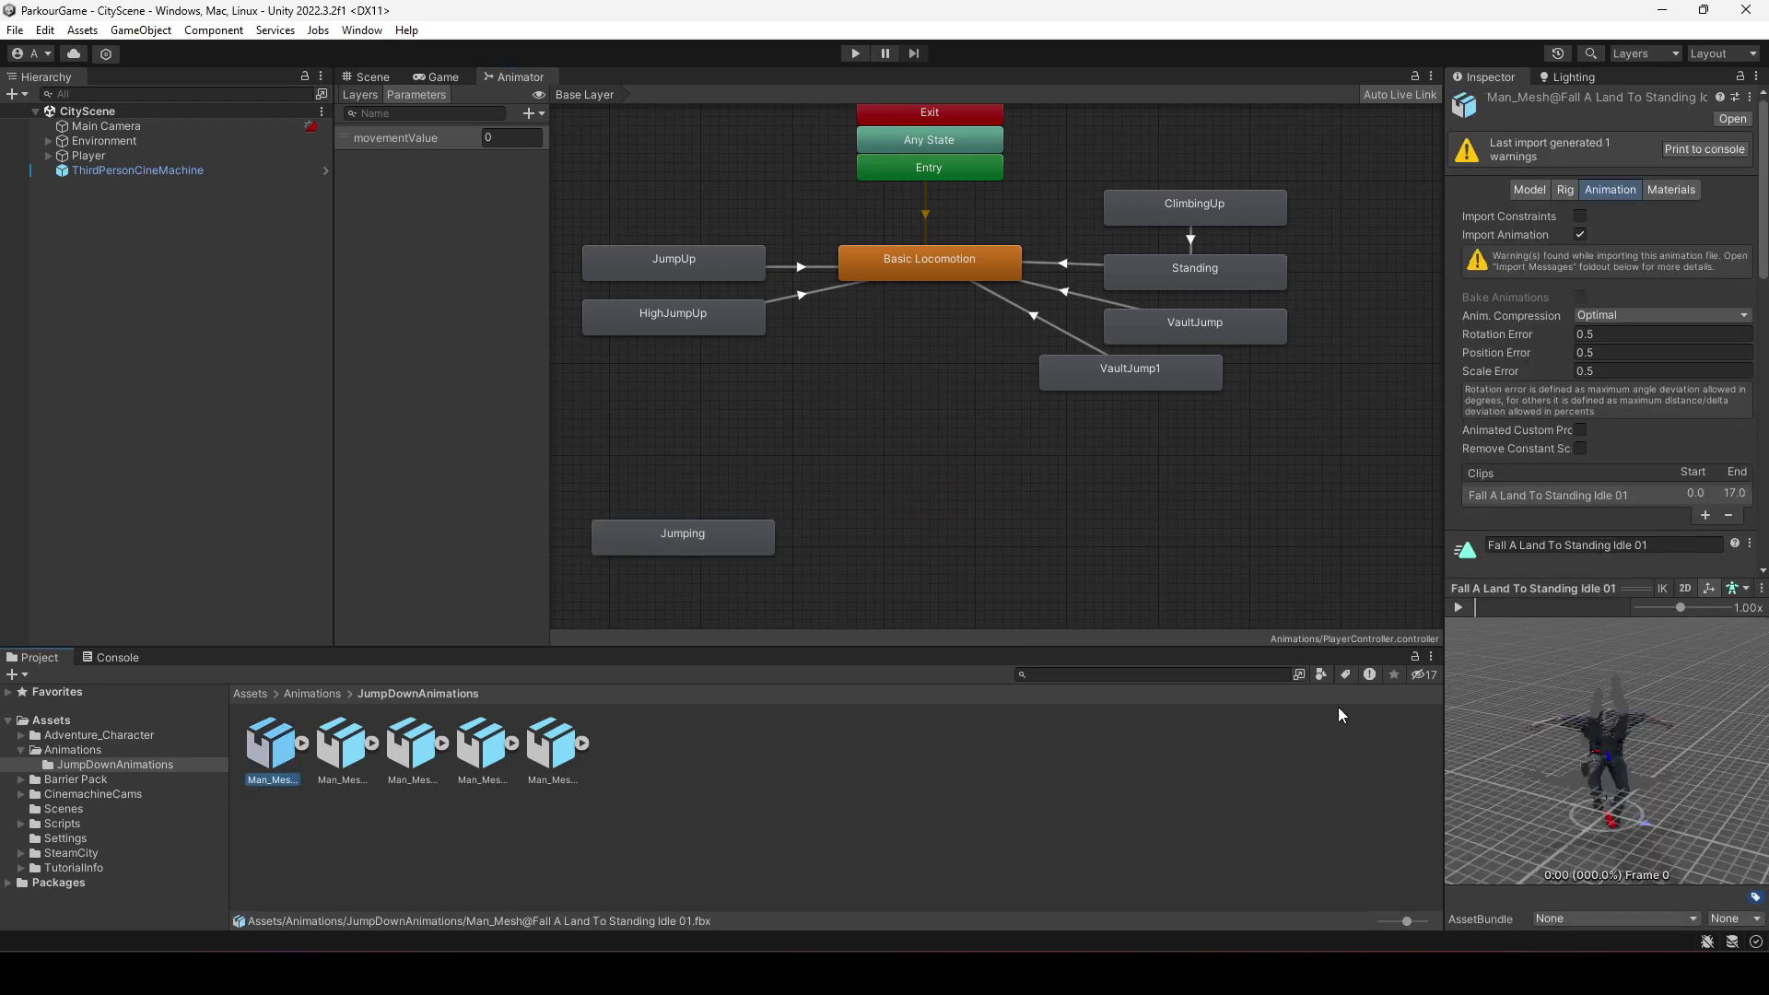
pyautogui.click(1466, 608)
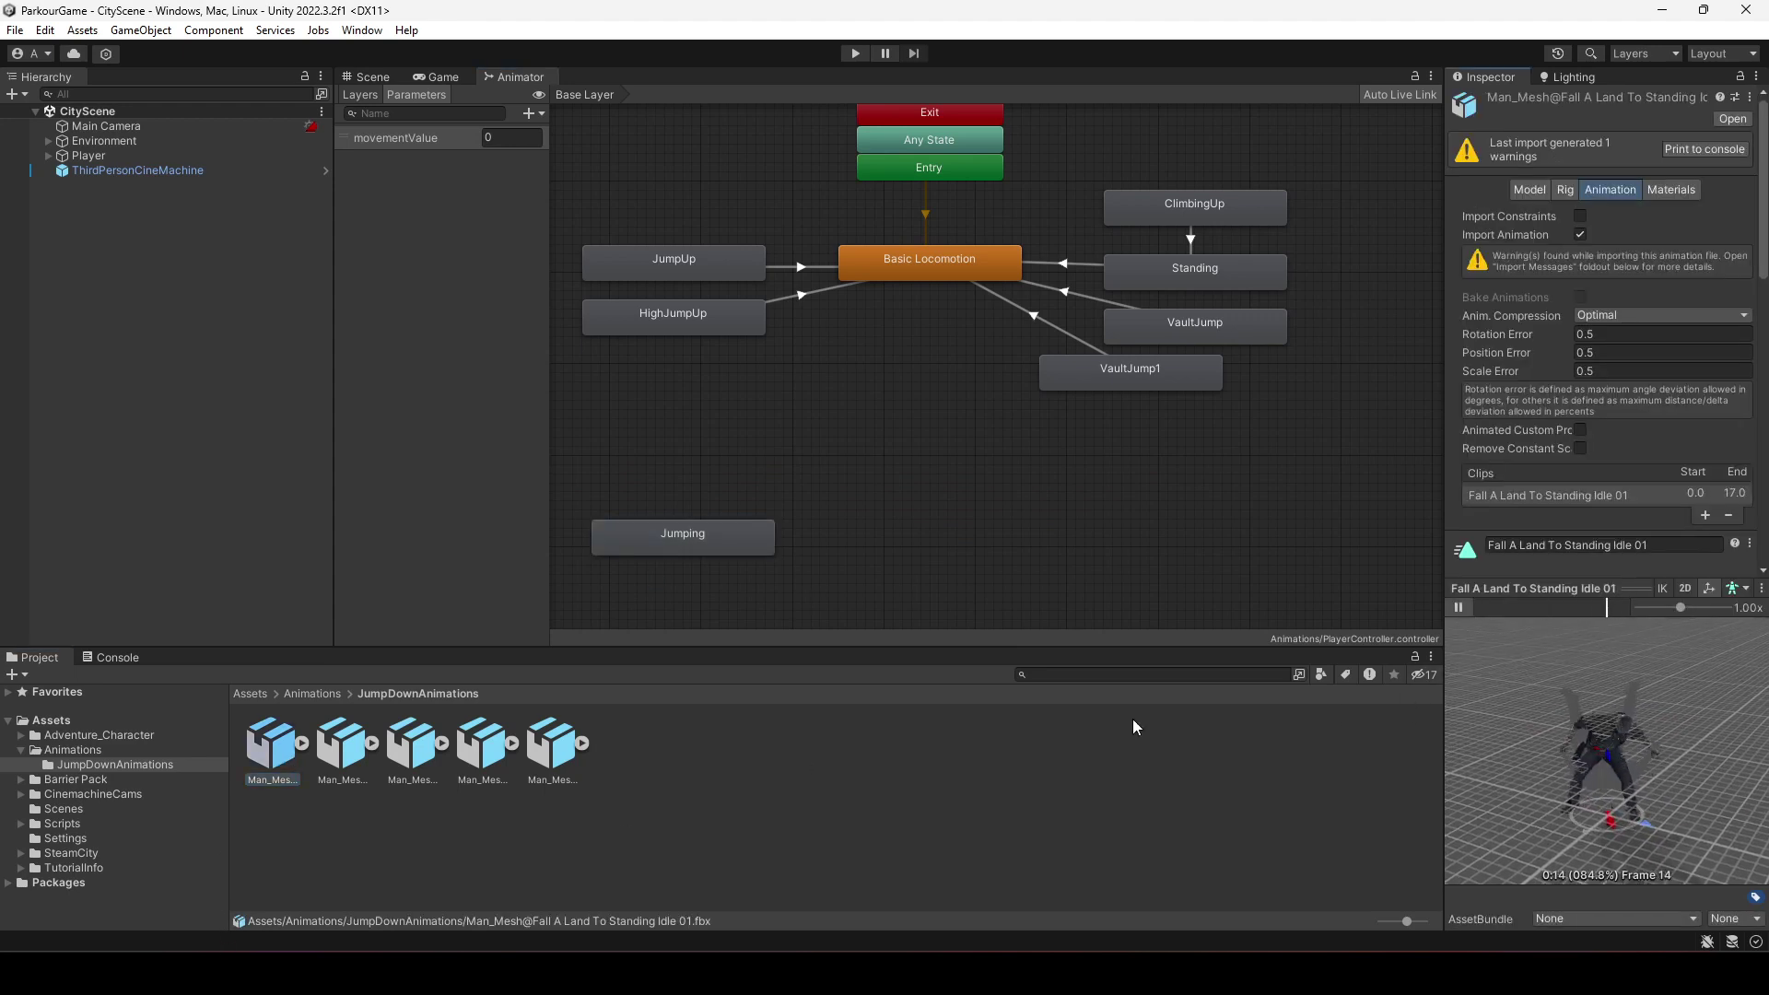
pyautogui.click(356, 742)
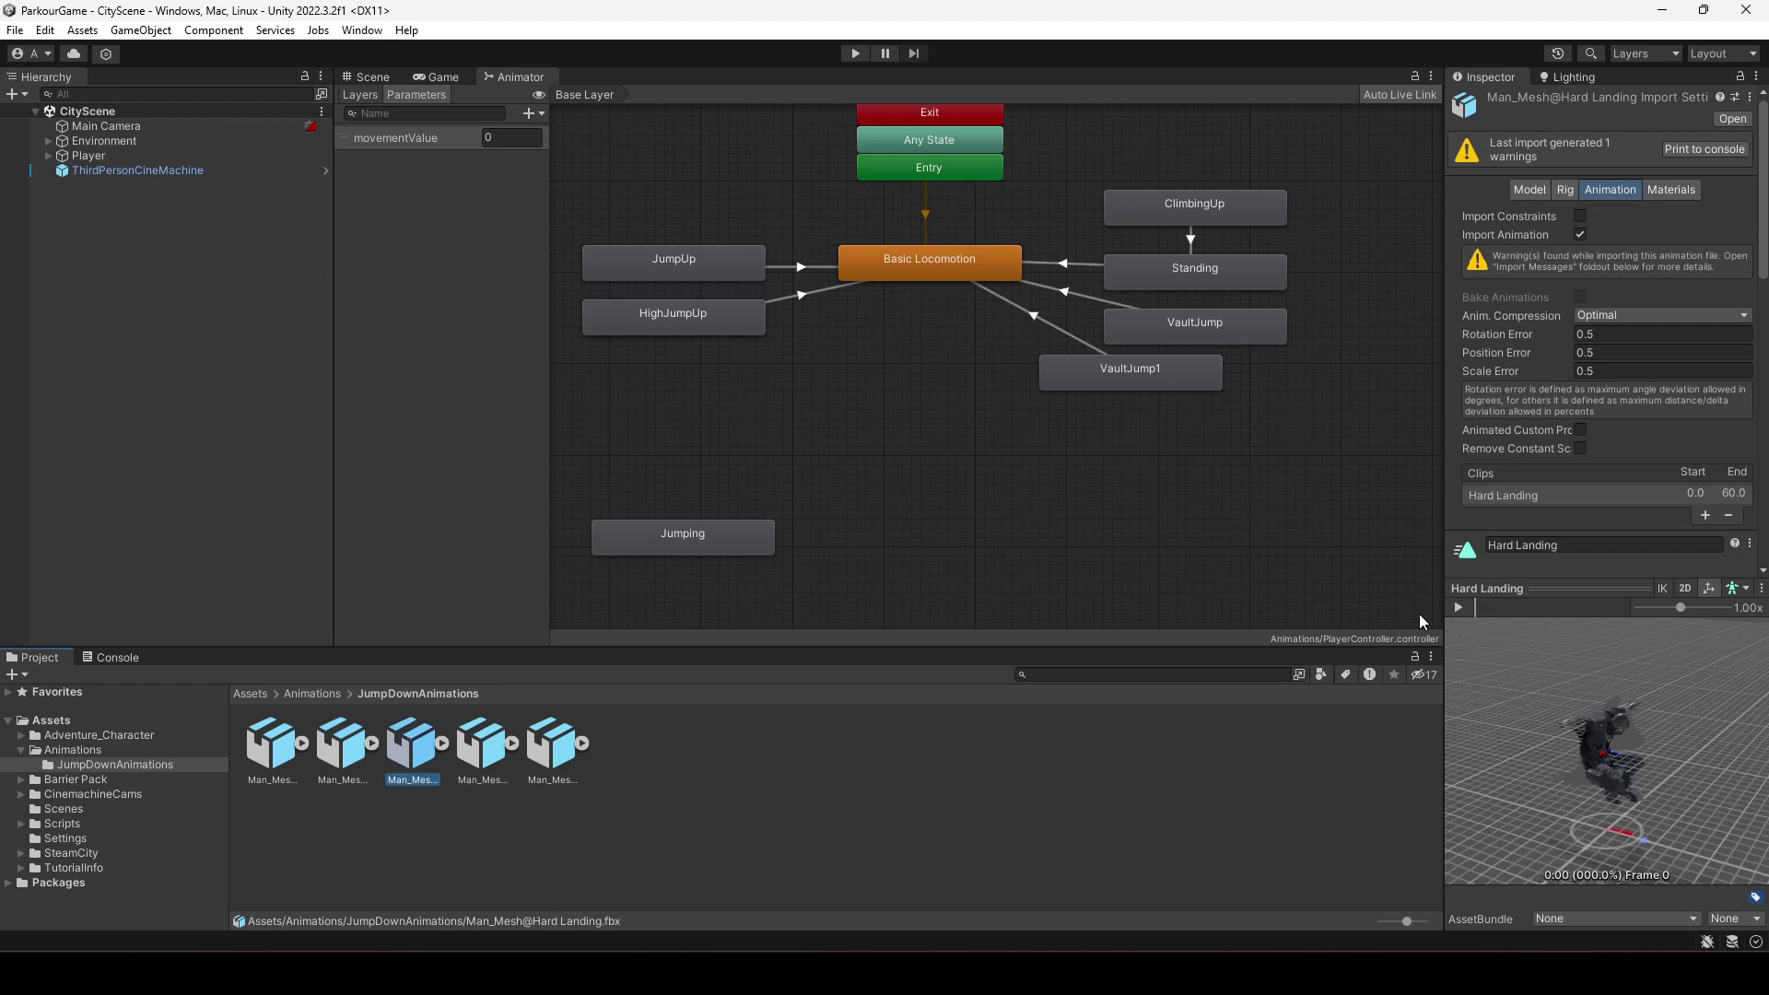
pyautogui.click(1460, 609)
pyautogui.click(414, 747)
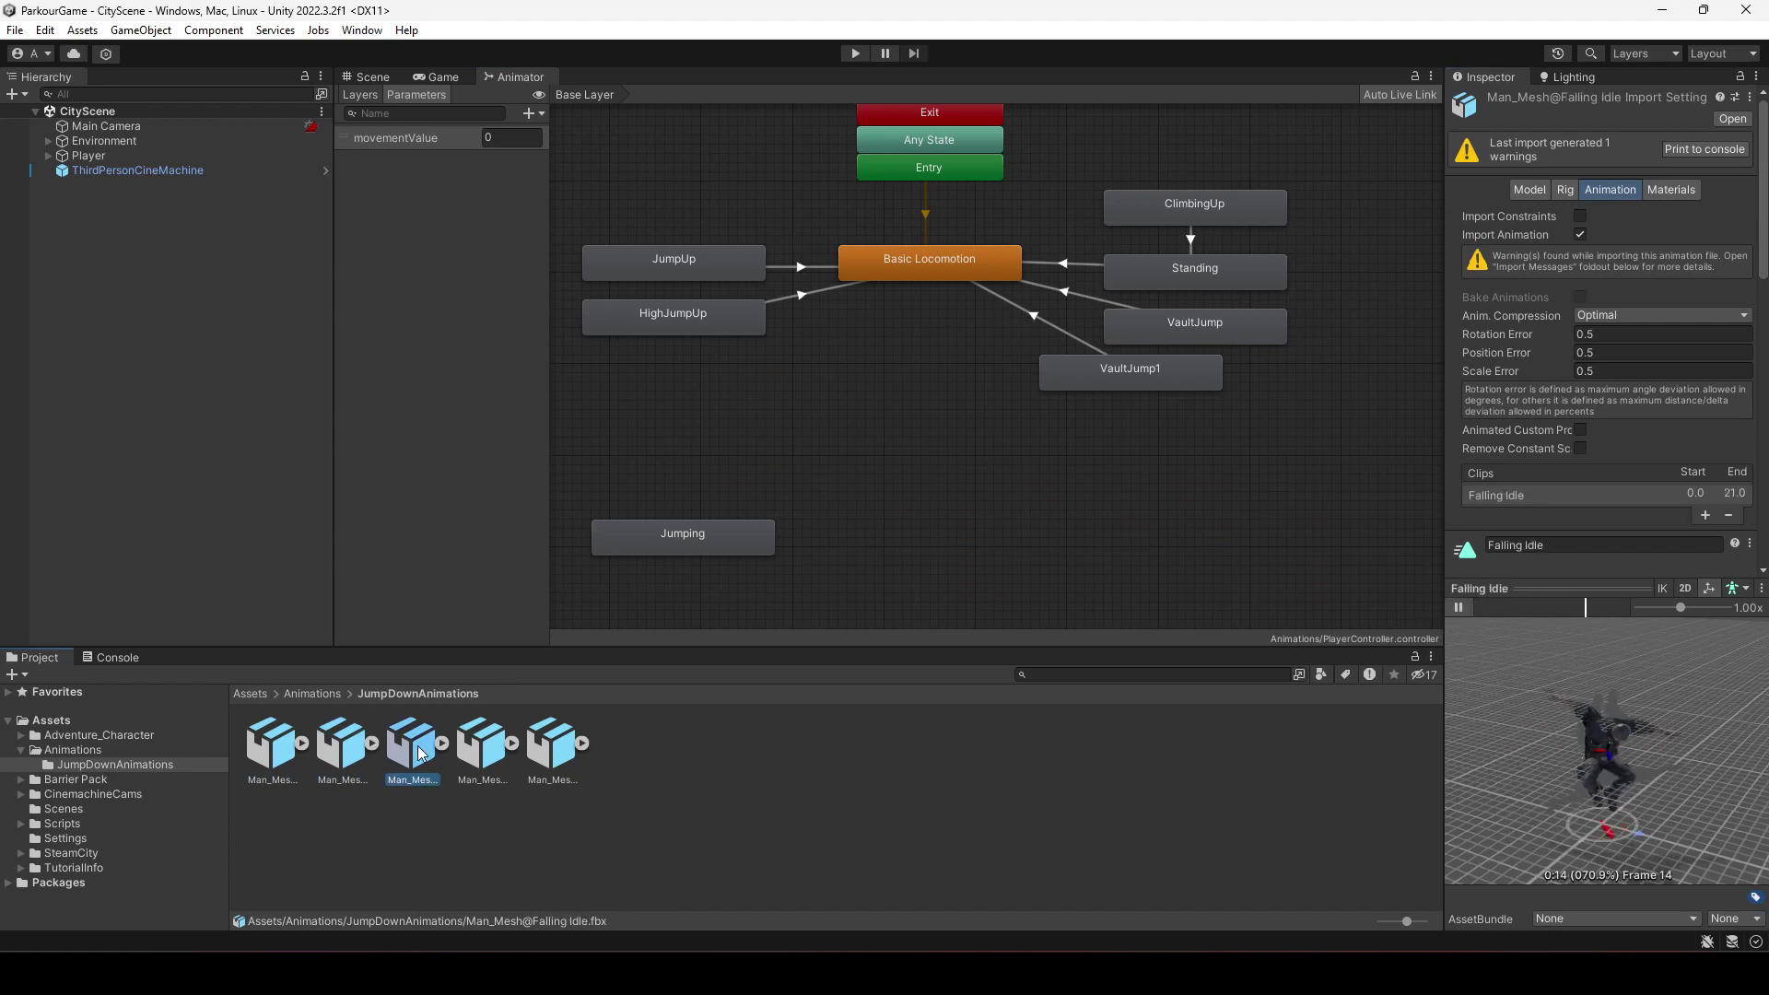
pyautogui.click(338, 748)
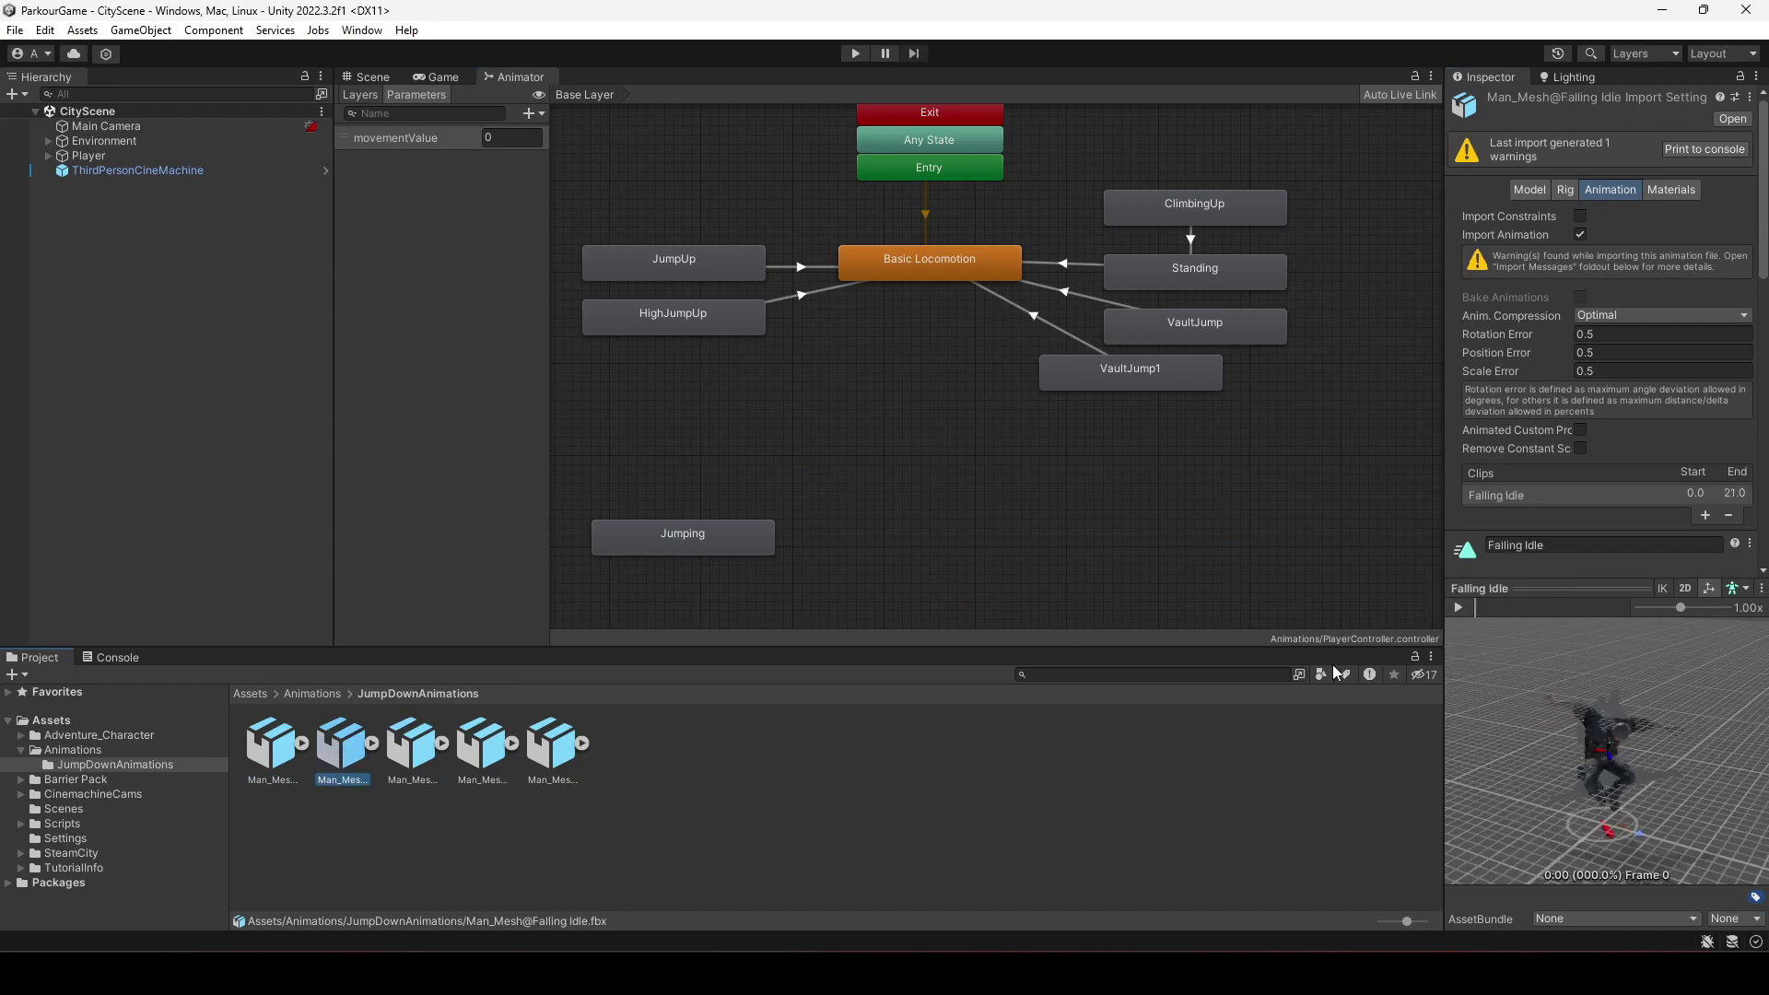
pyautogui.moveTo(321, 749); pyautogui.dragTo(682, 485)
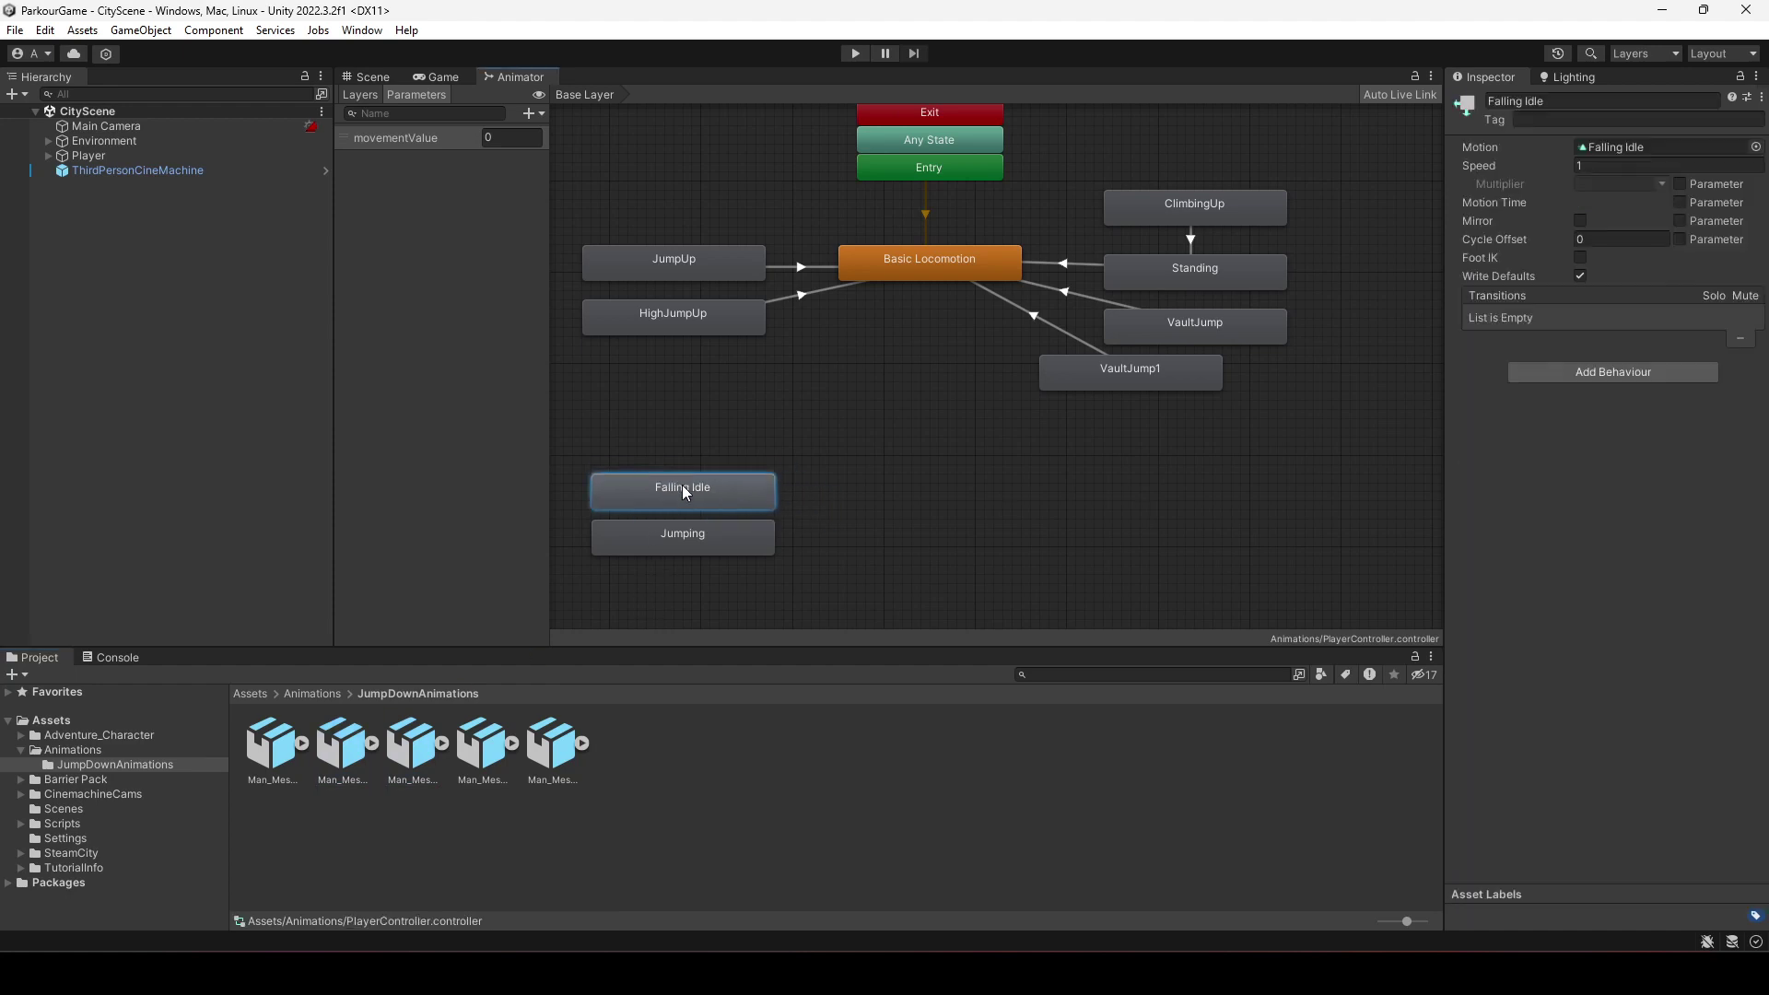
# Preview the Fall A Land To Standing Idle 01 clip and add it as a state directly above Falling Idle
pyautogui.click(272, 753)
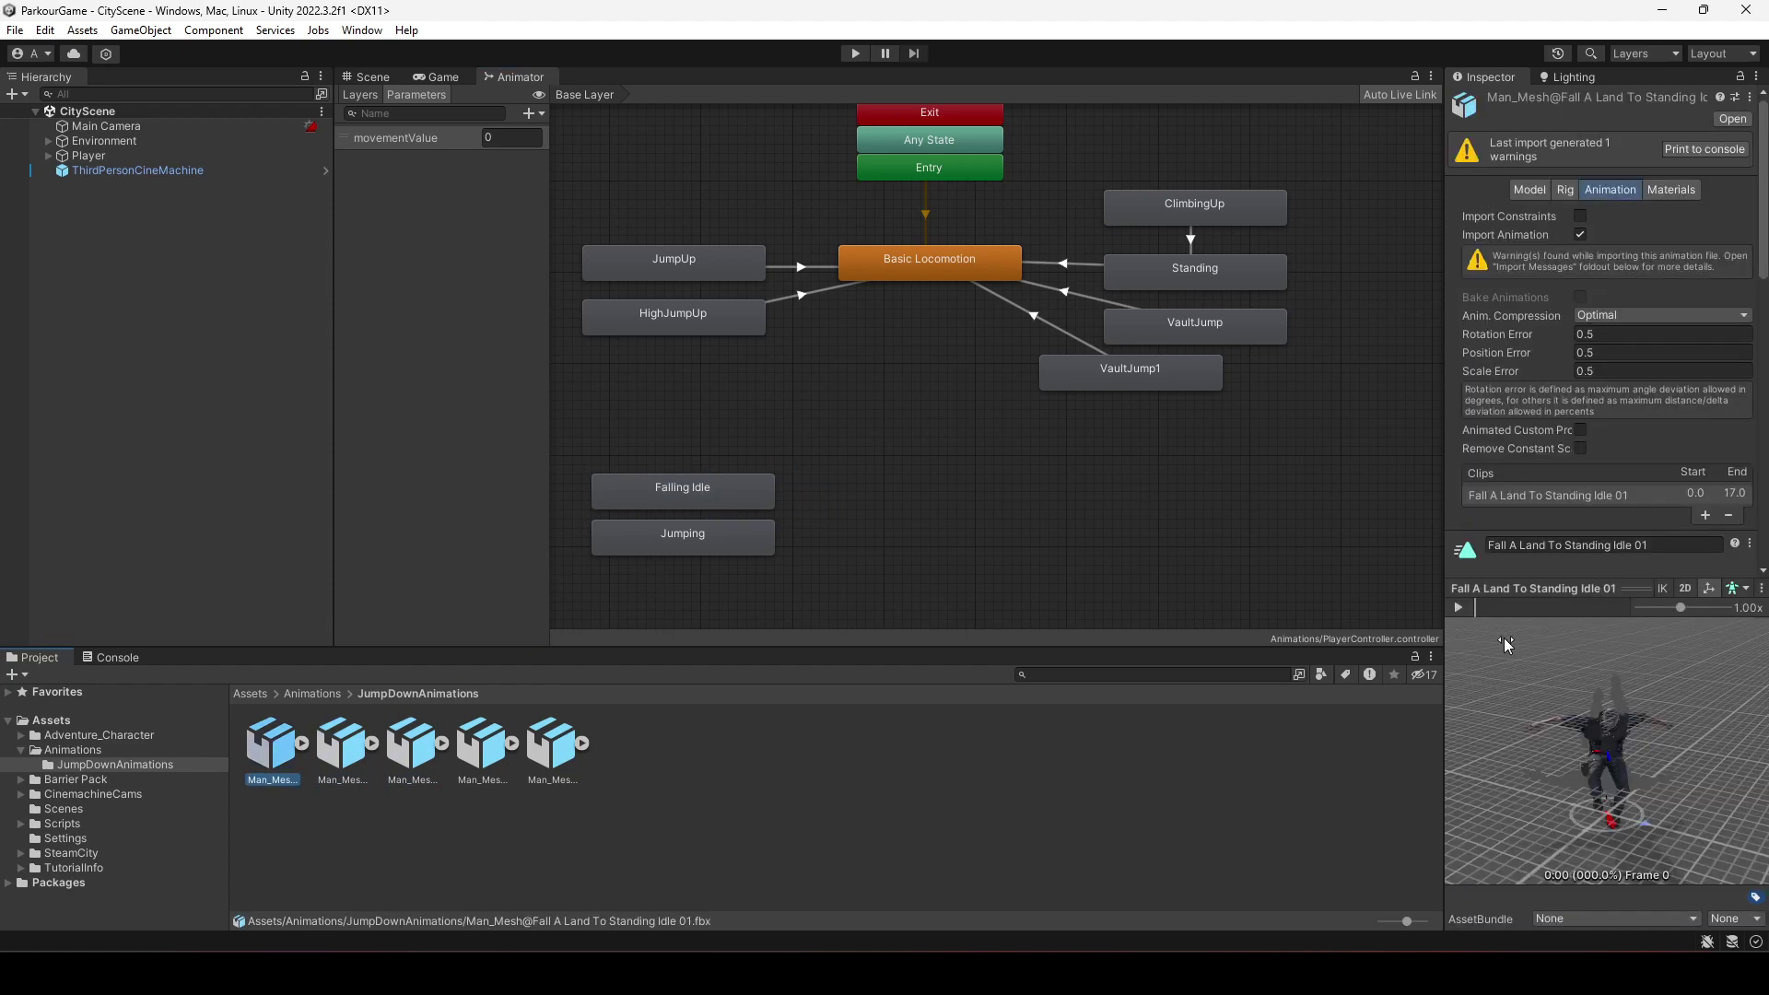
pyautogui.click(1458, 608)
pyautogui.click(1454, 609)
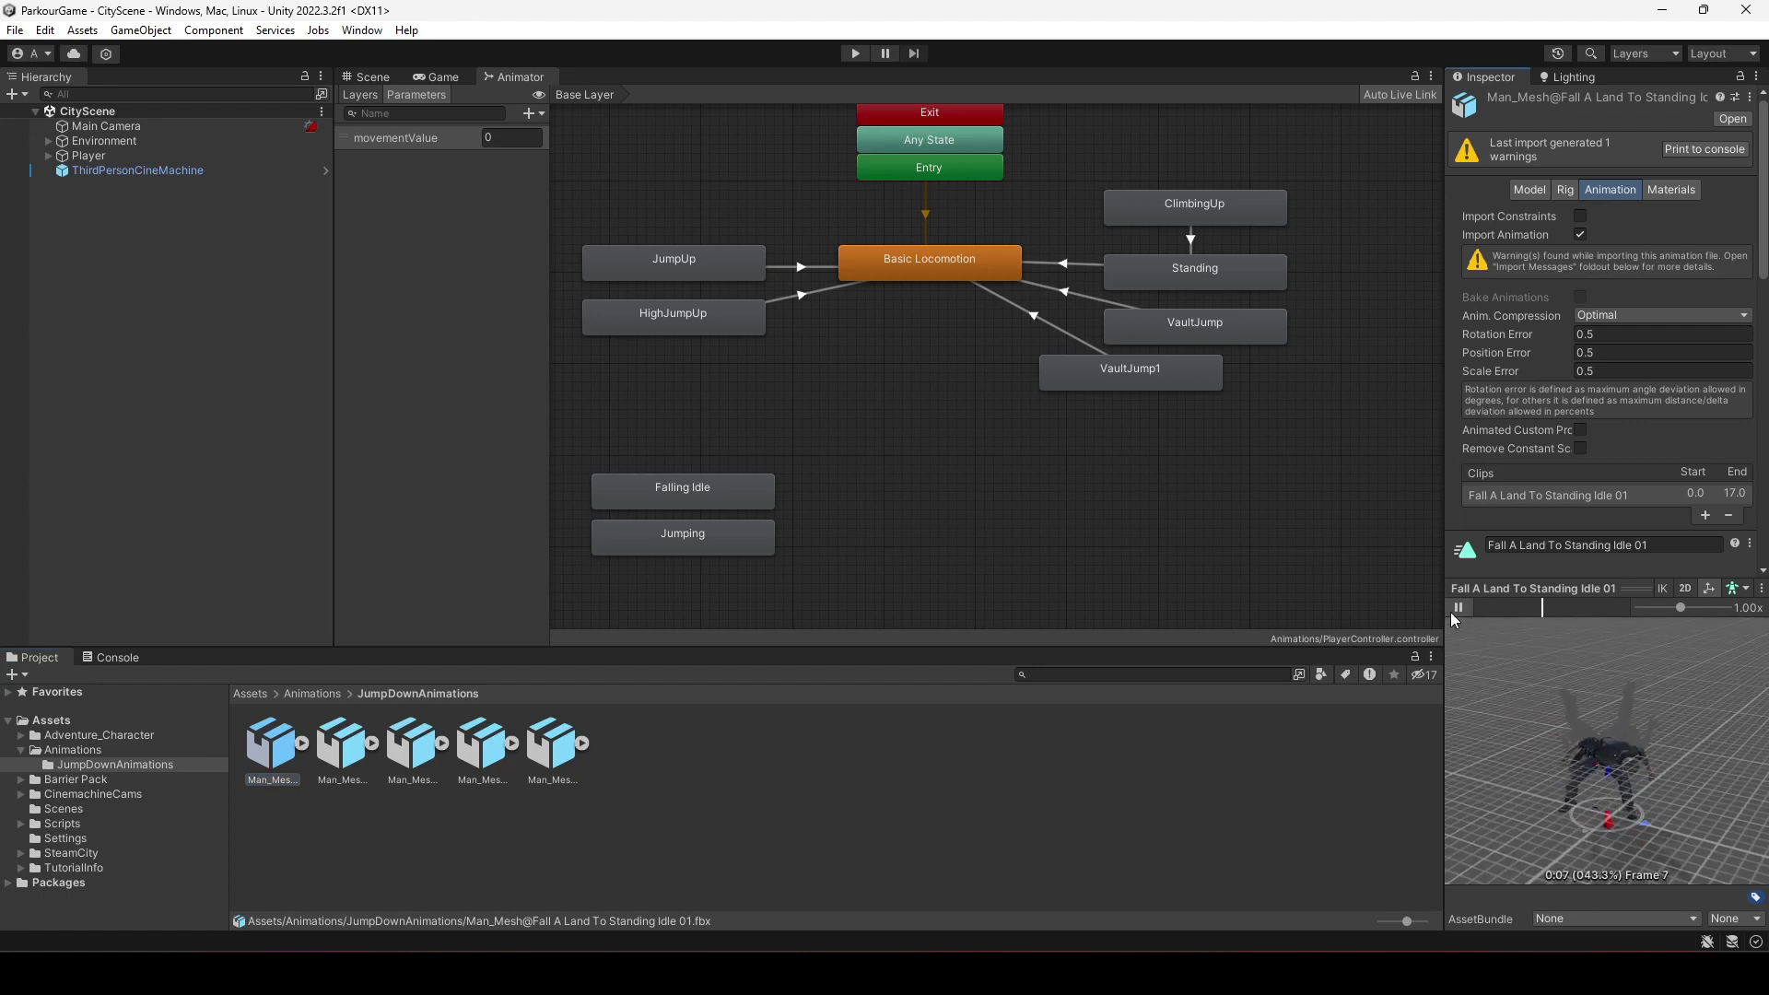
pyautogui.moveTo(259, 770); pyautogui.dragTo(657, 442)
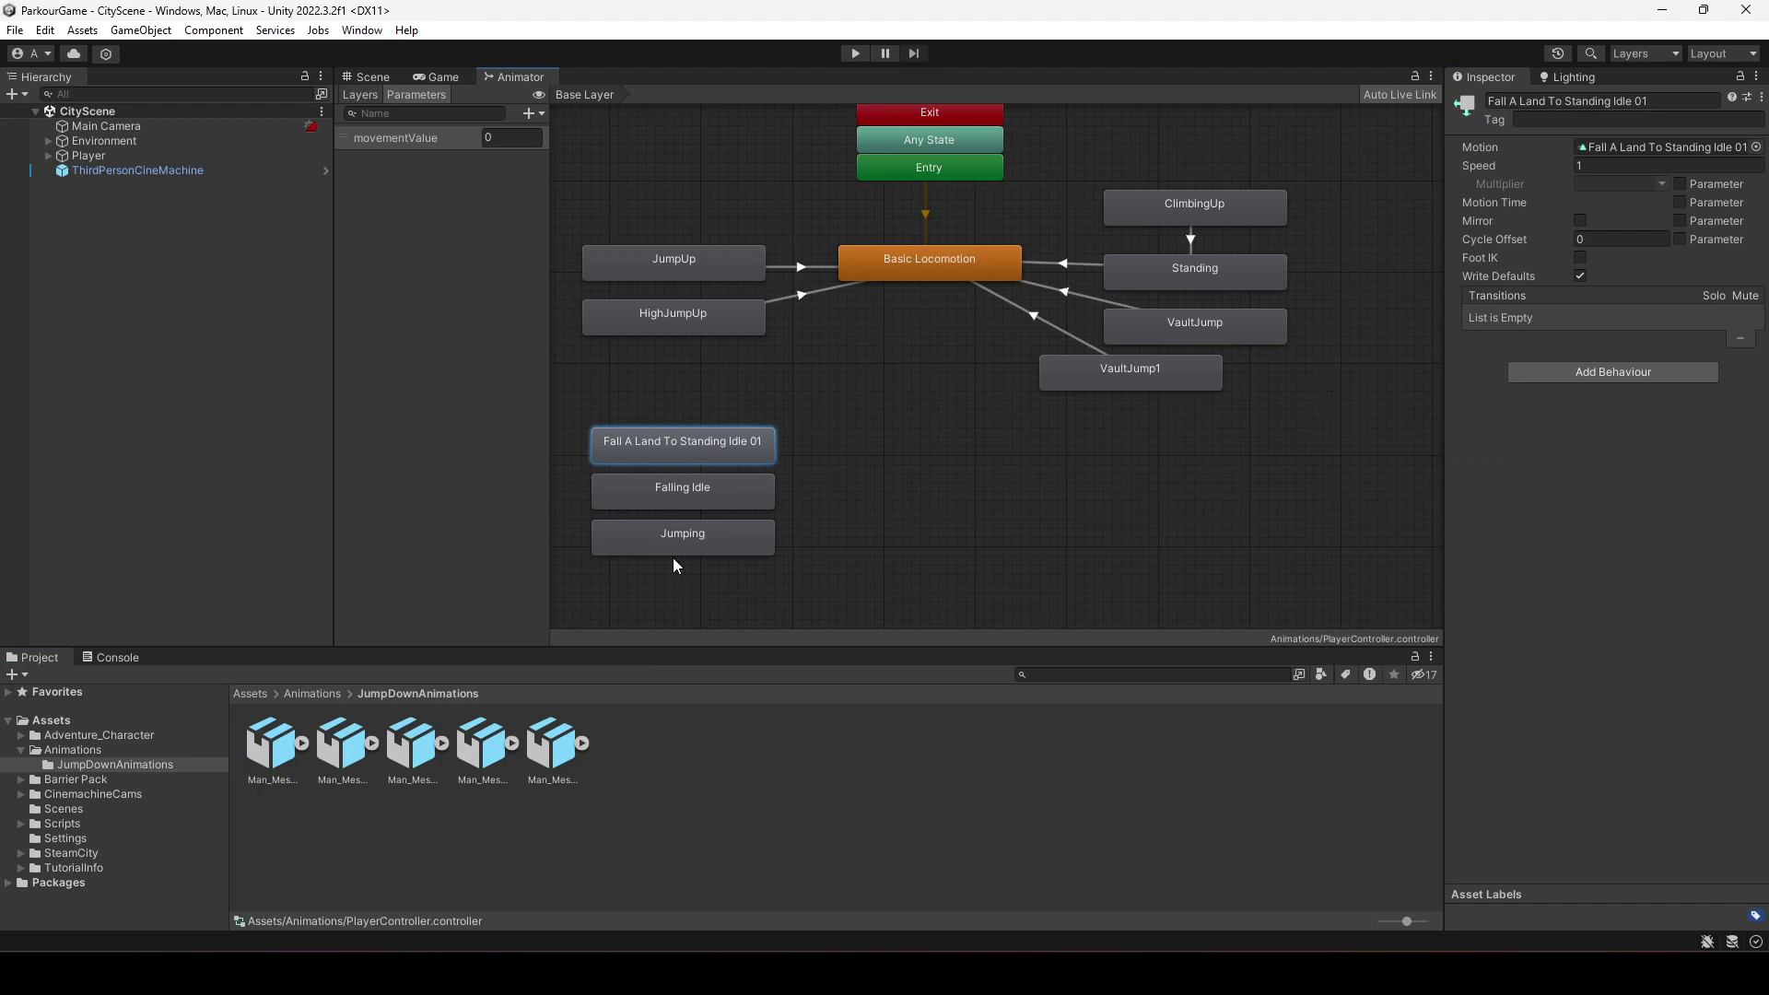
# Create transitions from Jumping to Falling Idle and from Falling Idle to Fall A Land To Standing Idle 01
pyautogui.rightClick(688, 534)
pyautogui.click(733, 542)
pyautogui.click(693, 493)
pyautogui.rightClick(691, 489)
pyautogui.click(740, 504)
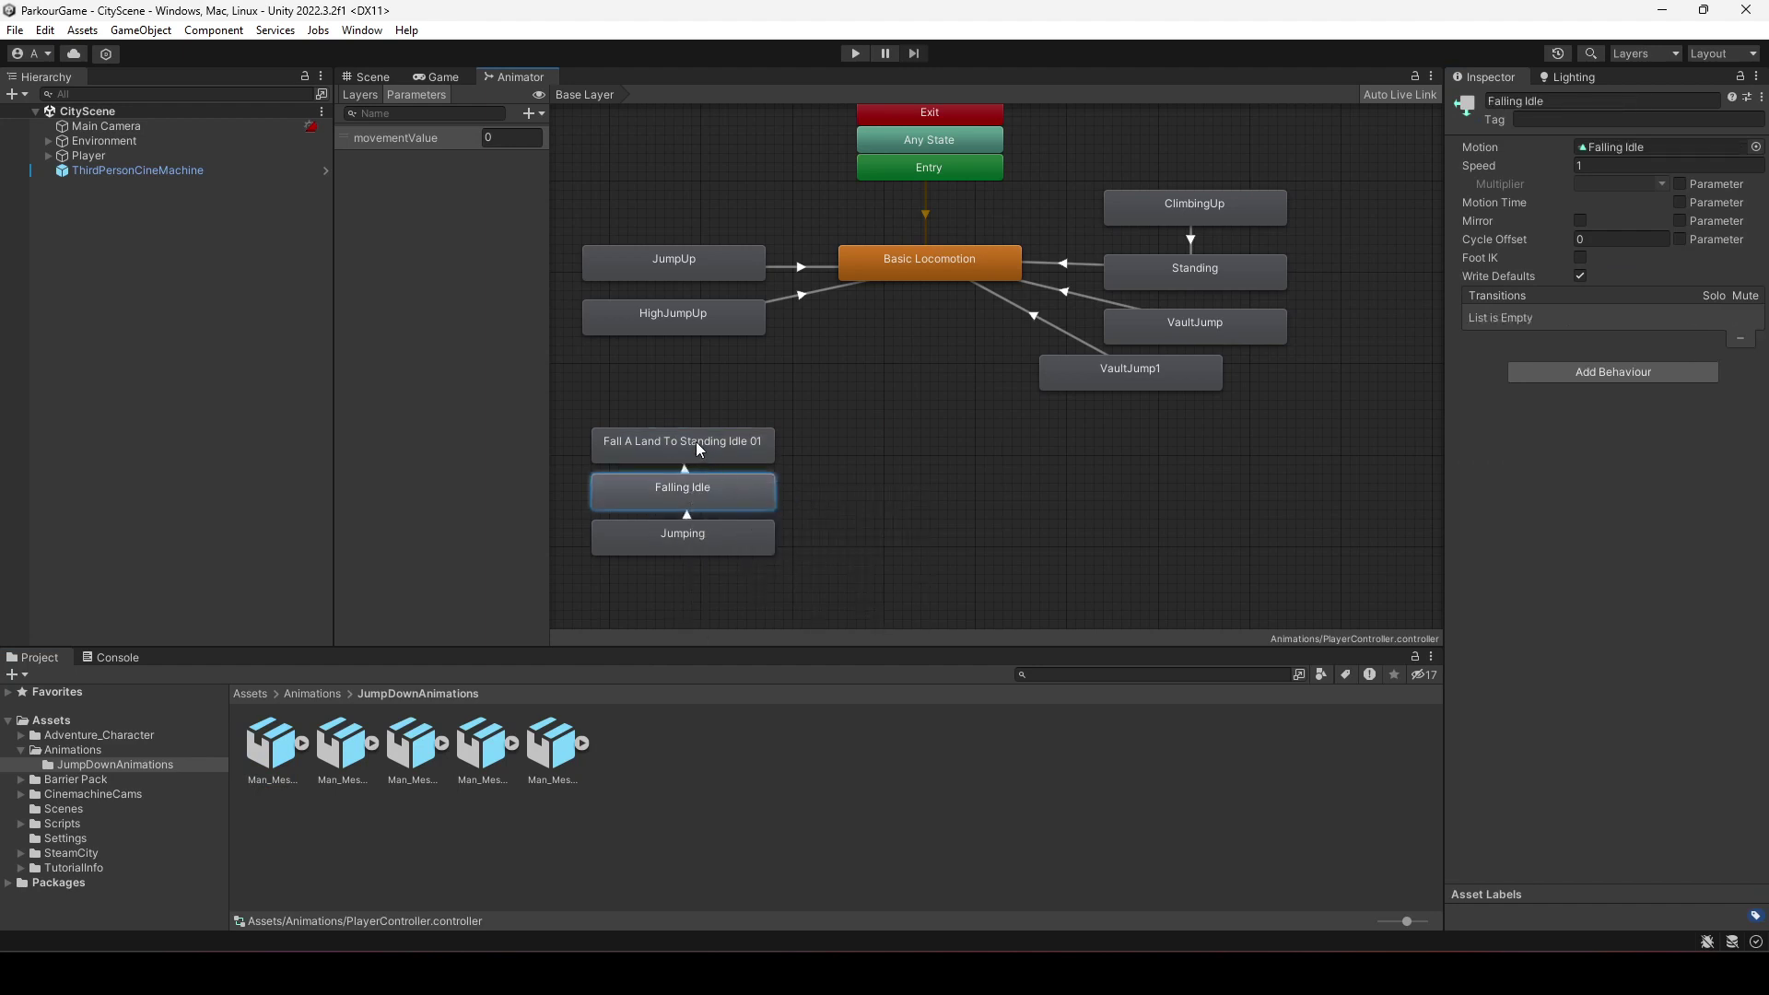
pyautogui.click(699, 449)
# Create a transition from Fall A Land To Standing Idle 01 to Basic Locomotion
pyautogui.rightClick(694, 440)
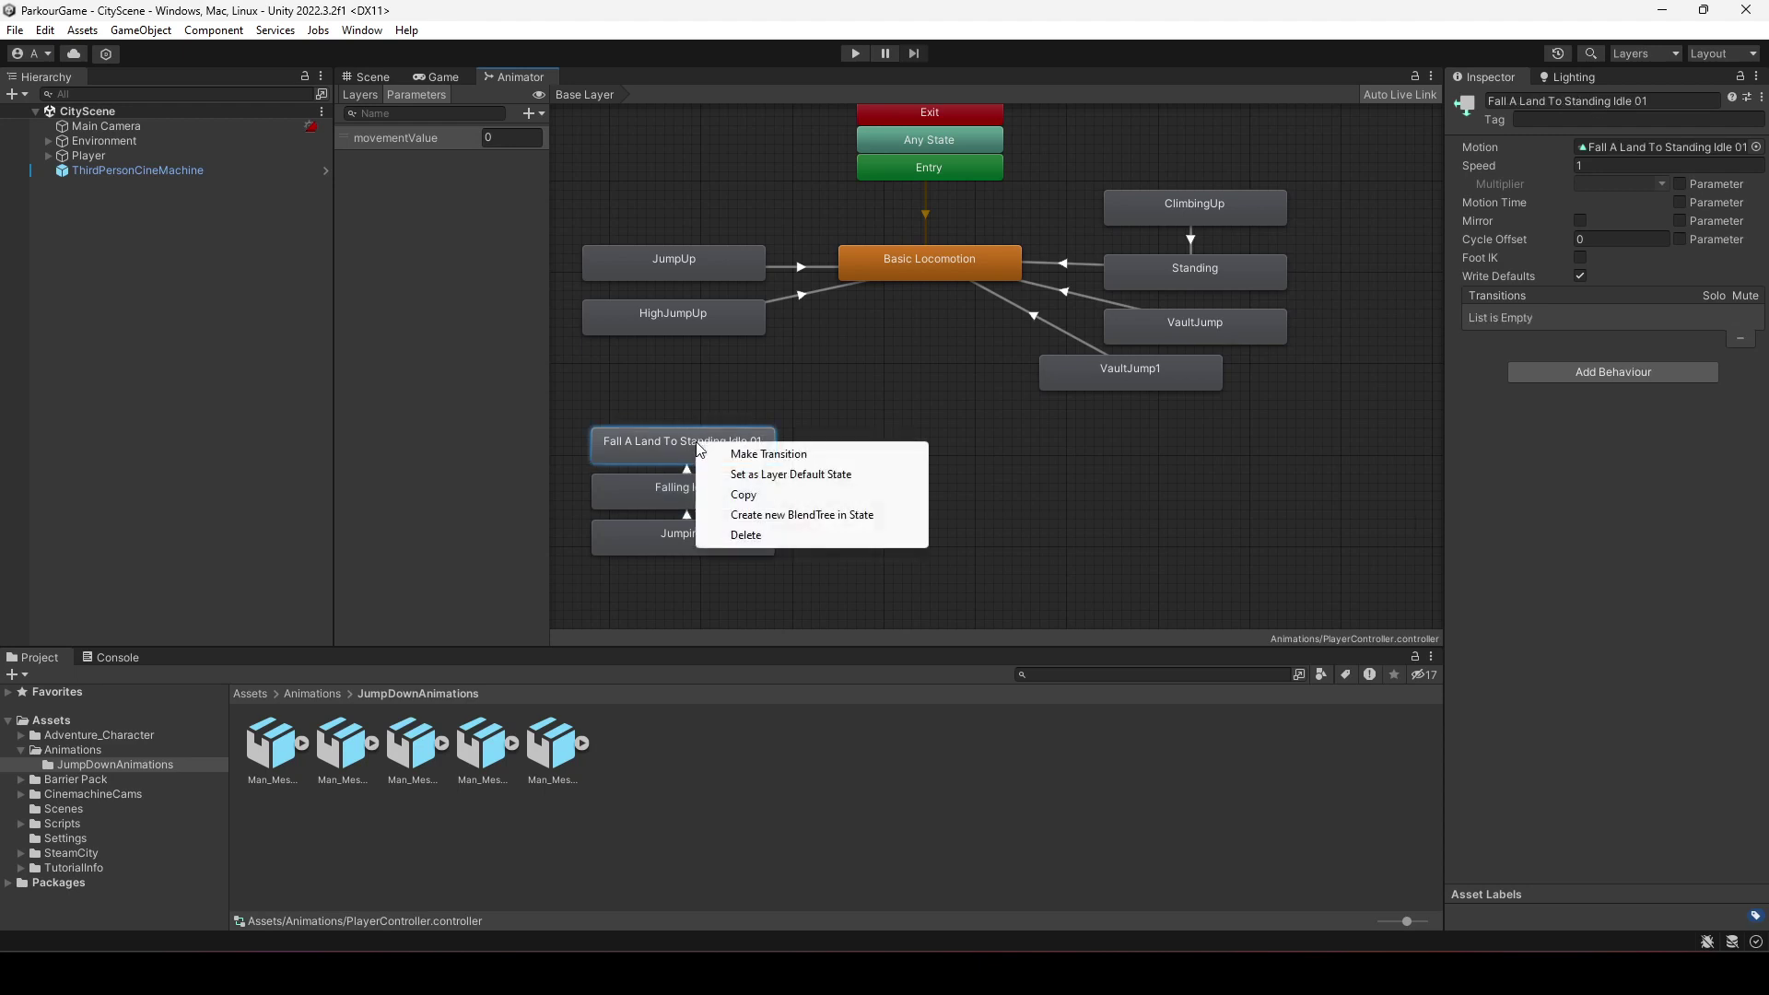
pyautogui.click(740, 455)
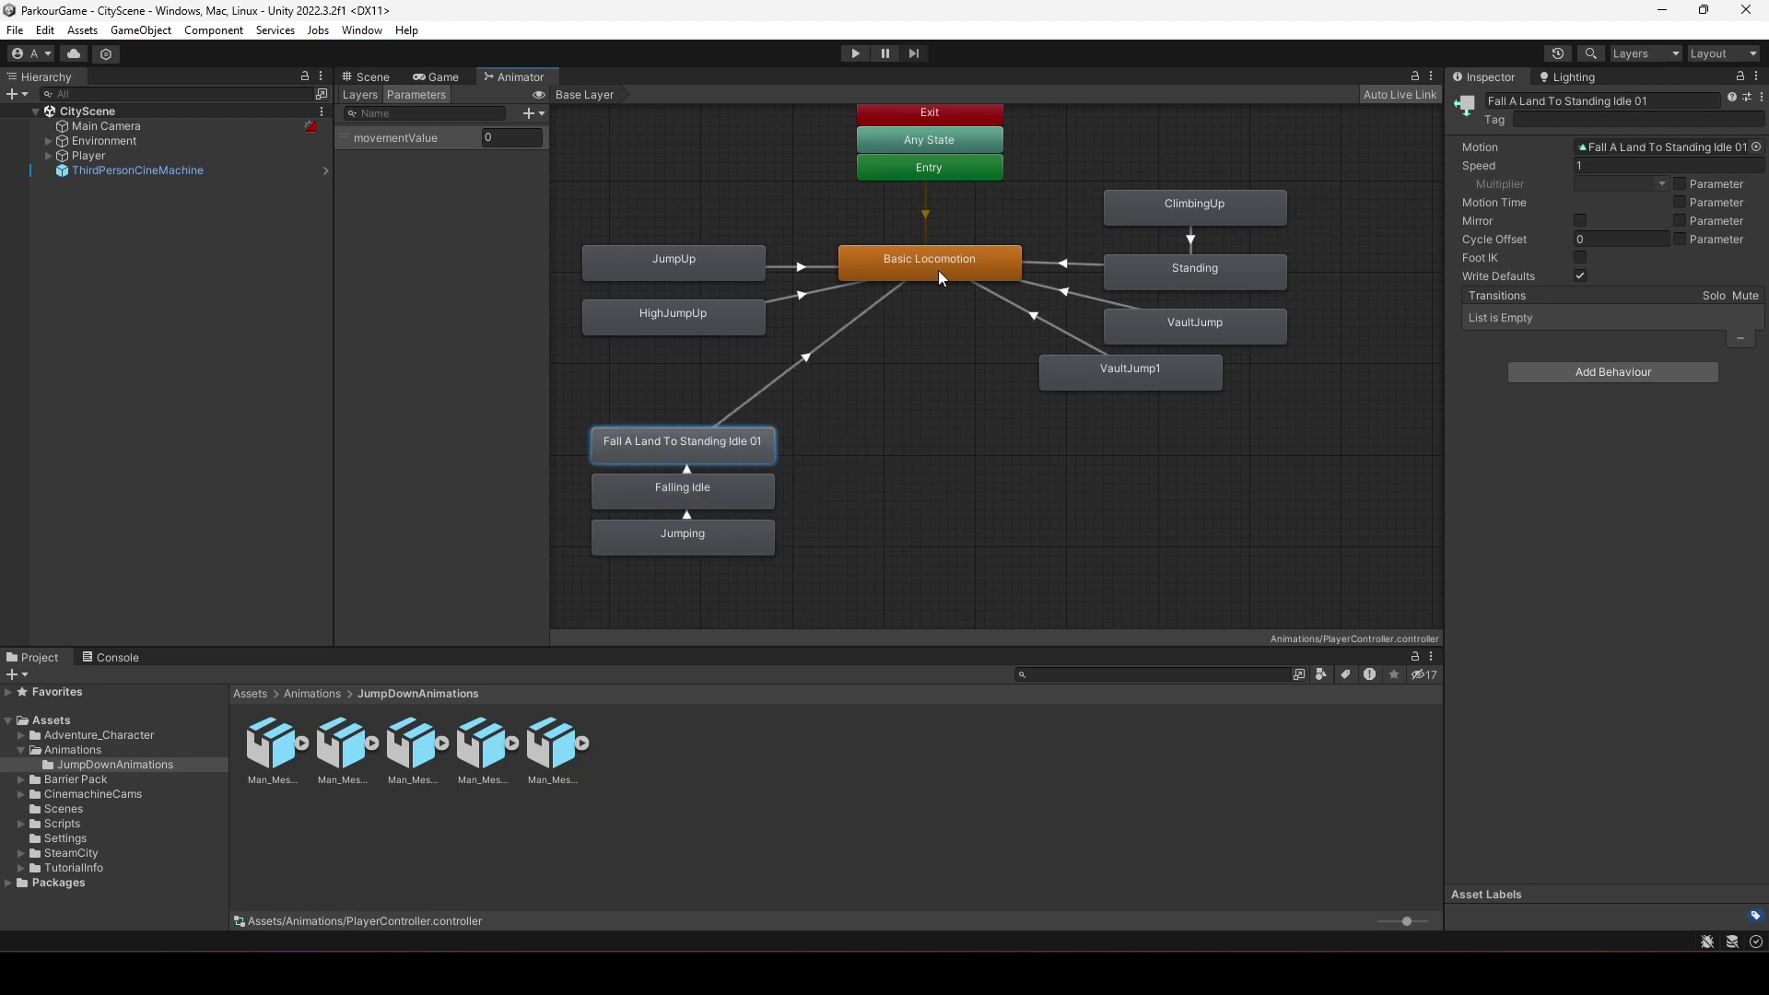
pyautogui.click(939, 273)
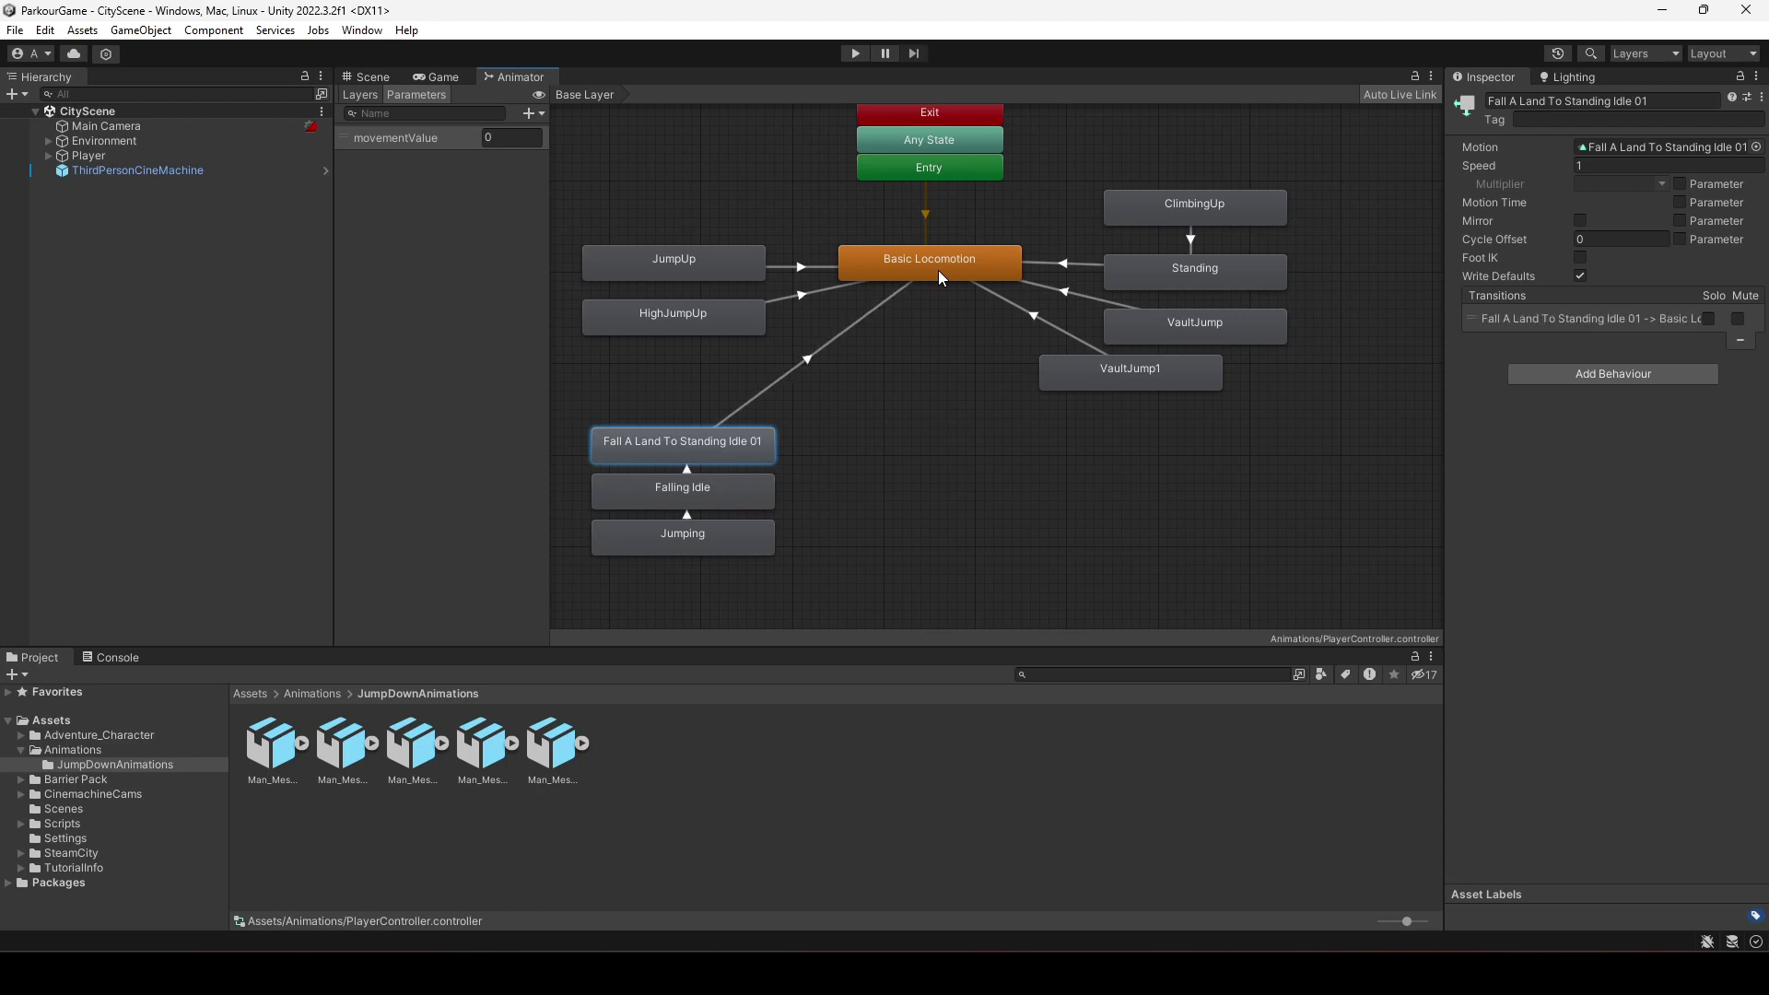
# Play the previews of the landing to Basic Locomotion and Falling Idle to landing transitions, and scrub through the latter's timeline
pyautogui.click(758, 394)
pyautogui.click(1460, 608)
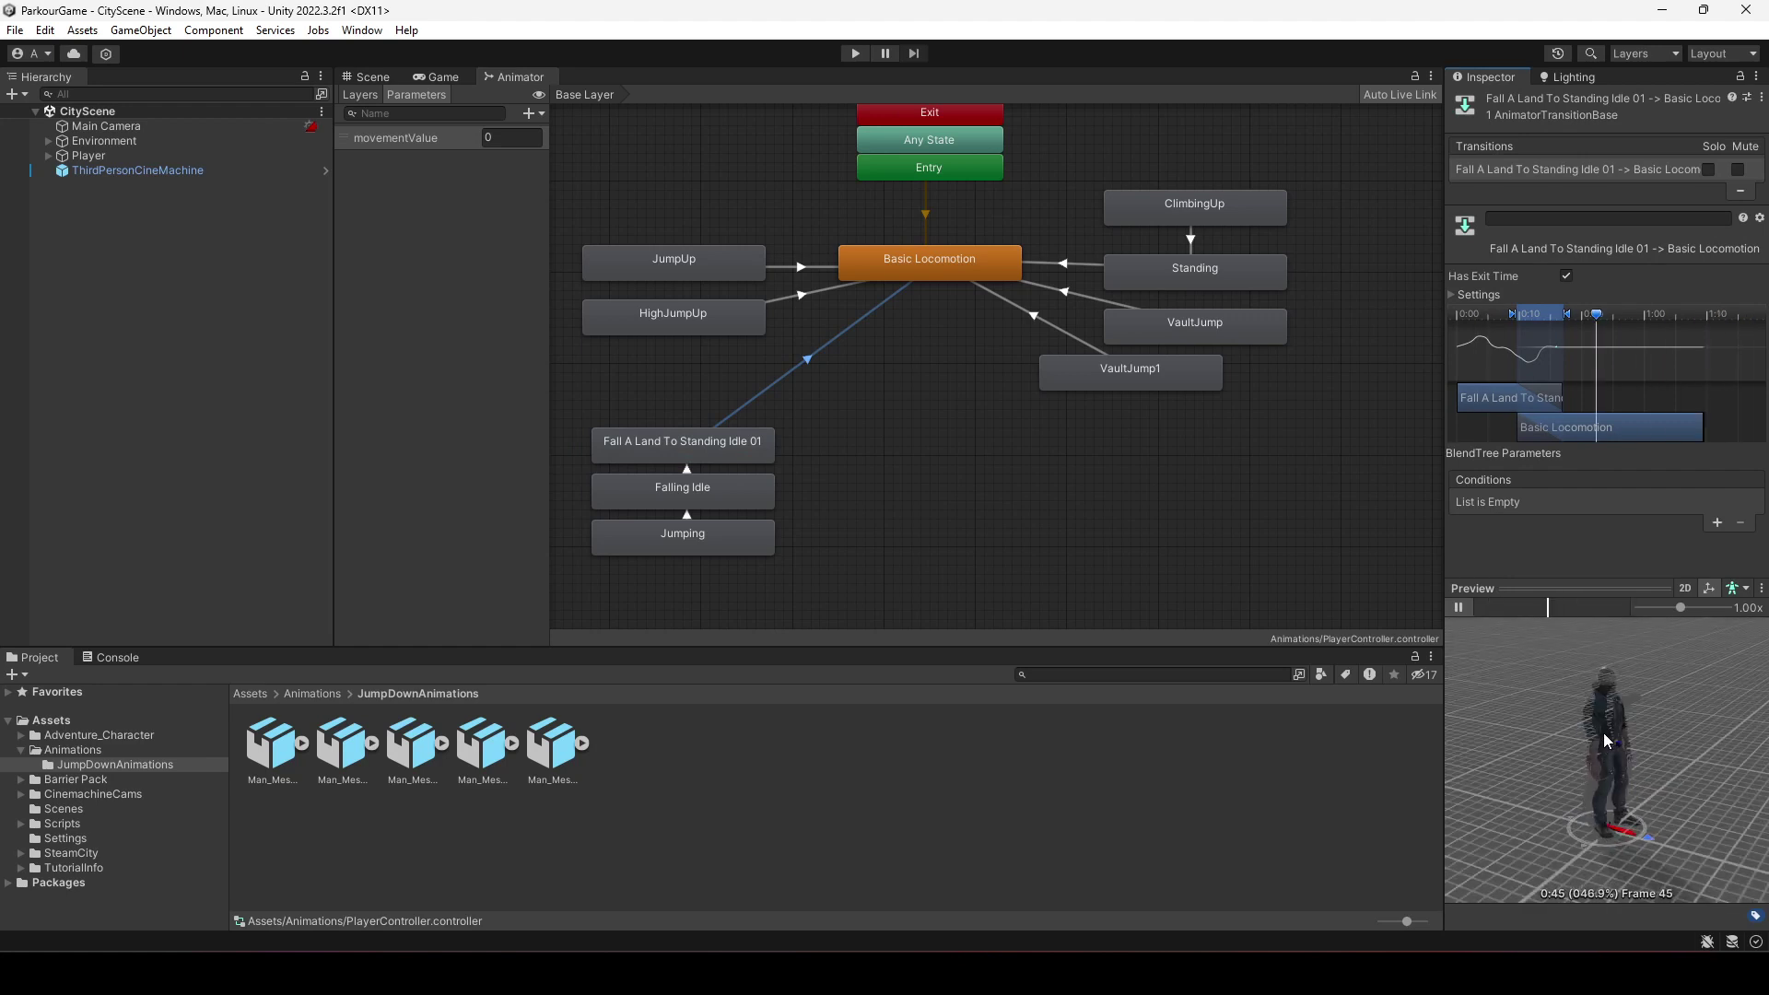
pyautogui.click(687, 471)
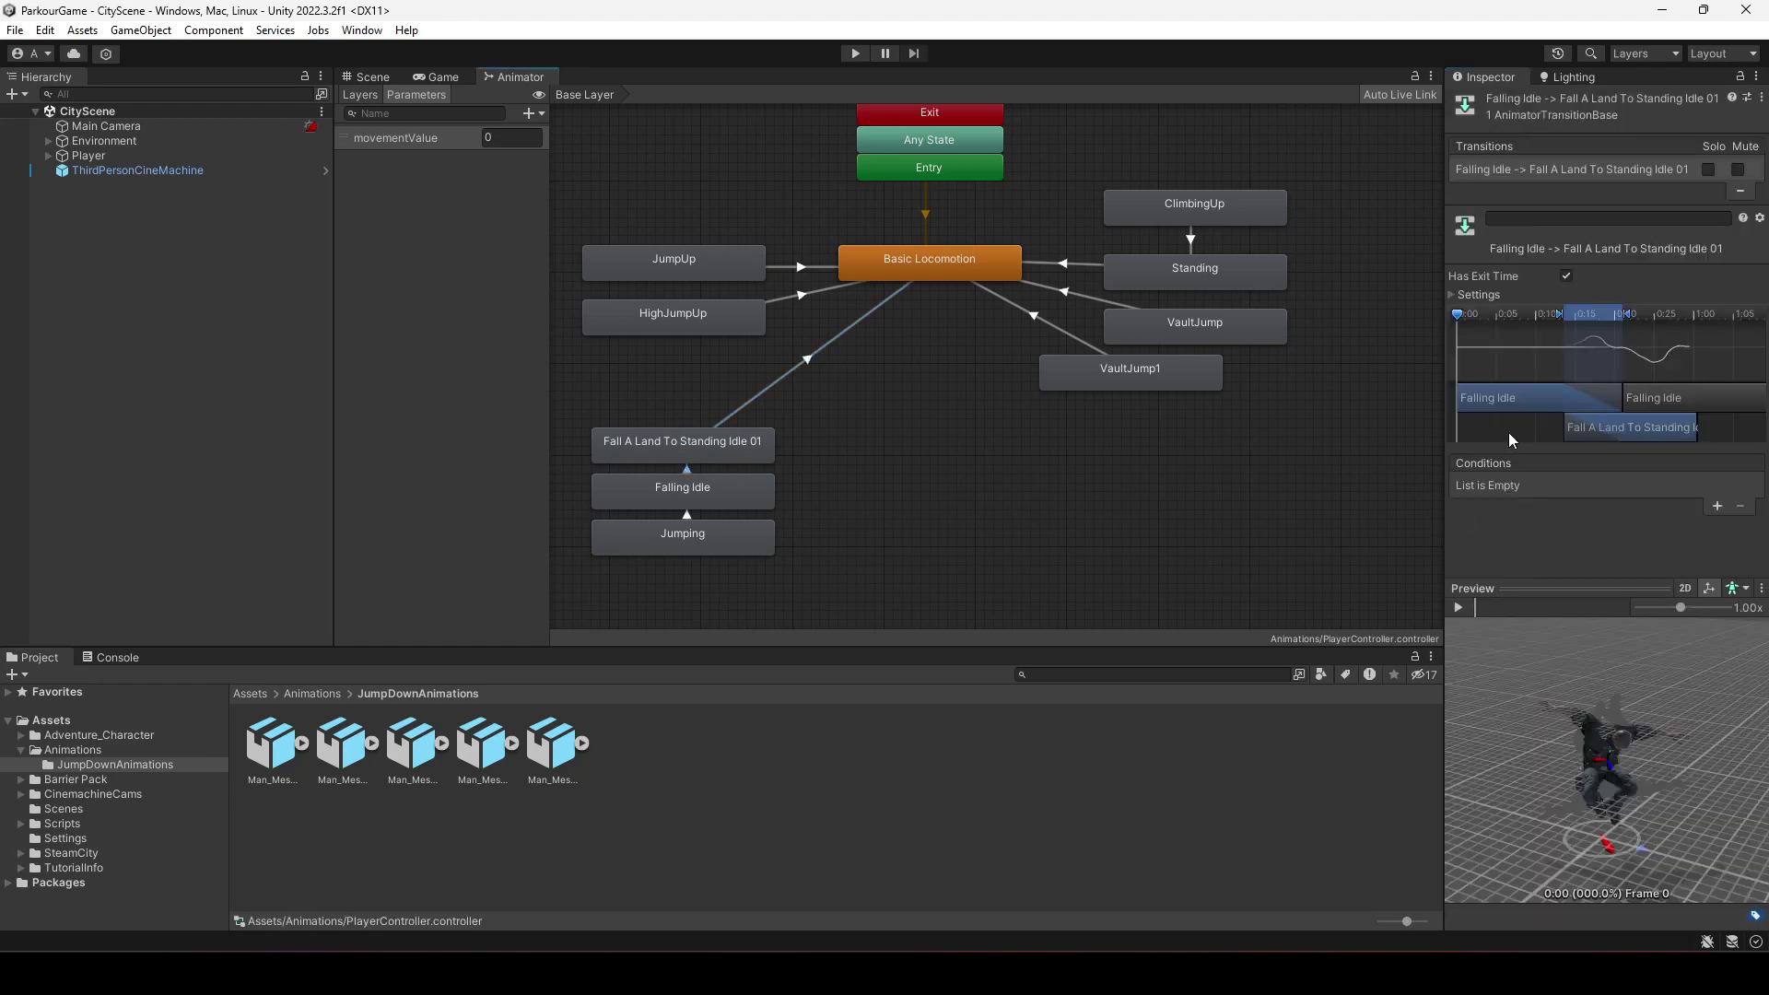
pyautogui.click(1461, 607)
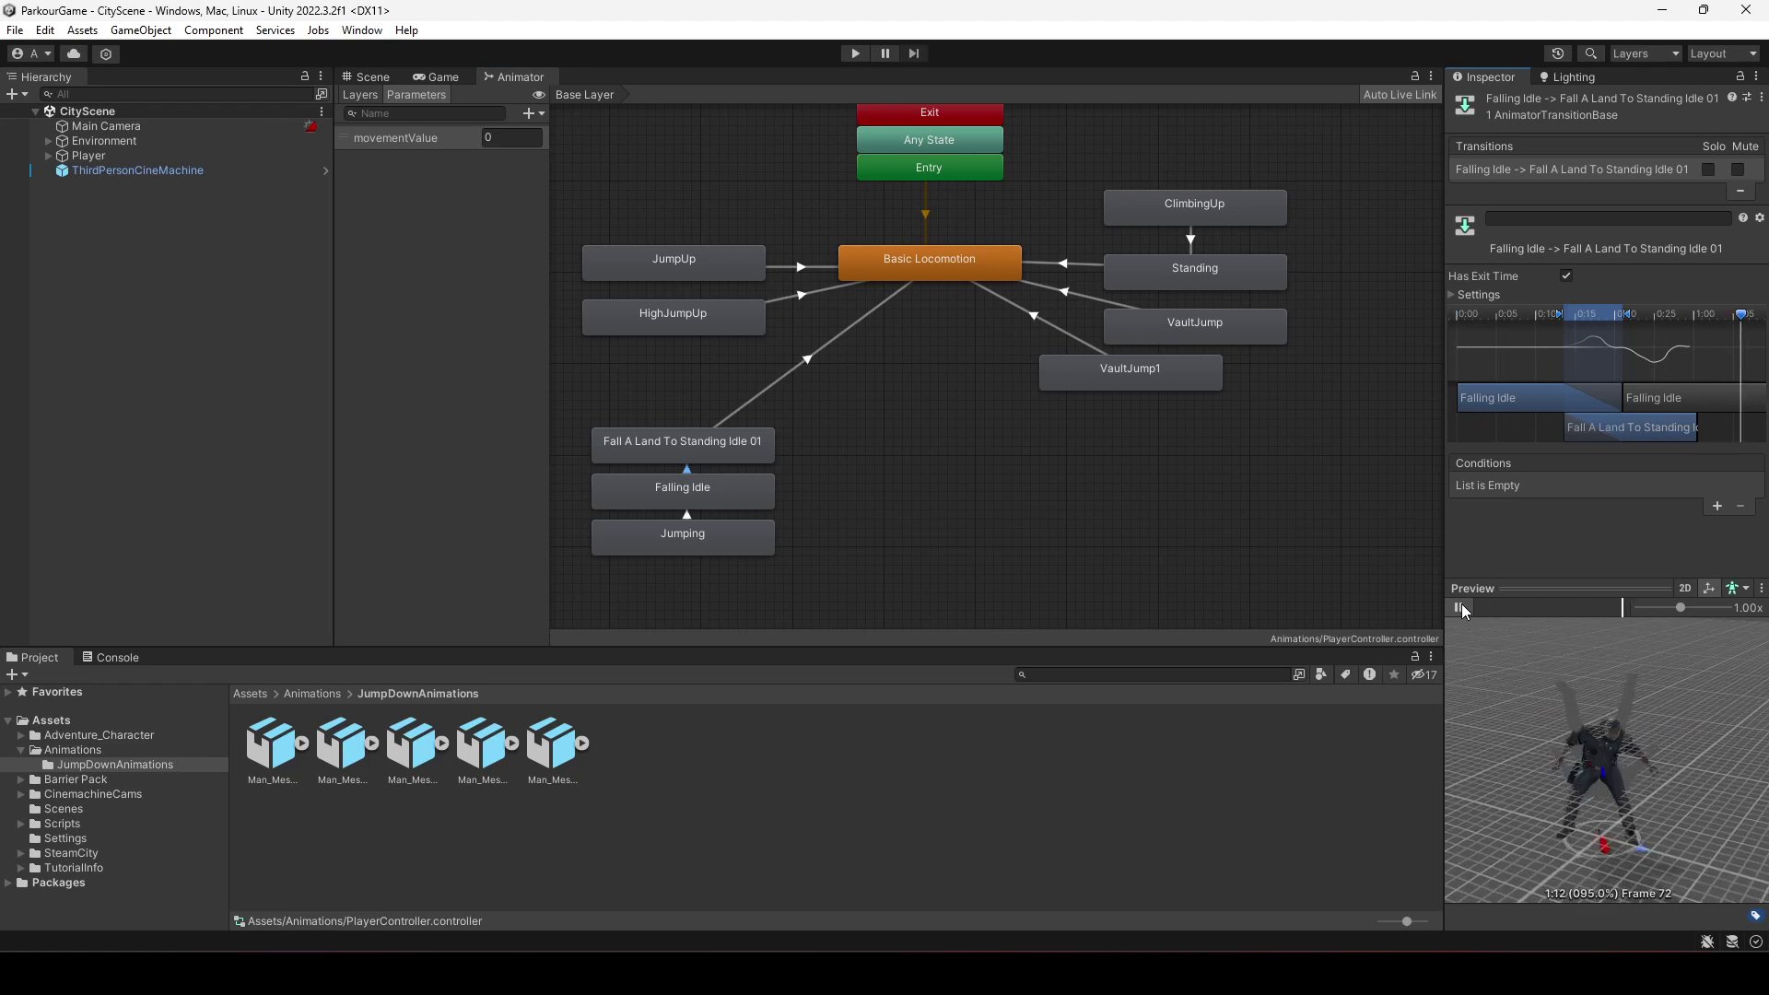
pyautogui.click(1460, 606)
pyautogui.moveTo(1714, 318); pyautogui.dragTo(1672, 500)
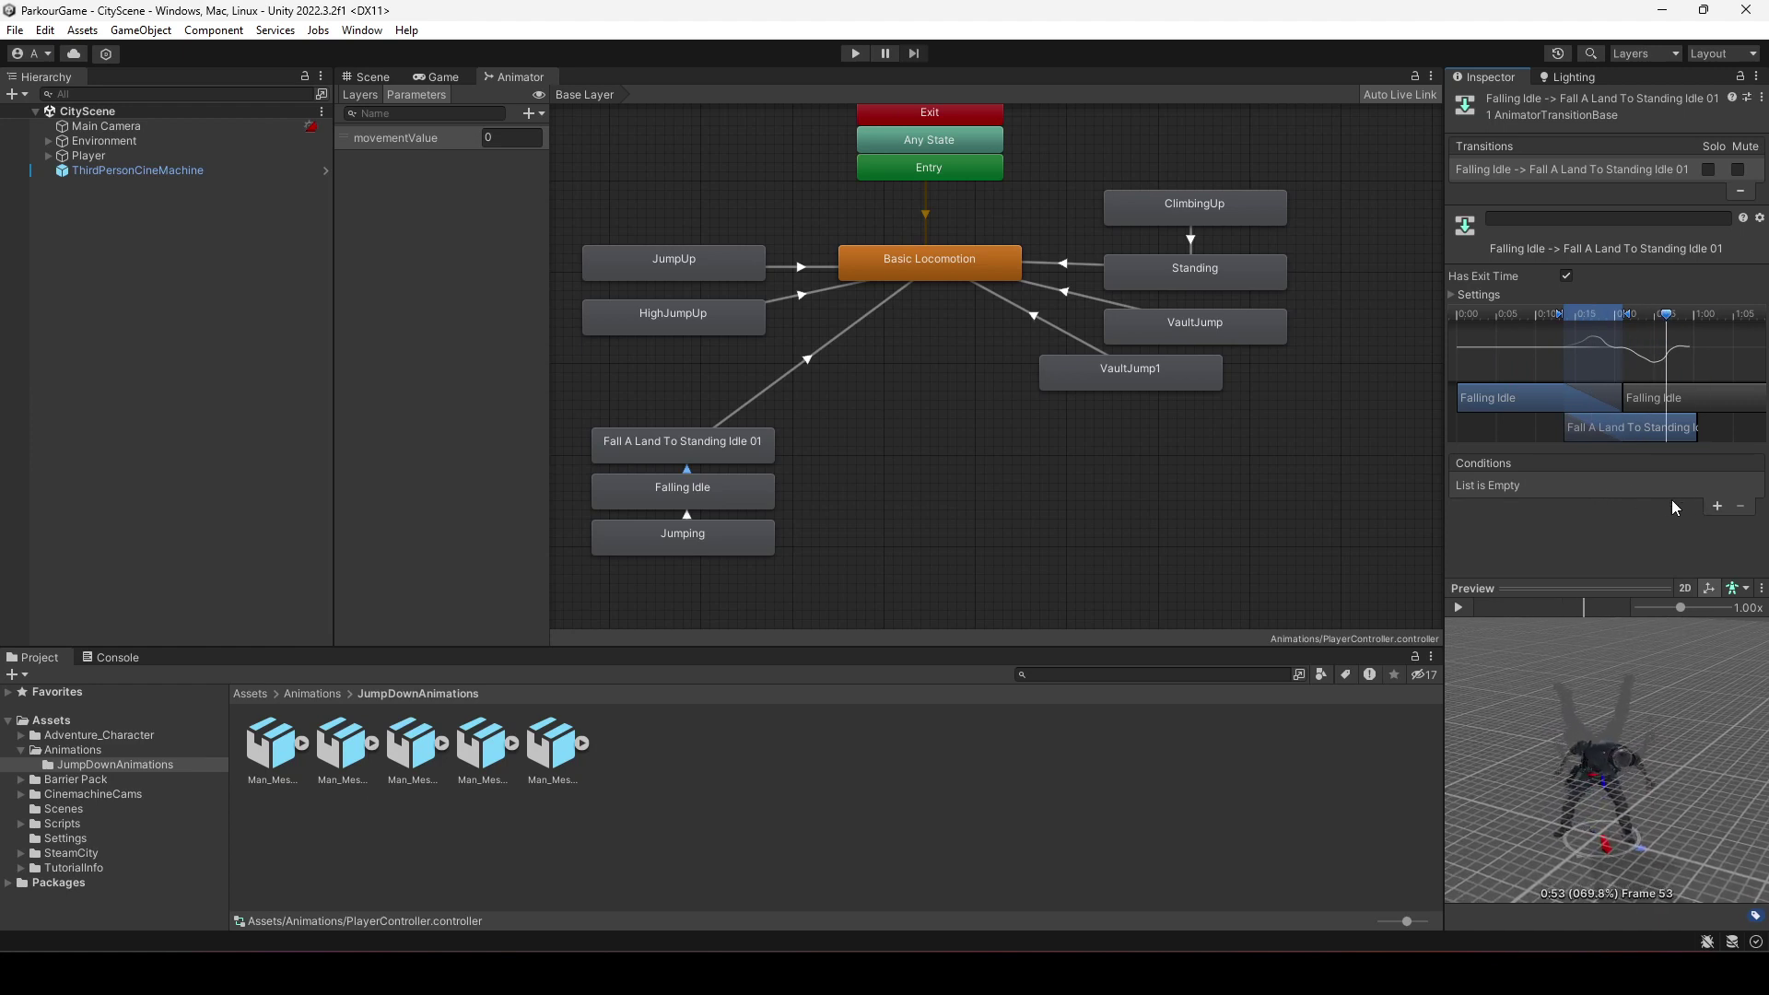
# Add a Bool parameter named onSurface to the Animator controller
pyautogui.click(689, 473)
pyautogui.click(543, 116)
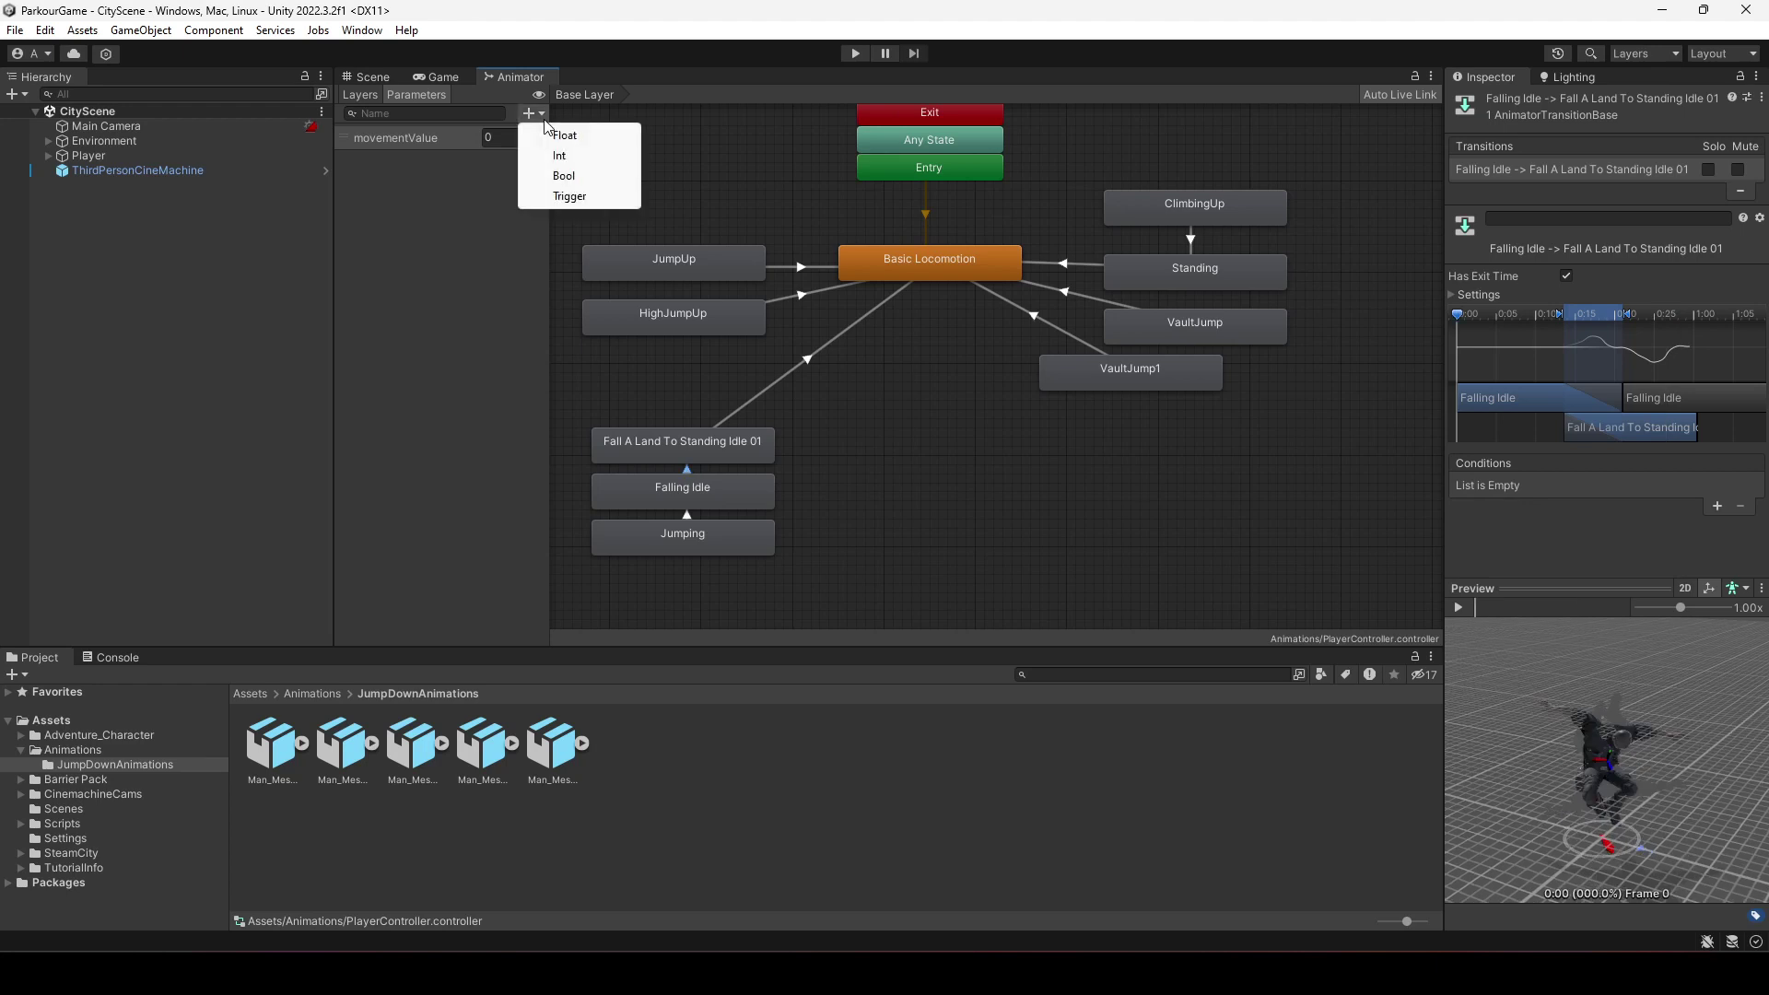
pyautogui.click(579, 181)
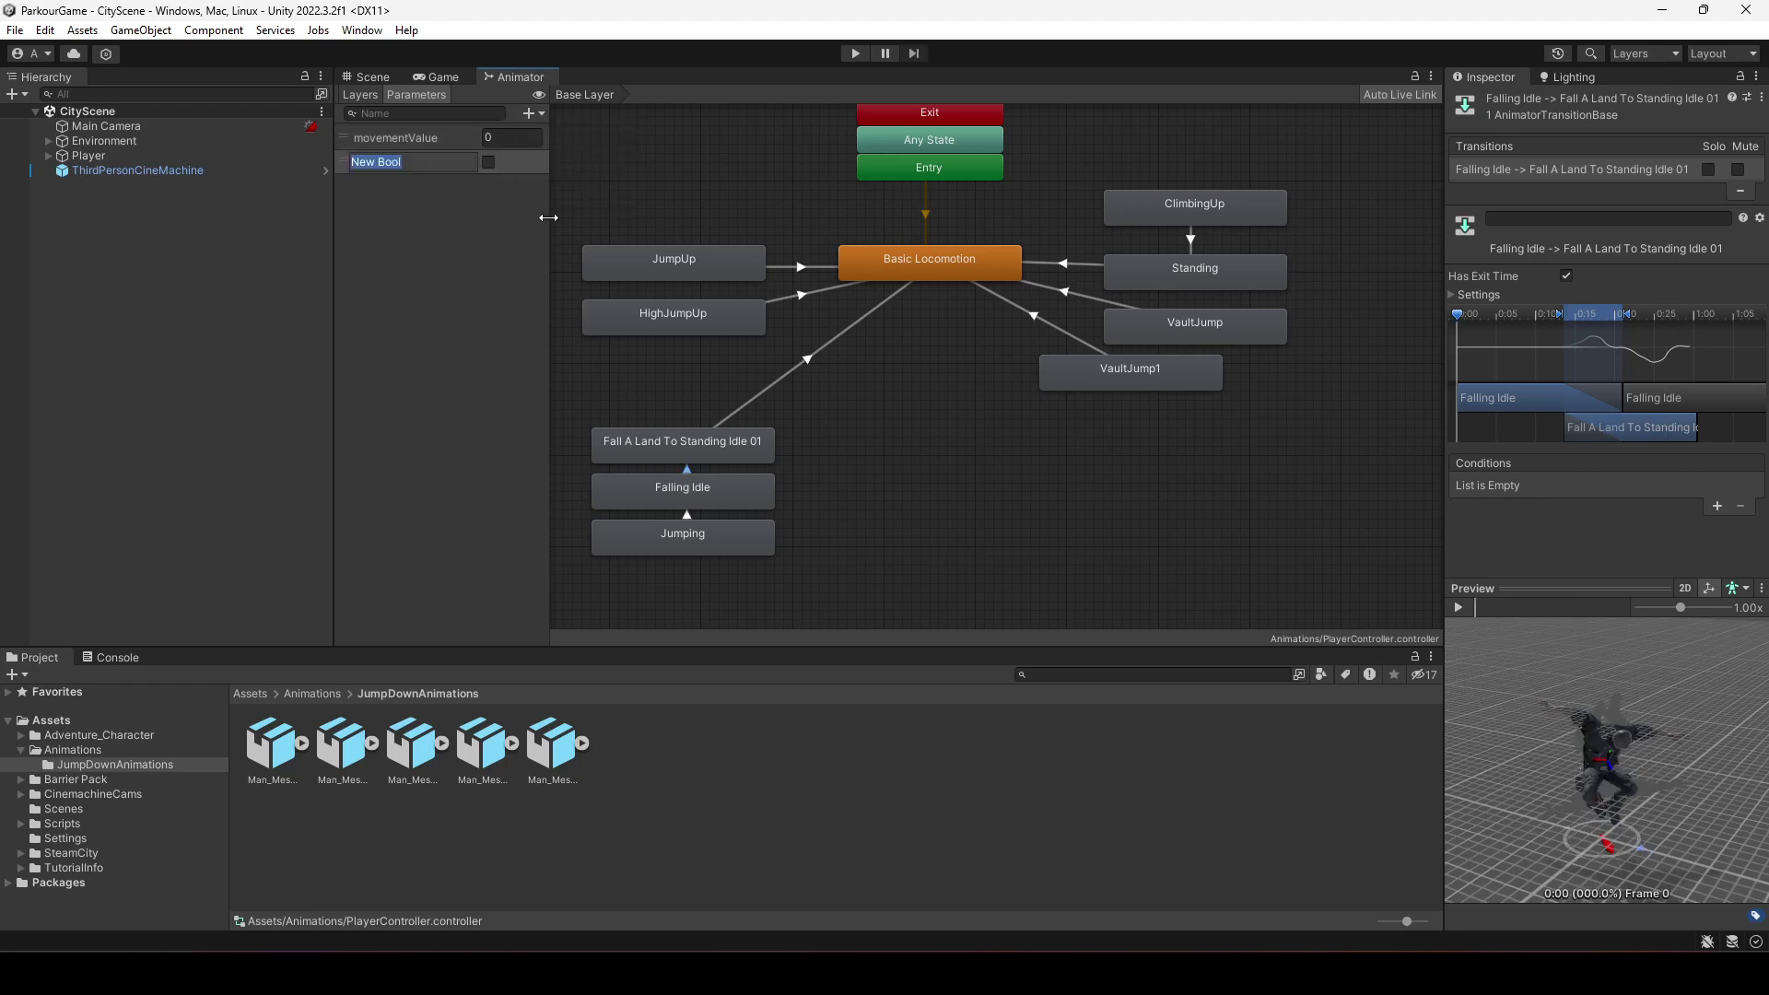
pyautogui.write('onSurface')
pyautogui.press('Return')
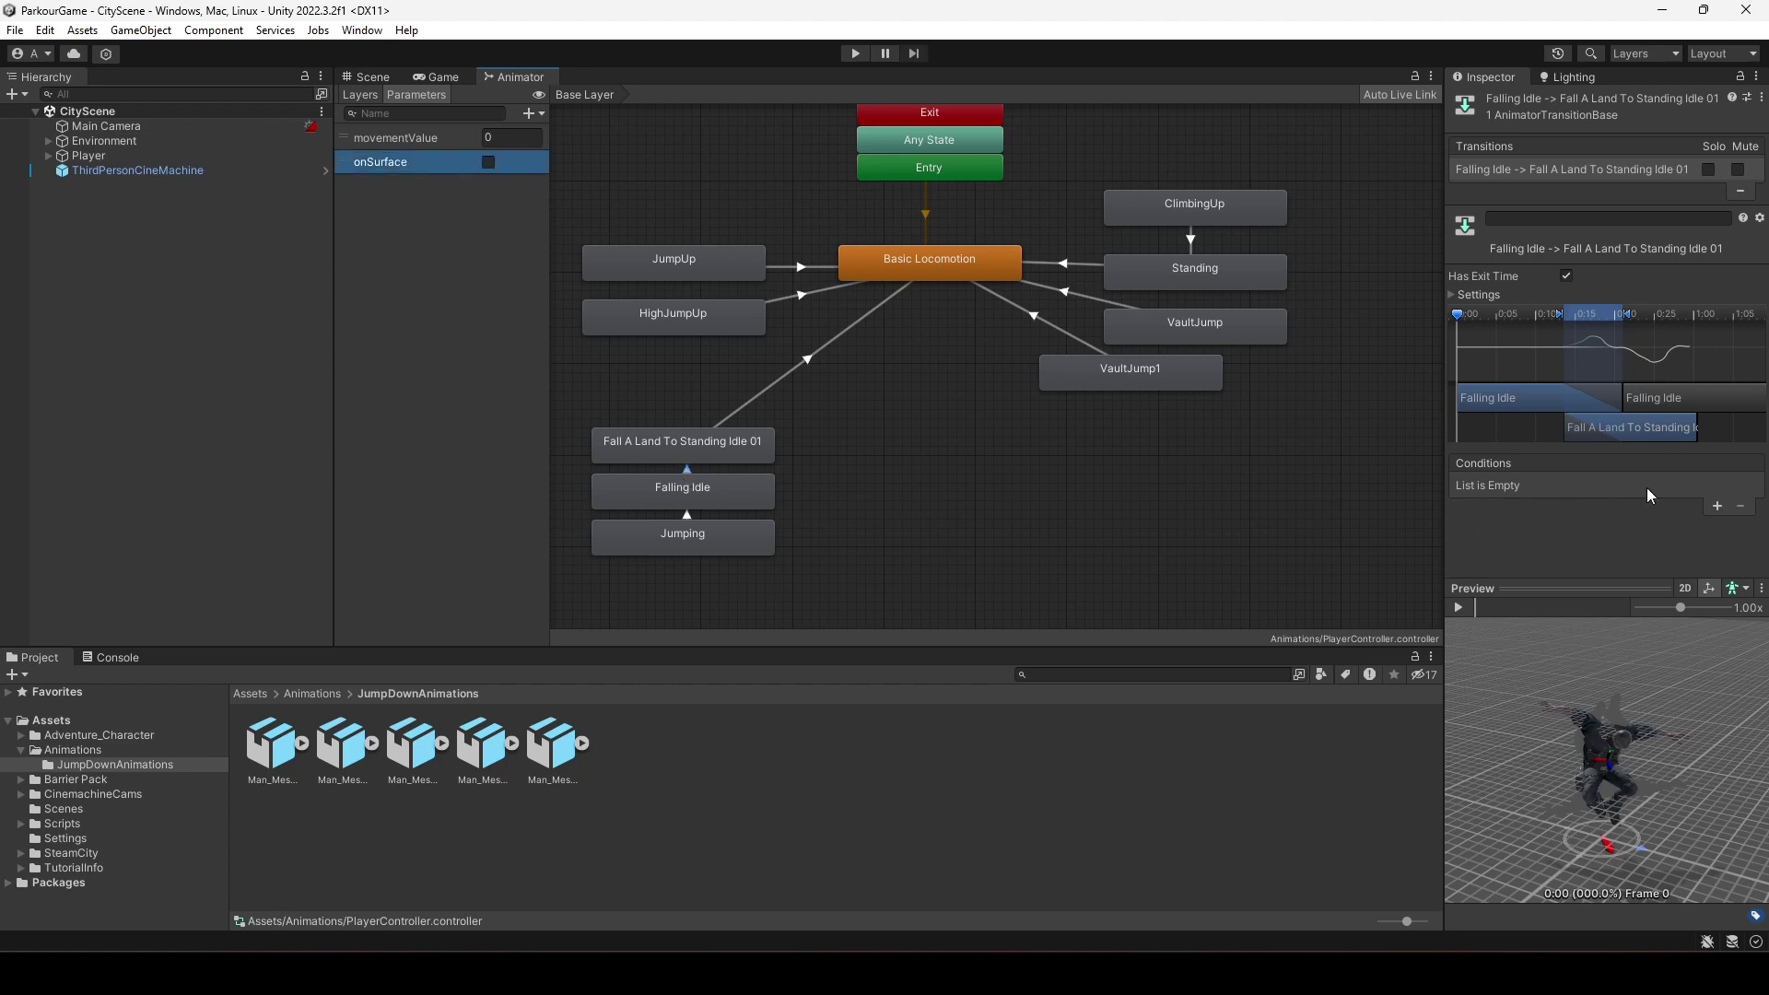
# Give the Falling Idle to landing transition the condition onSurface true and disable its Has Exit Time
pyautogui.click(1720, 507)
pyautogui.click(1595, 487)
pyautogui.click(1523, 561)
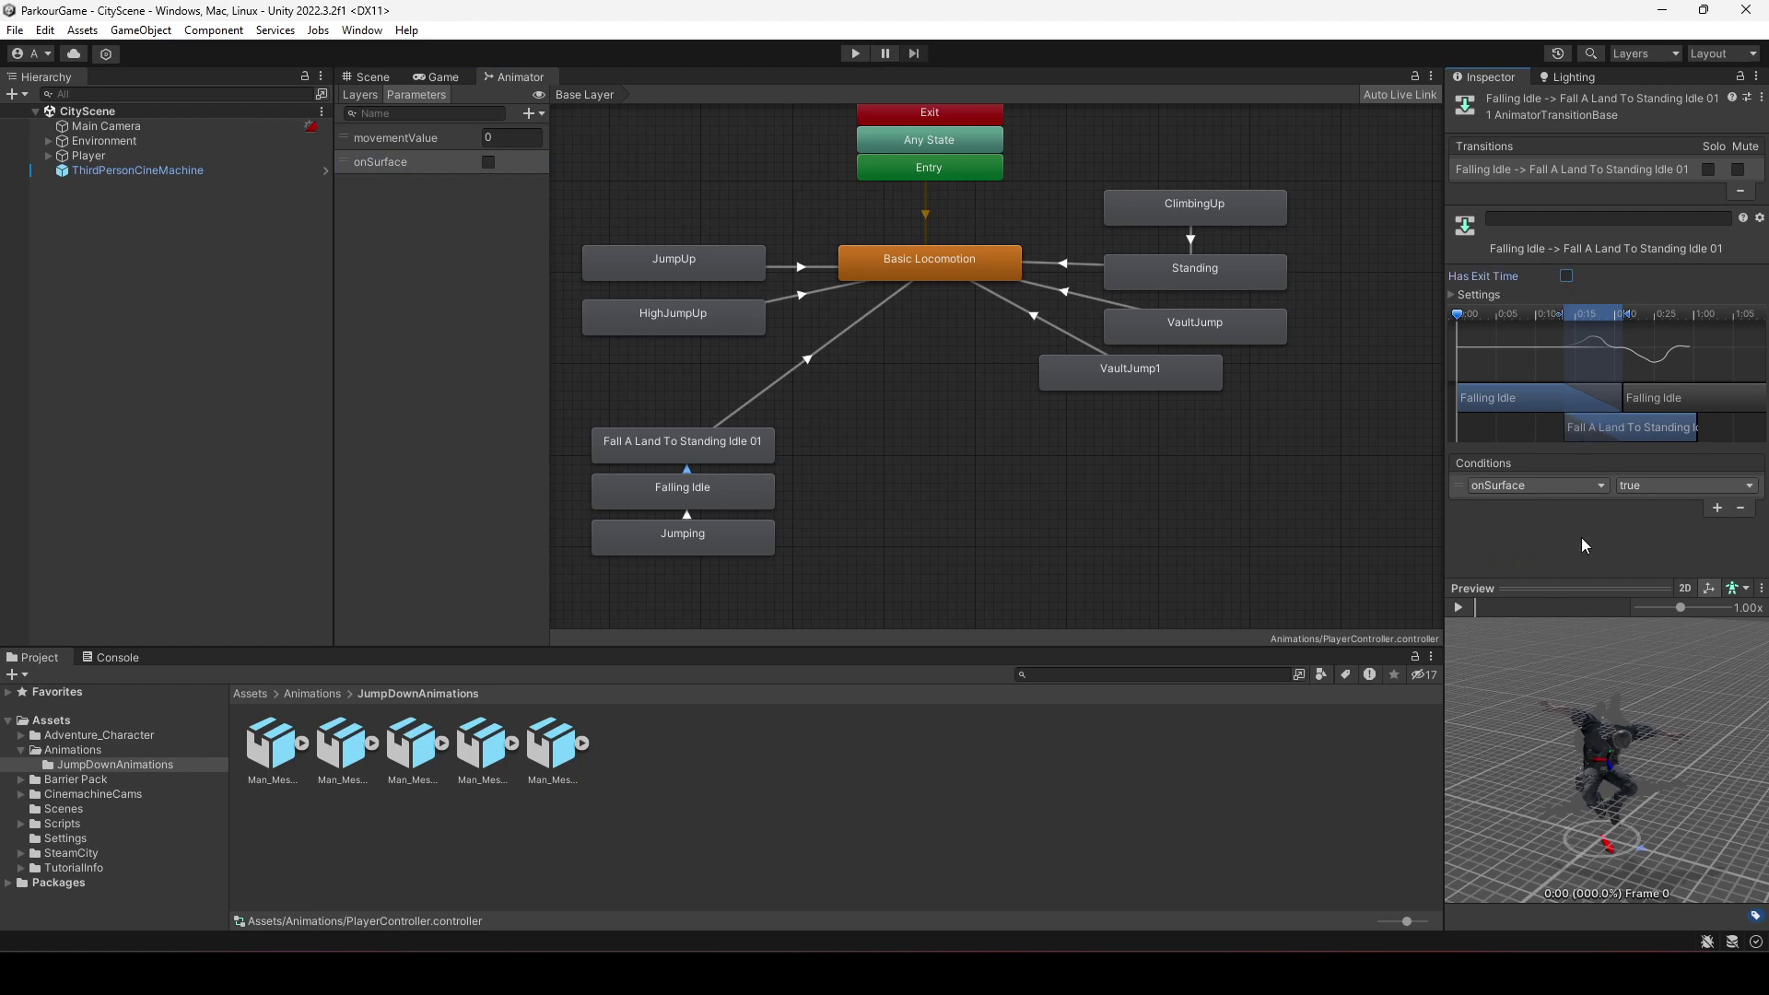
# Create a folder named JumpDownActions inside Scripts/ParkourActions and open it
pyautogui.click(83, 825)
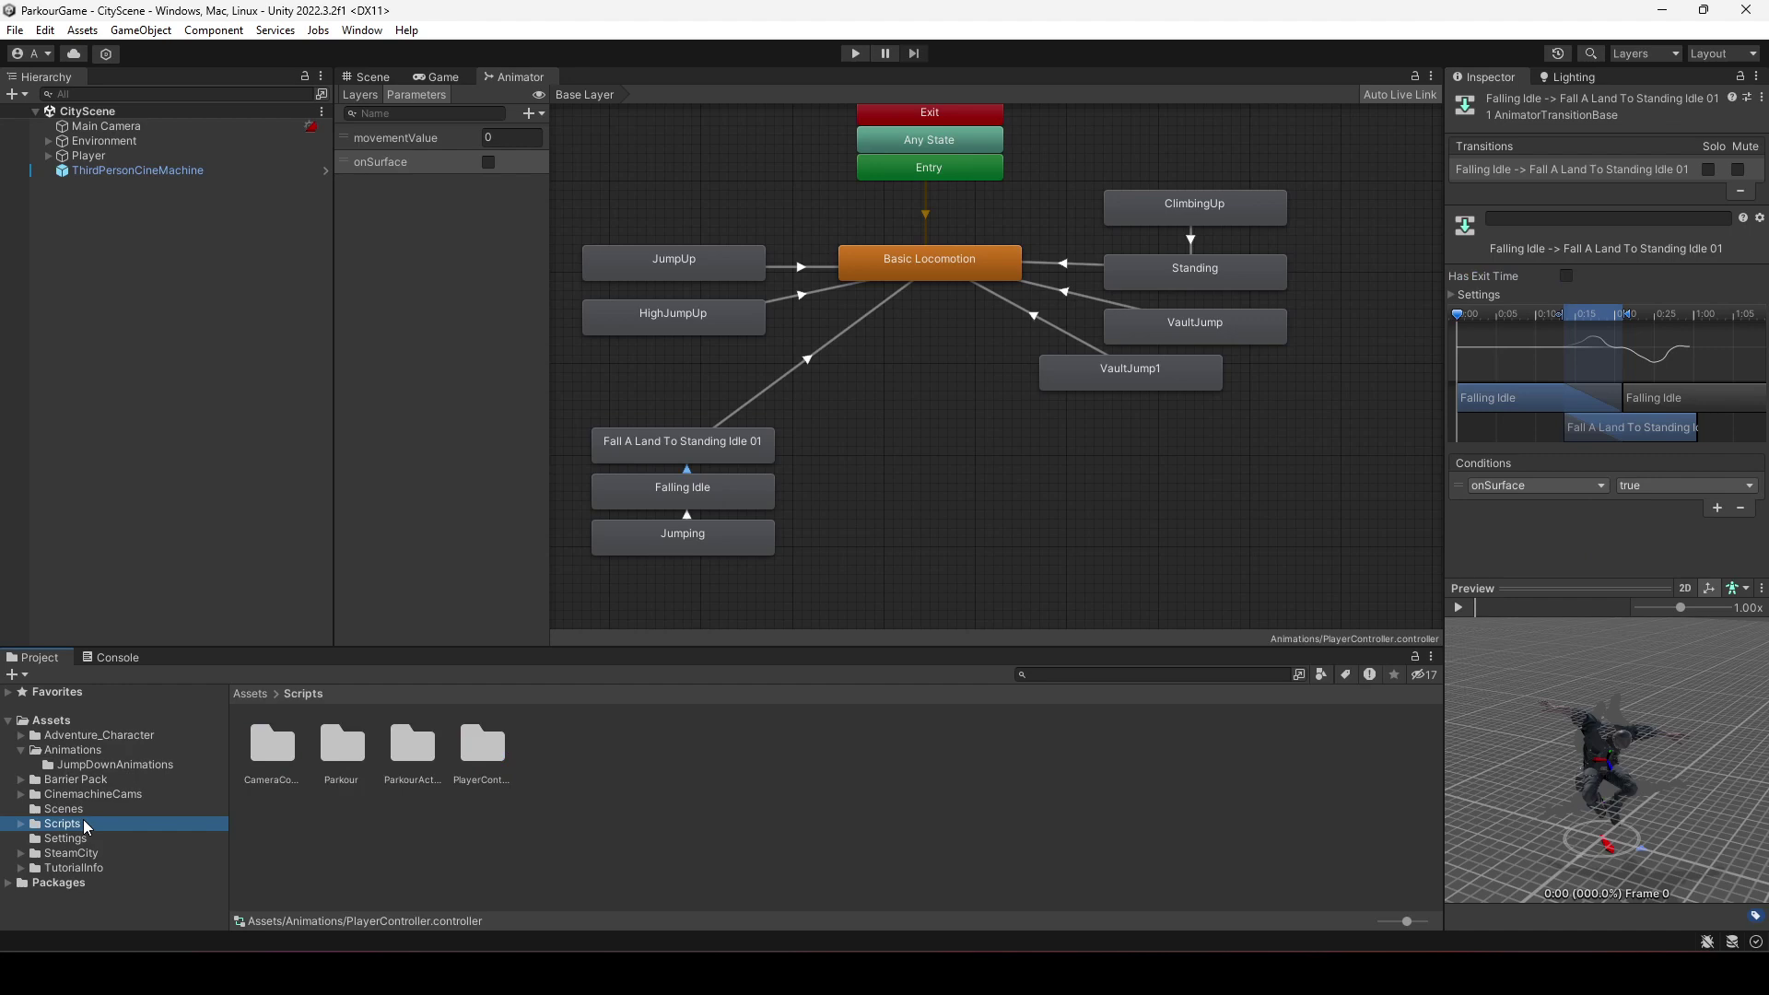
pyautogui.doubleClick(392, 748)
pyautogui.rightClick(412, 910)
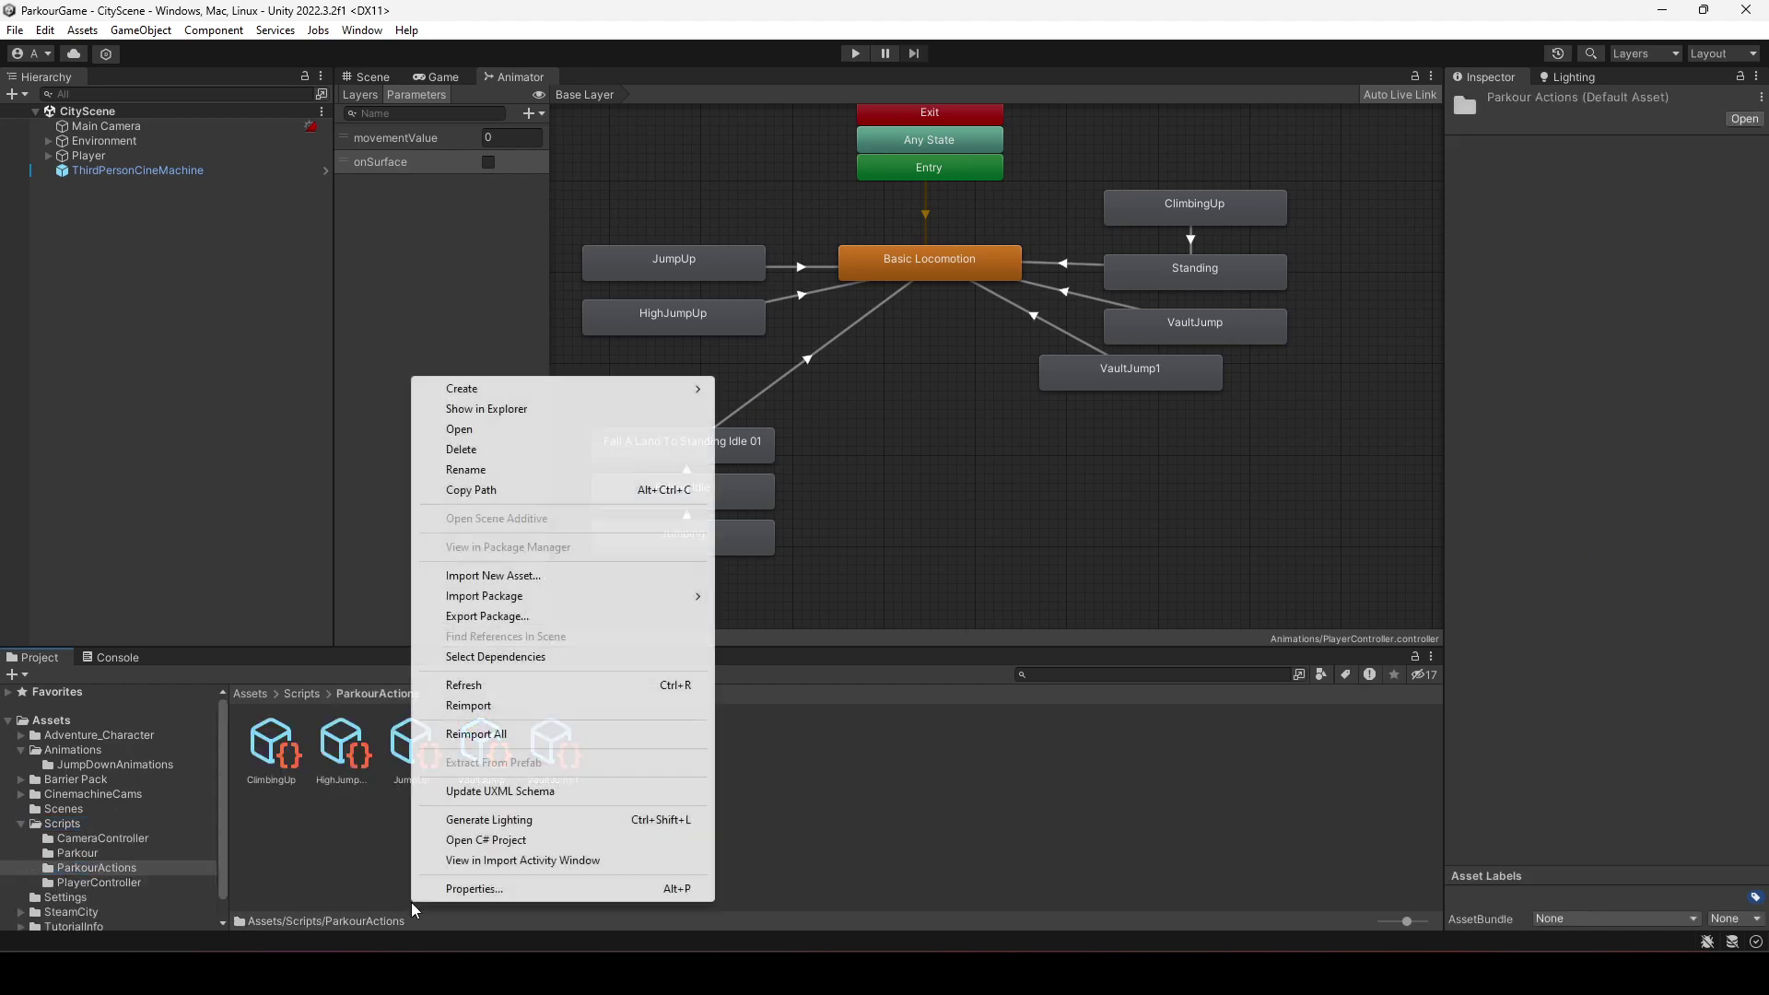
pyautogui.moveTo(580, 390)
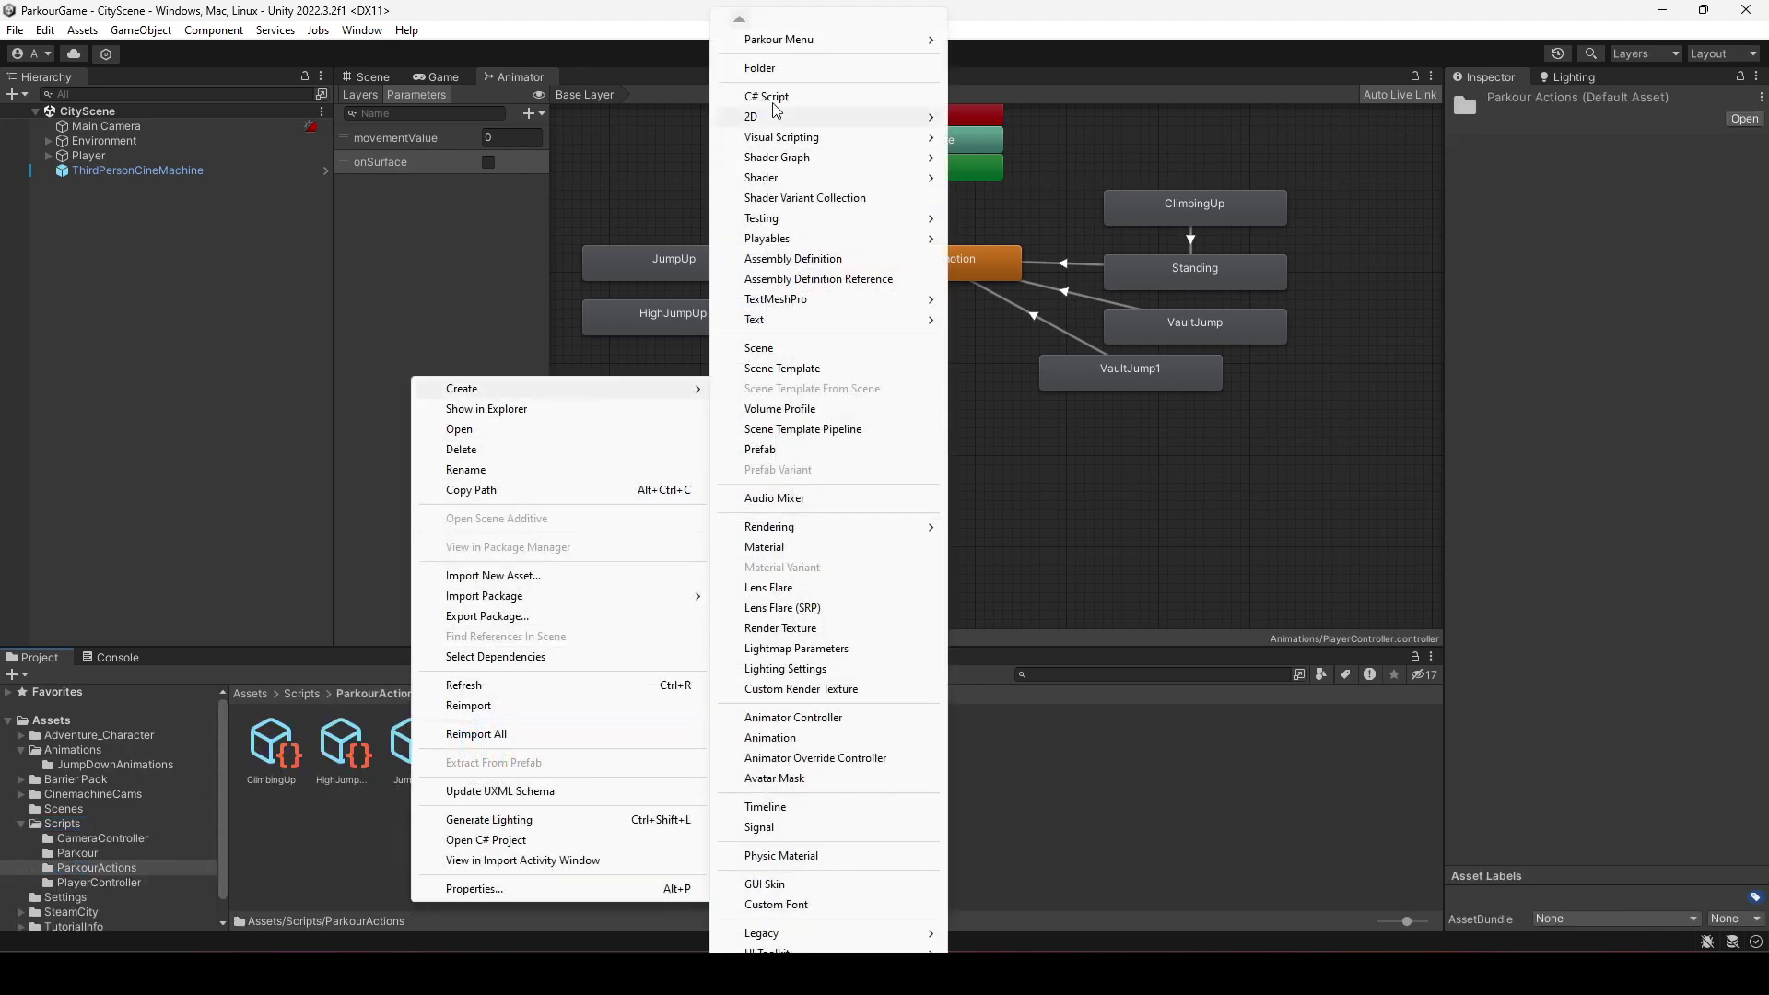
pyautogui.click(806, 68)
pyautogui.write('JumpDownActions')
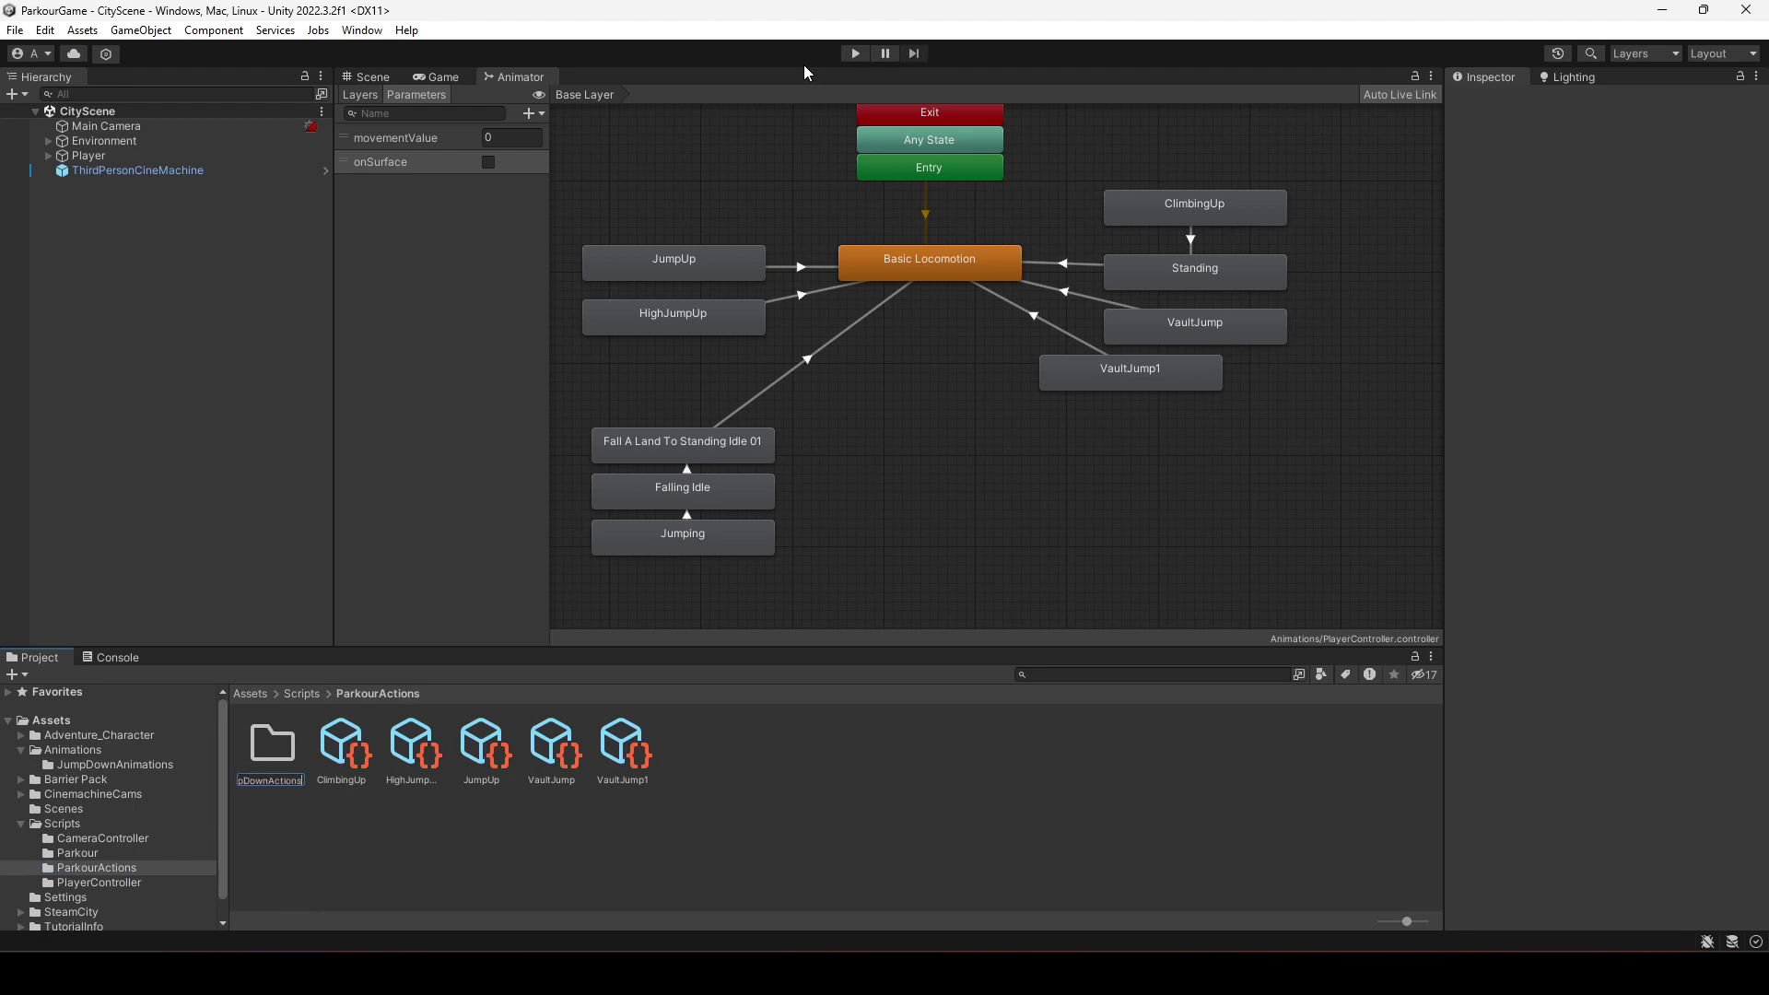
pyautogui.press('Return')
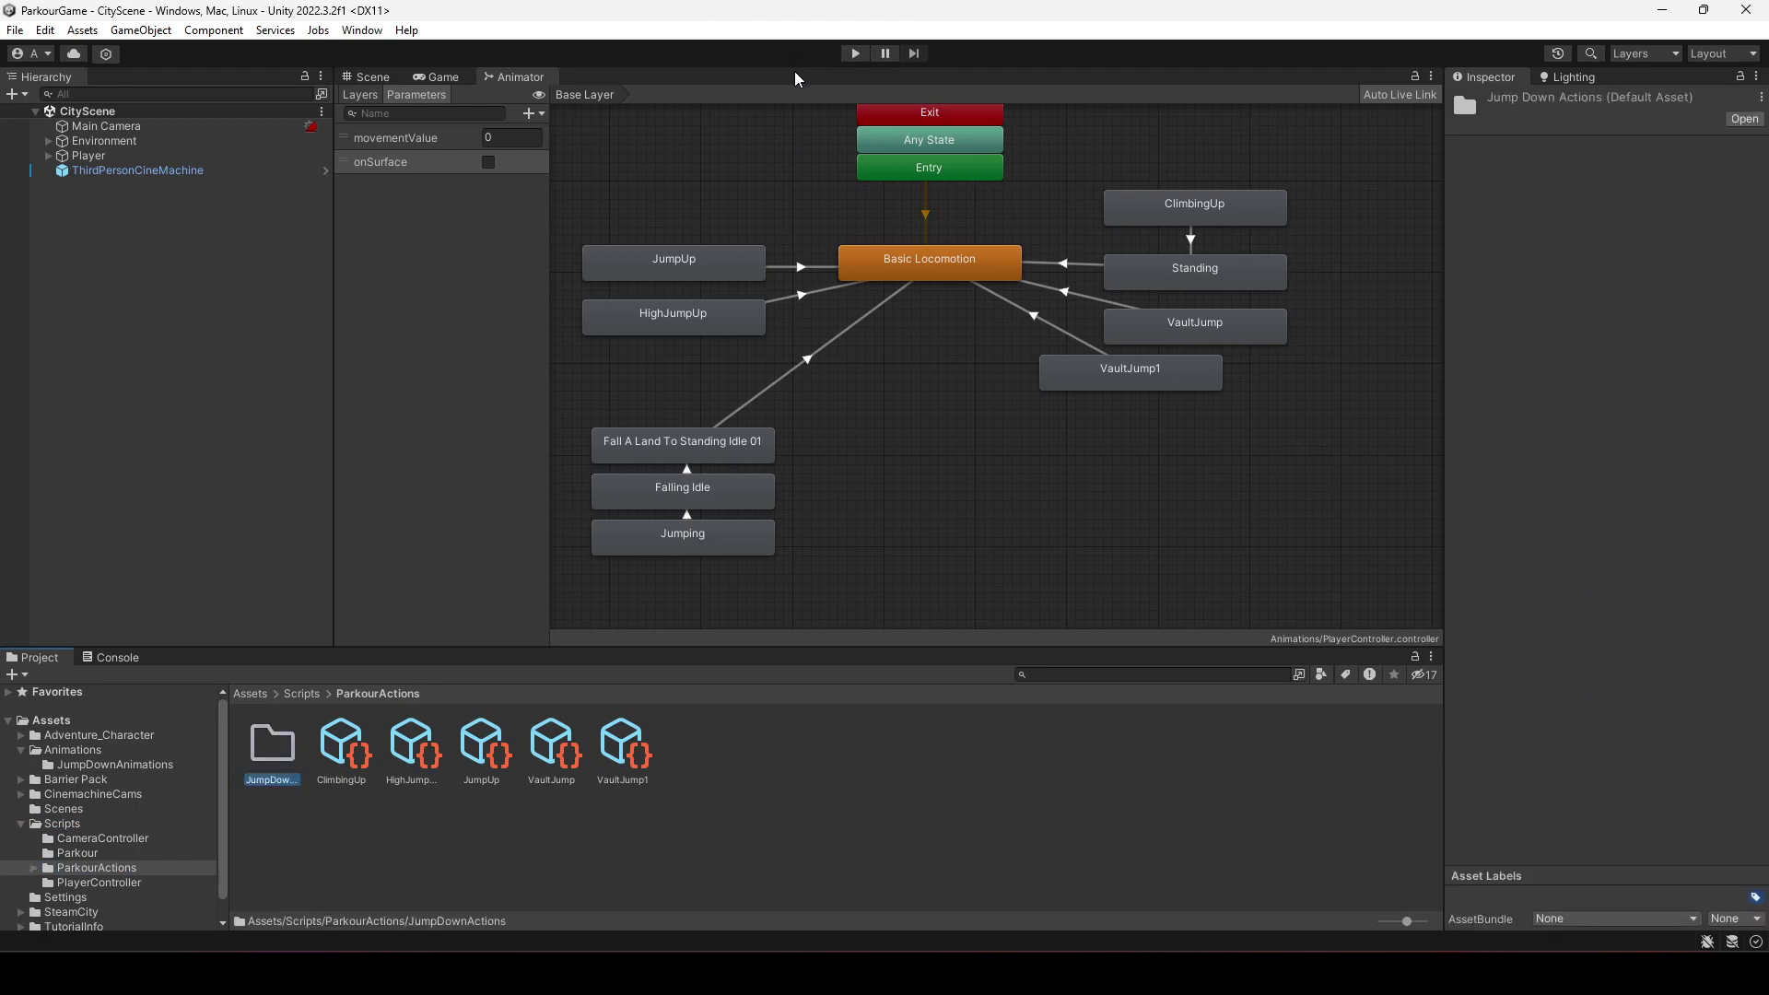
pyautogui.doubleClick(286, 751)
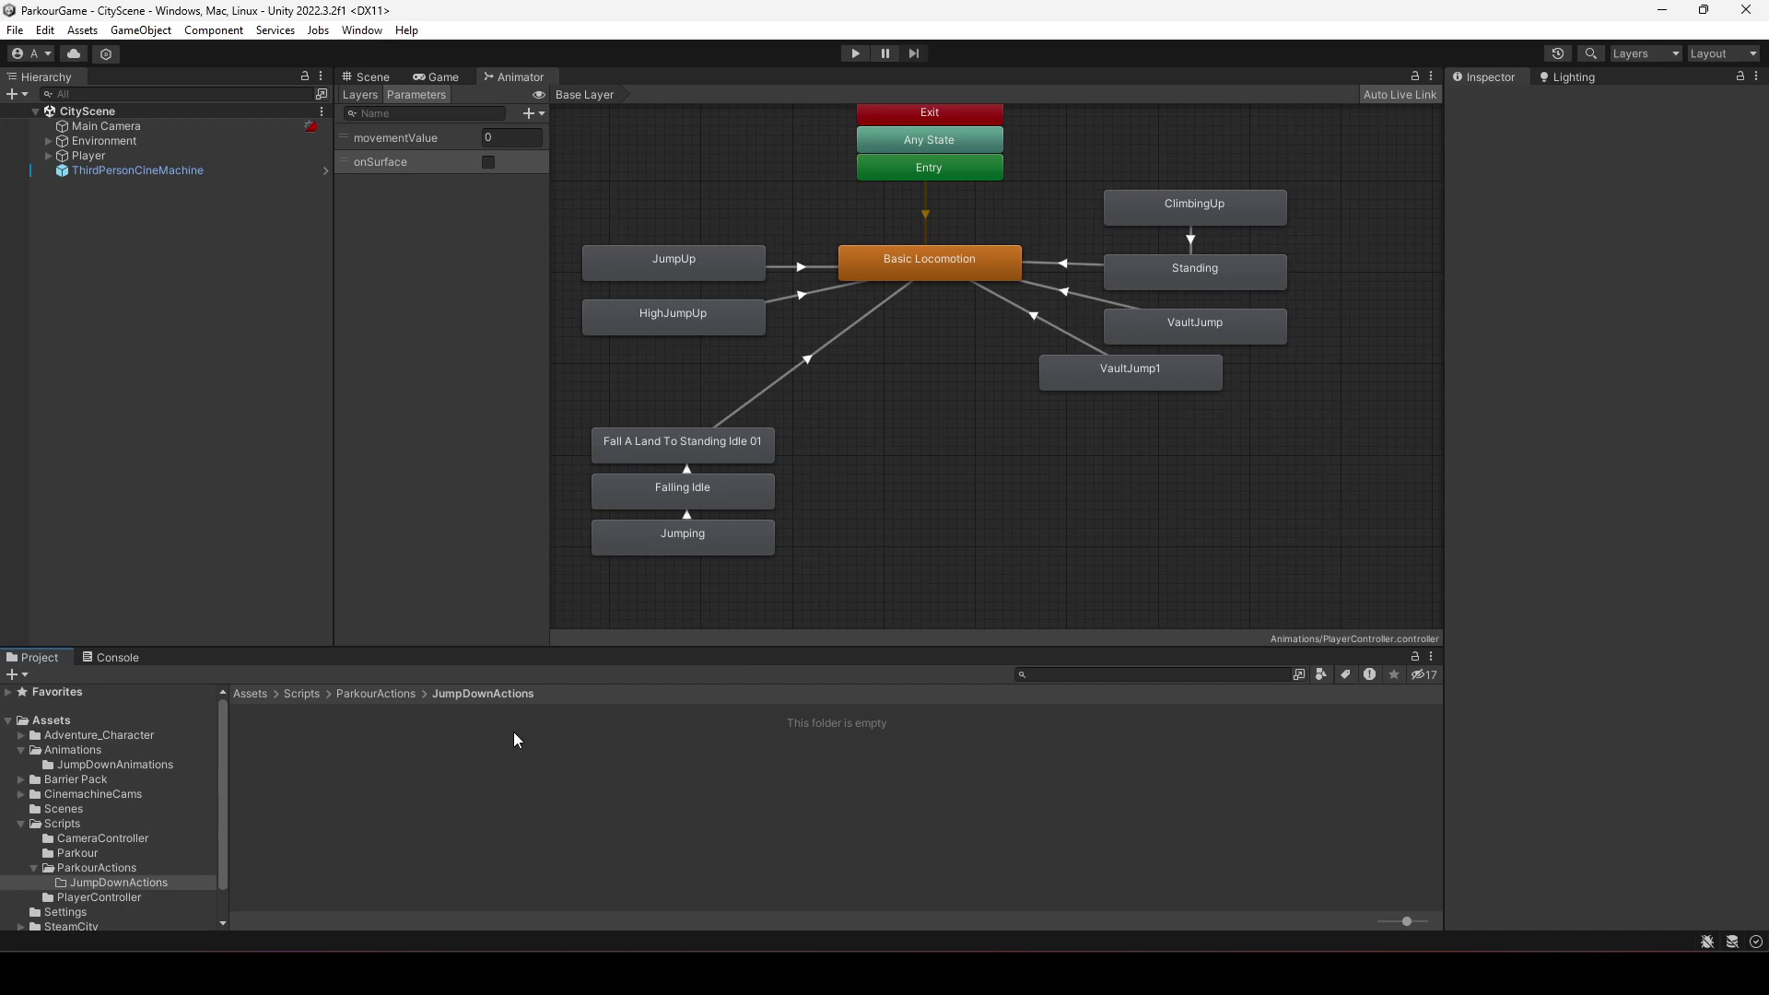
# Rename the Jumping state in the Animator as JumpDown
pyautogui.click(716, 548)
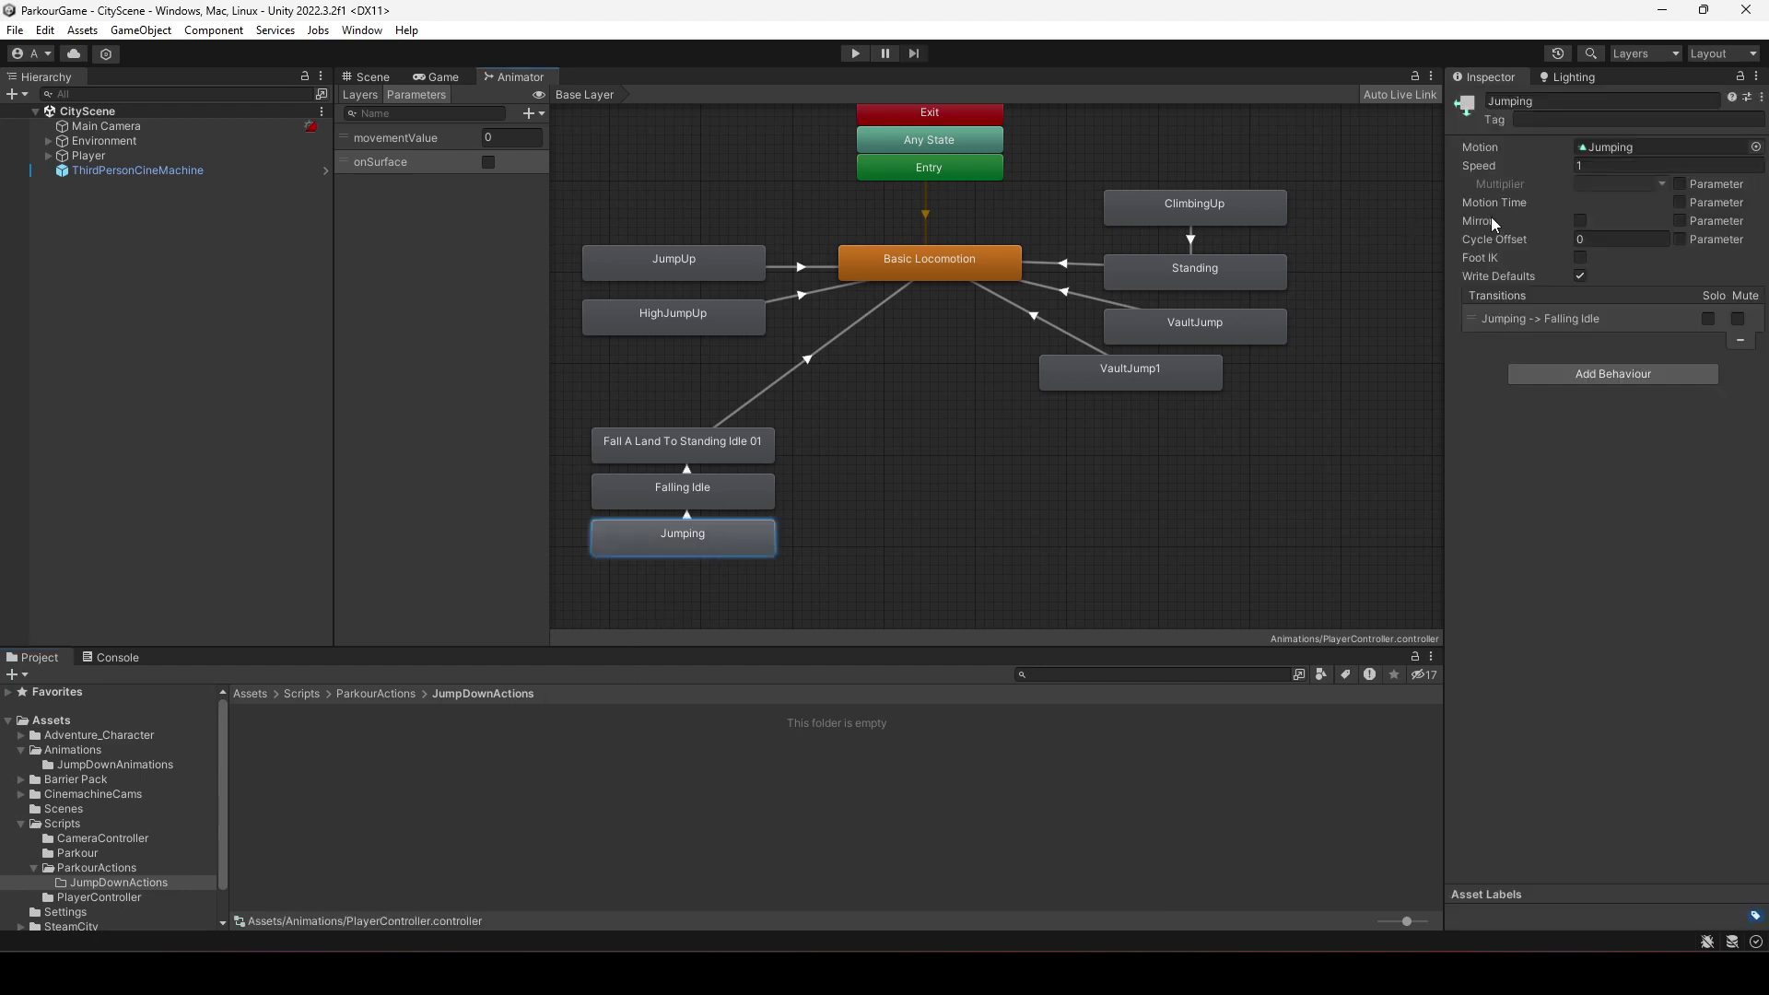
pyautogui.click(1552, 102)
pyautogui.write('JumpDpw')
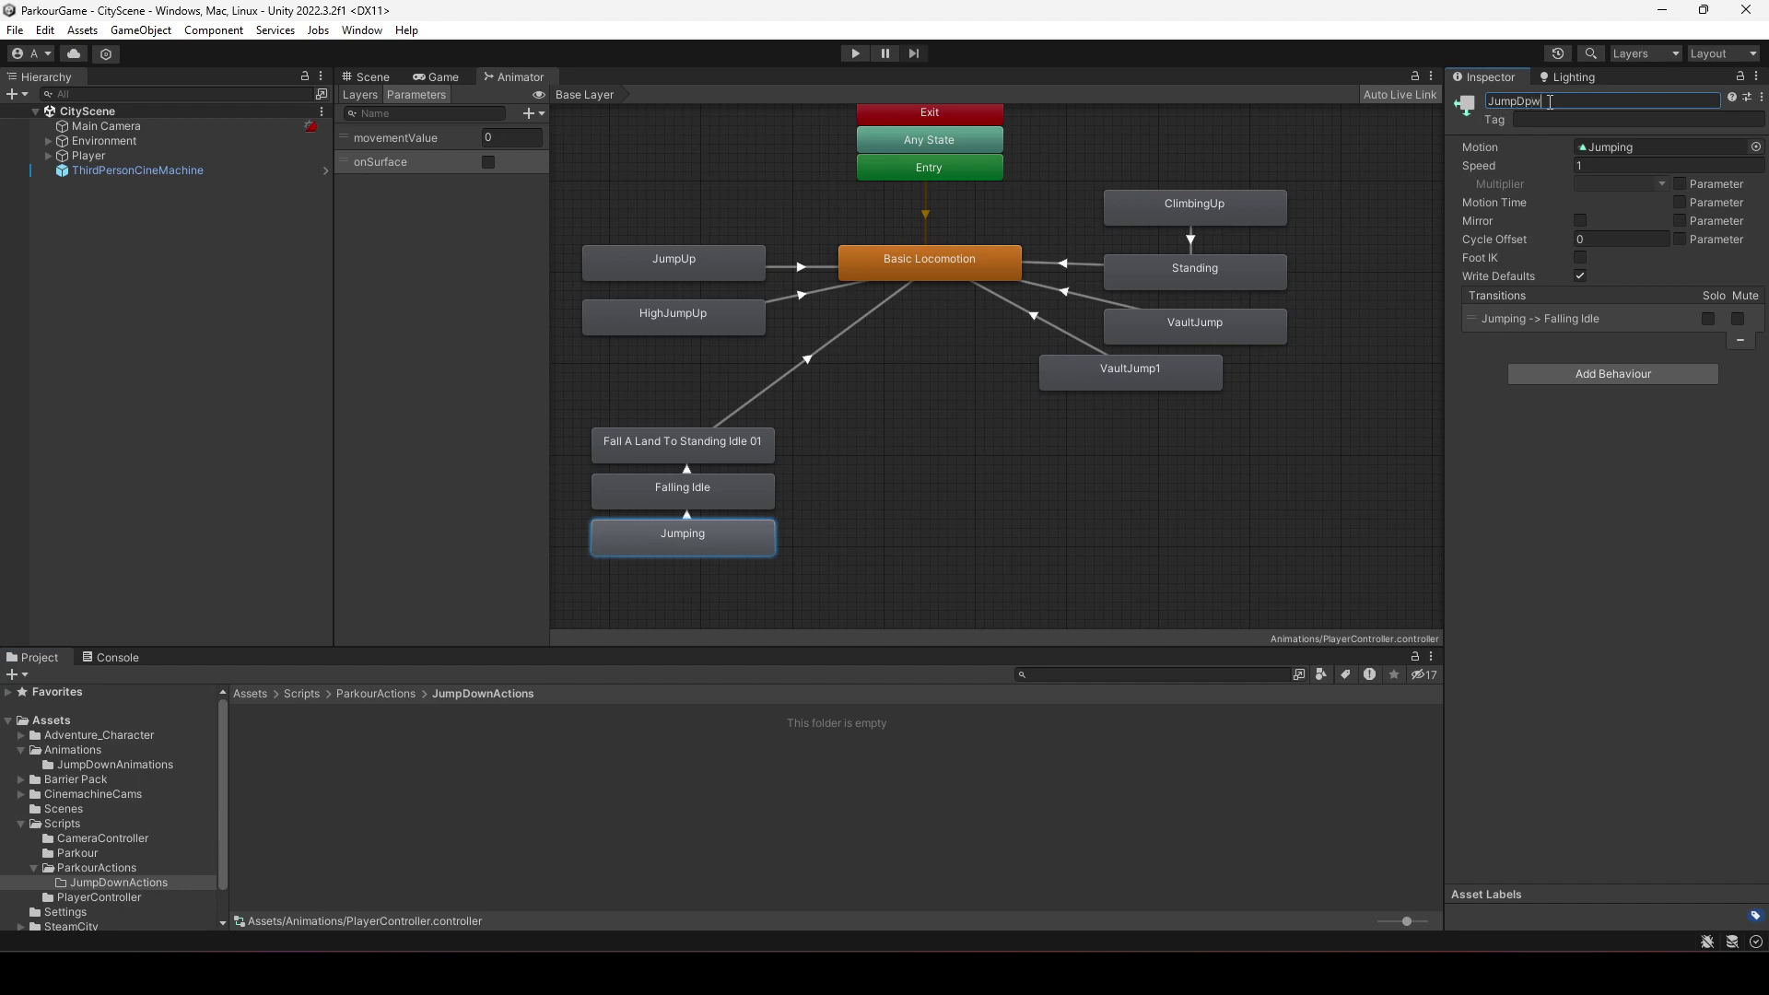
pyautogui.write('n')
pyautogui.press('BackSpace')
pyautogui.press('BackSpace')
pyautogui.press('BackSpace')
pyautogui.write('own')
pyautogui.press('Return')
# Create a New Parkour Action asset named JumpDown in the JumpDownActions folder
pyautogui.rightClick(346, 757)
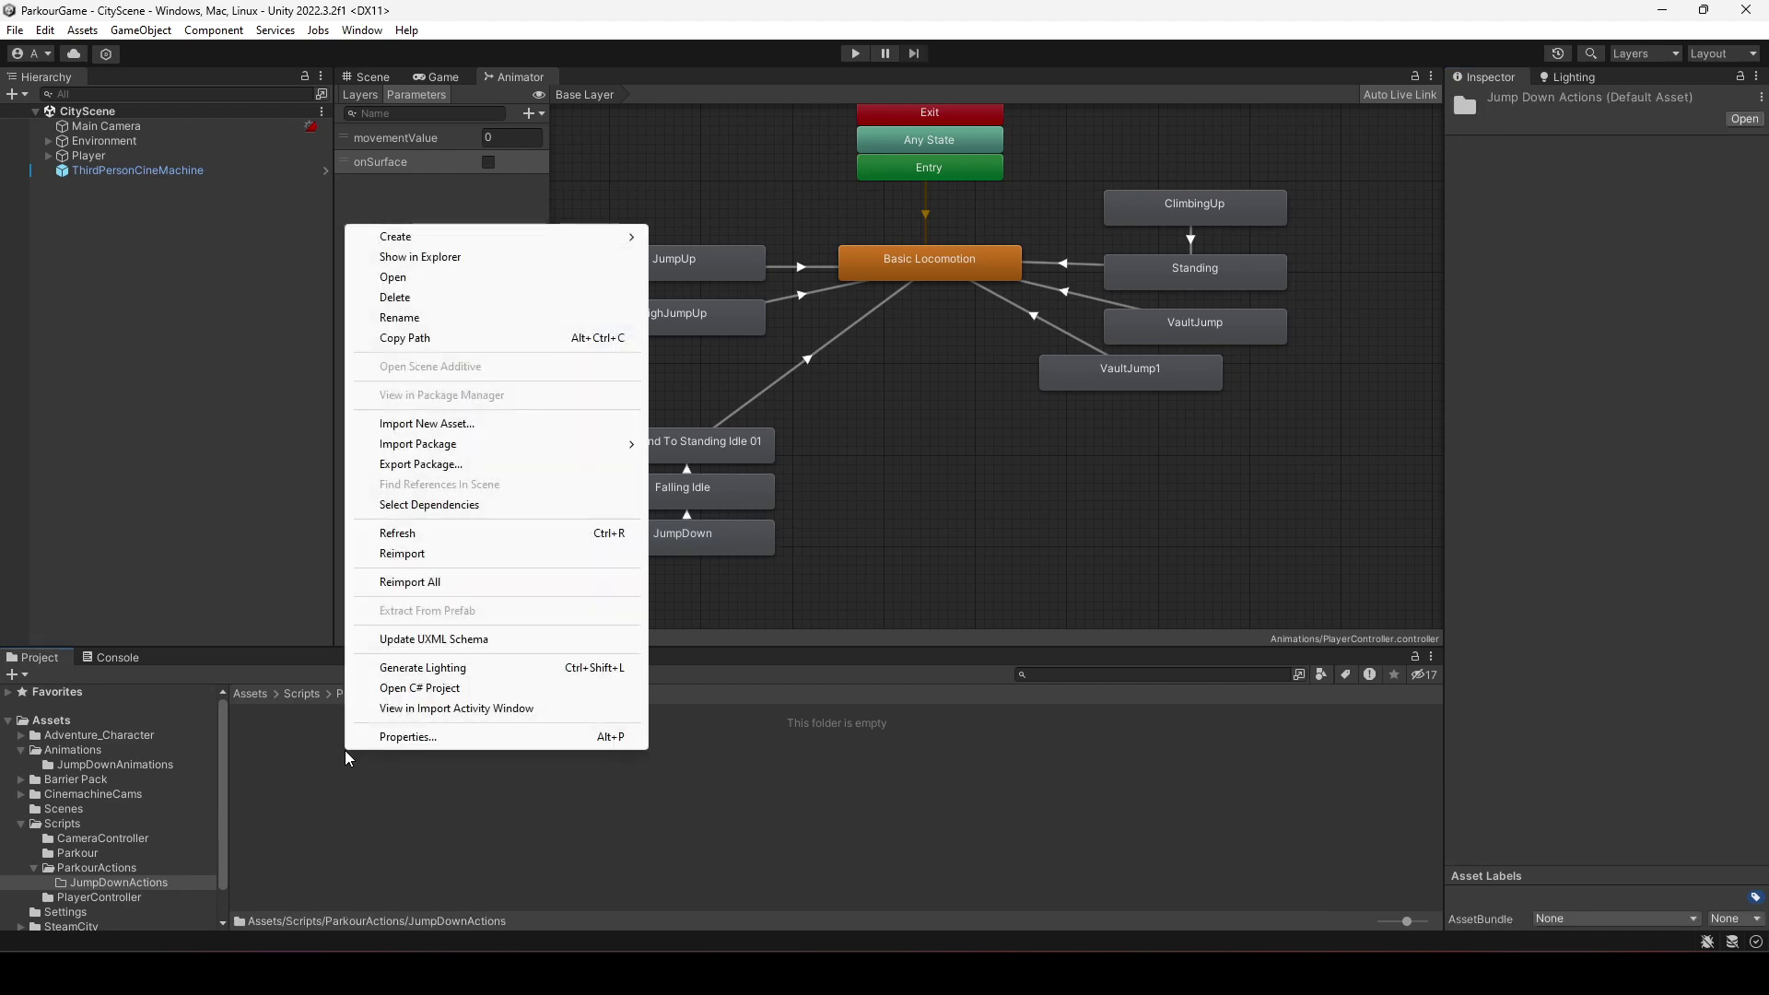
pyautogui.moveTo(544, 238)
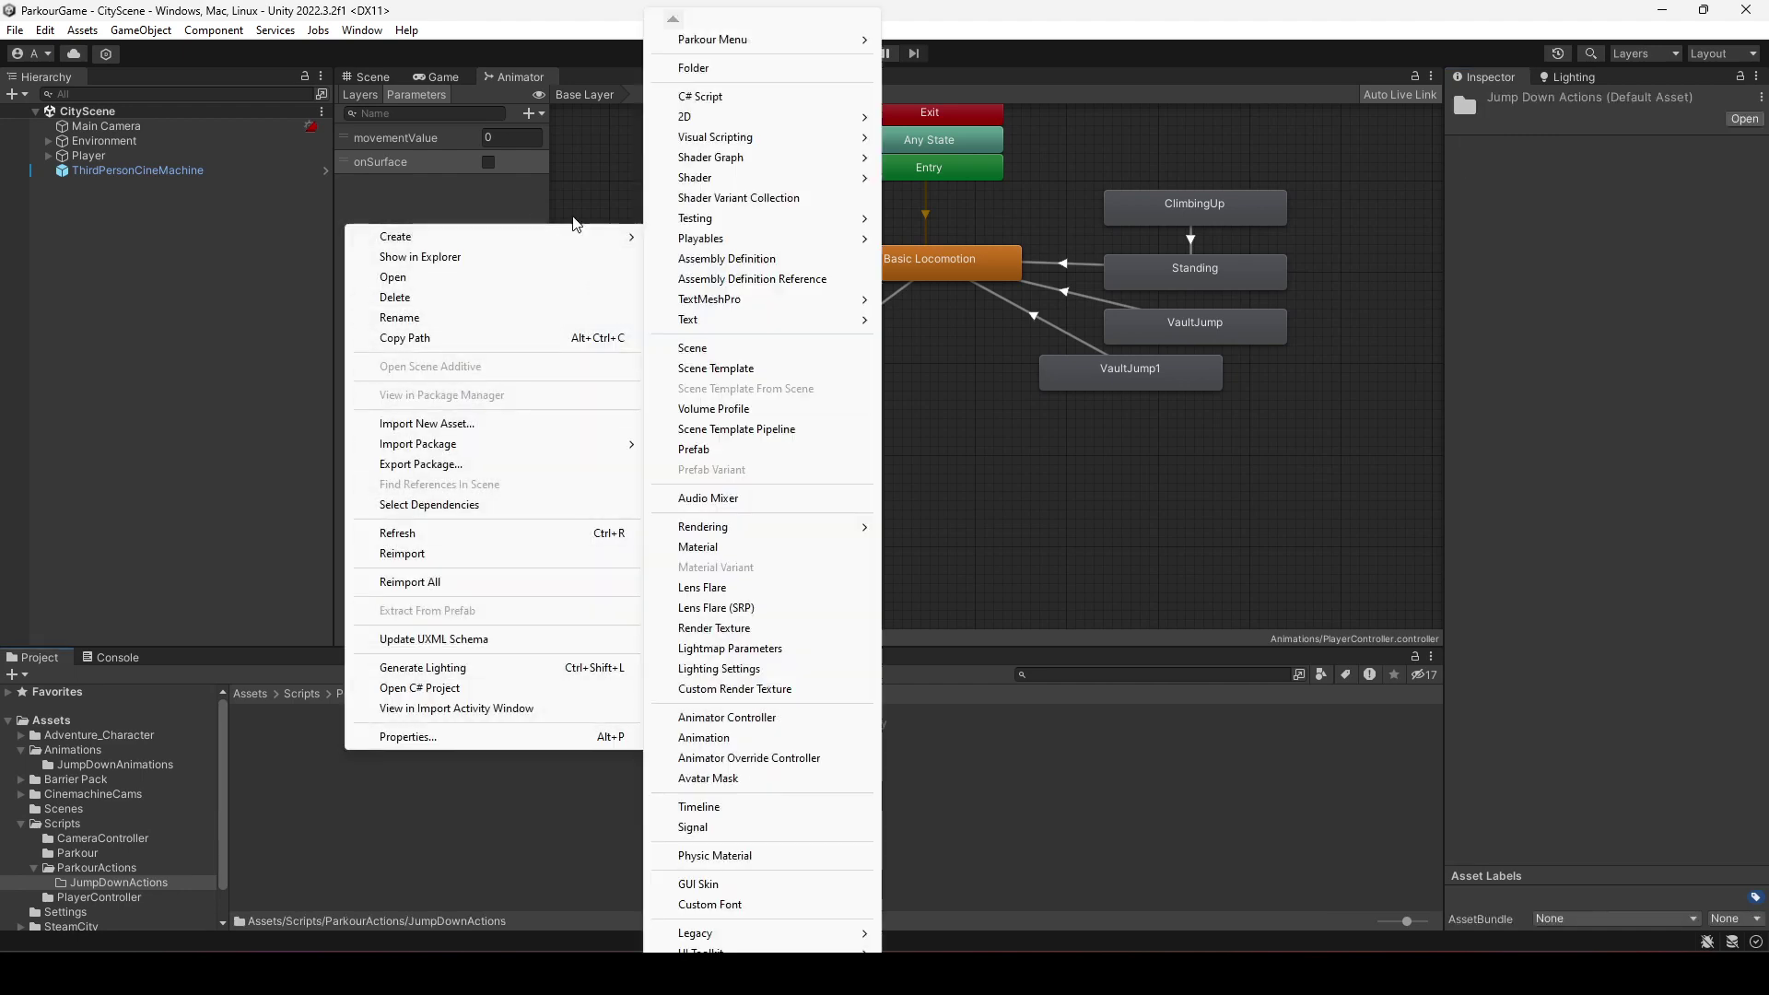
pyautogui.moveTo(749, 48)
pyautogui.click(975, 42)
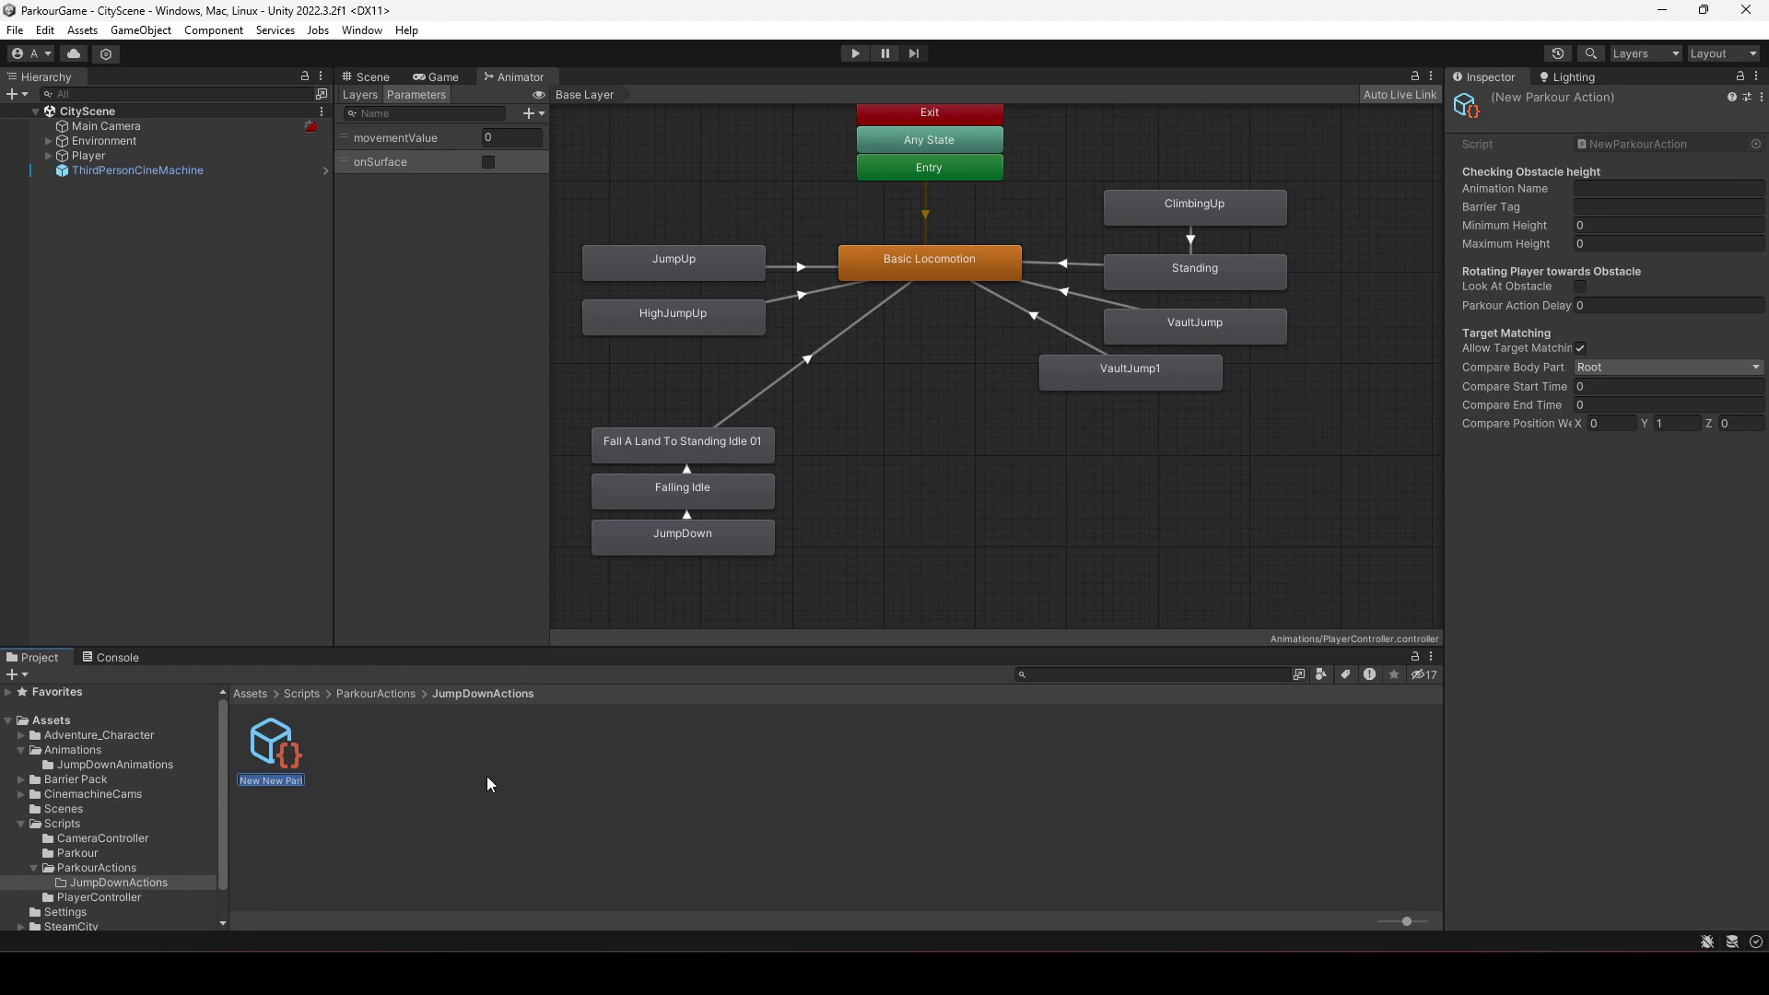
pyautogui.write('JumpDownAction')
pyautogui.press('BackSpace')
pyautogui.press('BackSpace')
pyautogui.press('BackSpace')
pyautogui.press('BackSpace')
pyautogui.press('Return')
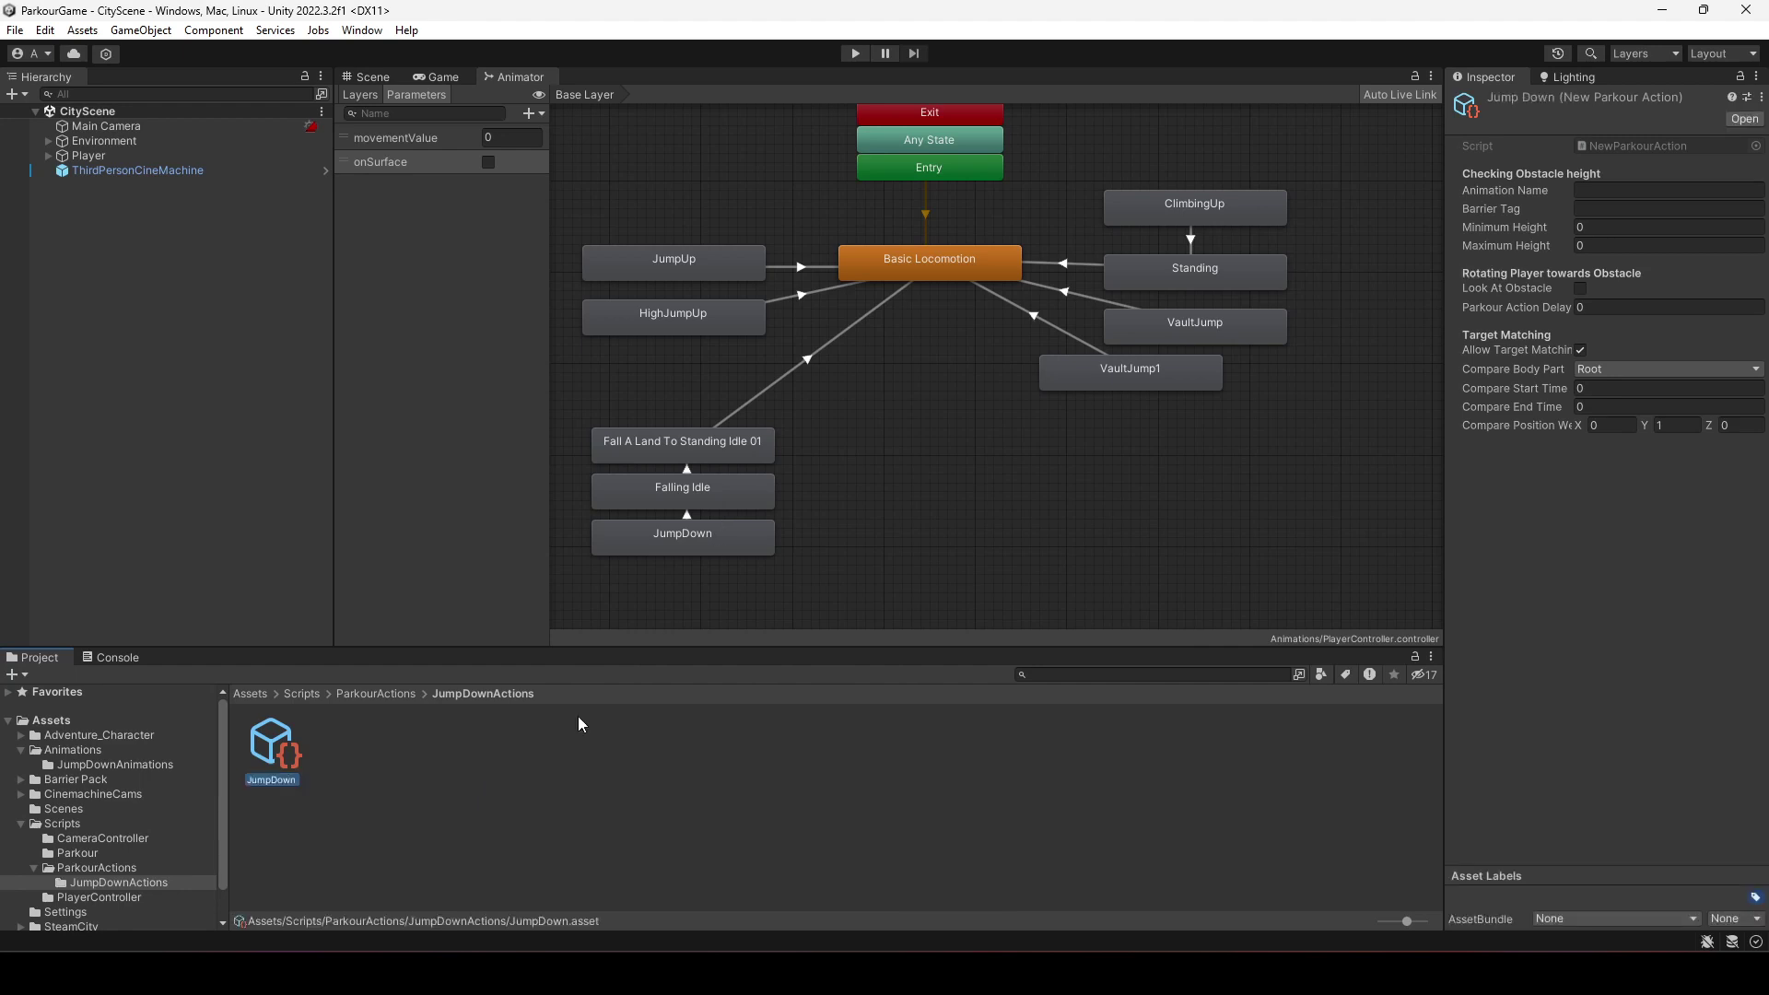
# Set the JumpDown action's Animation Name to JumpDown
pyautogui.click(1609, 192)
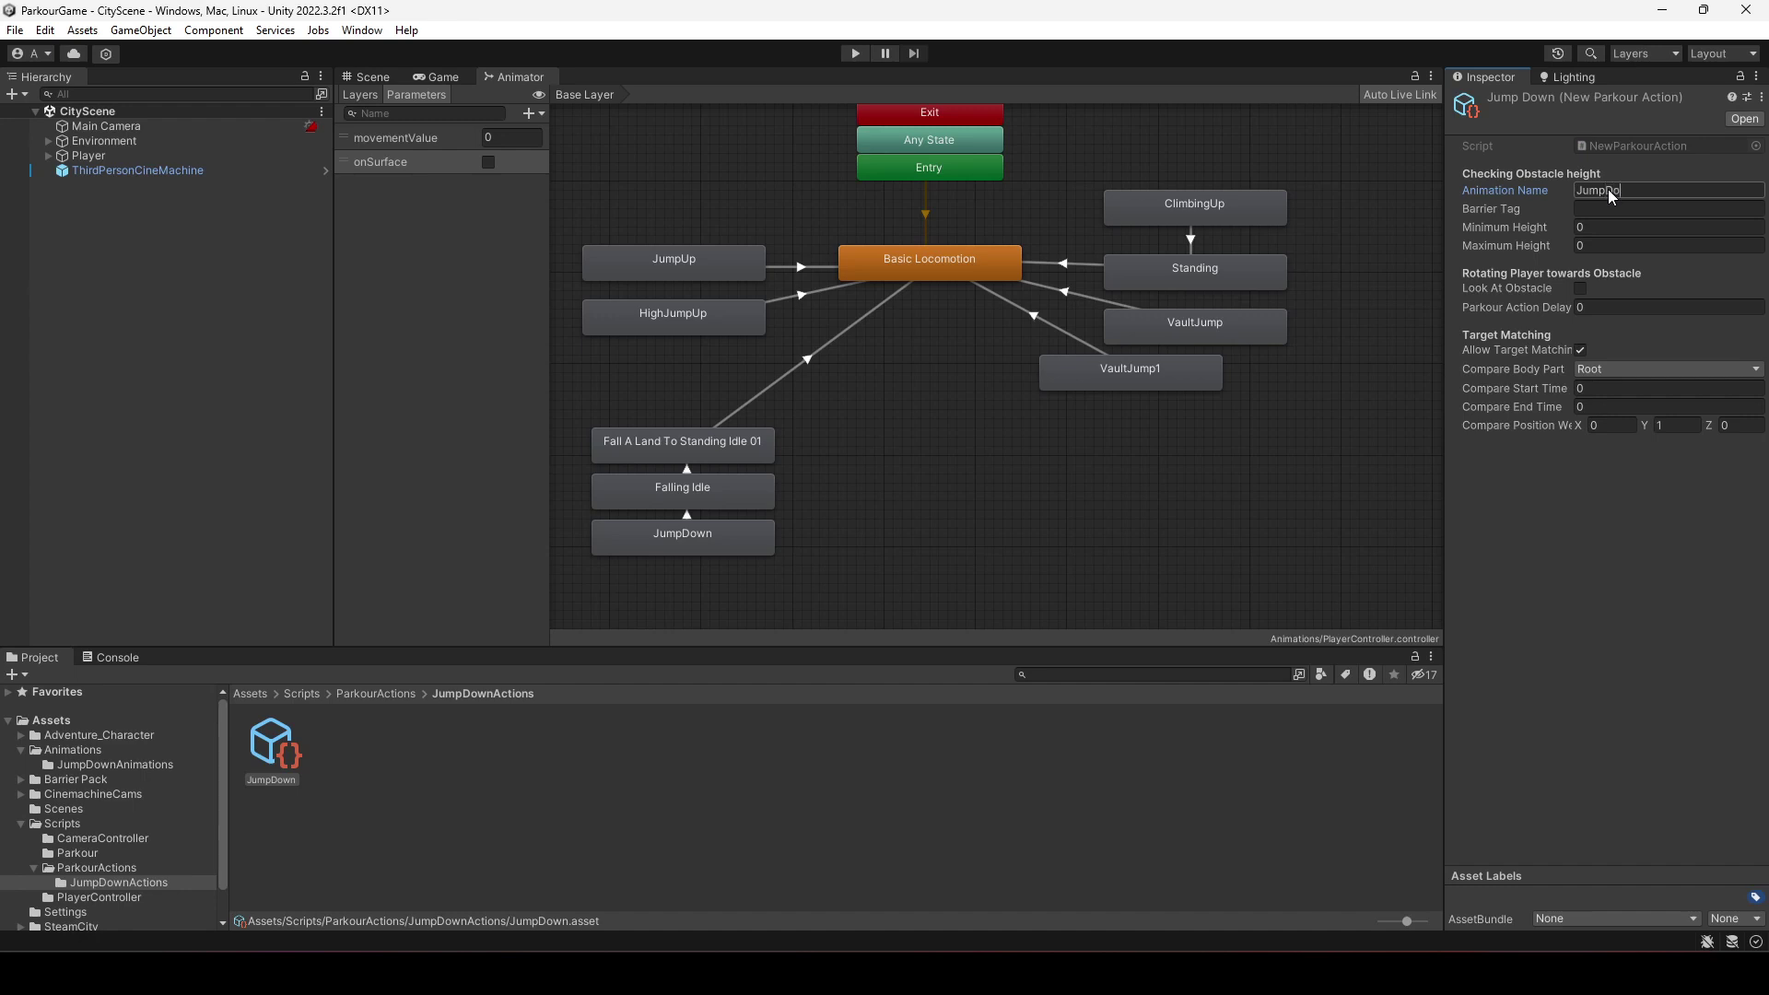
pyautogui.write('JumpDown')
pyautogui.click(1578, 600)
pyautogui.click(636, 766)
pyautogui.click(271, 747)
# Check the Player's Environment Checker and Parkour Controller Script settings, including its parkour action list, and reselect the JumpDown action asset
pyautogui.hotkey('alt', 'Tab')
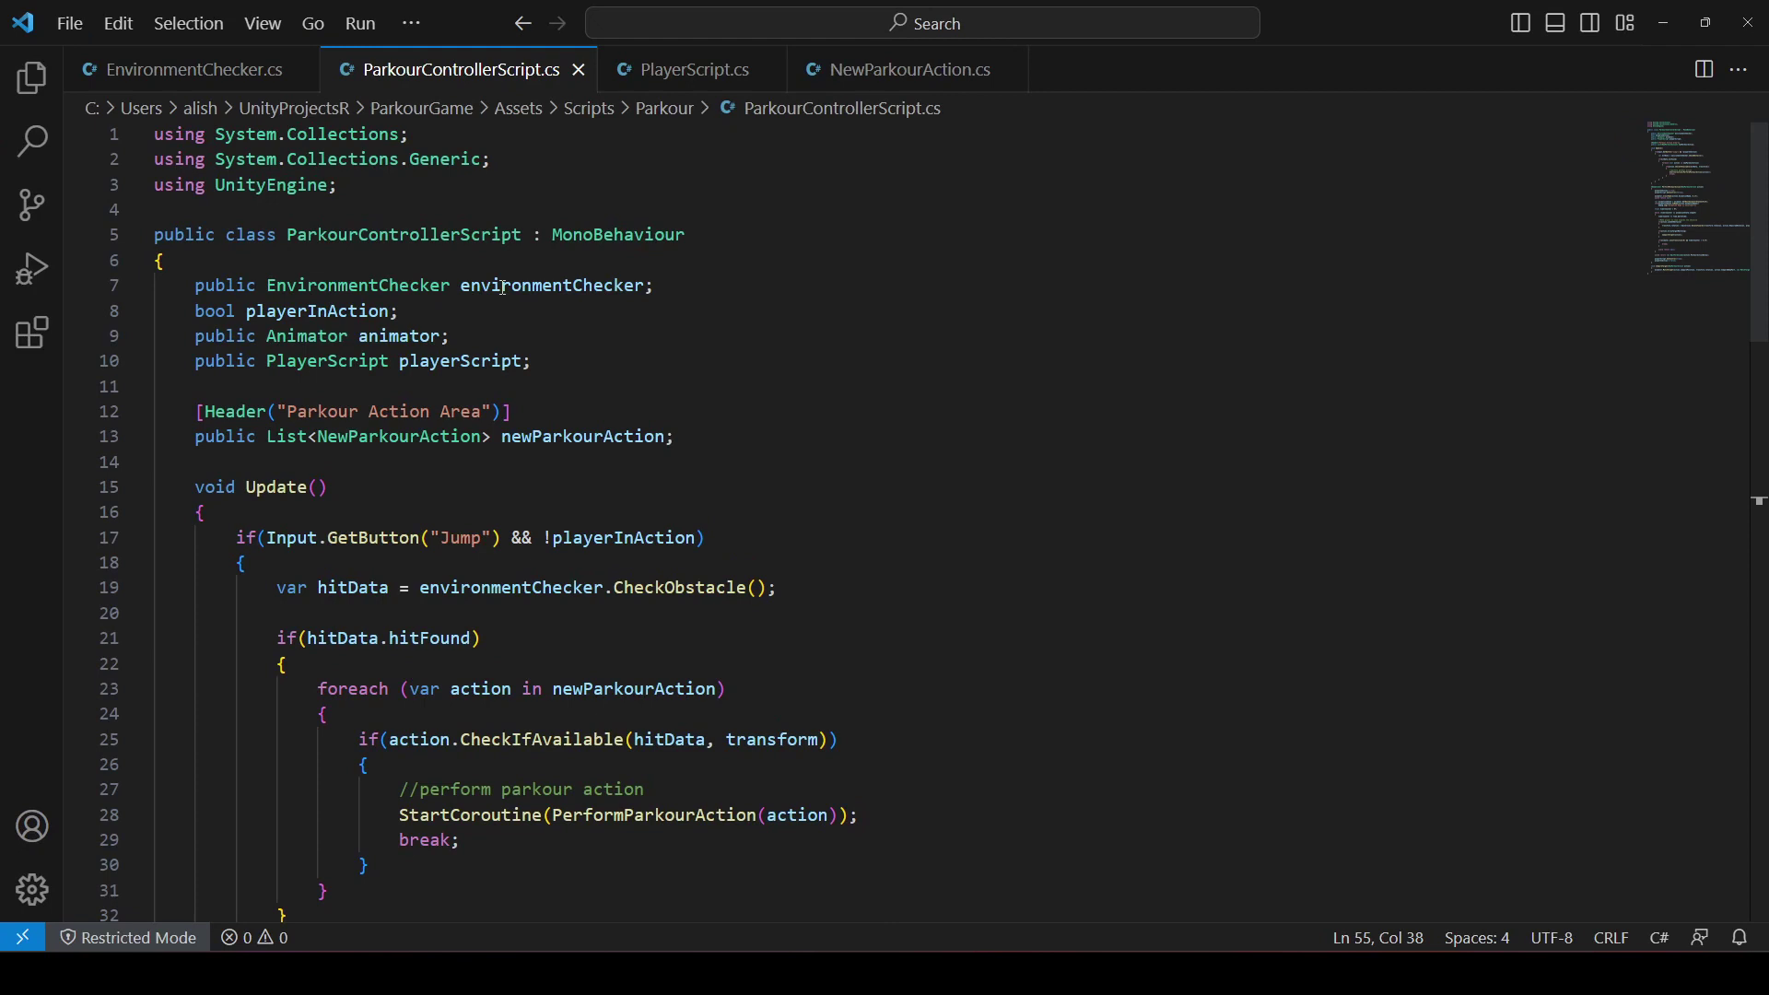
pyautogui.click(1663, 26)
pyautogui.click(116, 159)
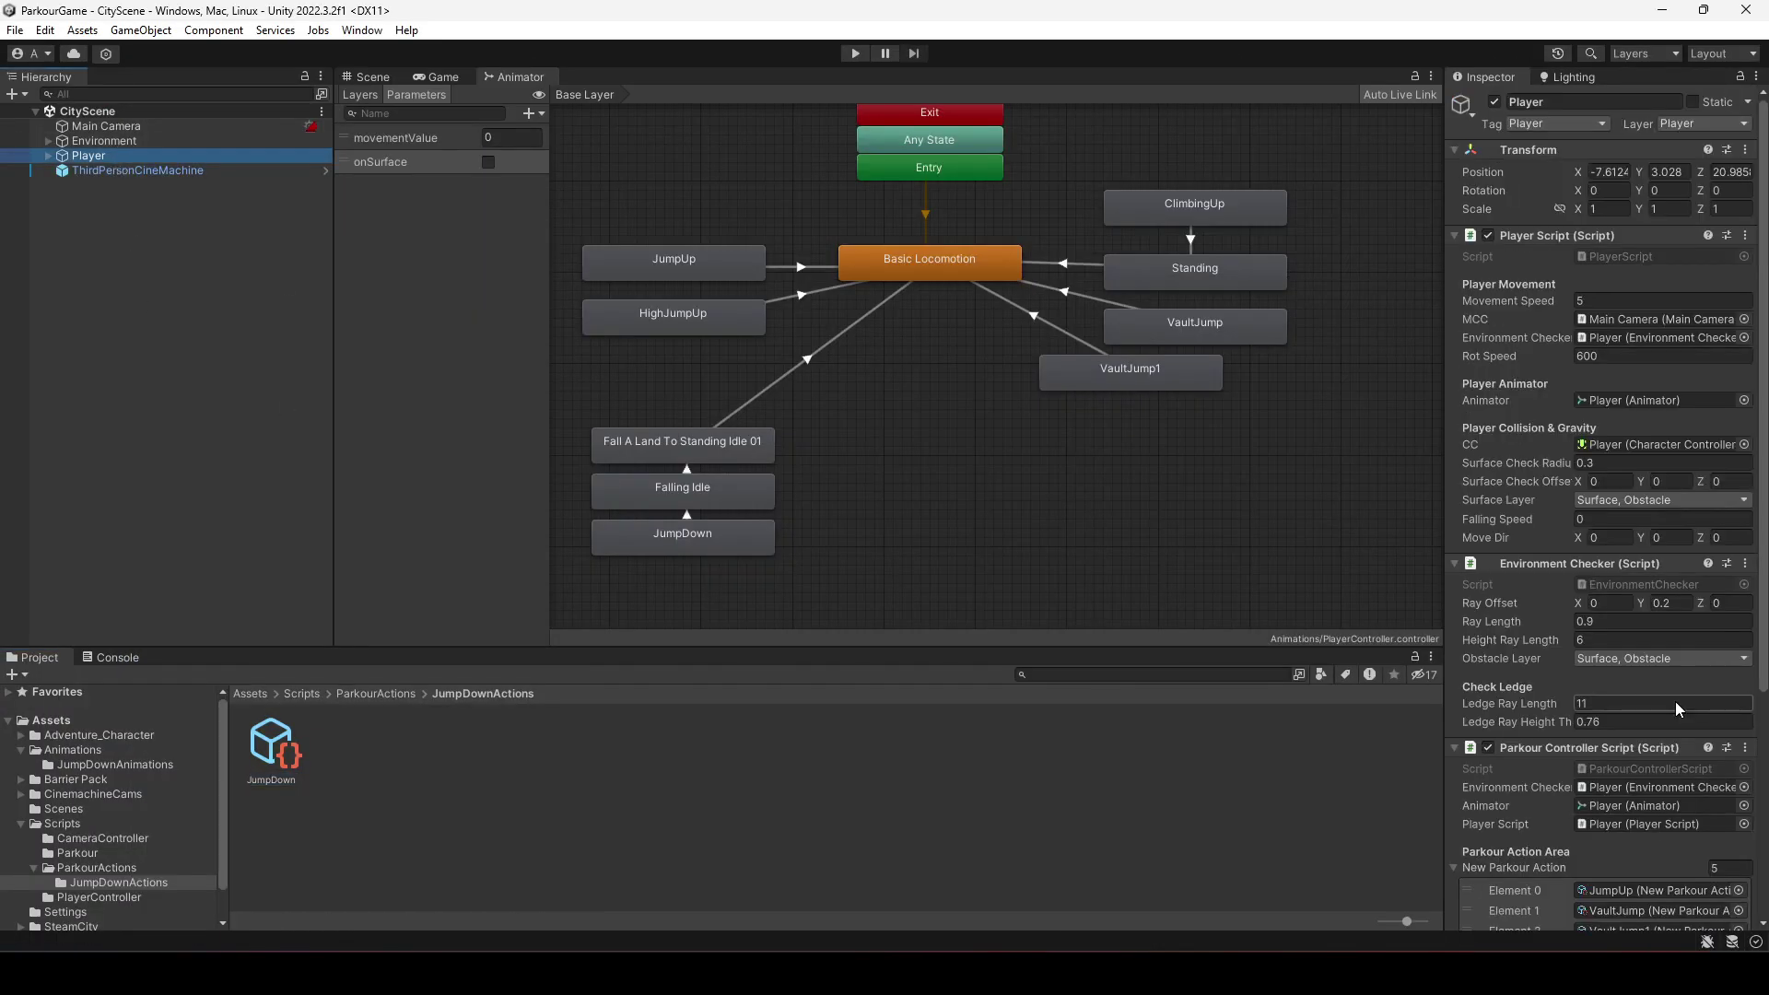
pyautogui.scroll(-5, 1670, 700)
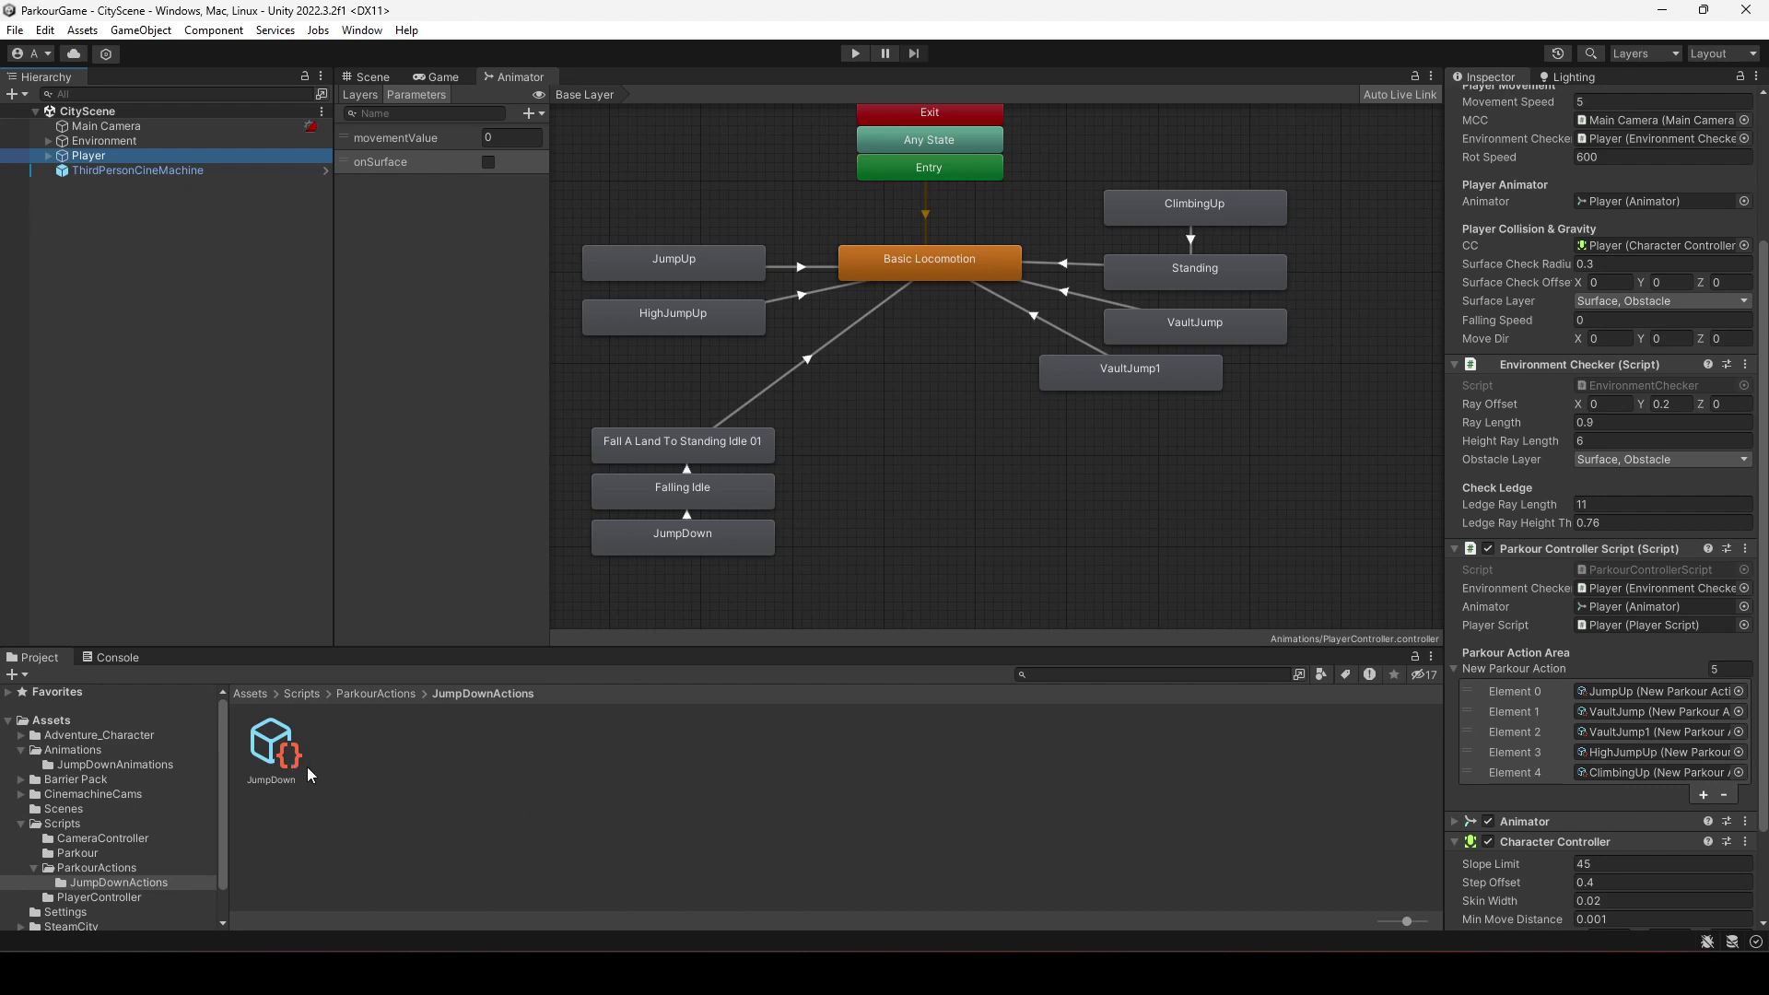
pyautogui.click(275, 751)
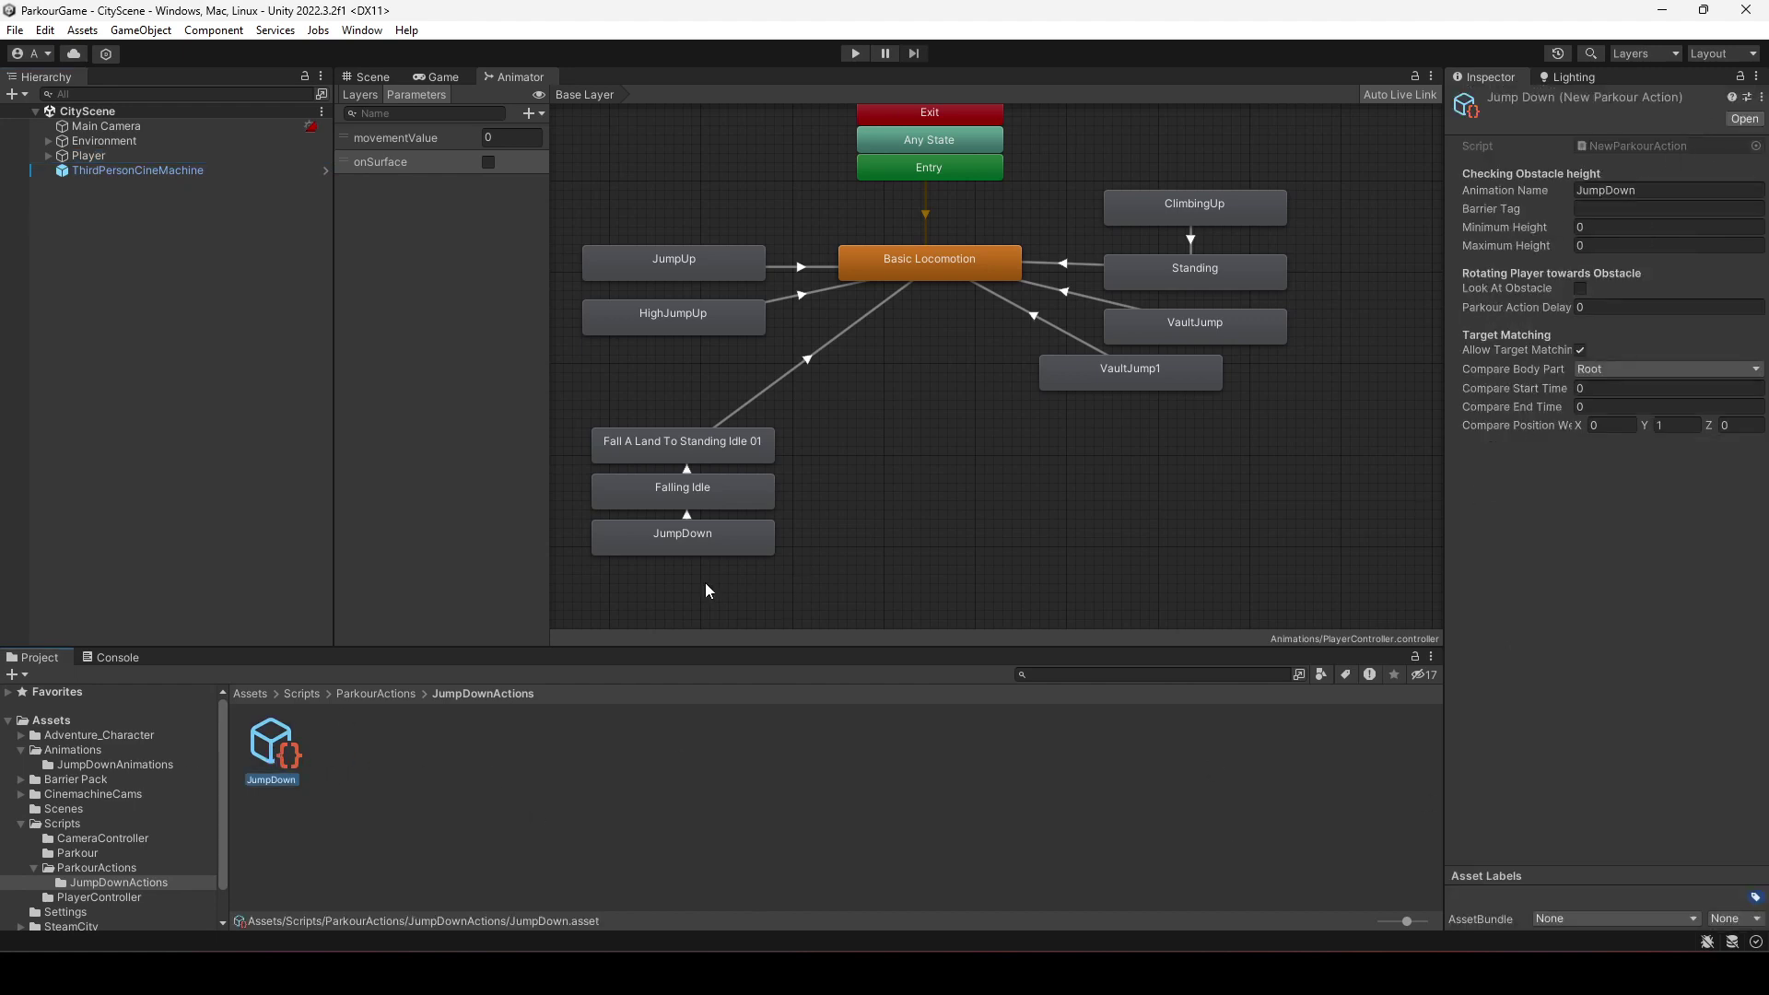